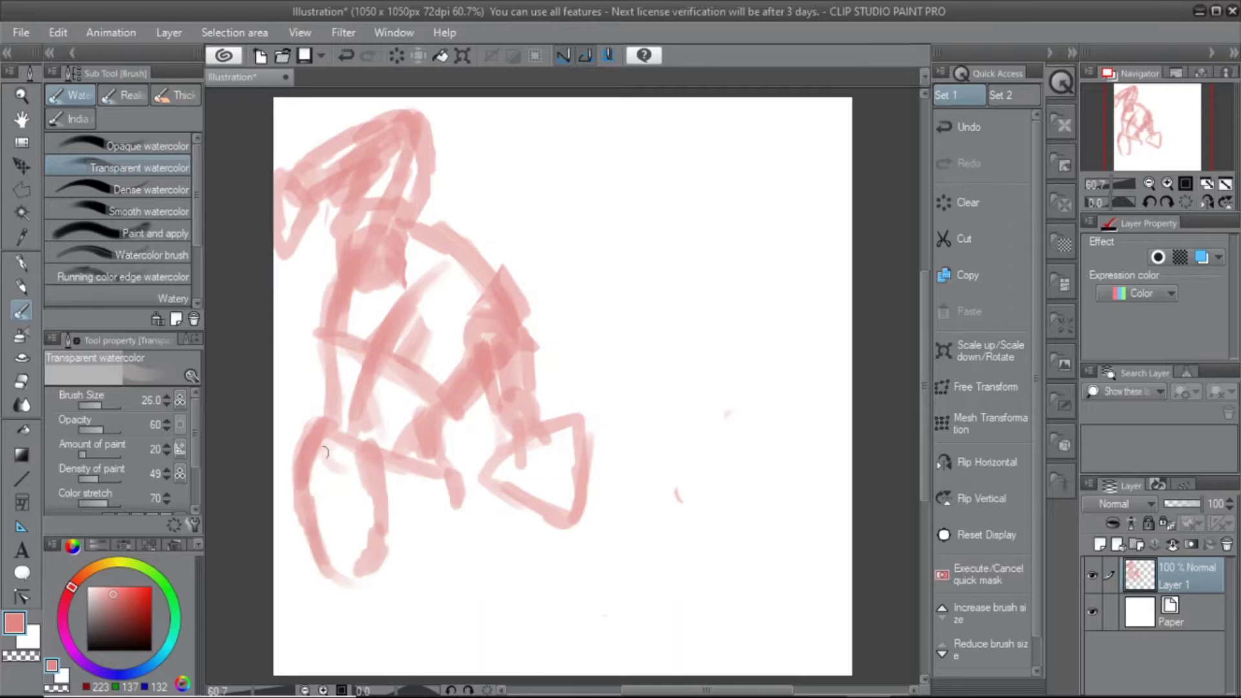
Sketch the figure's lower leg and foot and add a round head between the shoulders
left_click_drag(397, 527, 465, 598)
left_click_drag(452, 452, 459, 551)
left_click_drag(465, 304, 442, 349)
scroll(442, 349, "up", 3)
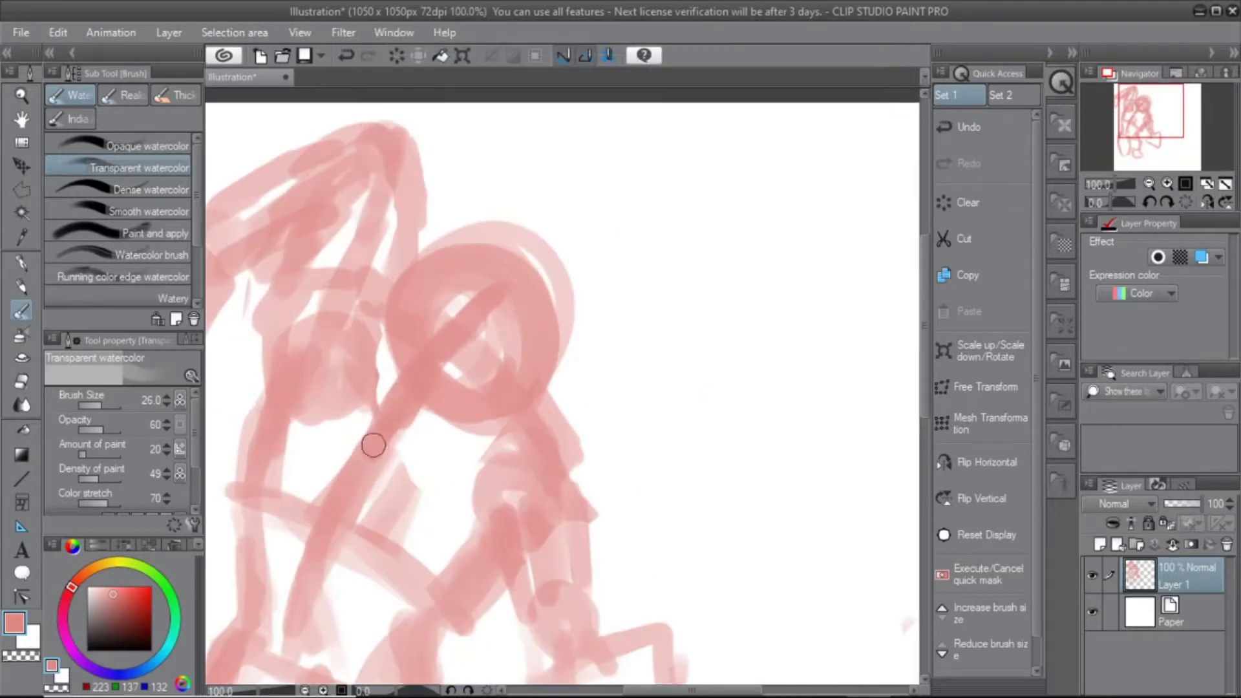
Sketch the long raised arm, the rounded chest and the leg outlines of the pink figure
scroll(388, 452, "down", 2)
mouse_move(405, 210)
left_mouse_down()
mouse_move(335, 340)
mouse_move(332, 292)
mouse_move(509, 354)
mouse_move(522, 425)
mouse_move(347, 284)
mouse_move(335, 358)
mouse_move(387, 436)
mouse_move(476, 508)
mouse_move(332, 603)
left_mouse_up()
scroll(387, 435, "down", 3)
left_click_drag(304, 291, 258, 569)
scroll(410, 465, "right", 3)
left_click_drag(491, 336, 499, 417)
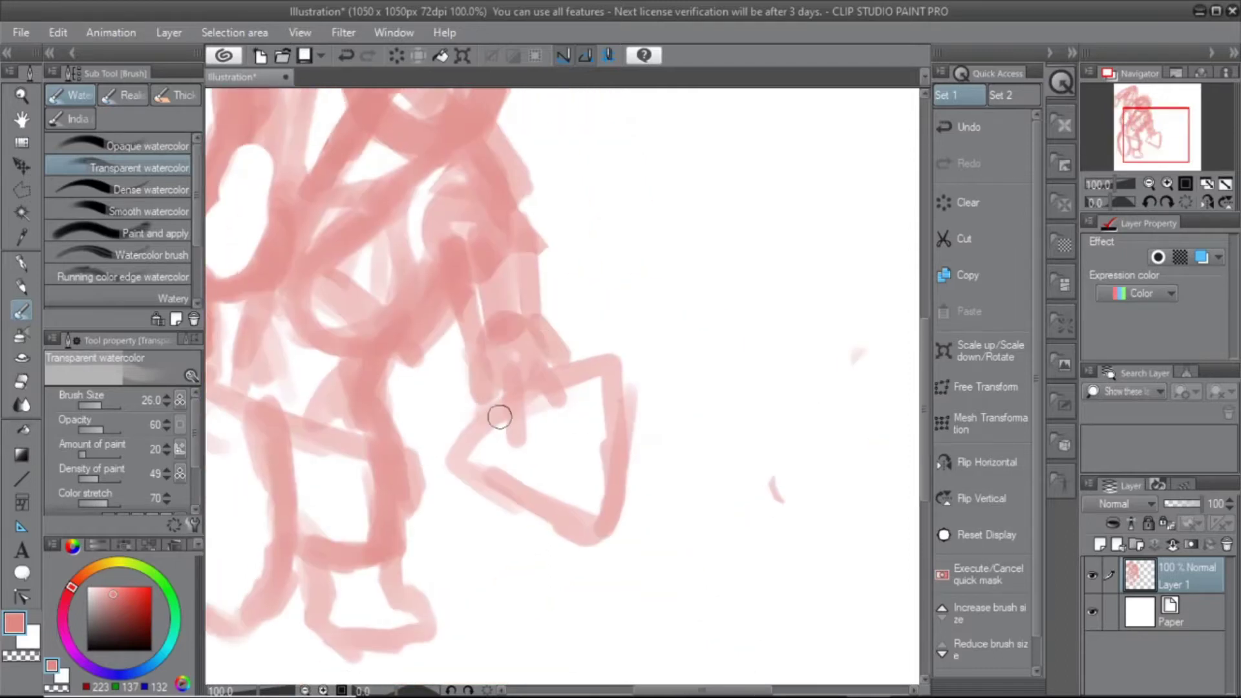
Rework the triangular shape at the figure's rear limb into a clawed hand, erasing the excess paint
mouse_move(574, 375)
left_mouse_down()
mouse_move(445, 424)
mouse_move(565, 361)
mouse_move(614, 441)
mouse_move(601, 414)
mouse_move(526, 377)
mouse_move(655, 482)
mouse_move(607, 520)
mouse_move(628, 491)
left_mouse_up()
key("e")
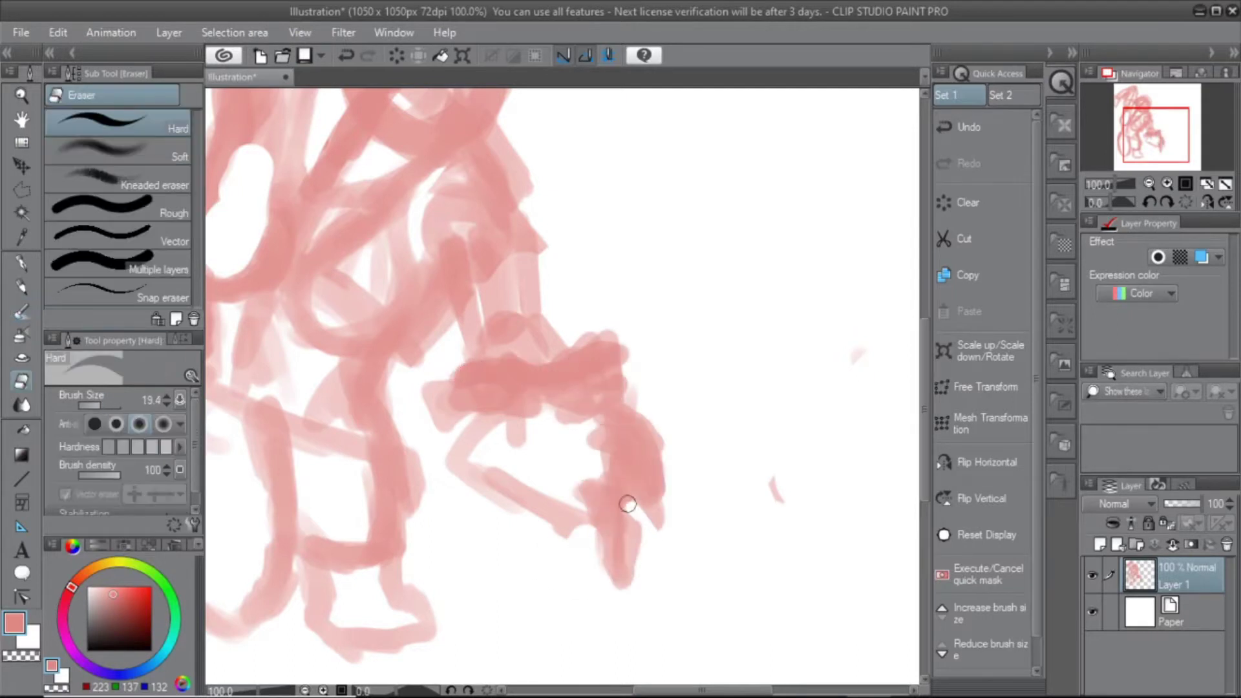
left_click_drag(626, 419, 650, 520)
key("b")
mouse_move(515, 361)
left_mouse_down()
mouse_move(471, 410)
mouse_move(526, 466)
mouse_move(585, 491)
left_mouse_up()
left_click_drag(438, 360, 577, 450)
Transform the sketched figure to make it slightly smaller on the canvas
key("ctrl+minus")
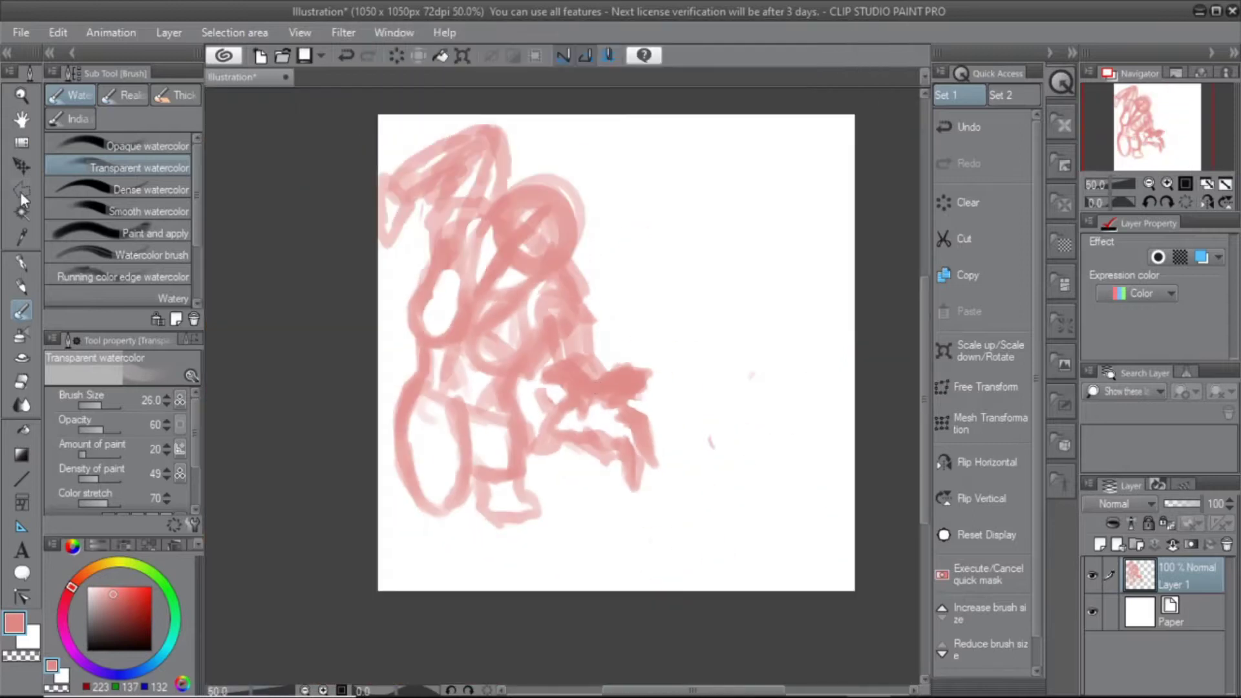
key("ctrl+t")
left_click_drag(798, 200, 808, 271)
key("Return")
Sketch the hand at the end of the raised arm and retouch the large leg oval
key("ctrl+plus")
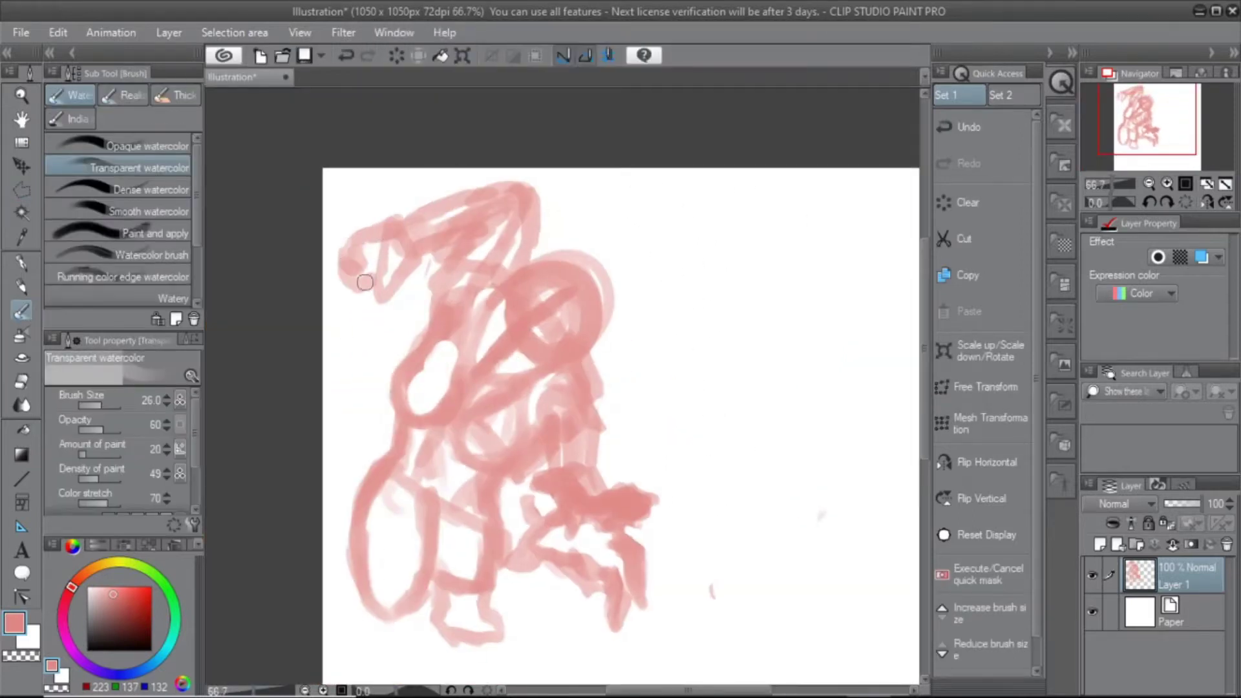
left_click_drag(455, 471, 481, 390)
key("ctrl+z")
left_click_drag(384, 406, 470, 433)
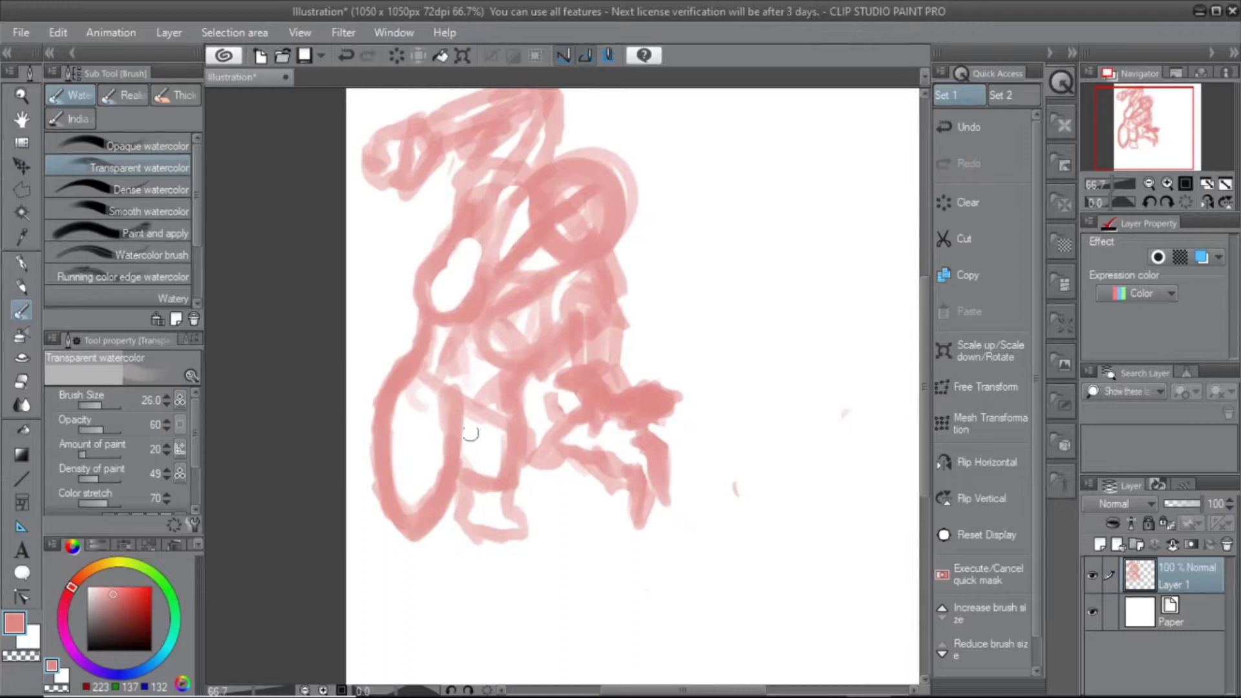
scroll(601, 382, "down", 1)
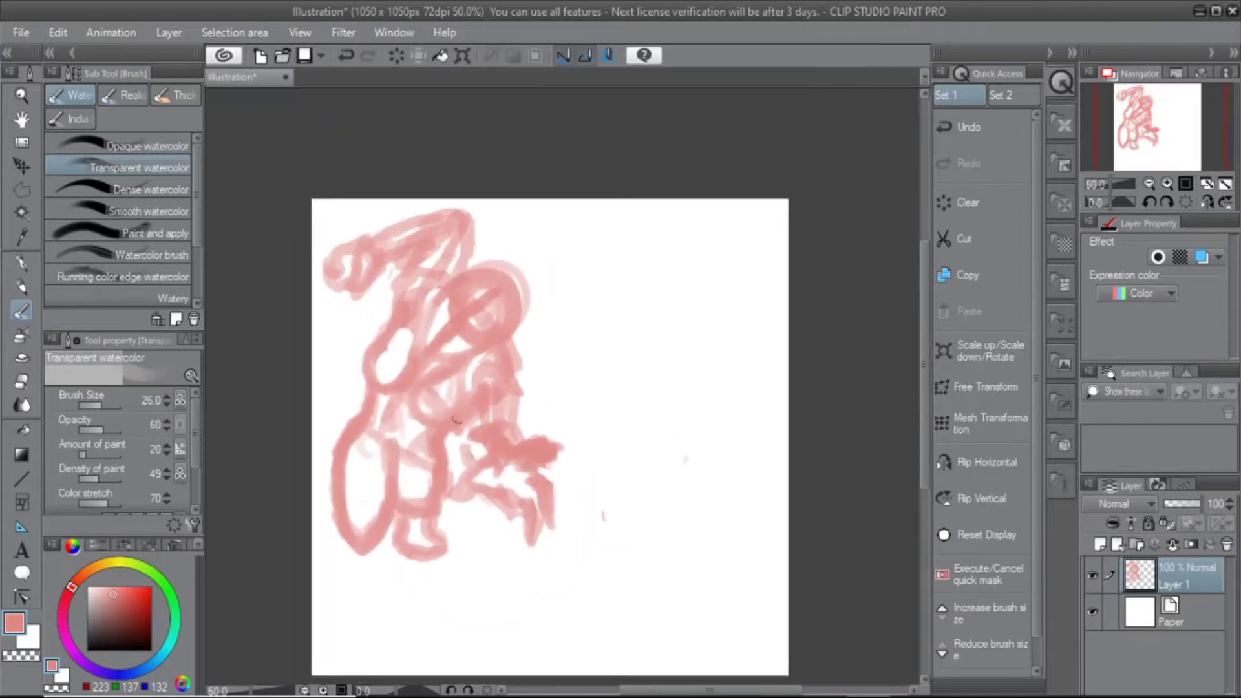
Select the whole figure with a polyline selection and tilt it slightly clockwise with a transform
key("m")
left_click(530, 147)
left_click(674, 290)
left_click(679, 516)
left_click(464, 553)
double_click(336, 517)
key("ctrl+t")
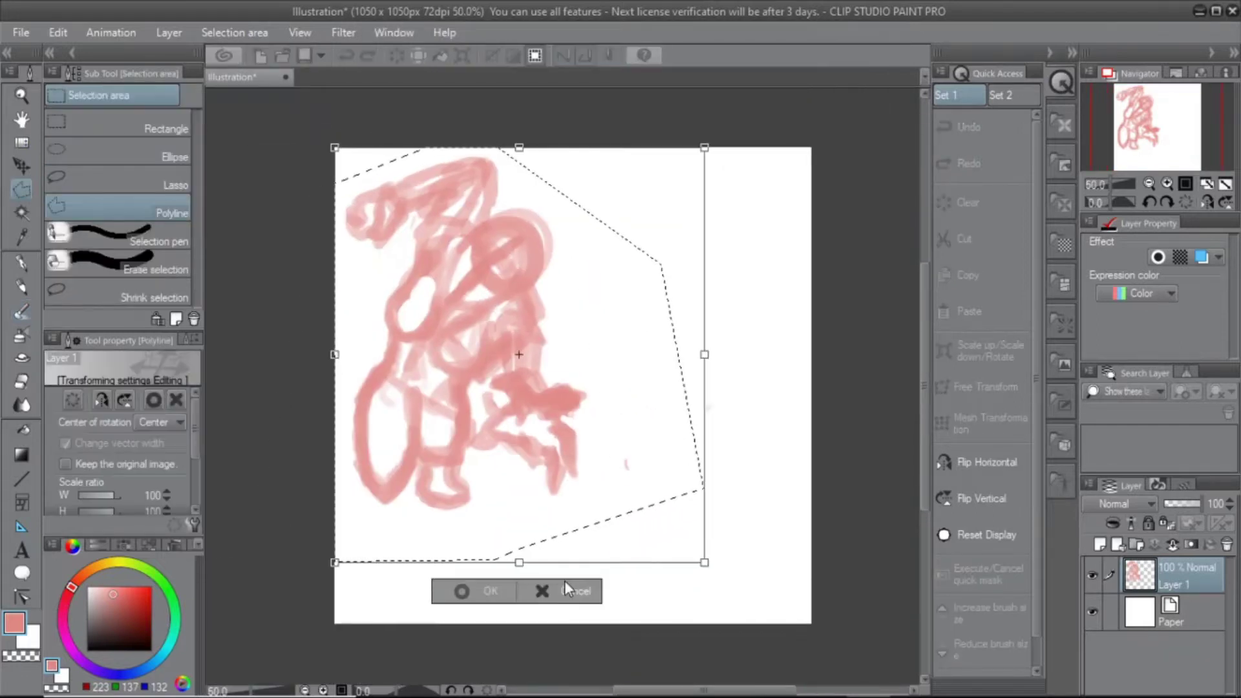
left_click_drag(702, 325, 704, 355)
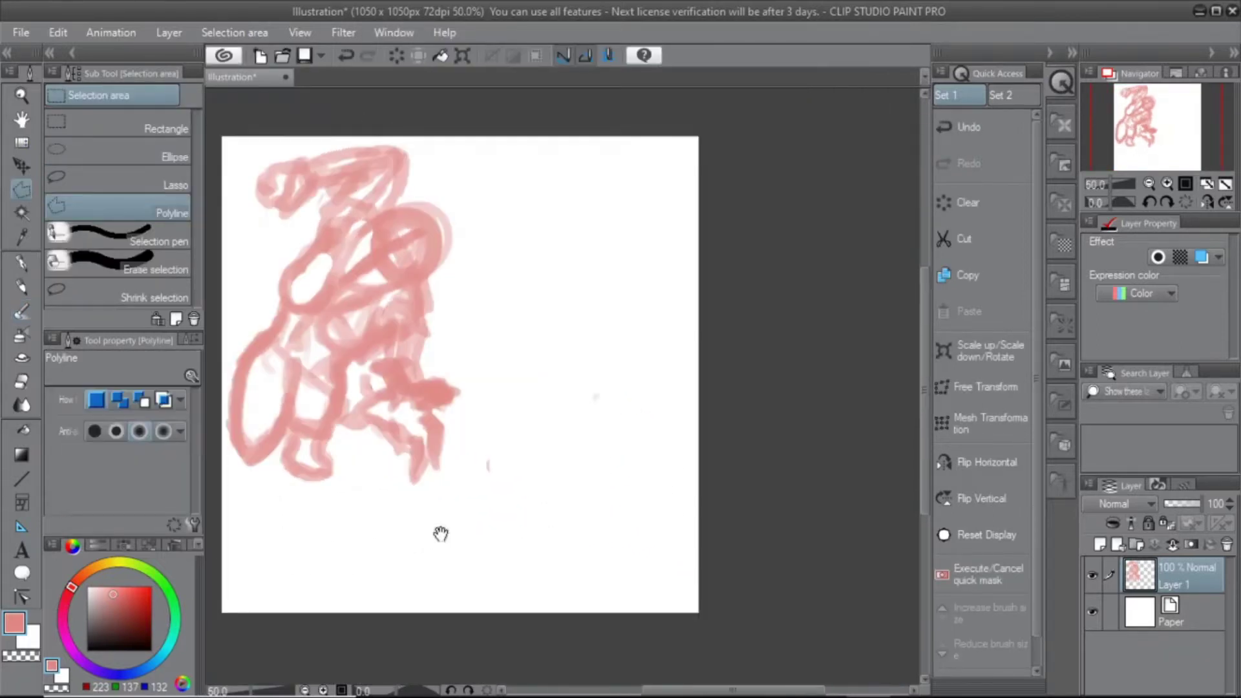
Sketch a second figure beside the first, with a large head, shoulders, torso and a bent arm
key("b")
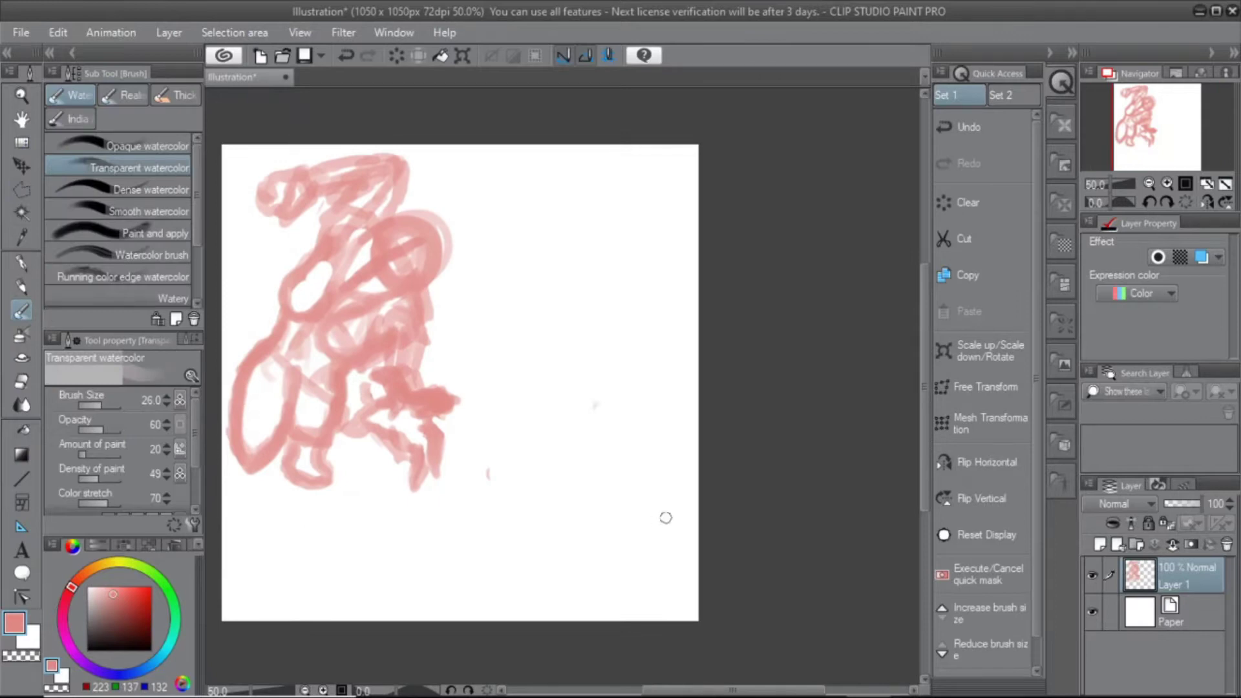
mouse_move(579, 268)
left_mouse_down()
mouse_move(576, 177)
mouse_move(629, 200)
left_mouse_up()
left_click_drag(540, 255, 543, 320)
mouse_move(640, 291)
left_mouse_down()
mouse_move(543, 250)
mouse_move(572, 353)
mouse_move(685, 582)
left_mouse_up()
mouse_move(543, 401)
left_mouse_down()
mouse_move(465, 604)
mouse_move(316, 494)
mouse_move(639, 582)
left_mouse_up()
left_click_drag(675, 330, 698, 367)
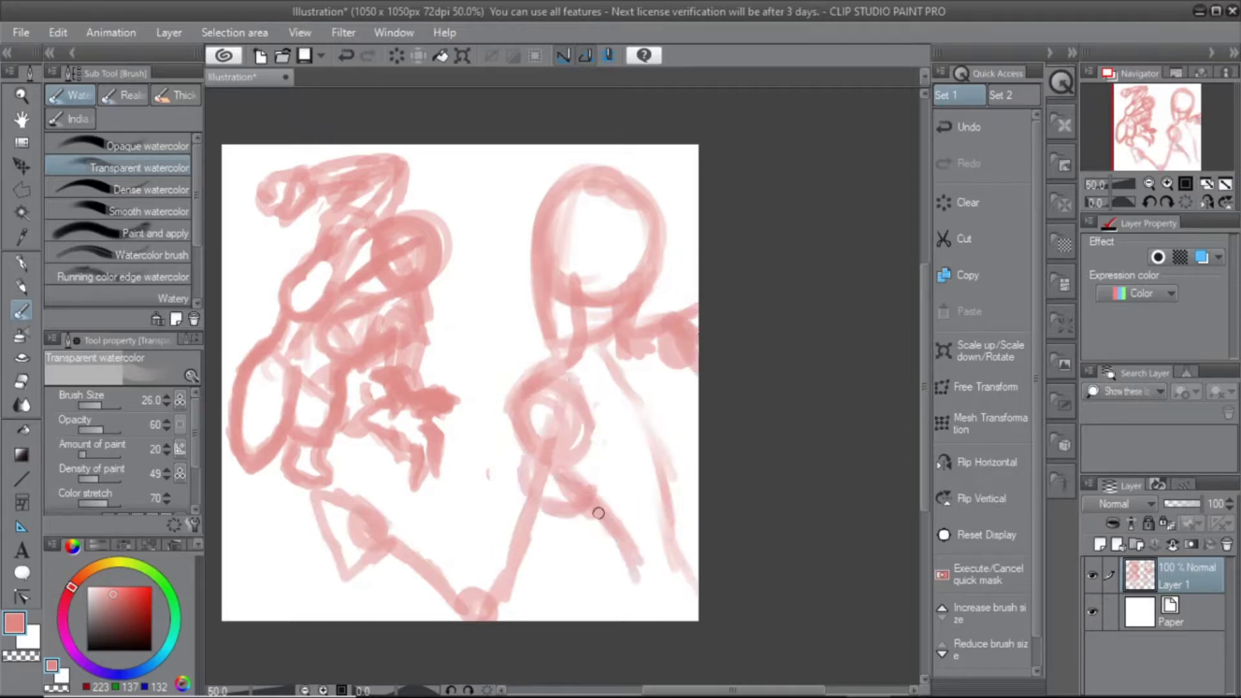
Select the second figure with a polyline selection and adjust its shape with a transform
key("m")
left_click(556, 147)
left_click(498, 201)
left_click(524, 465)
left_click(508, 549)
double_click(313, 647)
key("ctrl+t")
left_click_drag(446, 644, 466, 649)
key("Return")
Undo the raised forearm attempt and erase the second figure's bent arm
key("b")
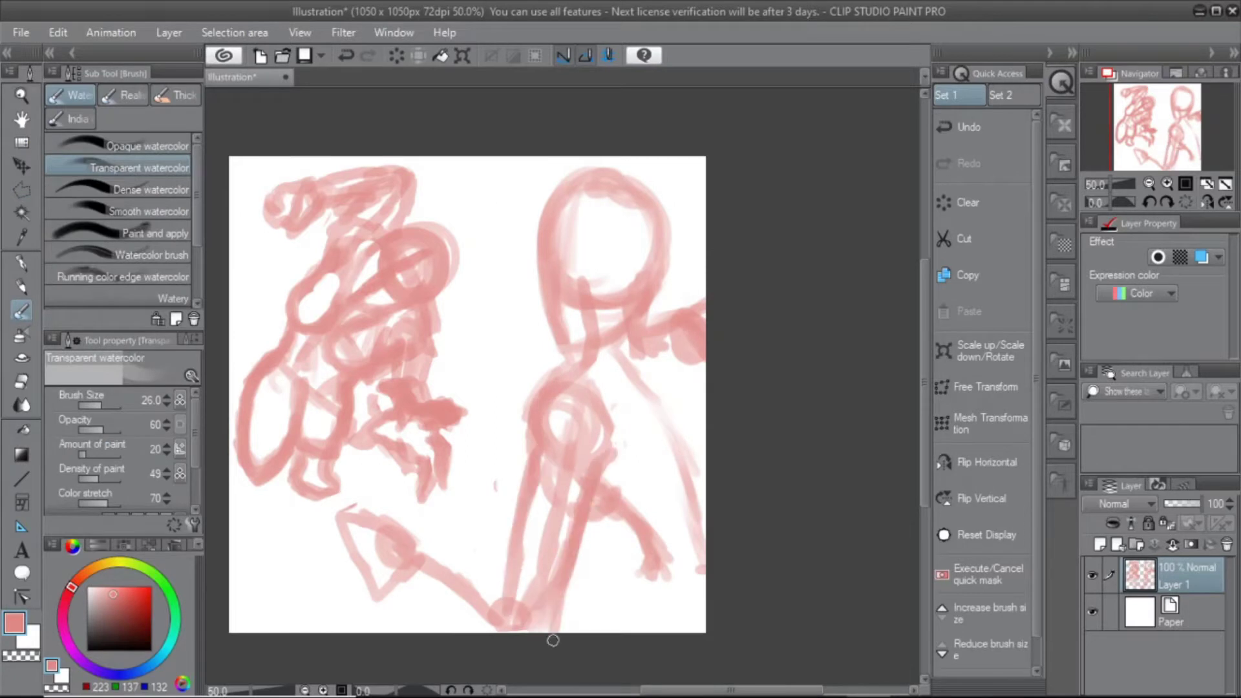
left_click_drag(511, 604, 464, 498)
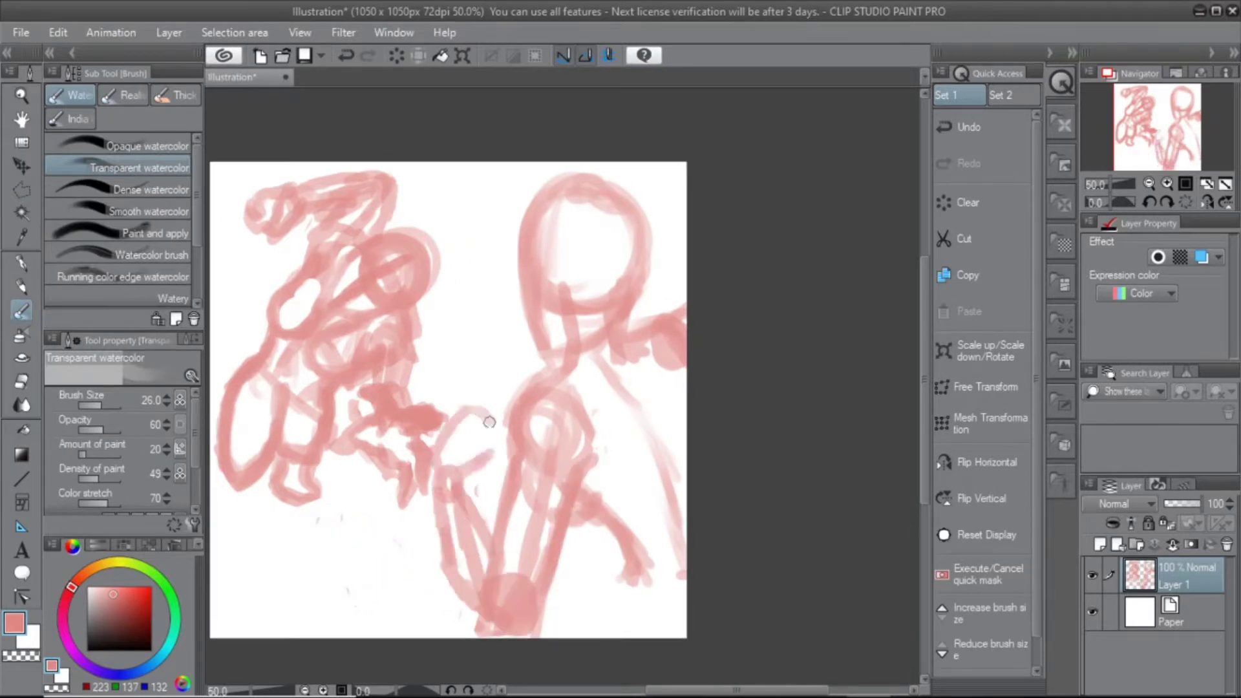
key("ctrl+z")
key("e")
mouse_move(491, 601)
left_mouse_down()
mouse_move(556, 413)
mouse_move(569, 582)
left_mouse_up()
Redraw the second figure's bent arm with a low elbow, a forearm and a hand reaching toward the first figure
key("b")
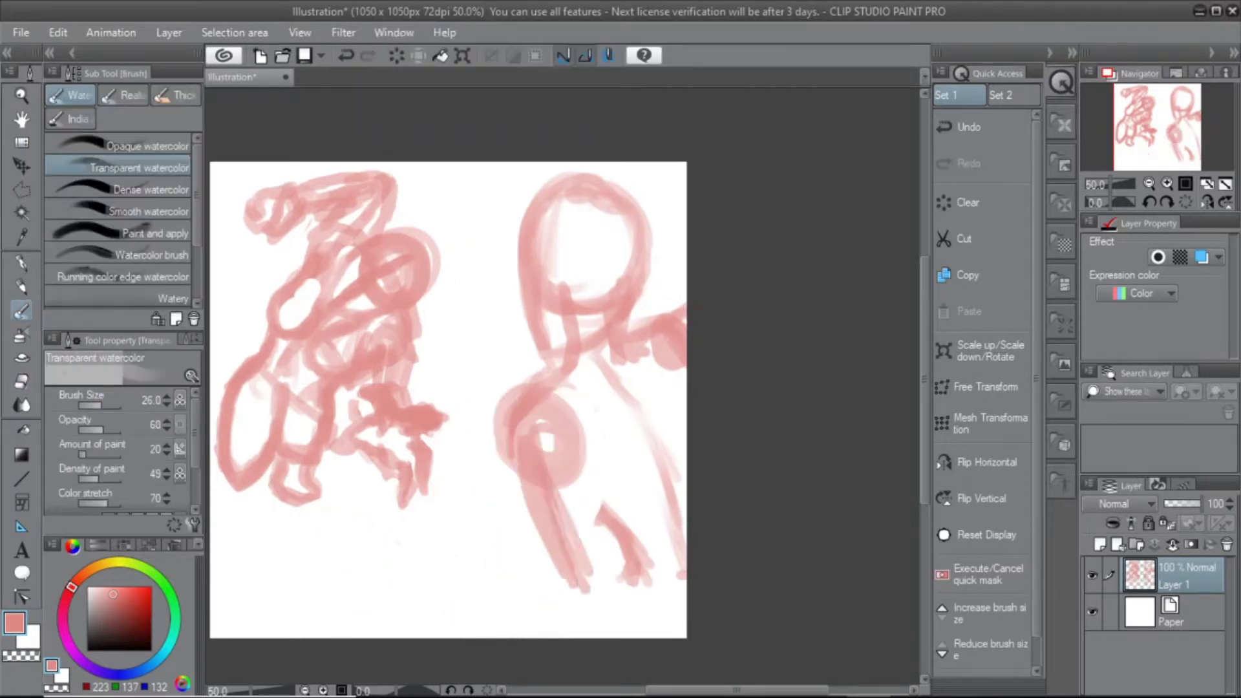
left_click_drag(601, 504, 479, 588)
left_click_drag(478, 498, 394, 537)
mouse_move(614, 621)
left_mouse_down()
mouse_move(543, 414)
mouse_move(515, 612)
mouse_move(429, 554)
left_mouse_up()
key("ctrl+plus")
left_click_drag(521, 579, 518, 534)
mouse_move(362, 555)
left_mouse_down()
mouse_move(488, 423)
mouse_move(521, 548)
left_mouse_up()
key("ctrl+minus")
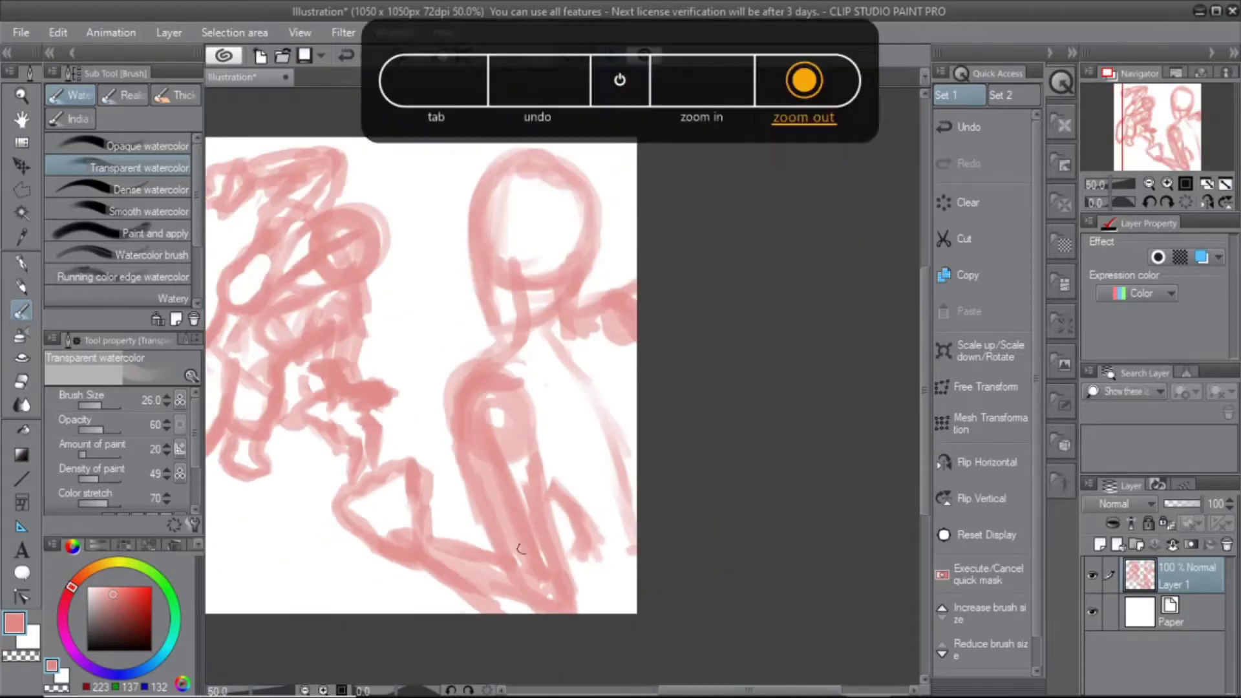
Select the second figure's reaching hand and rotate it with a transform
key("m")
key("ctrl+t")
mouse_move(569, 394)
left_mouse_down()
mouse_move(540, 371)
mouse_move(559, 373)
left_mouse_up()
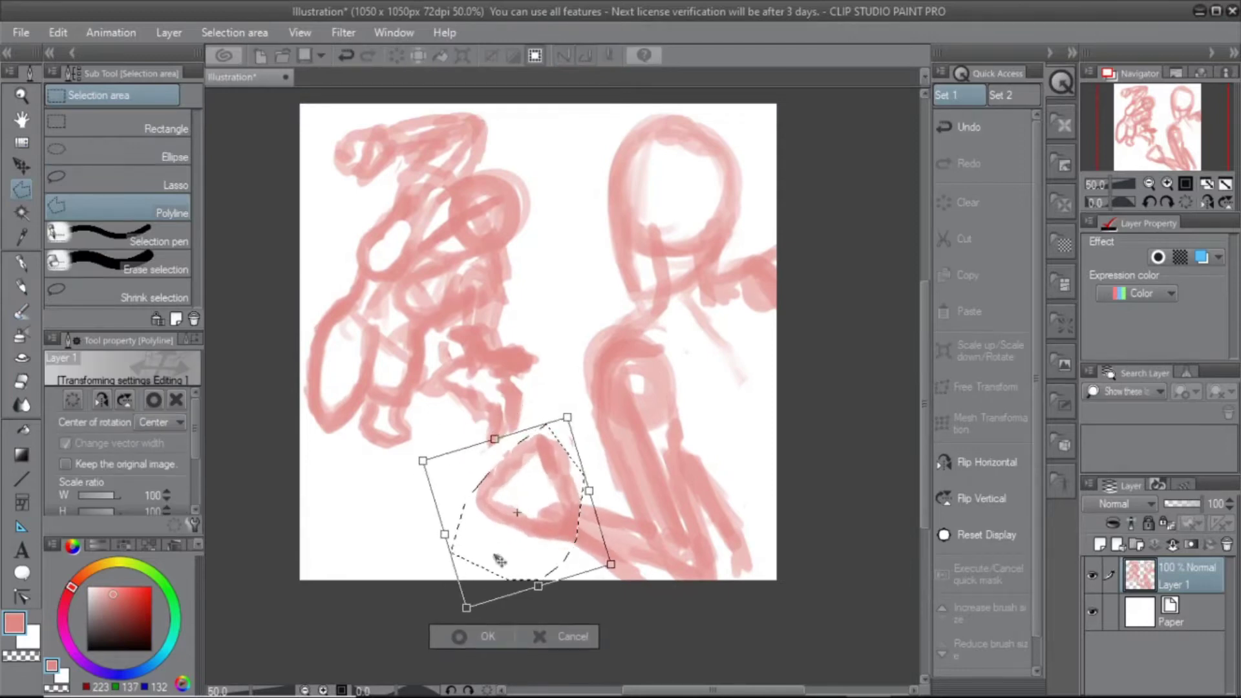
key("Return")
Sketch a loose outline around the reaching hand and rework the second figure's head, neck and torso lines
key("b")
left_click_drag(514, 464, 446, 495)
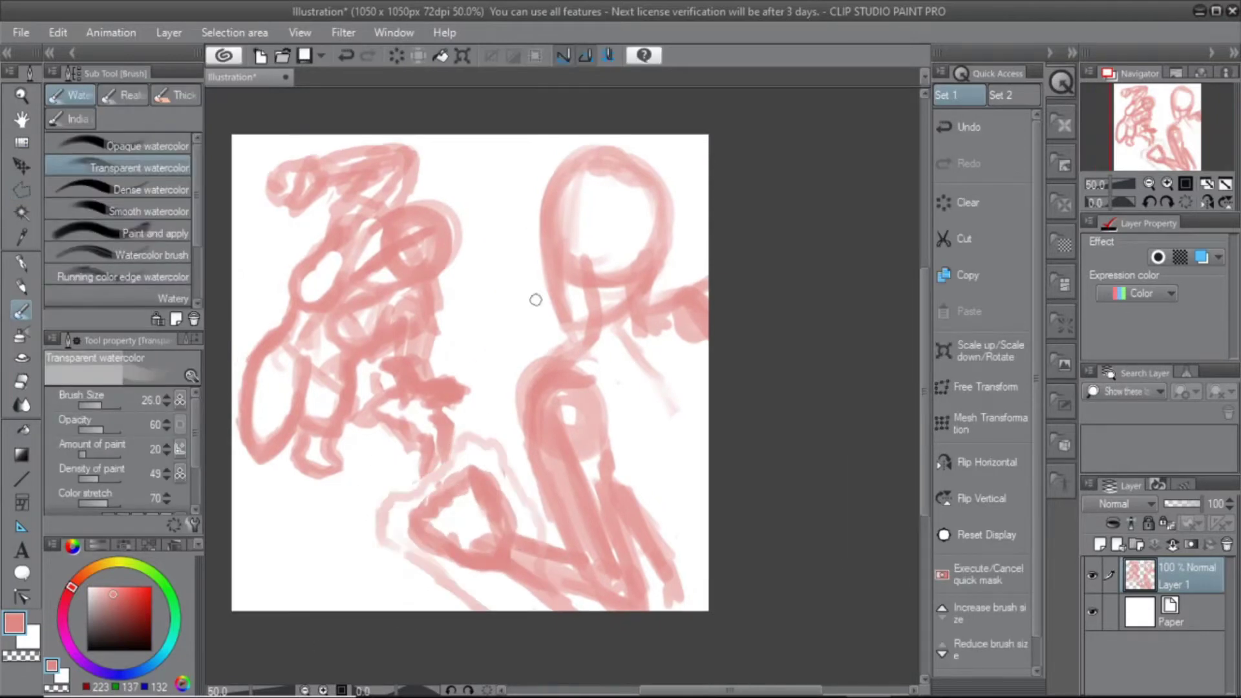
left_click_drag(703, 337, 683, 304)
mouse_move(611, 531)
left_mouse_down()
mouse_move(646, 540)
mouse_move(564, 327)
left_mouse_up()
mouse_move(583, 411)
left_mouse_down()
mouse_move(612, 355)
mouse_move(607, 424)
mouse_move(528, 473)
left_mouse_up()
scroll(408, 395, "up", 3)
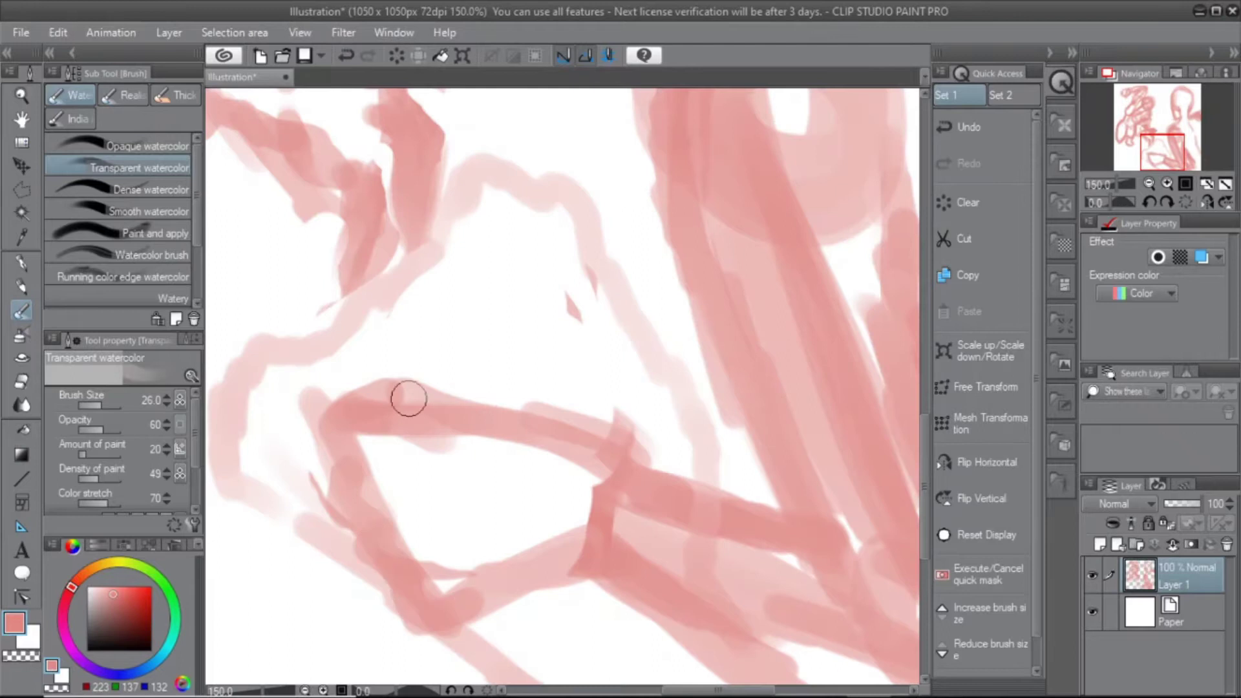
Select the reaching hand with a polyline selection and rotate it at the wrist
scroll(409, 401, "down", 3)
key("m")
left_click_drag(619, 483, 626, 406)
double_click(595, 421)
scroll(595, 421, "up", 3)
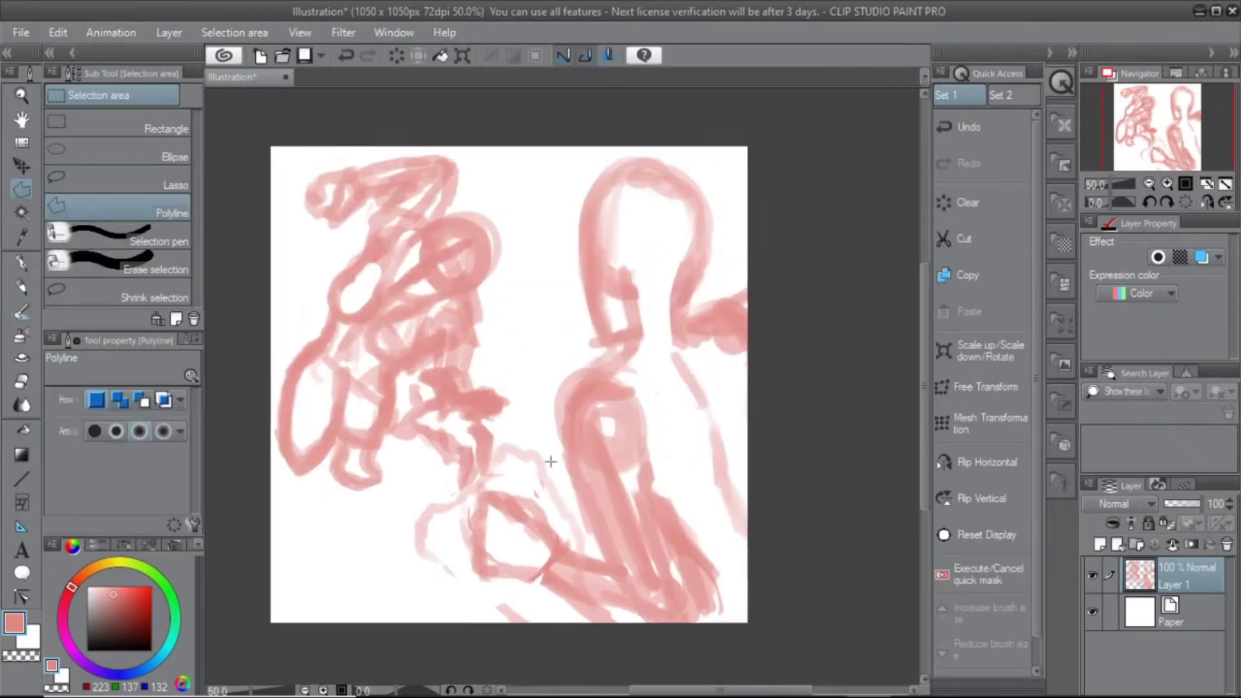
Select the second figure's forearm and hand and lower them with a transform
key("b")
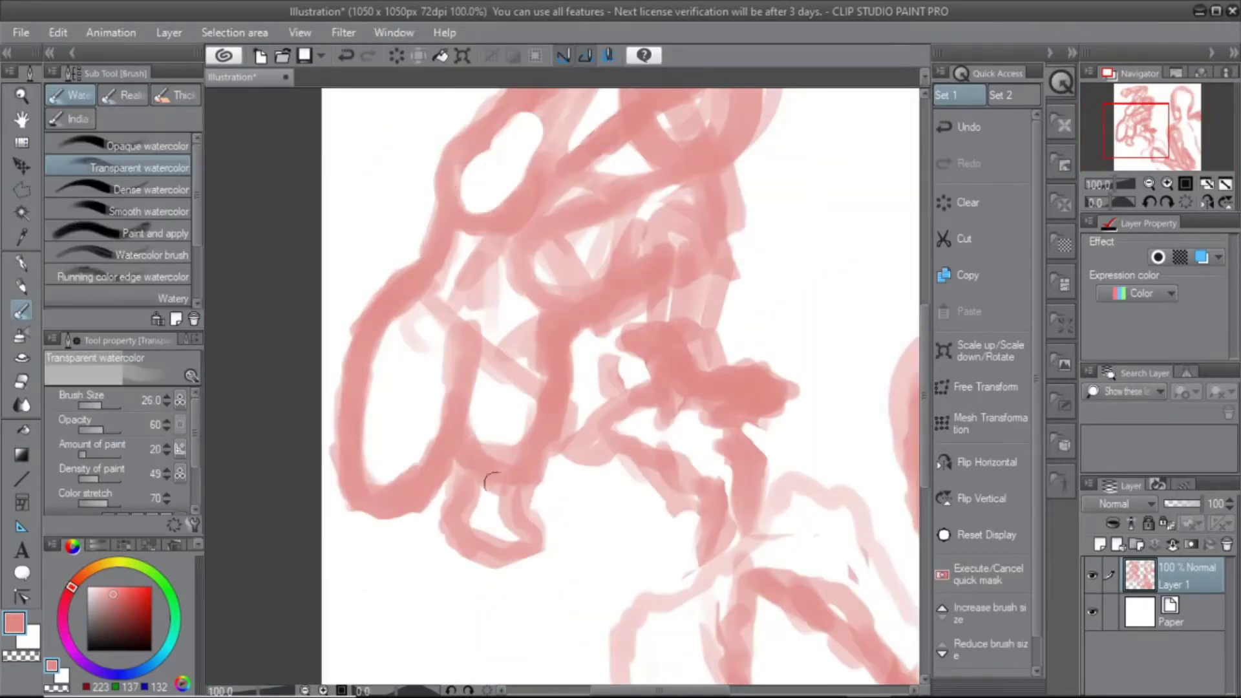
scroll(492, 482, "down", 4)
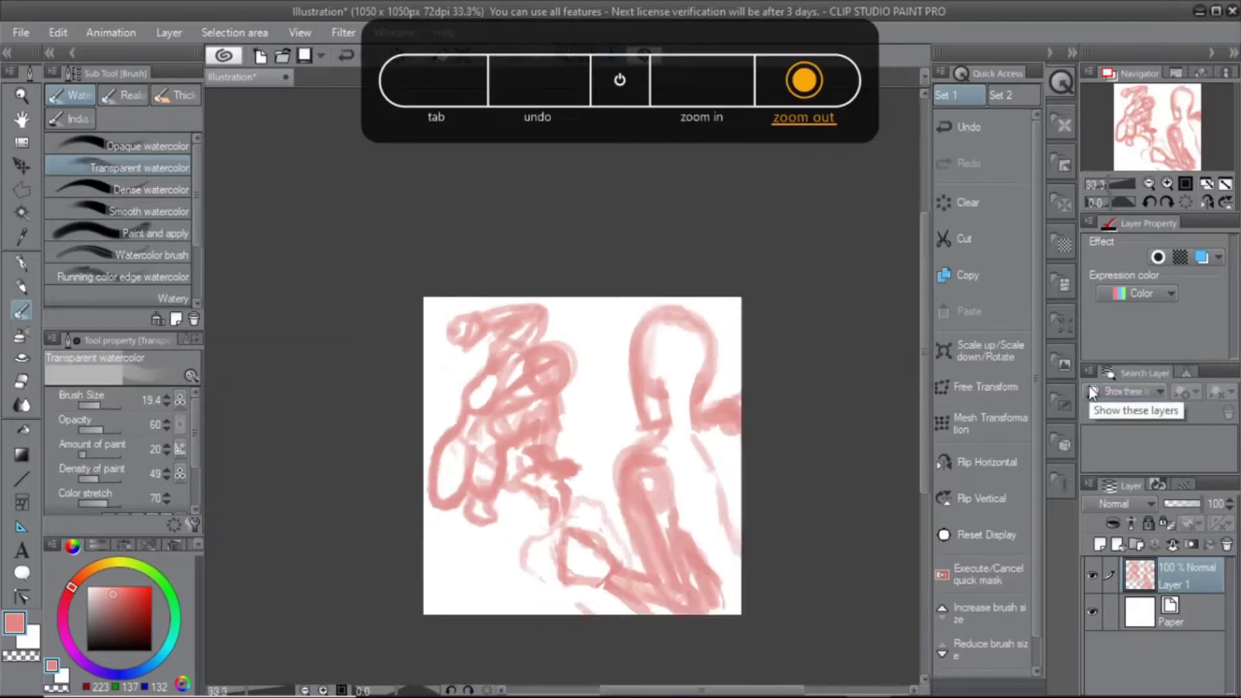
scroll(718, 430, "up", 1)
key("m")
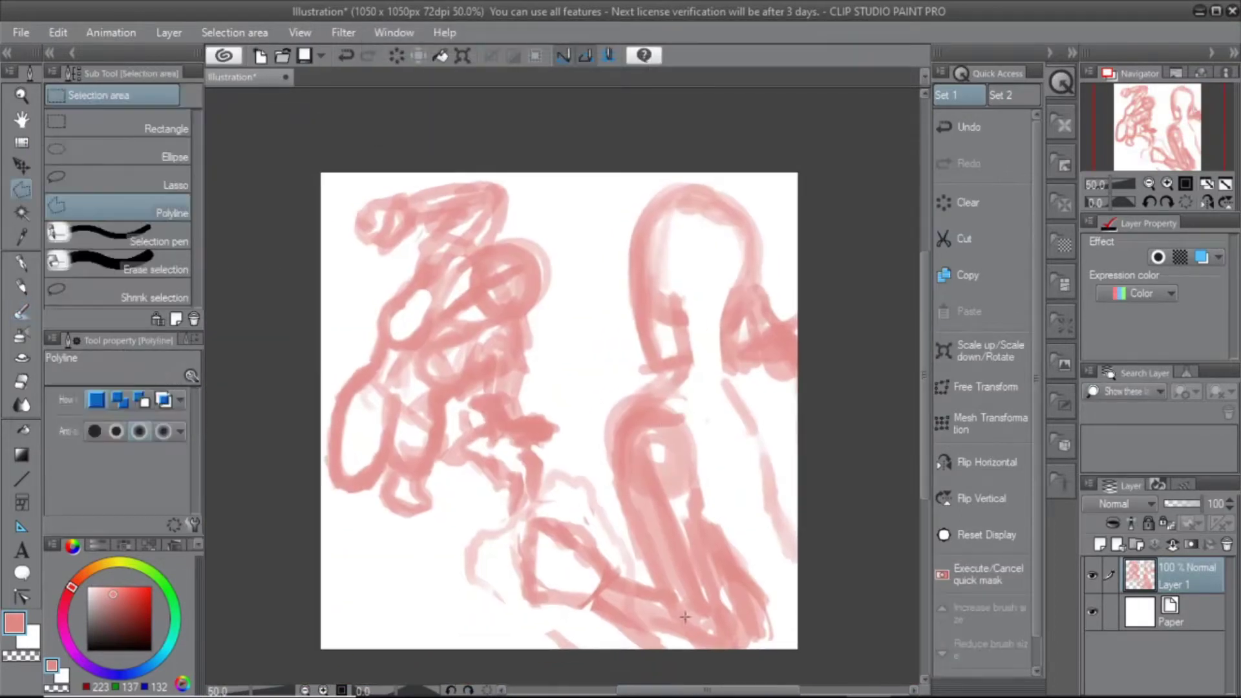
double_click(685, 618)
key("ctrl+t")
key("Return")
Erase the inside of the first figure's head and paint light guide strokes for the face
key("b")
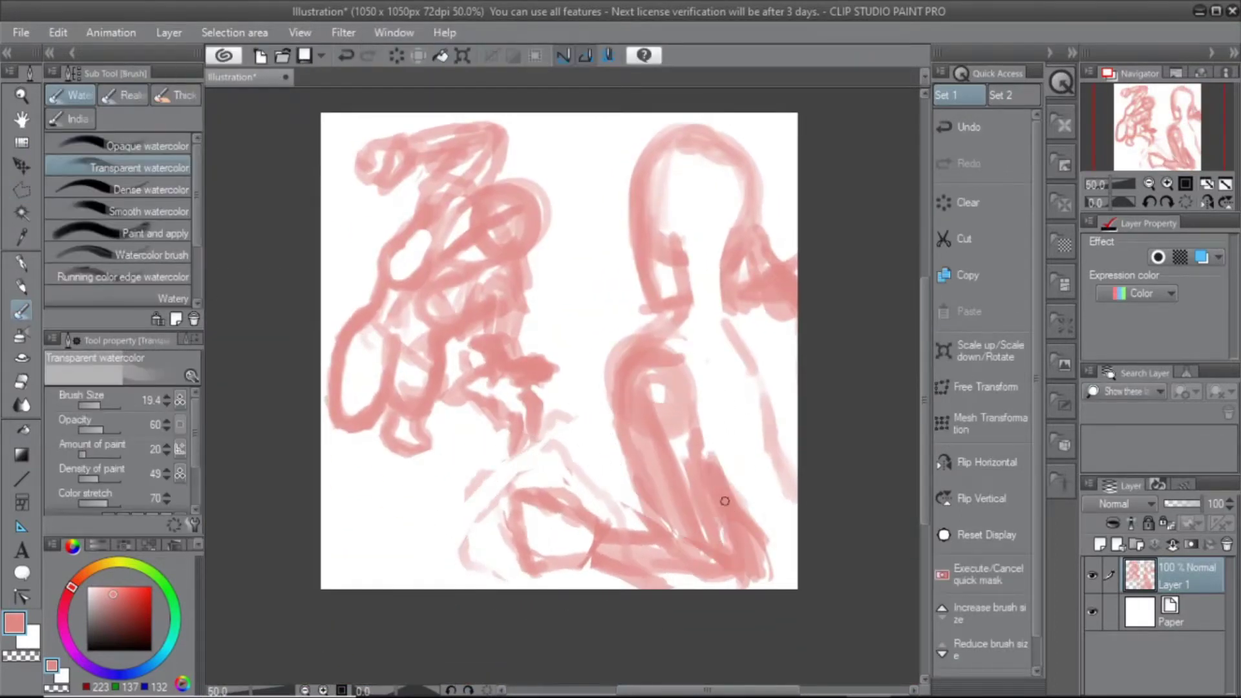
scroll(527, 521, "up", 4)
key("e")
mouse_move(555, 278)
left_mouse_down()
mouse_move(588, 308)
mouse_move(664, 328)
mouse_move(591, 227)
mouse_move(617, 239)
left_mouse_up()
key("b")
mouse_move(536, 284)
left_mouse_down()
mouse_move(494, 332)
mouse_move(479, 375)
left_mouse_up()
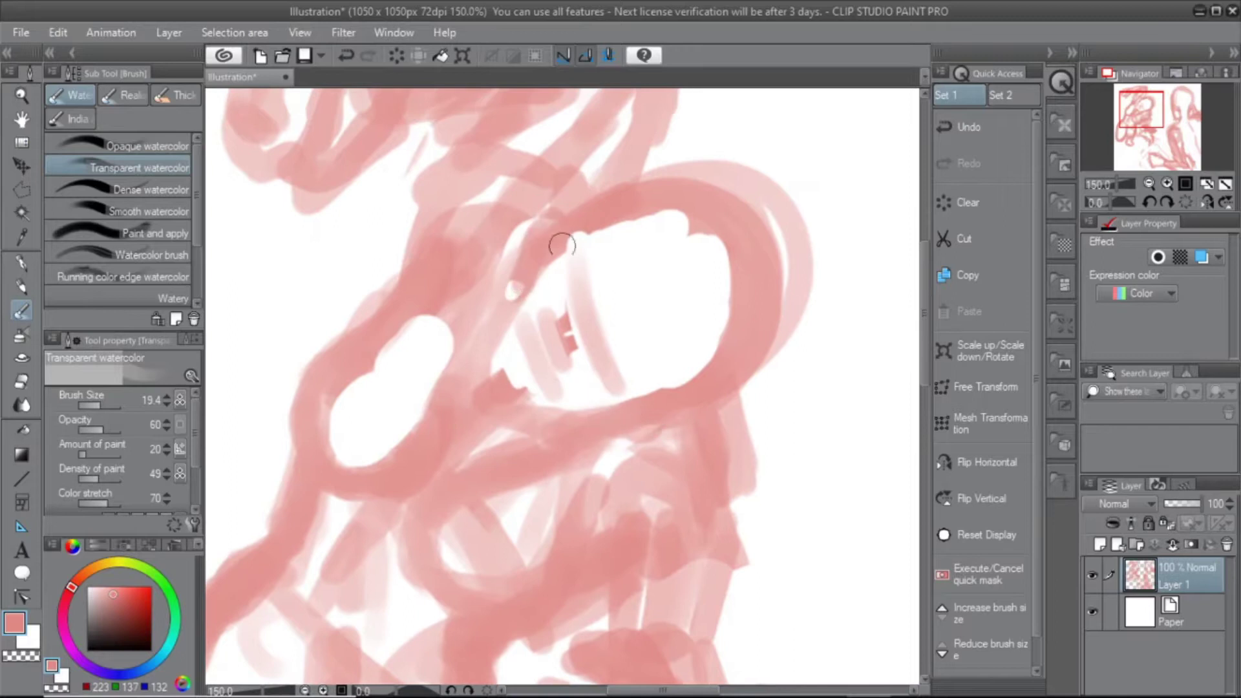
Dab spots for the eyes and nose on the first figure's face, undoing the last dabs
scroll(582, 360, "up", 3)
scroll(582, 360, "down", 5)
scroll(697, 469, "up", 5)
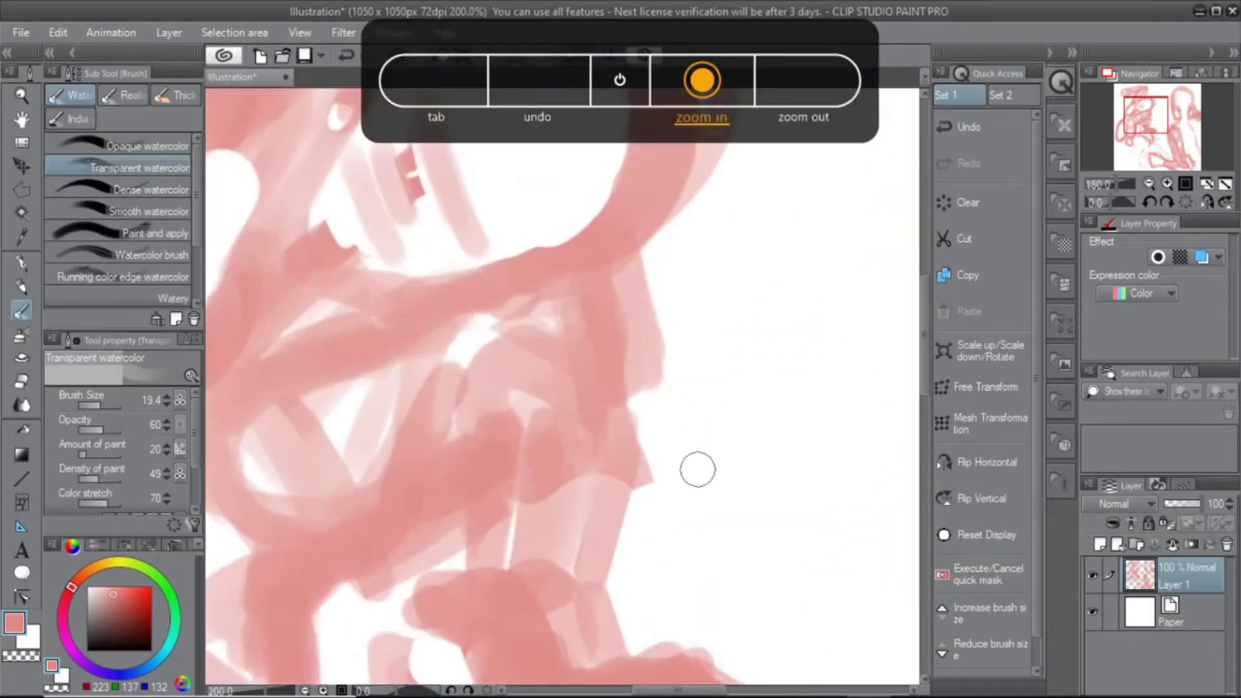
left_click(592, 355)
left_click(594, 366)
left_click(546, 257)
left_click(536, 310)
left_click(578, 252)
left_click(617, 355)
key("ctrl+z")
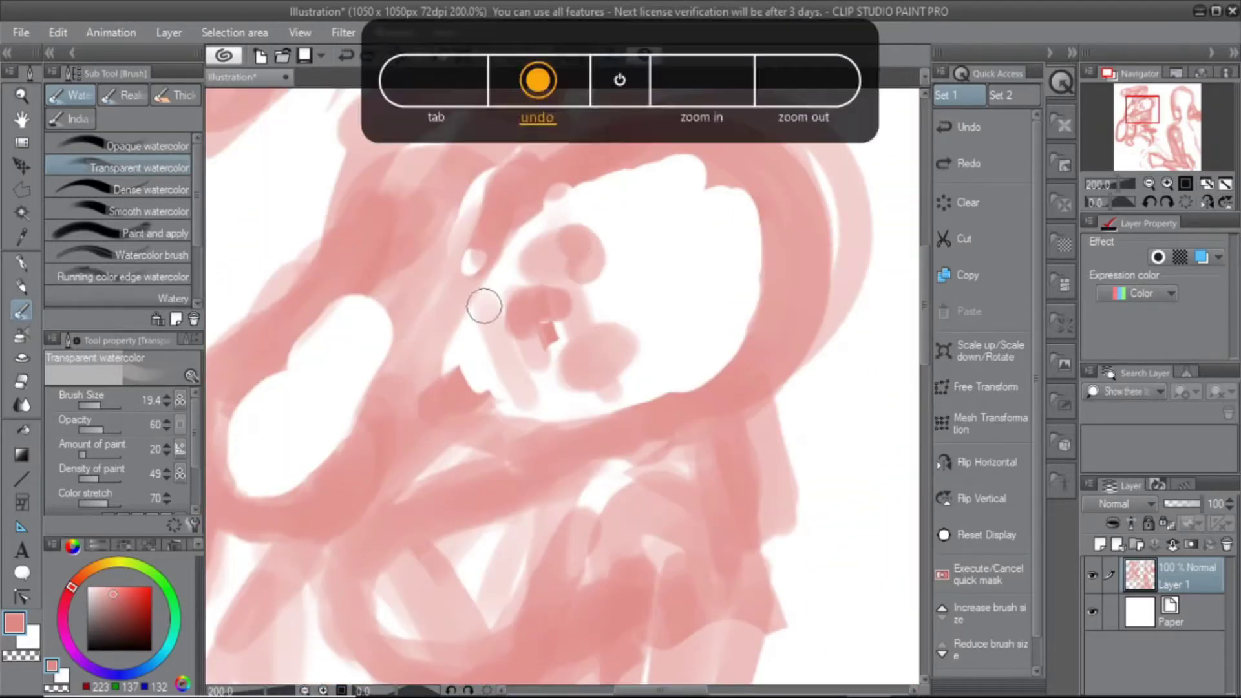
key("ctrl+z")
Reduce the brush size to 6.8 and sketch the first figure's eyes, eyebrows, nose, mouth and jawline
key("bracketleft")
key("bracketleft")
key("bracketleft")
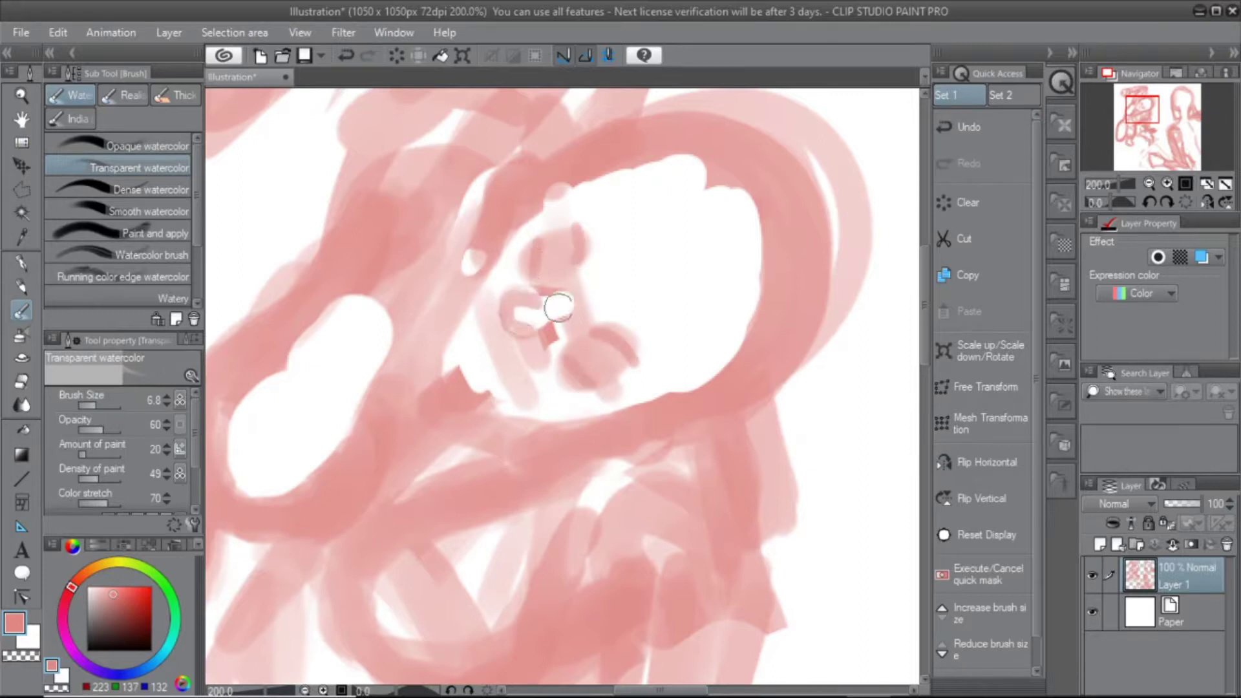
key("ctrl+z")
left_click_drag(472, 336, 512, 391)
key("ctrl+z")
key("ctrl+z")
key("ctrl+z")
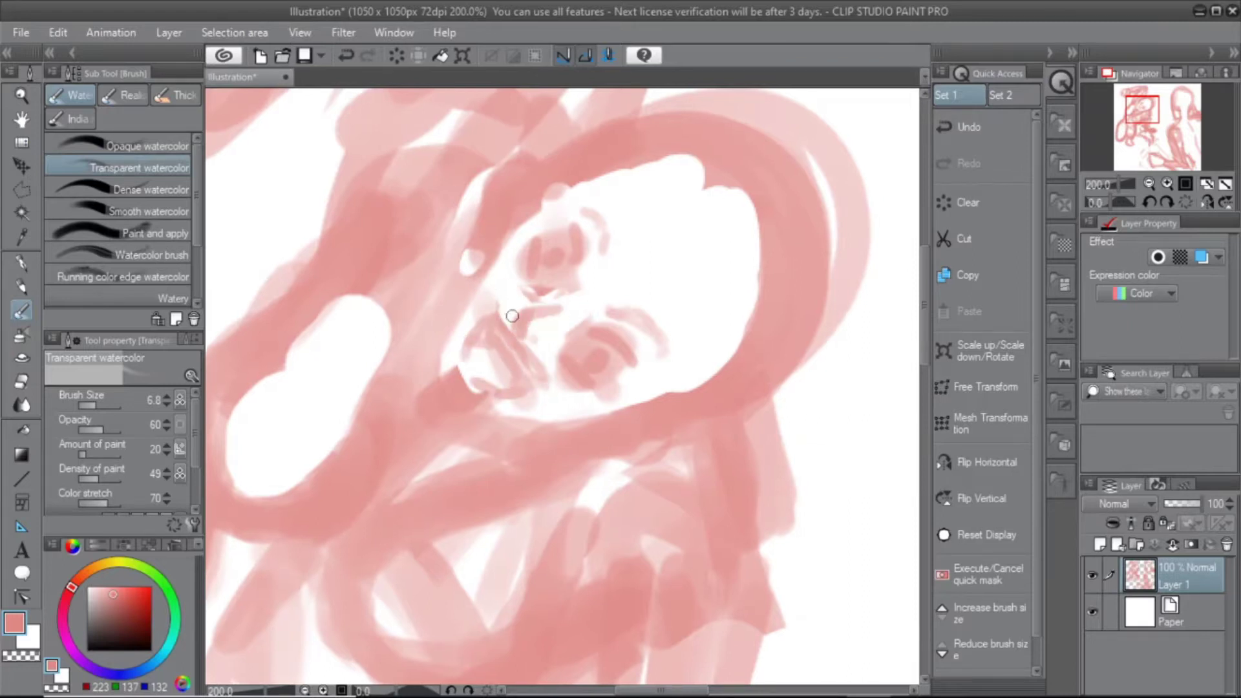
left_click_drag(512, 316, 428, 342)
scroll(569, 291, "down", 2)
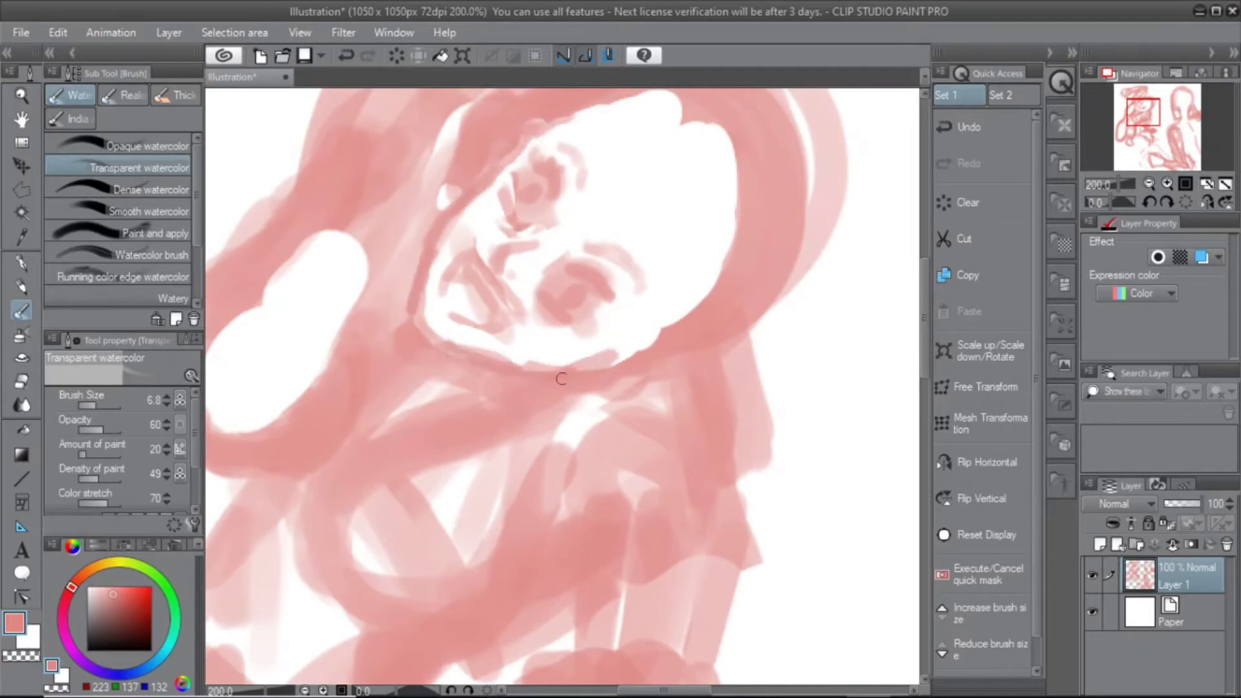
Add a new layer above the sketch and choose the Real G-Pen with dark brown (RGB 90, 58, 56)
key("ctrl+minus")
left_click(1100, 545)
left_click(111, 627)
key("p")
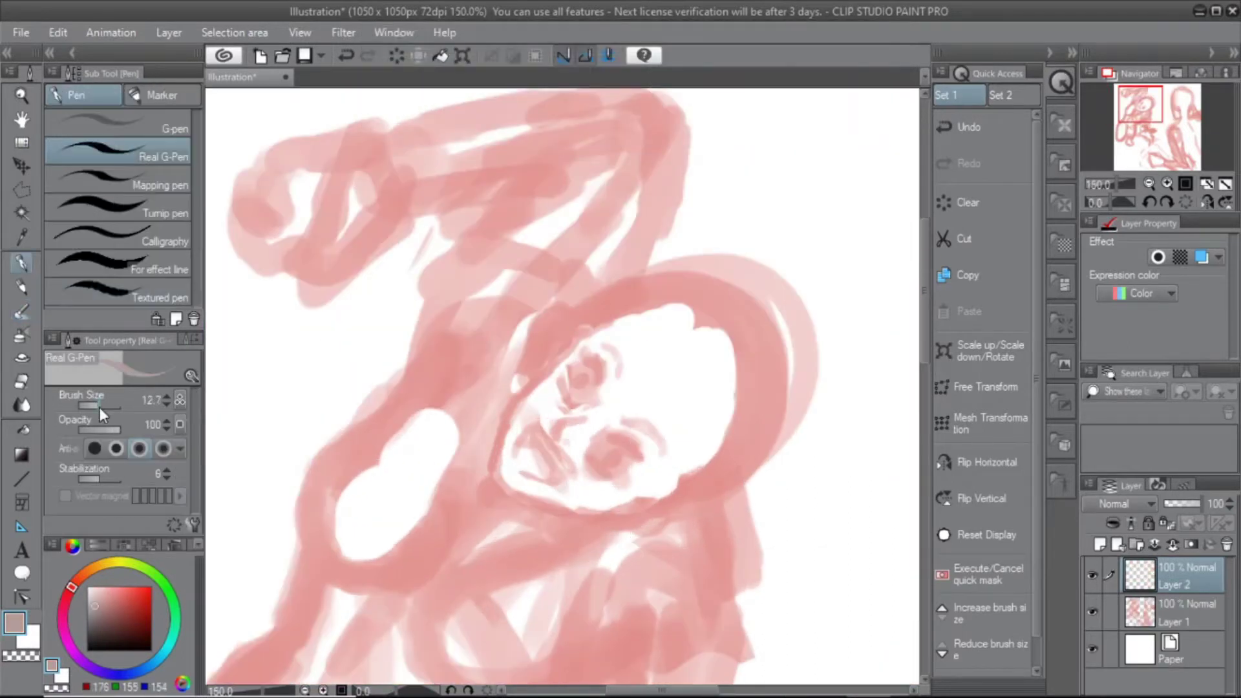
key("ctrl+plus")
mouse_move(501, 411)
left_mouse_down()
mouse_move(489, 531)
mouse_move(510, 393)
left_mouse_up()
key("ctrl+z")
key("ctrl+plus")
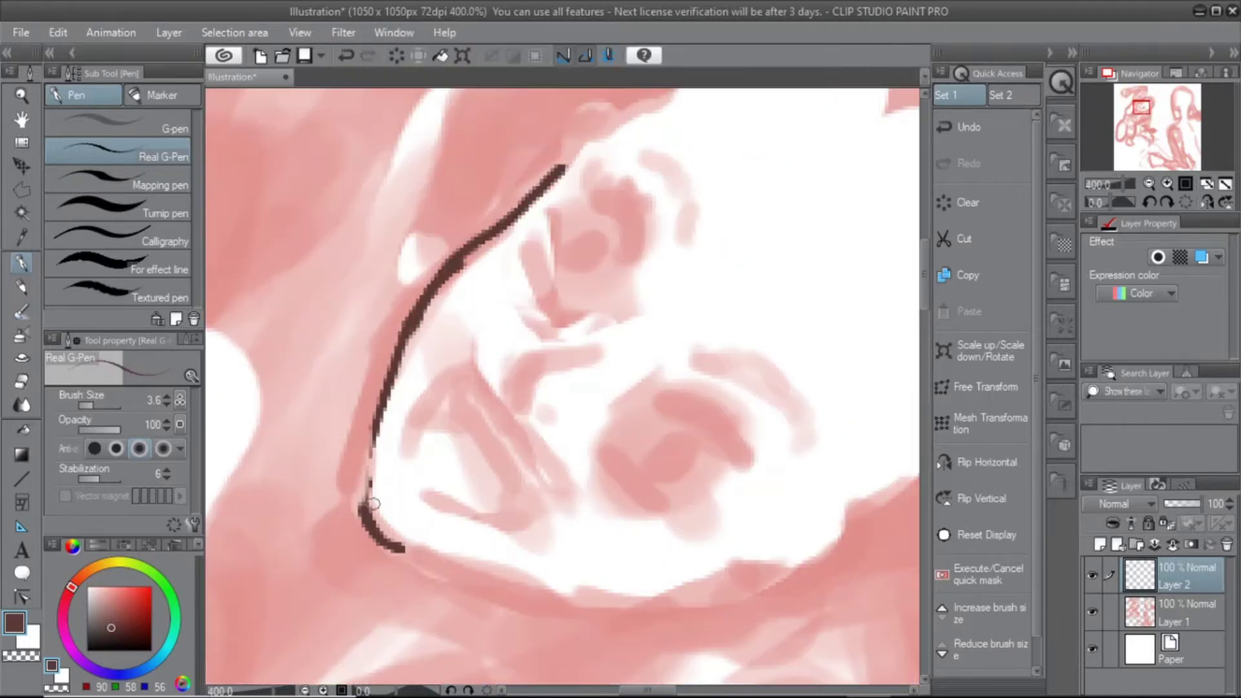
Set the pen size to 2.4 and ink the face outline from the forehead around the chin to the cheek
left_click(92, 406)
key("ctrl+z")
mouse_move(382, 543)
left_mouse_down()
mouse_move(499, 241)
mouse_move(685, 100)
left_mouse_up()
left_click_drag(581, 324, 504, 240)
left_click_drag(290, 449, 624, 471)
left_click_drag(667, 437, 636, 483)
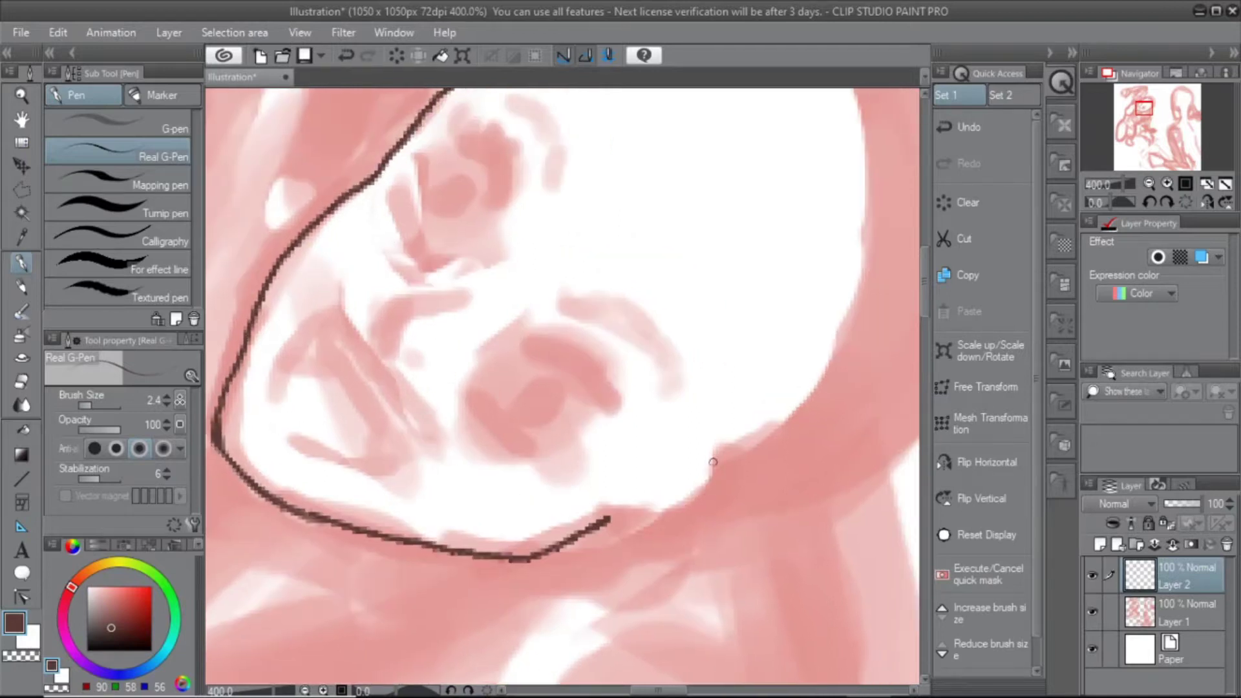
Draw a curved centre guideline across the face with crossing lines for the mouth, nose and eyes
left_click_drag(245, 445, 724, 129)
left_click_drag(308, 304, 415, 450)
left_click_drag(363, 303, 415, 388)
left_click_drag(402, 184, 545, 420)
Draw round outlines for both eyes on the eye guideline, undoing a misplaced stroke
mouse_move(509, 373)
left_mouse_down()
mouse_move(483, 364)
mouse_move(502, 312)
left_mouse_up()
left_click_drag(525, 299, 460, 376)
key("ctrl+z")
left_click_drag(483, 184, 493, 163)
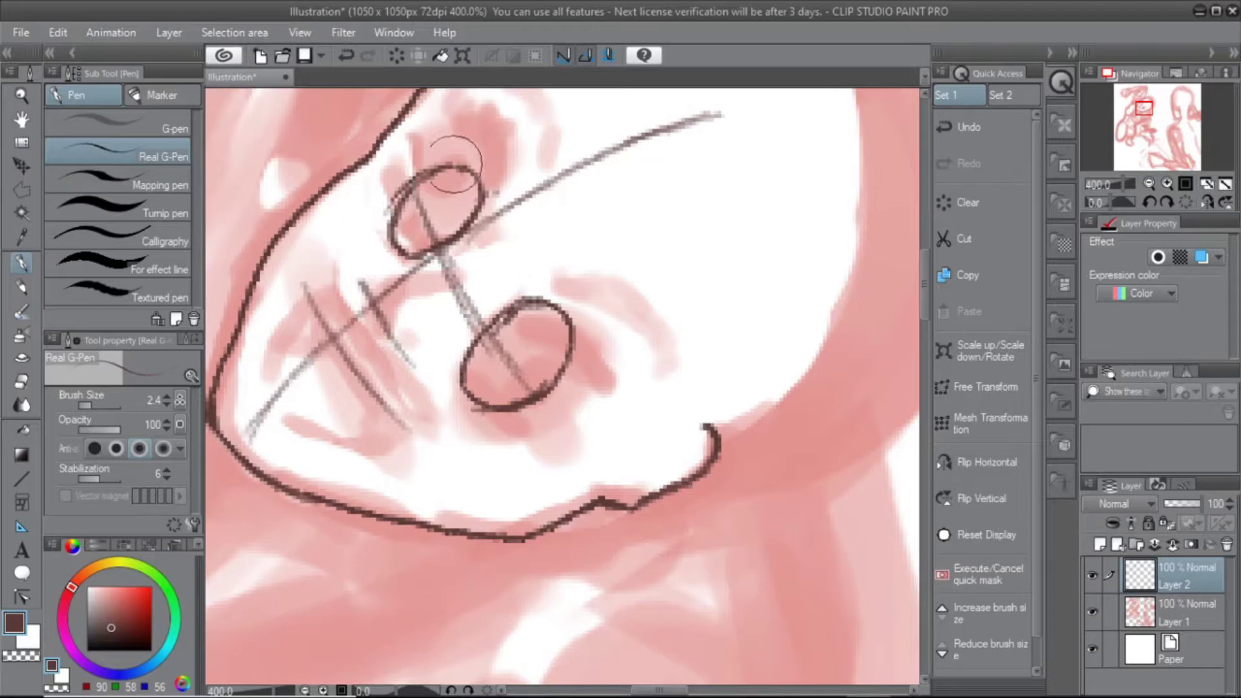
Ink the nose and open mouth and thicken the lash lines around the eyes
left_click_drag(411, 288, 460, 383)
left_click_drag(489, 202, 542, 299)
left_click_drag(377, 168, 414, 261)
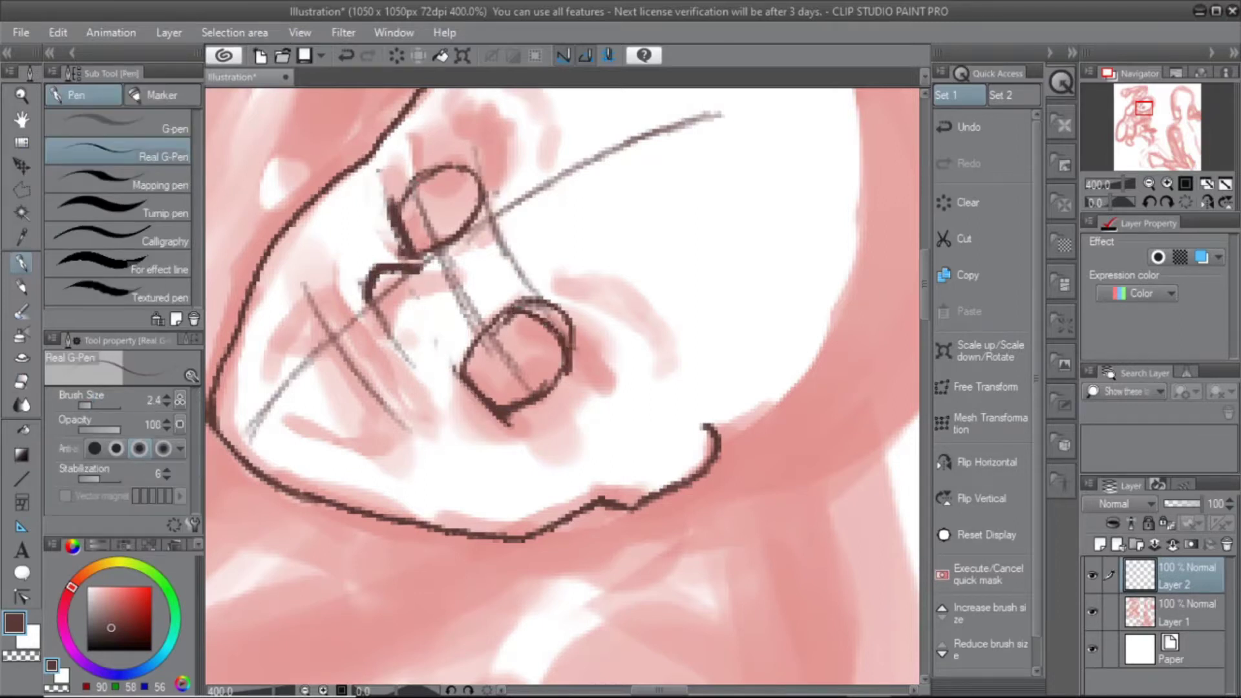
left_click_drag(481, 175, 514, 184)
left_click_drag(444, 460, 507, 519)
Select the inked facial features and adjust their placement with a transform
key("m")
key("ctrl+t")
key("Return")
key("p")
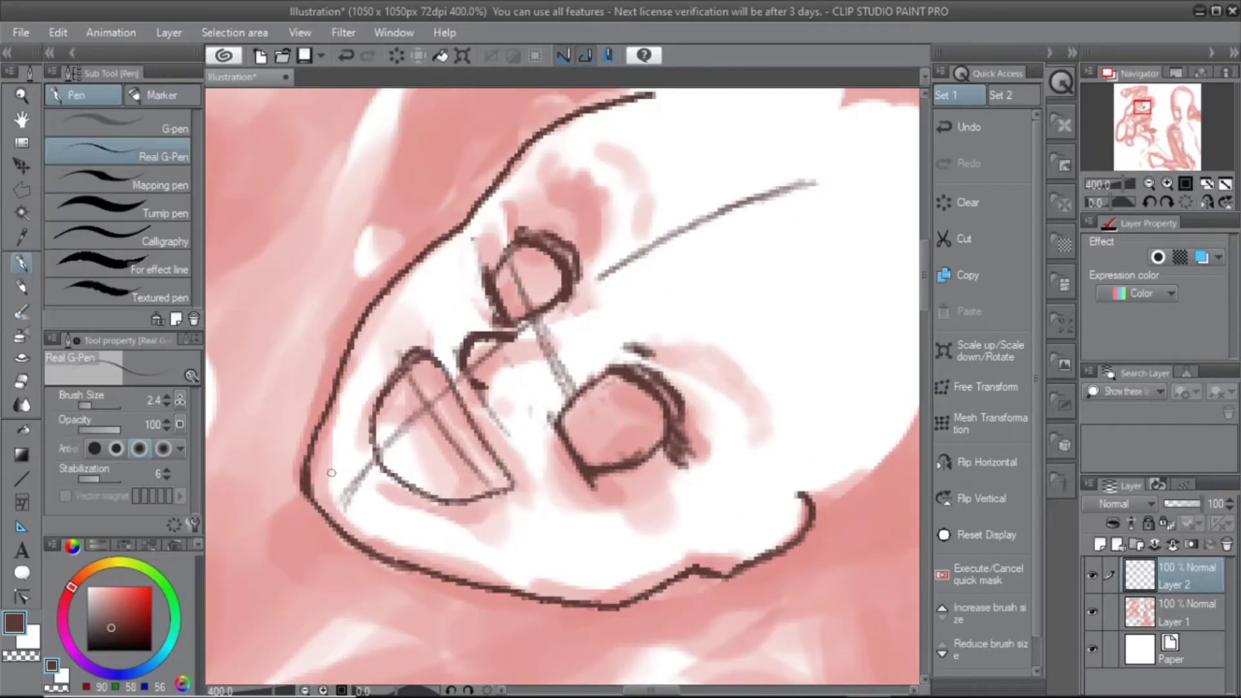
Ink both eyebrows and the inner lip line of the mouth, and close the curved outline of the skull
left_click_drag(691, 236, 577, 318)
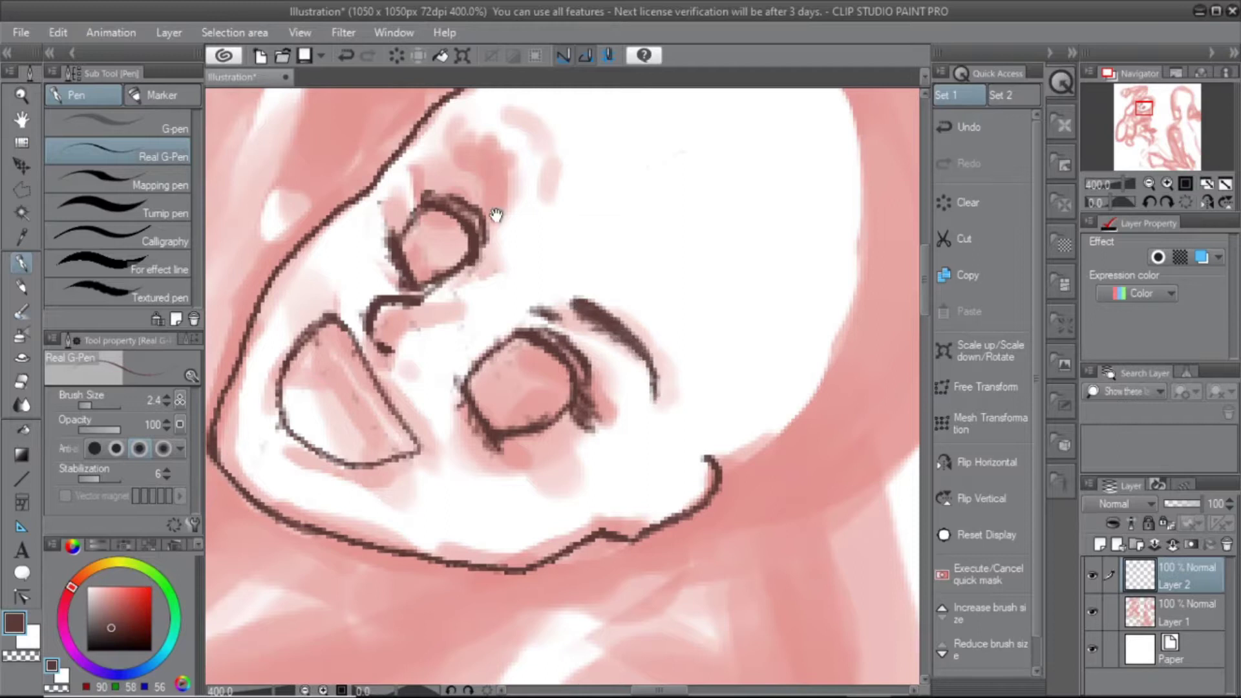
scroll(489, 196, "up", 1)
scroll(430, 343, "up", 2)
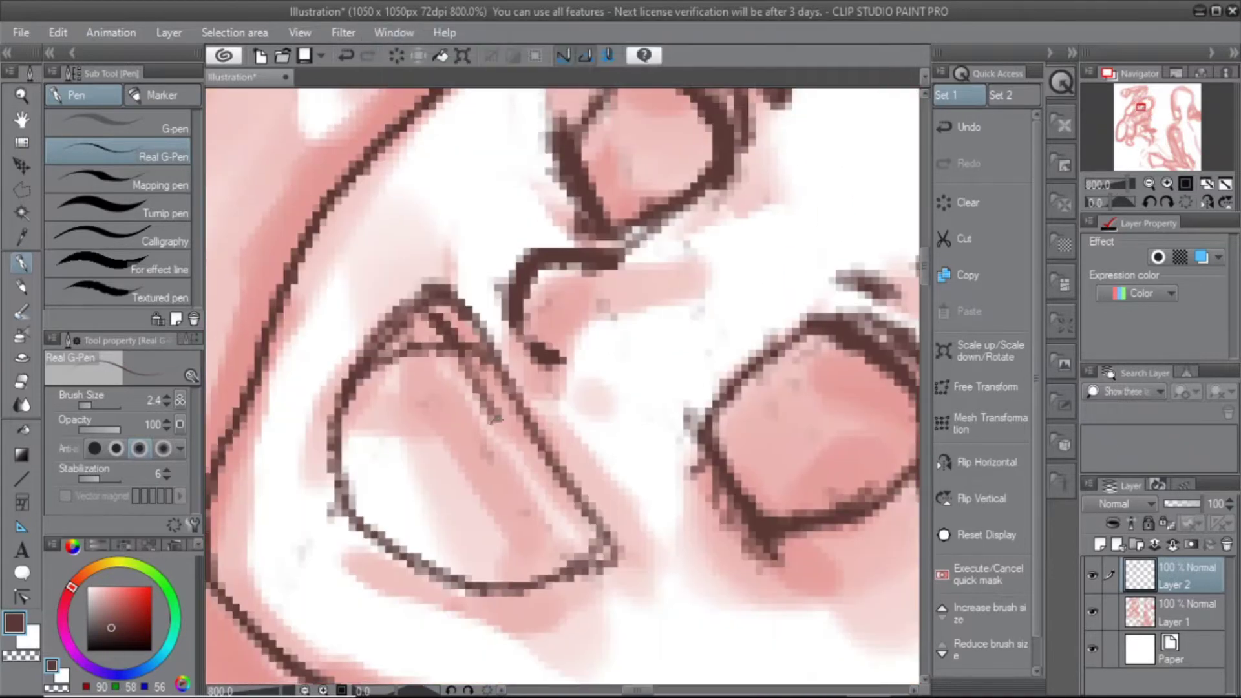
scroll(484, 449, "down", 3)
left_click_drag(739, 318, 692, 217)
scroll(442, 492, "up", 1)
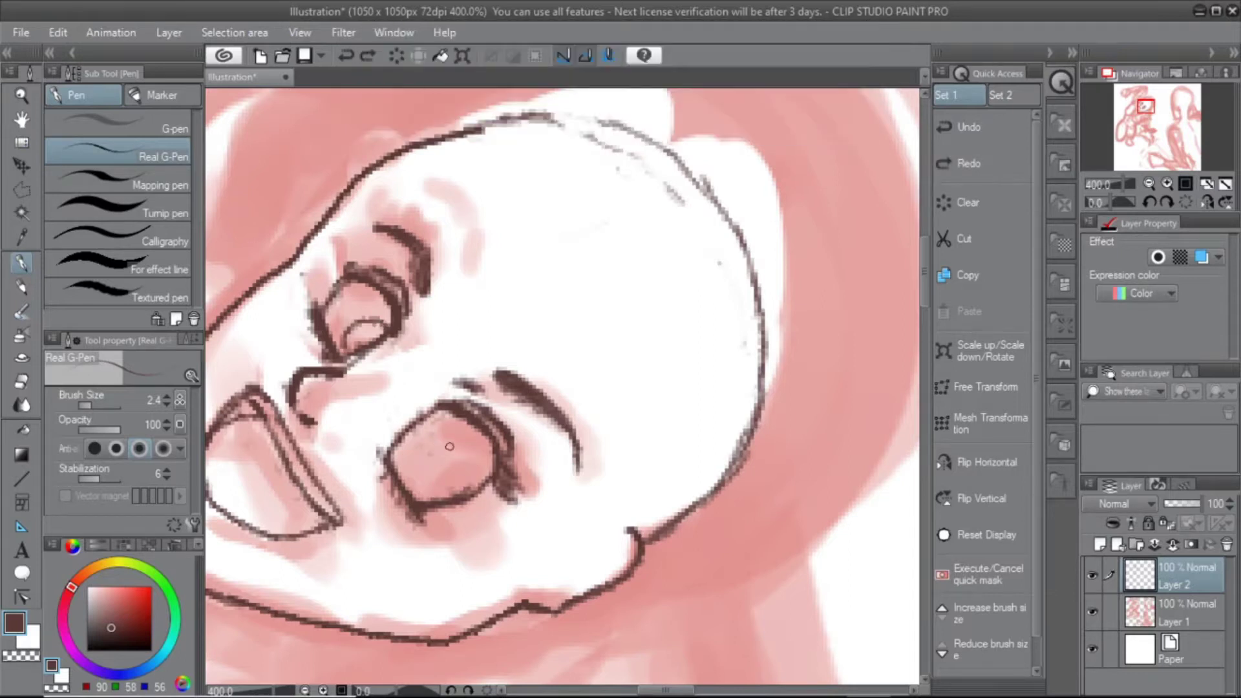
Add round irises inside both eyes and ink spiky hair tufts from the forehead hairline back over the crown
scroll(442, 465, "down", 1)
left_click_drag(517, 211, 524, 265)
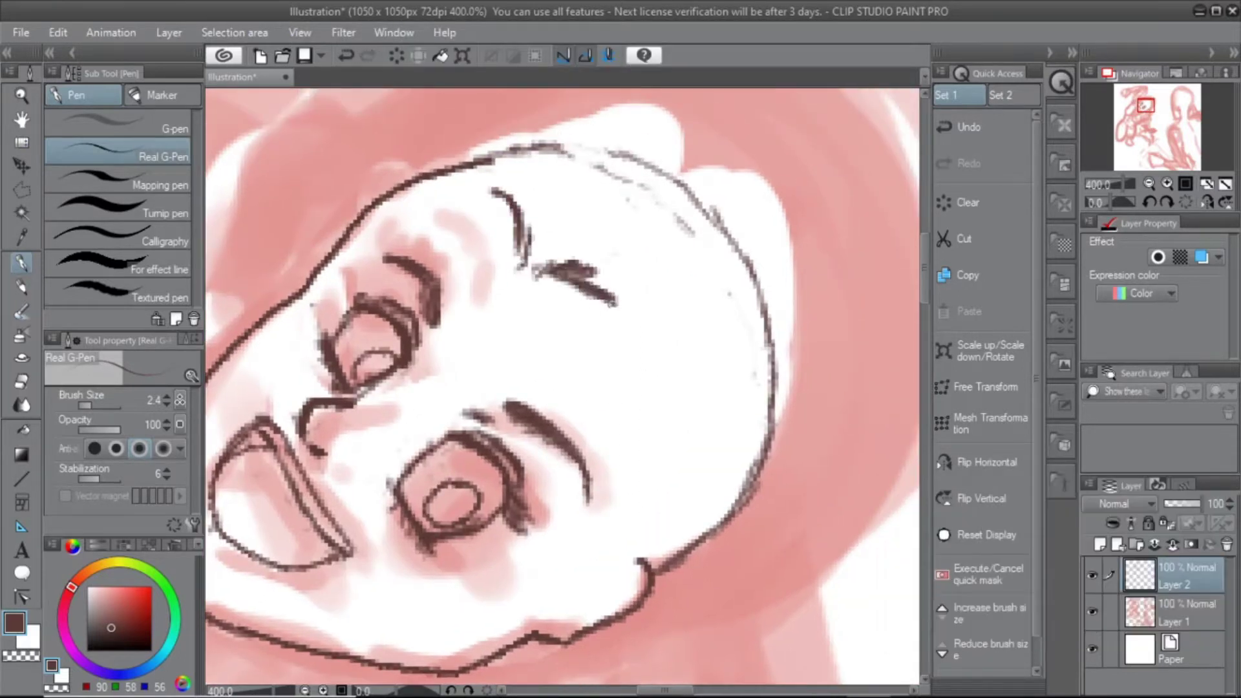
left_click_drag(587, 301, 633, 407)
left_click_drag(527, 244, 646, 177)
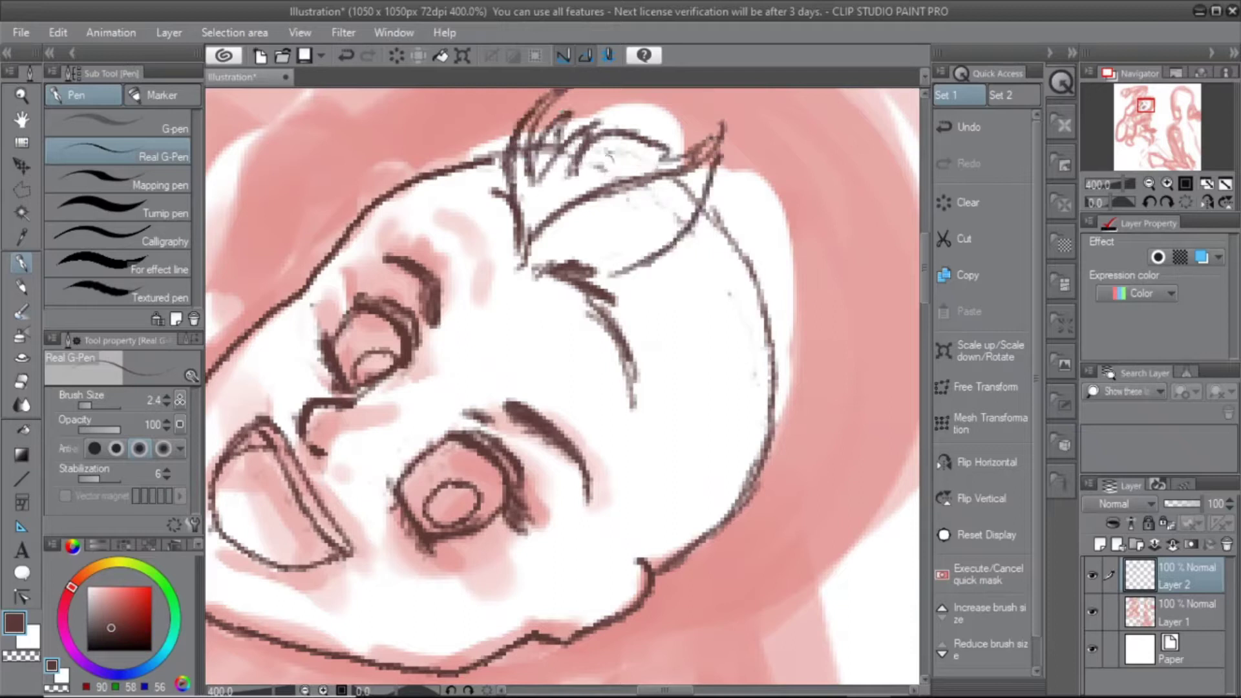
left_click_drag(666, 269, 786, 294)
mouse_move(705, 213)
left_mouse_down()
mouse_move(779, 268)
mouse_move(798, 381)
left_mouse_up()
scroll(562, 387, "down", 2)
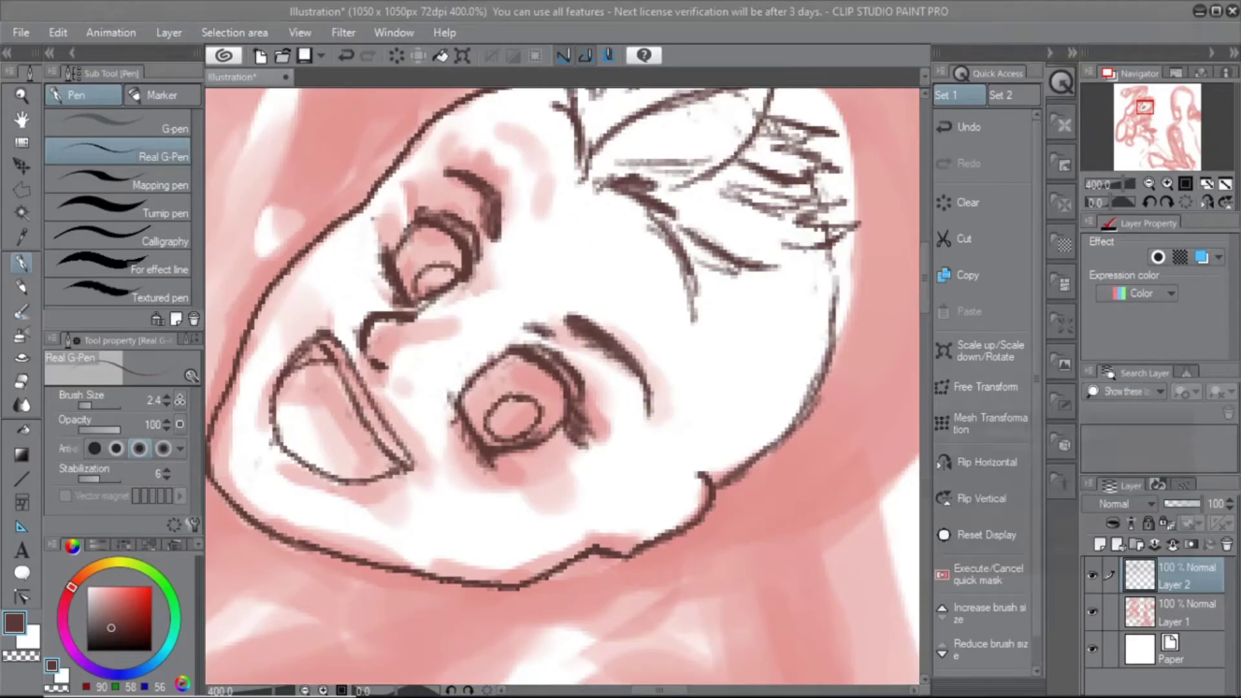
Ink long hair strands down the side of the face and short tufts along the forehead
scroll(562, 388, "right", 1)
scroll(562, 388, "down", 2)
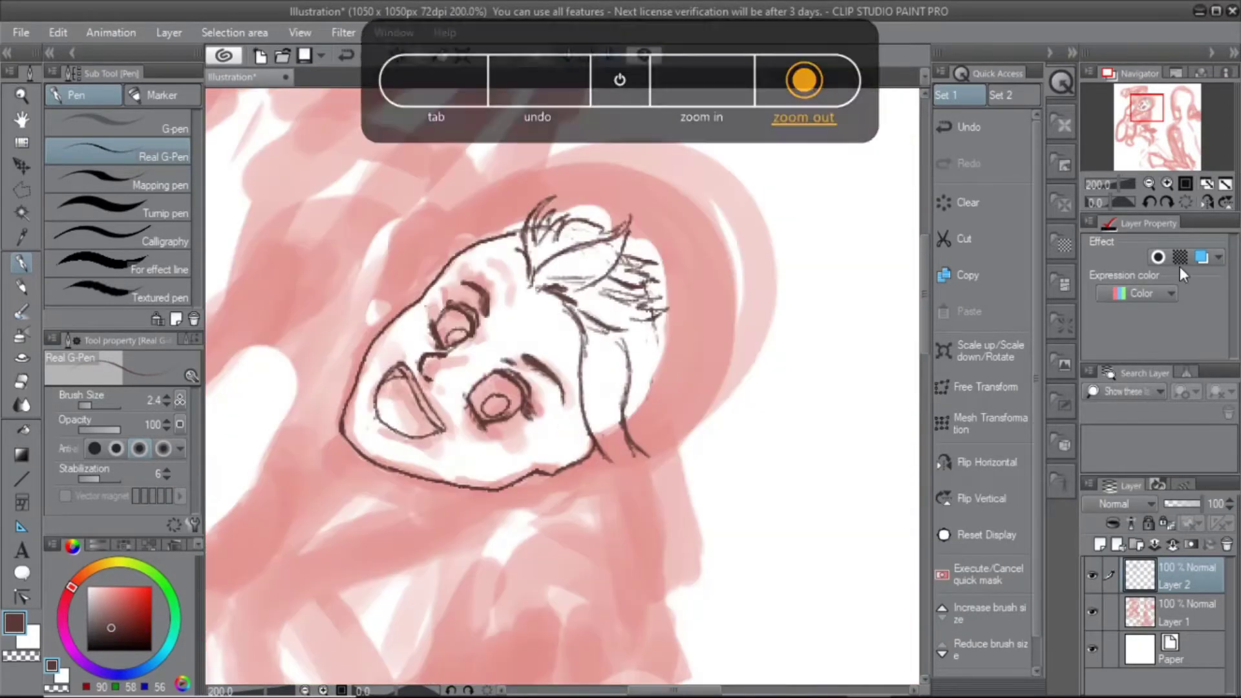
scroll(562, 387, "left", 1)
scroll(563, 387, "up", 2)
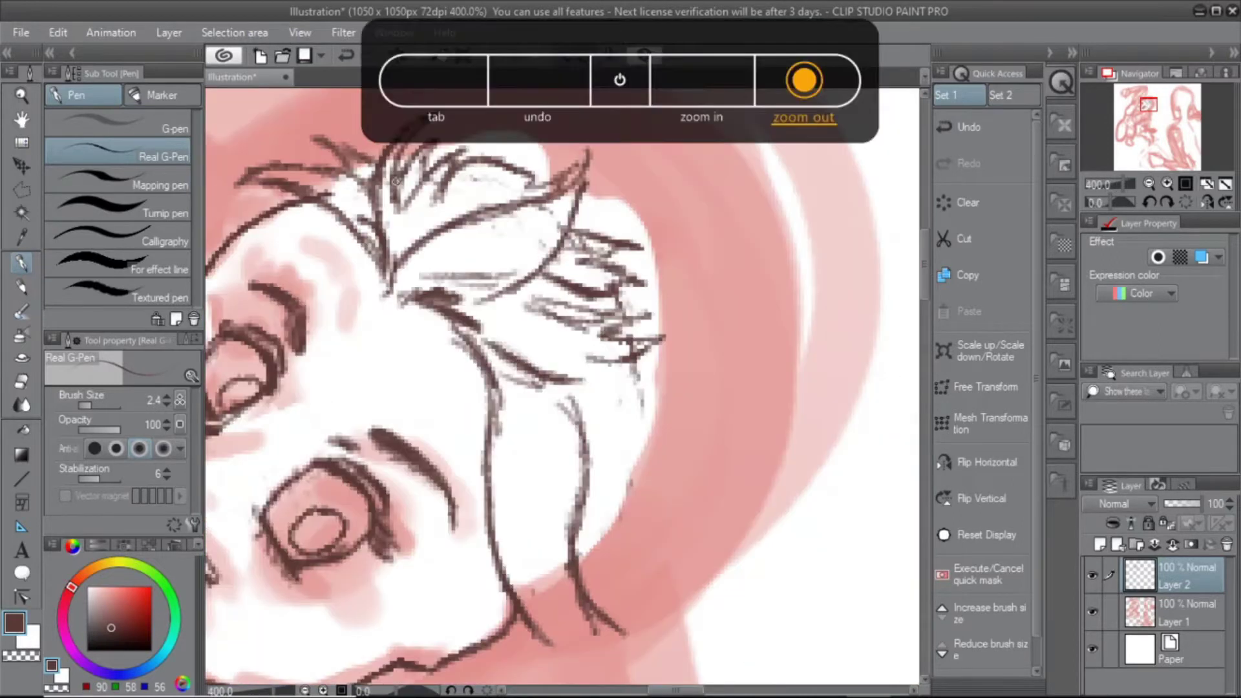
Select the hair tufts on the crown and enlarge them to 130% with a transform
key("m")
left_click_drag(382, 94, 388, 316)
key("ctrl+t")
scroll(556, 321, "down", 2)
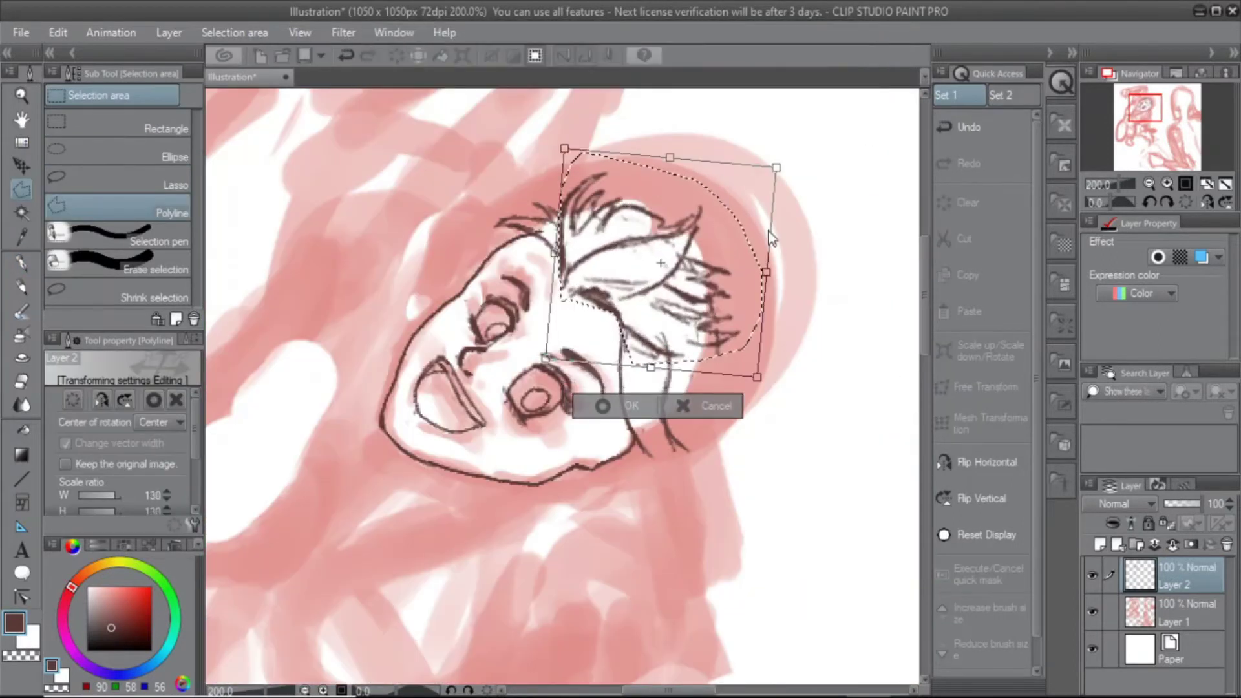
key("Return")
key("p")
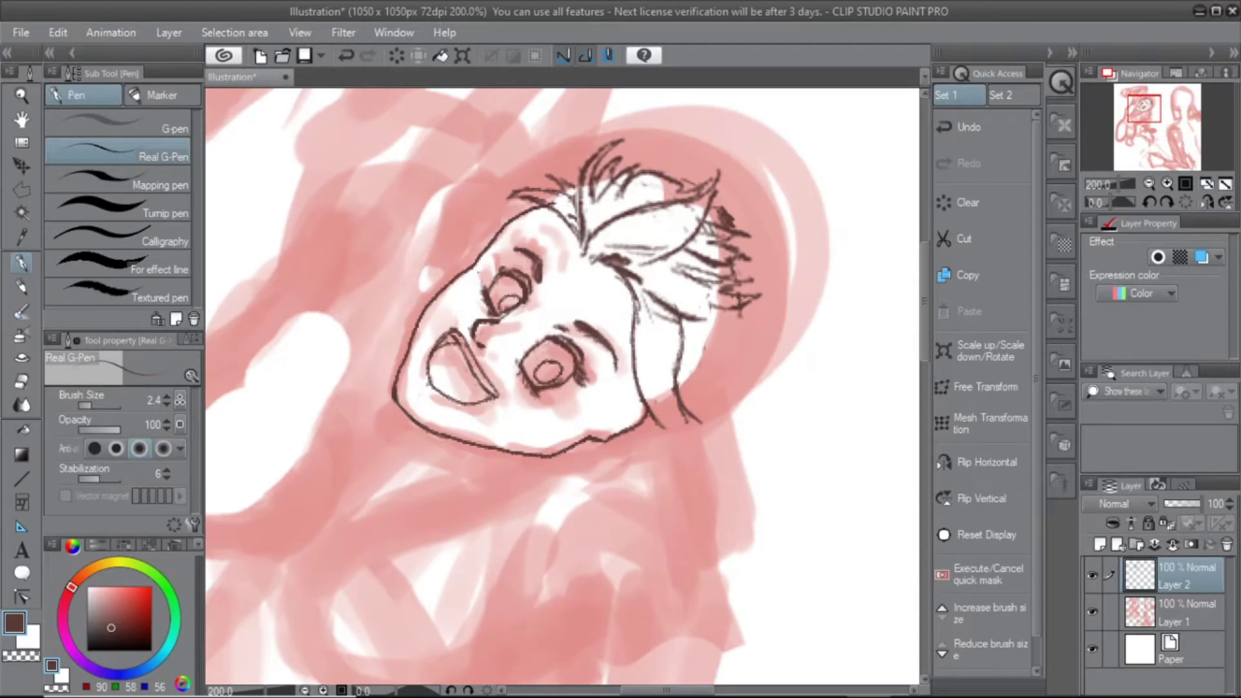
Ink the hair around both sides and the back of the head and the jagged locks below the jaw, undoing a stray stroke
scroll(563, 388, "down", 3)
scroll(562, 388, "left", 1)
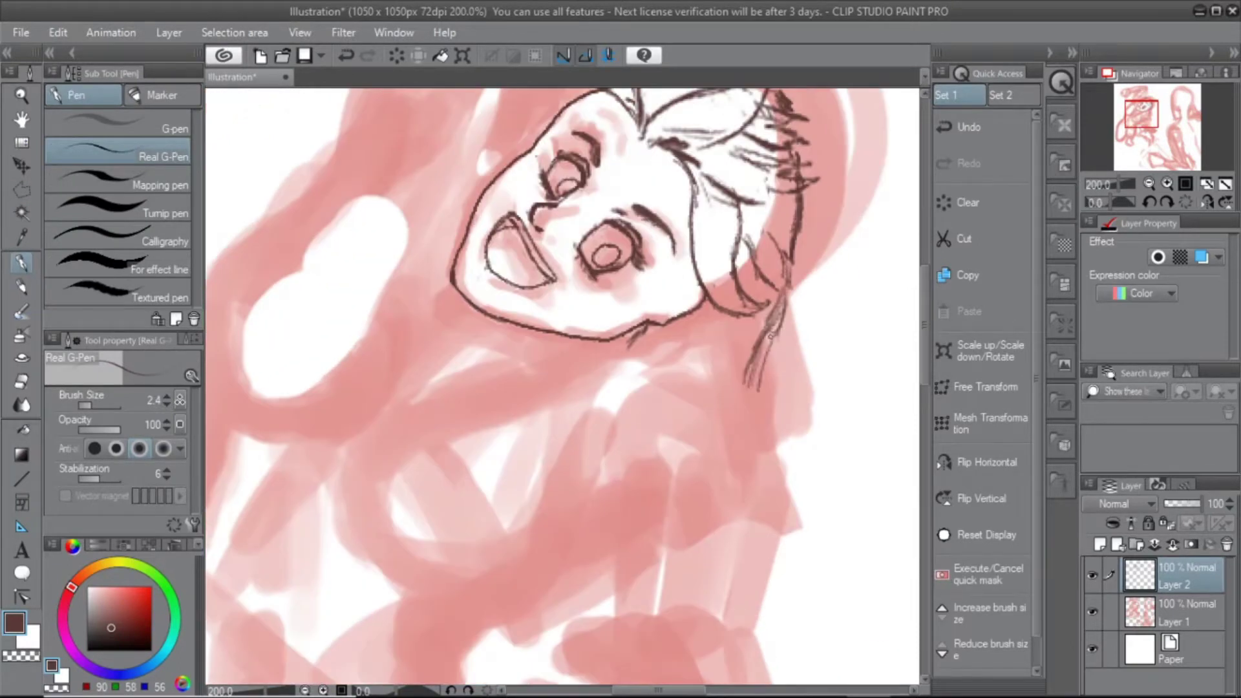
scroll(562, 388, "up", 3)
scroll(563, 387, "left", 1)
key("ctrl+z")
left_click_drag(685, 217, 543, 362)
scroll(577, 299, "down", 3)
scroll(576, 299, "right", 2)
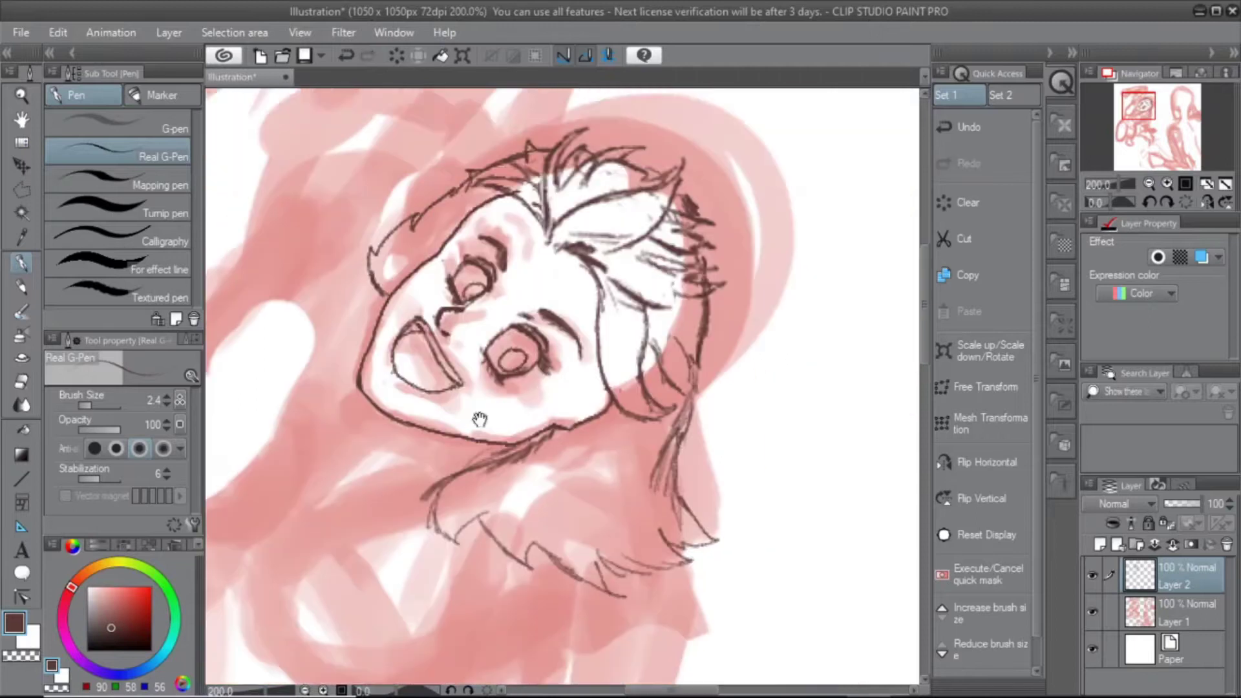
Check the line art with the pink sketch layer hidden, select around the inked head and reposition it with a transform
scroll(577, 299, "up", 3)
scroll(577, 299, "down", 3)
scroll(577, 300, "down", 2)
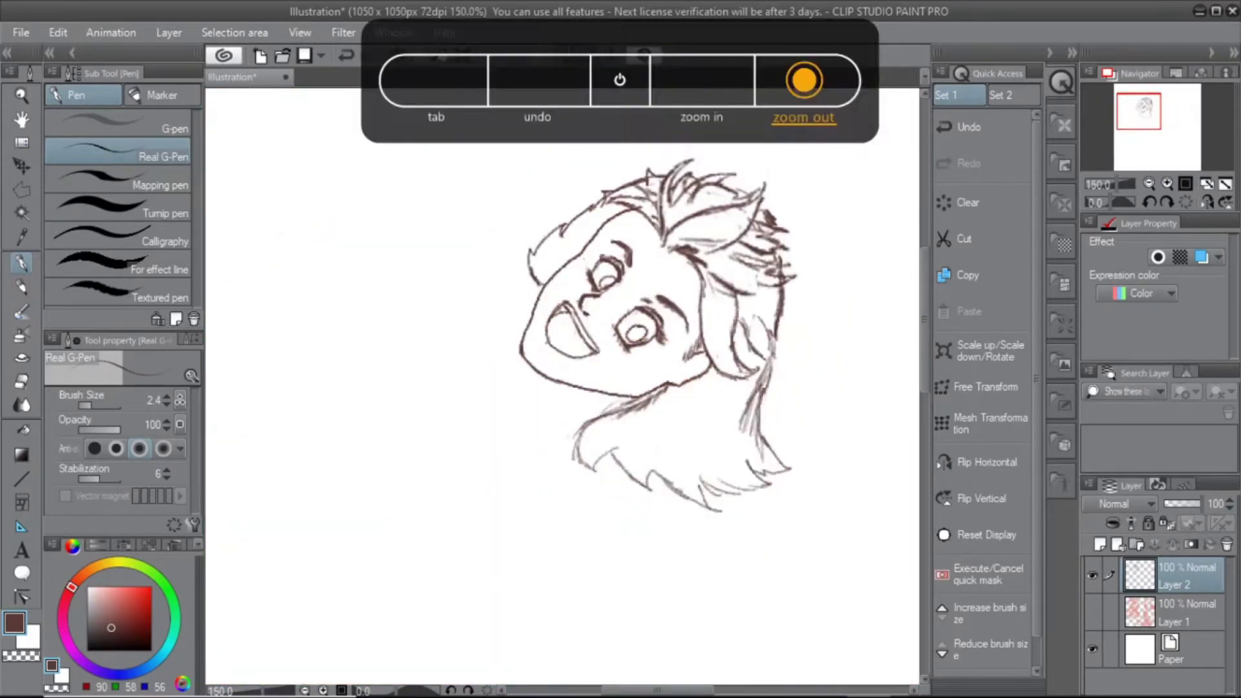
key("m")
left_click(673, 161)
left_click(831, 415)
left_click(590, 562)
double_click(444, 374)
key("ctrl+t")
mouse_move(737, 323)
left_mouse_down()
mouse_move(742, 355)
mouse_move(672, 389)
left_mouse_up()
key("Return")
Ink additional curled locks at the ends of the long hair
scroll(672, 390, "down", 3)
key("p")
scroll(672, 390, "up", 5)
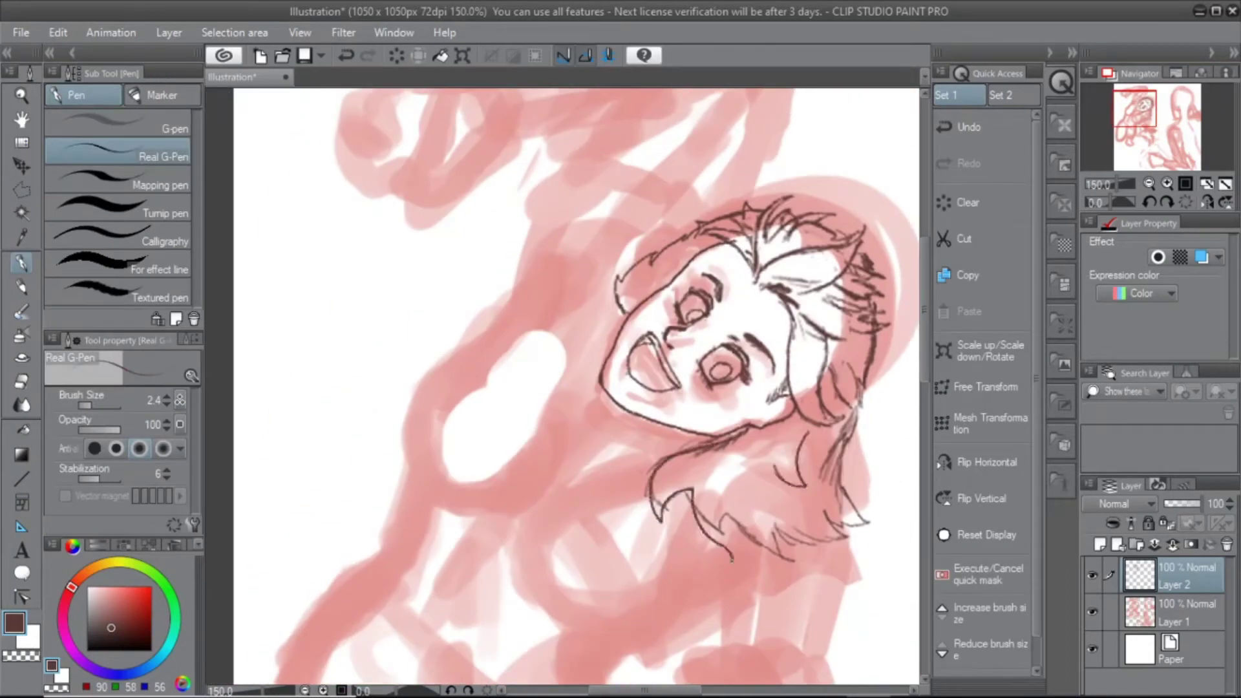
left_click_drag(703, 488, 721, 499)
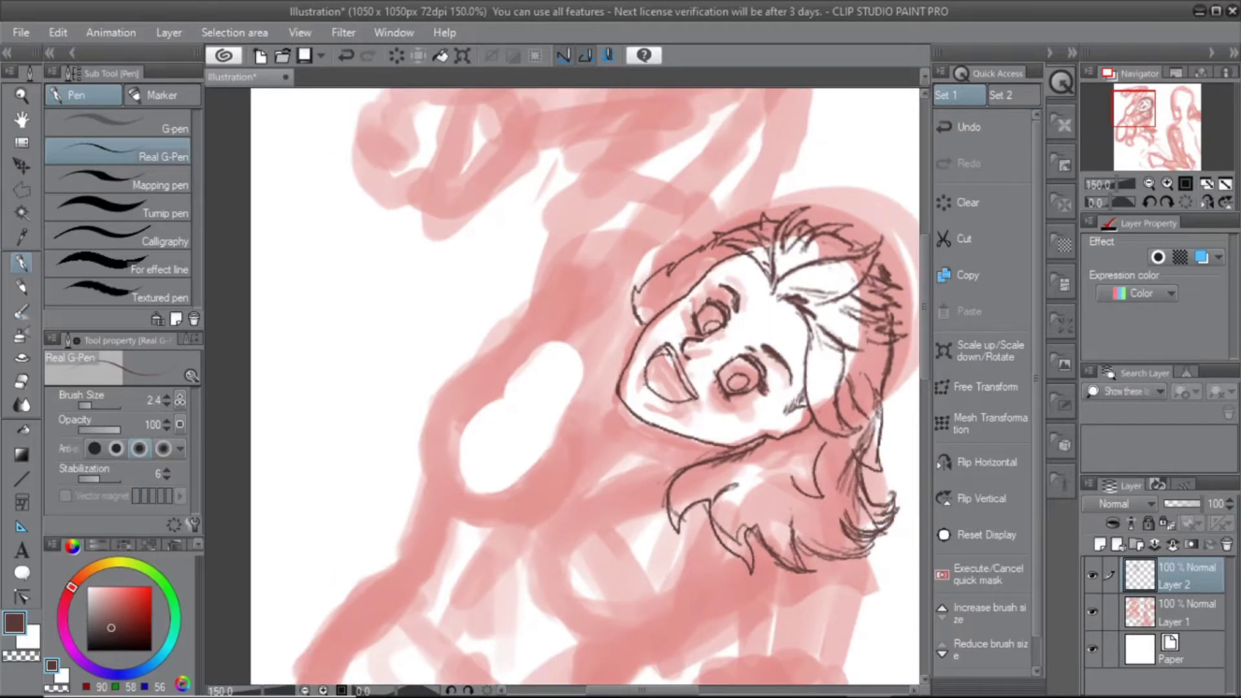
Ink the curved collar around the neck and the two front edges of the jacket running down the torso
left_click_drag(569, 489, 615, 353)
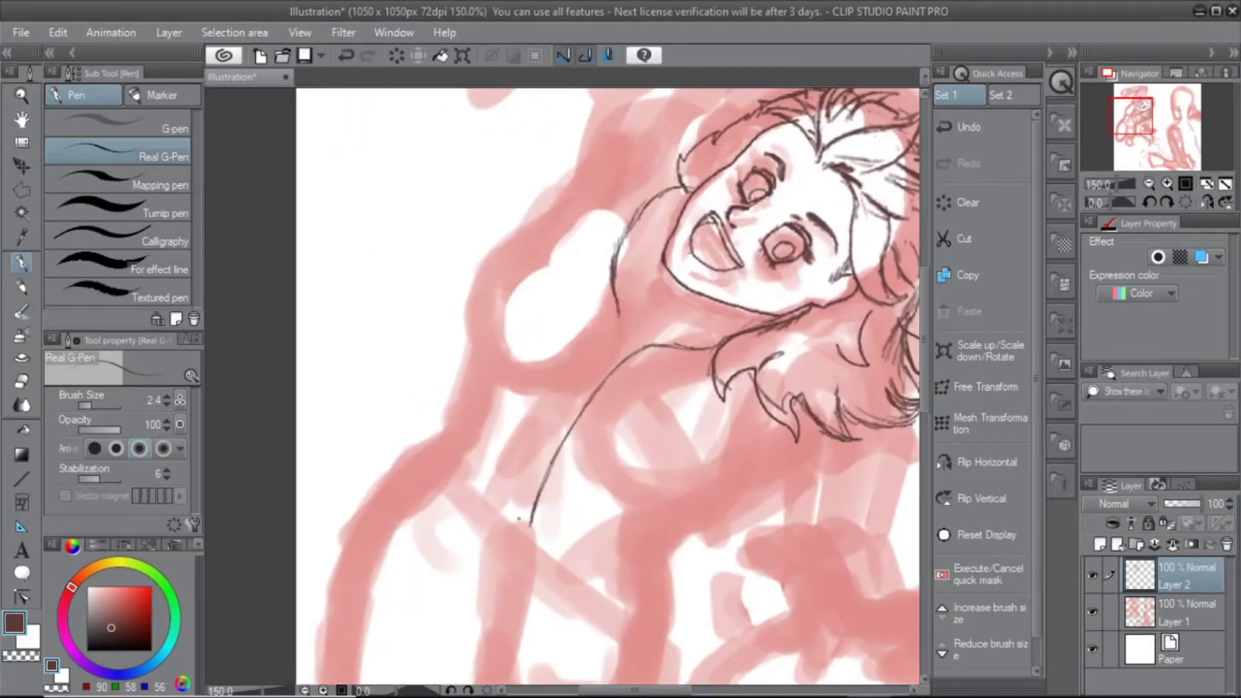
key("ctrl+plus")
left_click_drag(640, 258, 506, 546)
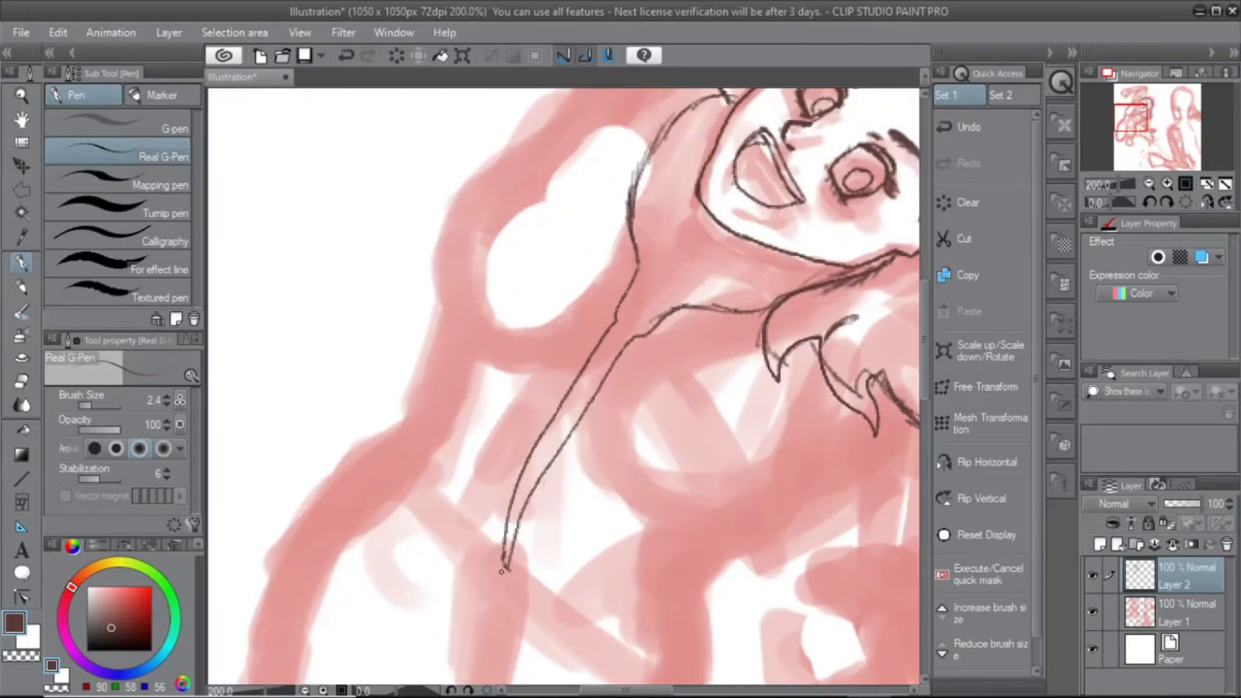
left_click_drag(502, 414, 502, 572)
key("ctrl+plus")
left_click_drag(510, 462, 510, 488)
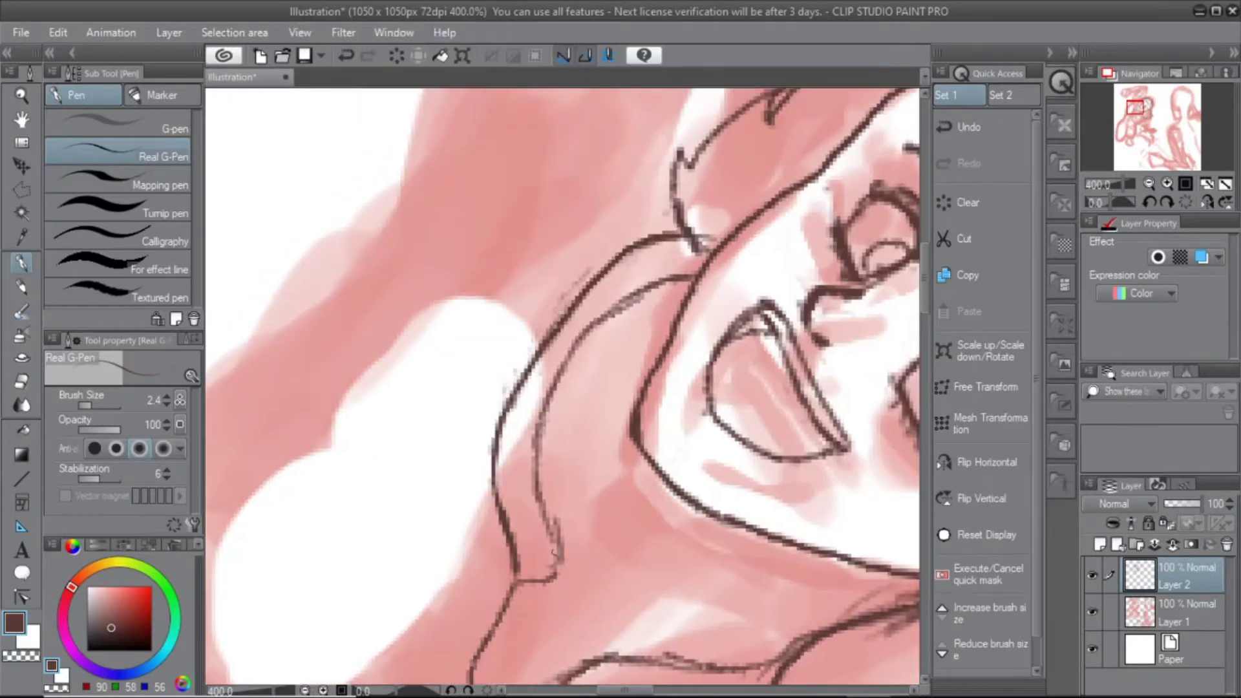
Ink the collar's lower edge and folded tip, the outer shoulder contour and the curve under the chest
left_click_drag(598, 612, 442, 457)
mouse_move(514, 493)
left_mouse_down()
mouse_move(585, 273)
mouse_move(491, 362)
mouse_move(507, 299)
mouse_move(554, 368)
mouse_move(700, 264)
mouse_move(438, 351)
mouse_move(483, 235)
mouse_move(404, 451)
mouse_move(453, 104)
left_mouse_up()
scroll(430, 442, "down", 3)
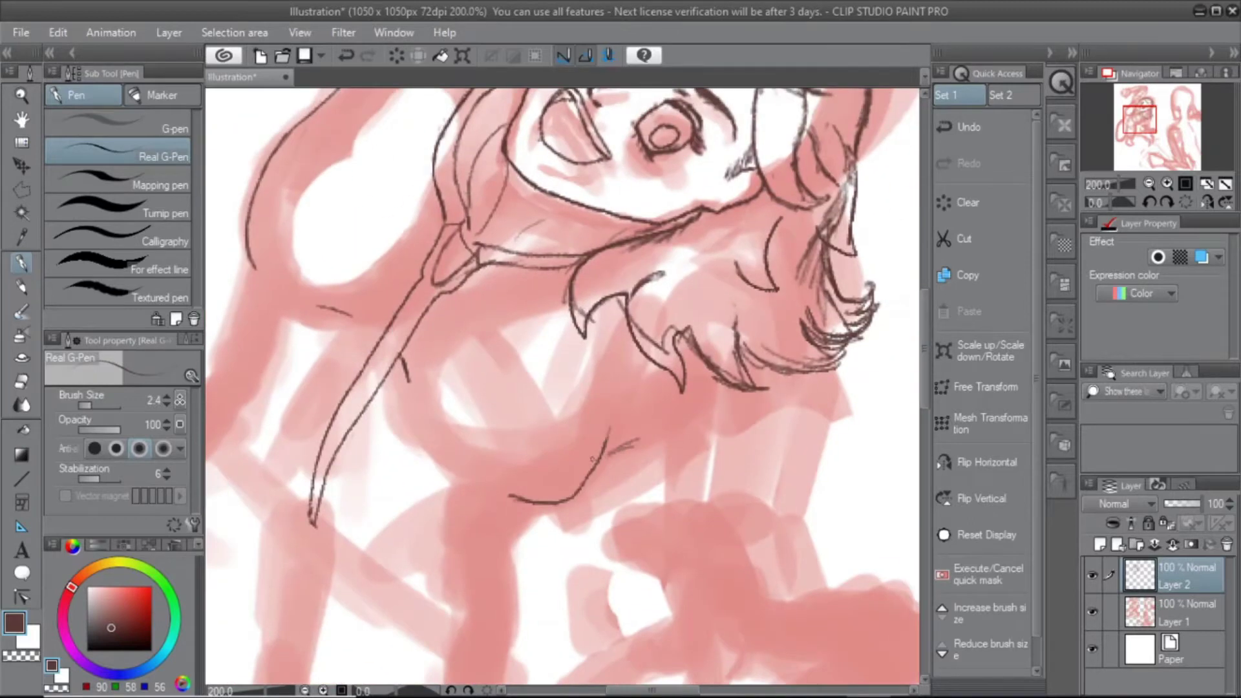
Ink the outline of the raised arm bent over the head, including the elbow and the inner forearm line
scroll(592, 460, "up", 3)
mouse_move(593, 459)
left_mouse_down()
mouse_move(550, 472)
mouse_move(449, 358)
left_mouse_up()
scroll(282, 293, "down", 3)
left_click_drag(471, 485, 485, 679)
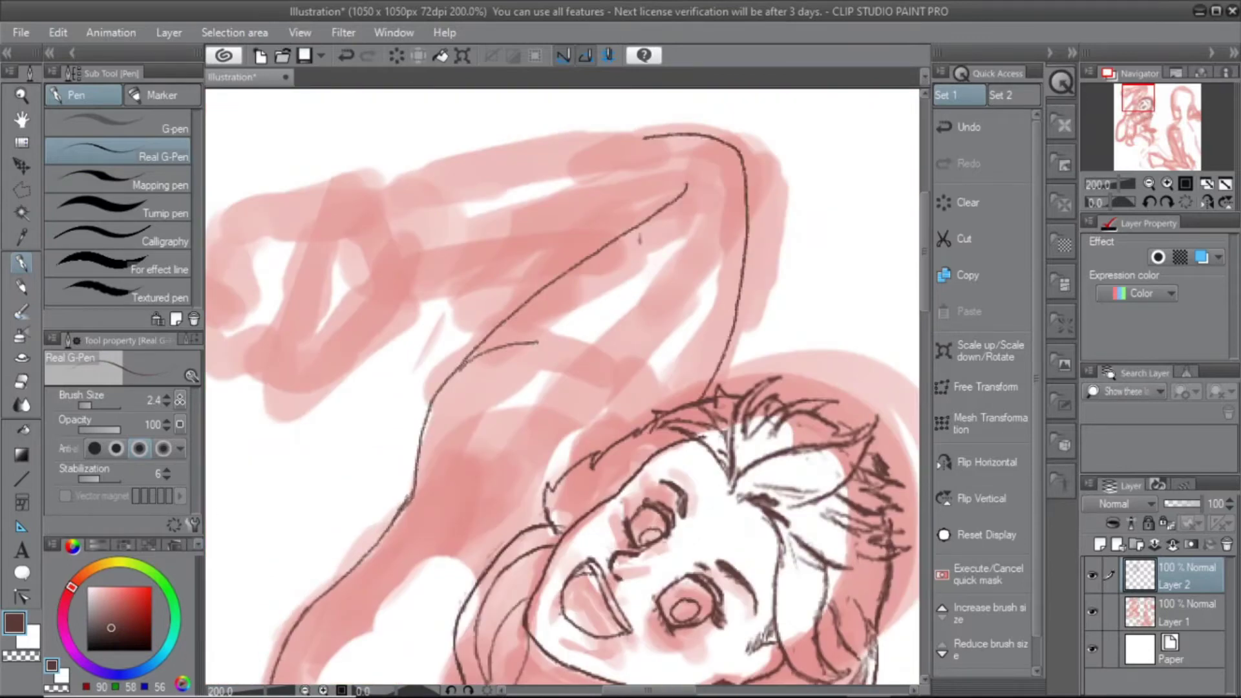
scroll(593, 230, "down", 1)
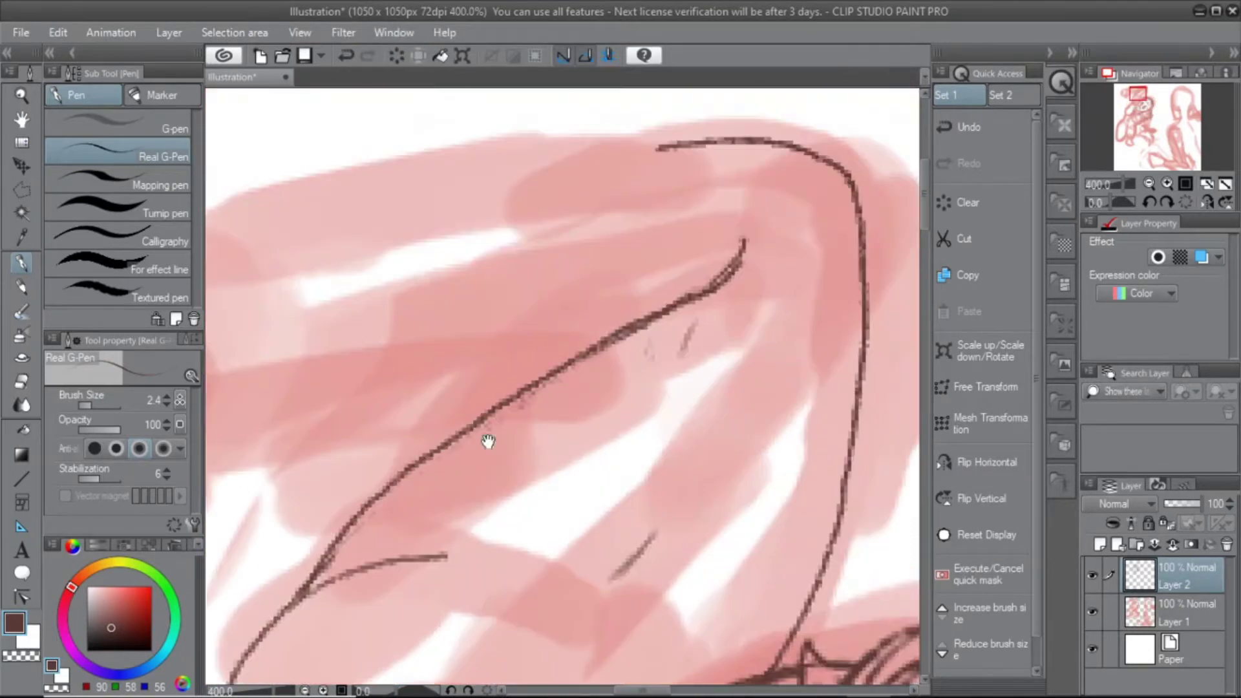
key("ctrl+plus")
key("ctrl+plus")
key("ctrl+plus")
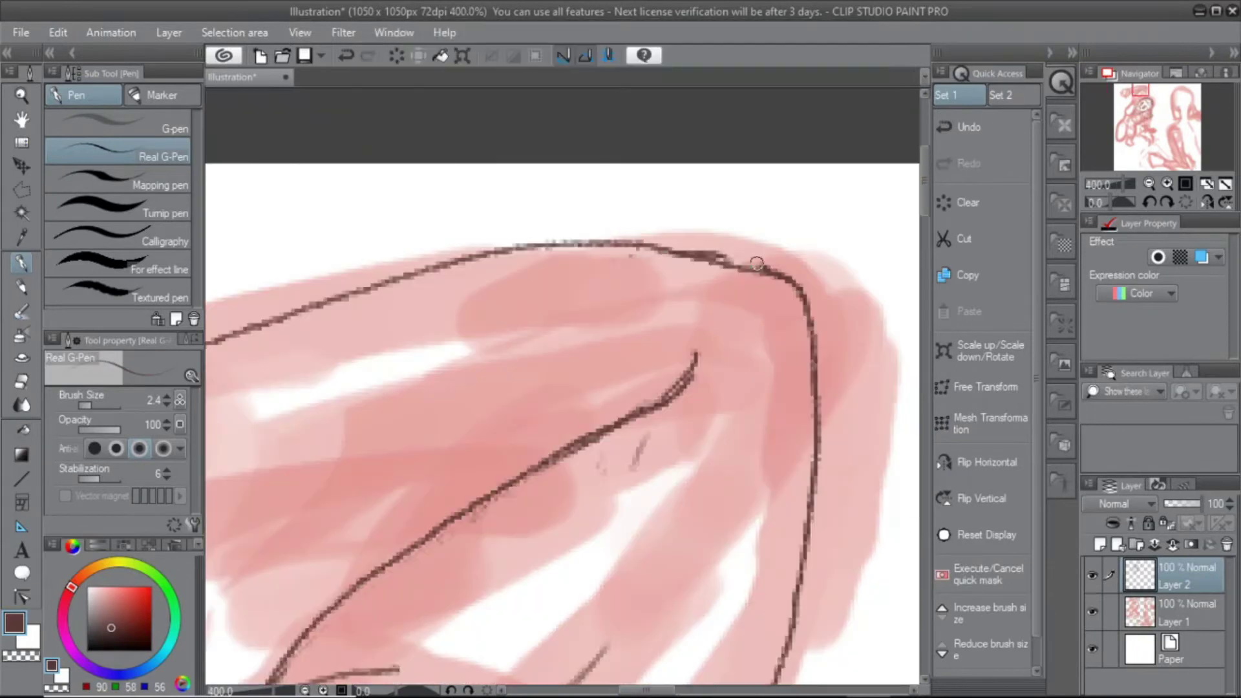
Ink the closed hand of the raised arm with its folded fingers and the lower edge of the wrist
mouse_move(525, 168)
left_mouse_down()
mouse_move(399, 442)
mouse_move(365, 191)
left_mouse_up()
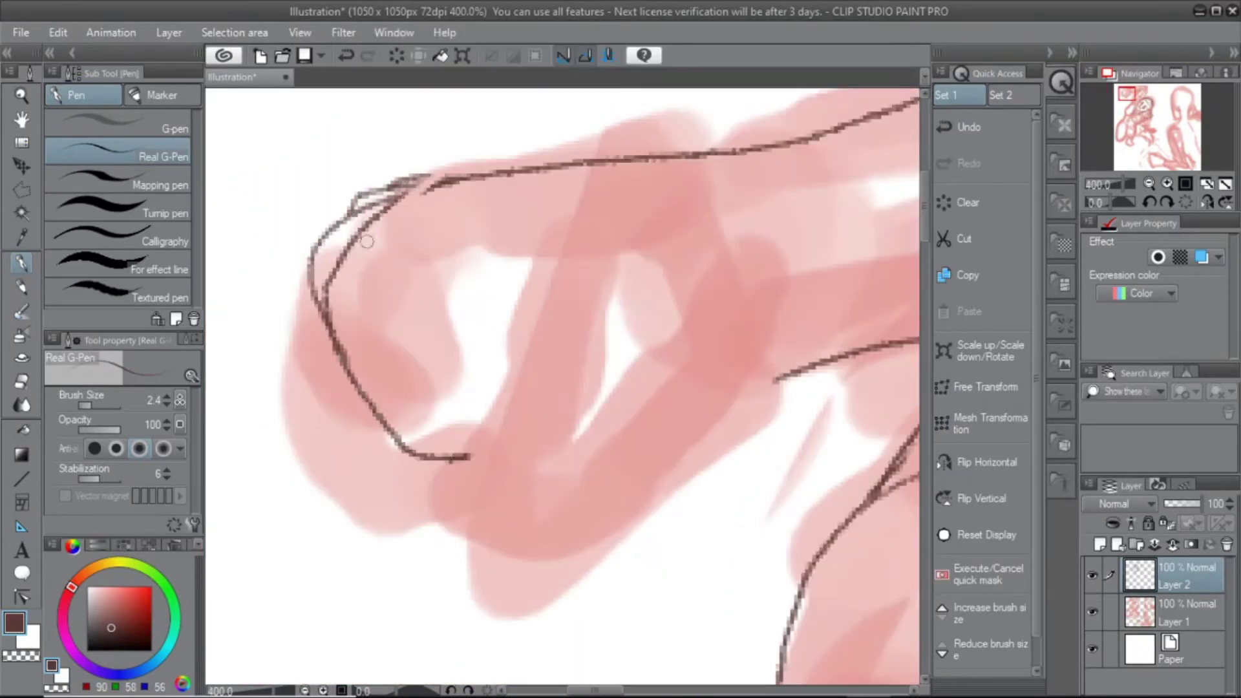
left_click_drag(362, 241, 478, 238)
scroll(459, 351, "down", 2)
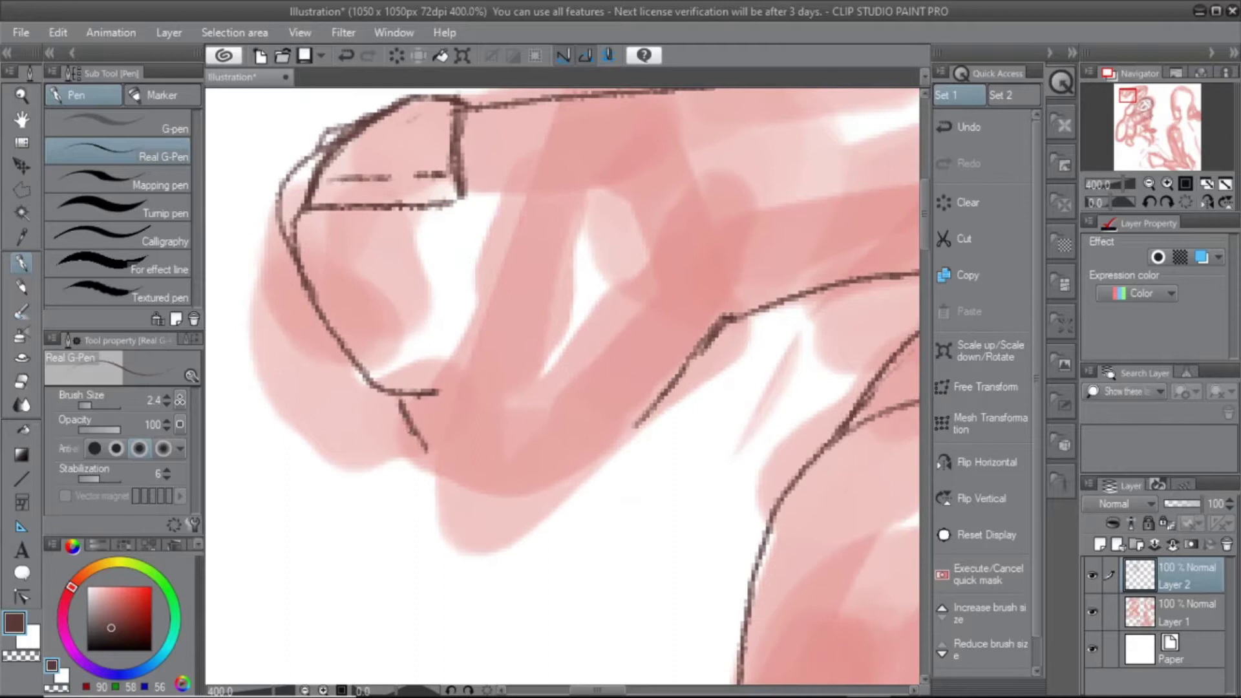
Ink the cropped jacket's hem, side contour and the cloth folds at the waist
key("ctrl+minus")
key("ctrl+minus")
key("ctrl+plus")
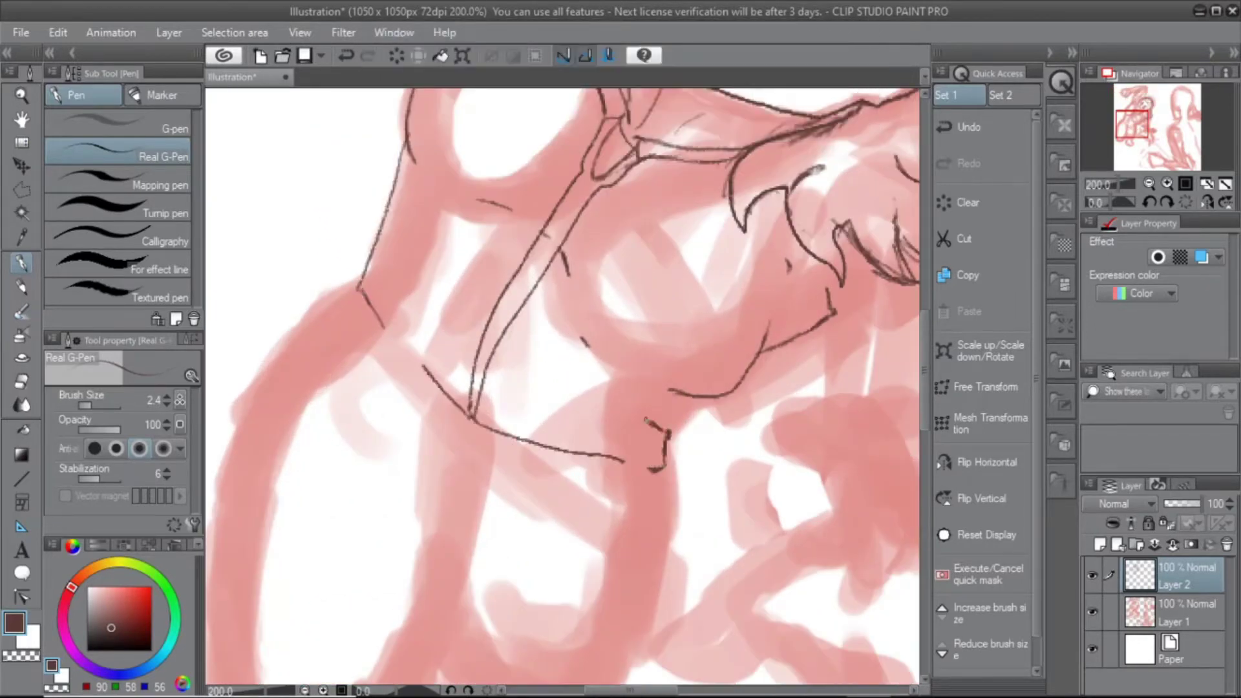
scroll(563, 388, "up", 5)
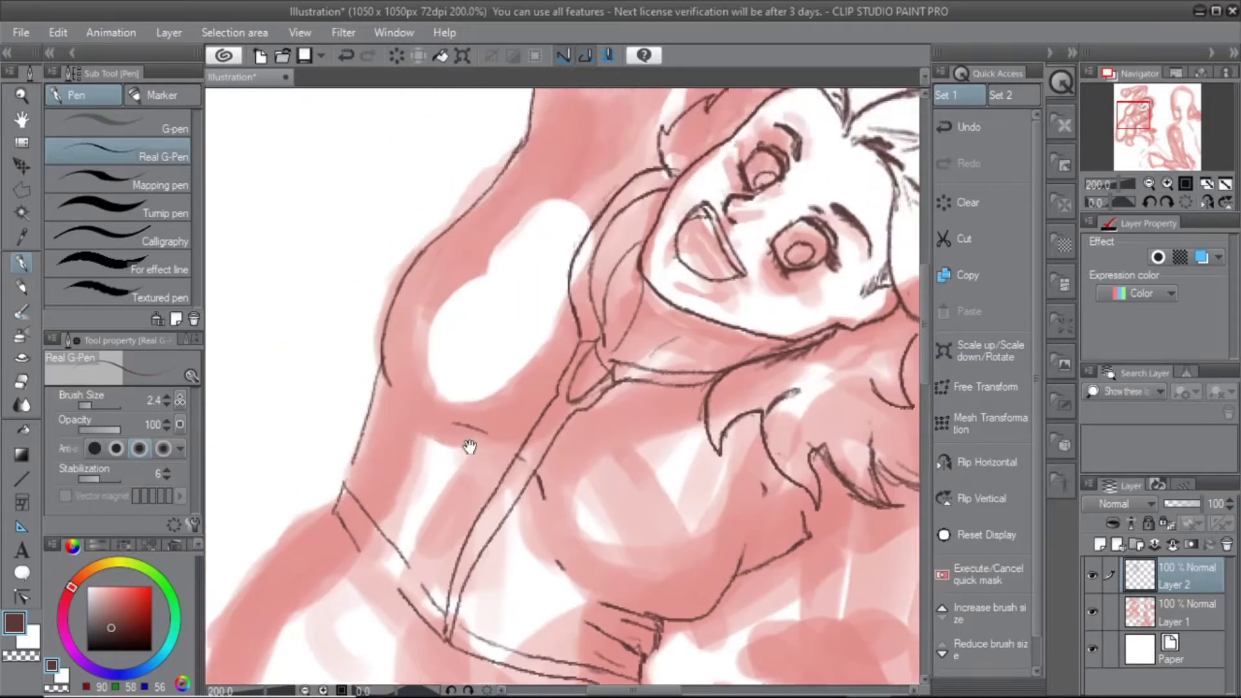
scroll(354, 433, "up", 3)
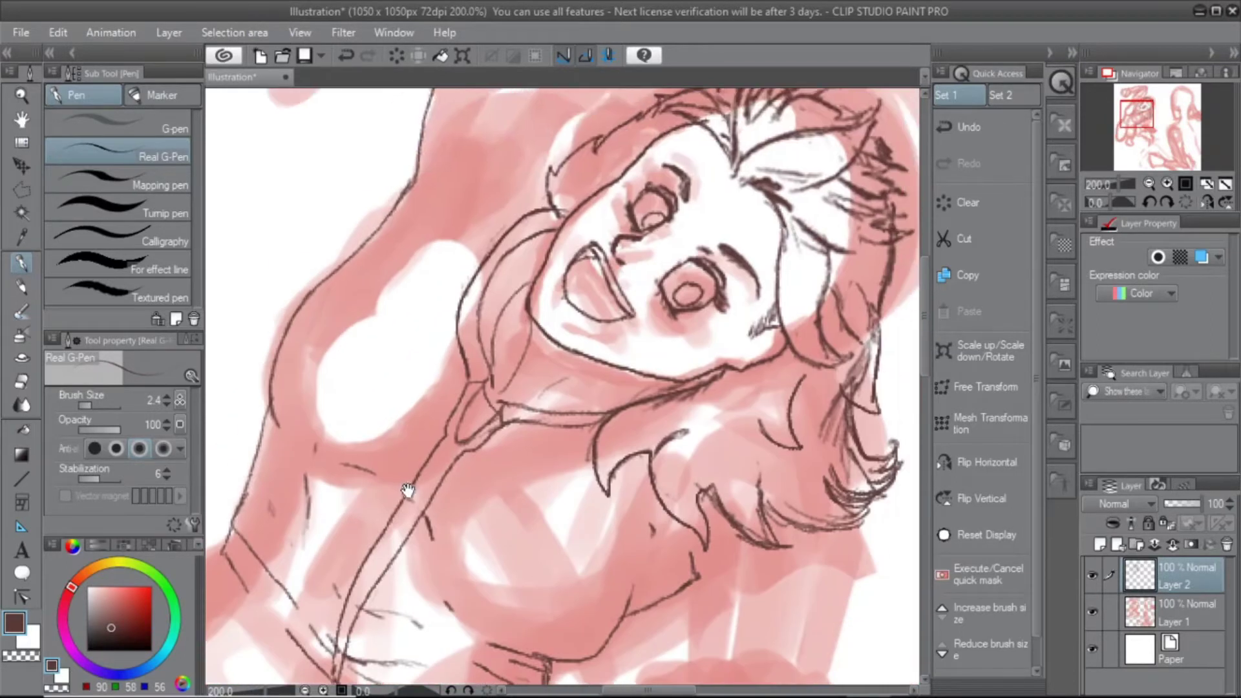
Add zipper teeth along the jacket's front edge and check the line art with the sketch layer hidden
key("ctrl+plus")
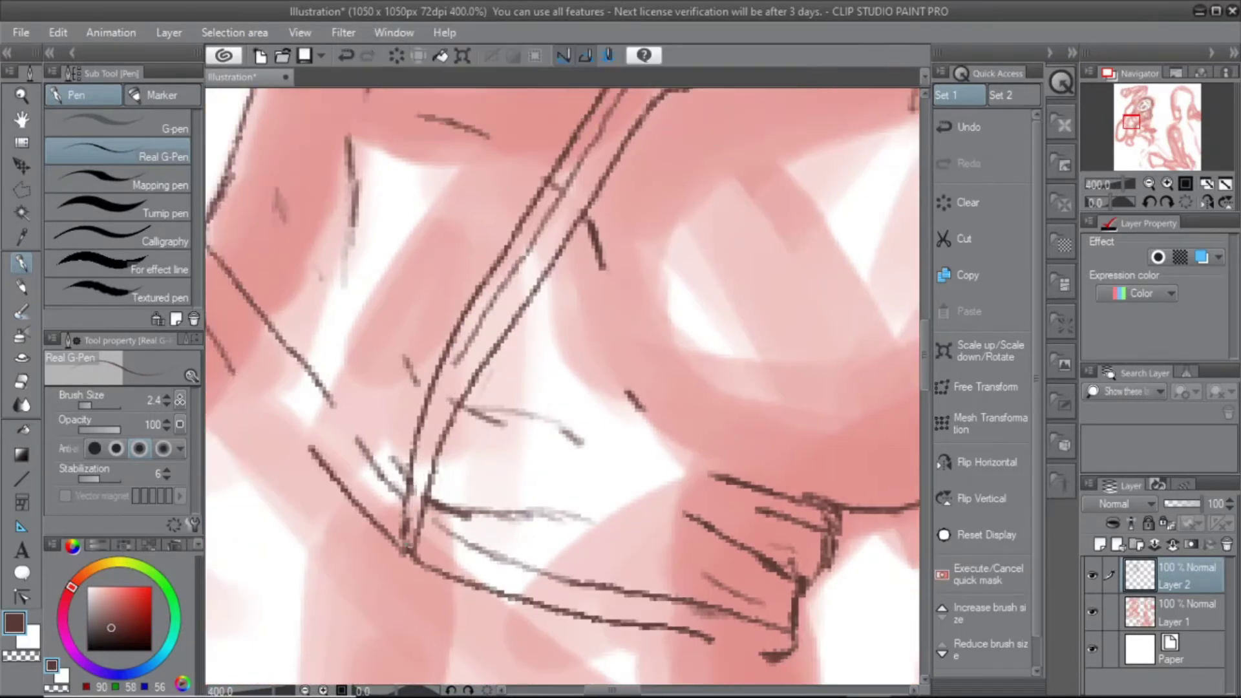
left_click_drag(430, 402, 407, 548)
scroll(408, 548, "down", 2)
scroll(351, 584, "up", 3)
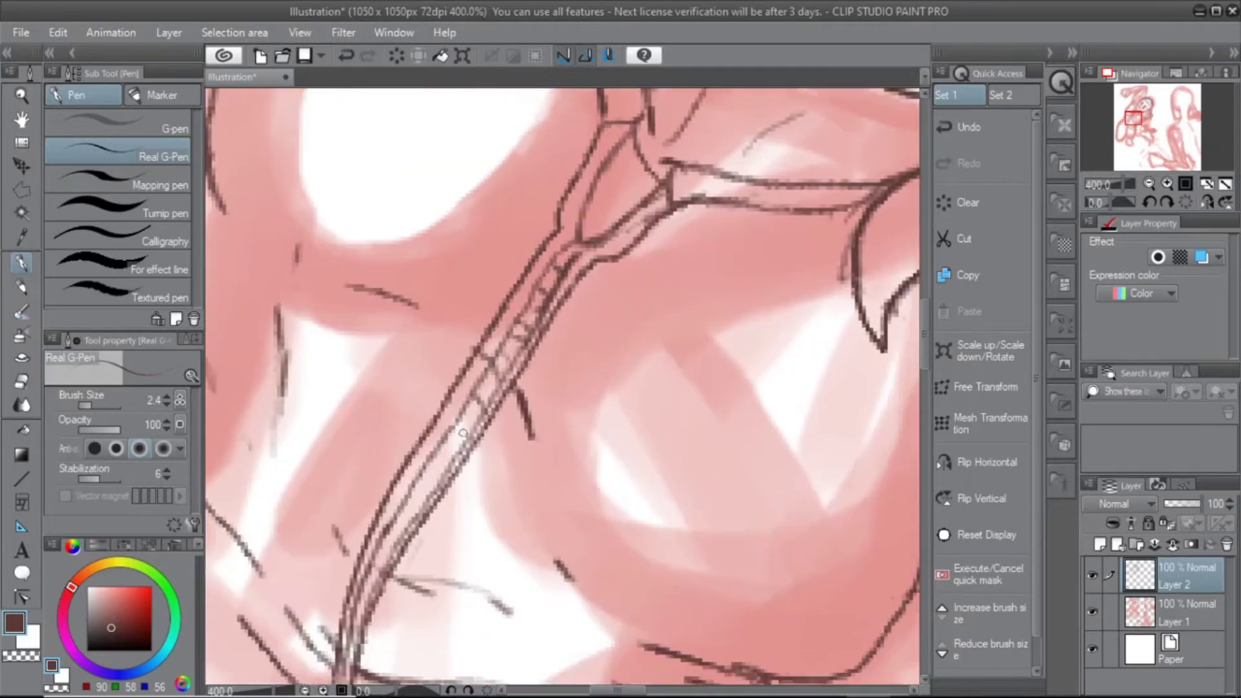
key("ctrl+alt+0")
left_click(1093, 611)
left_click(1092, 611)
Try outlining the lowered arm and its open hand with rounded, spread fingers over the sketch
key("ctrl+minus")
key("ctrl+plus")
key("ctrl+plus")
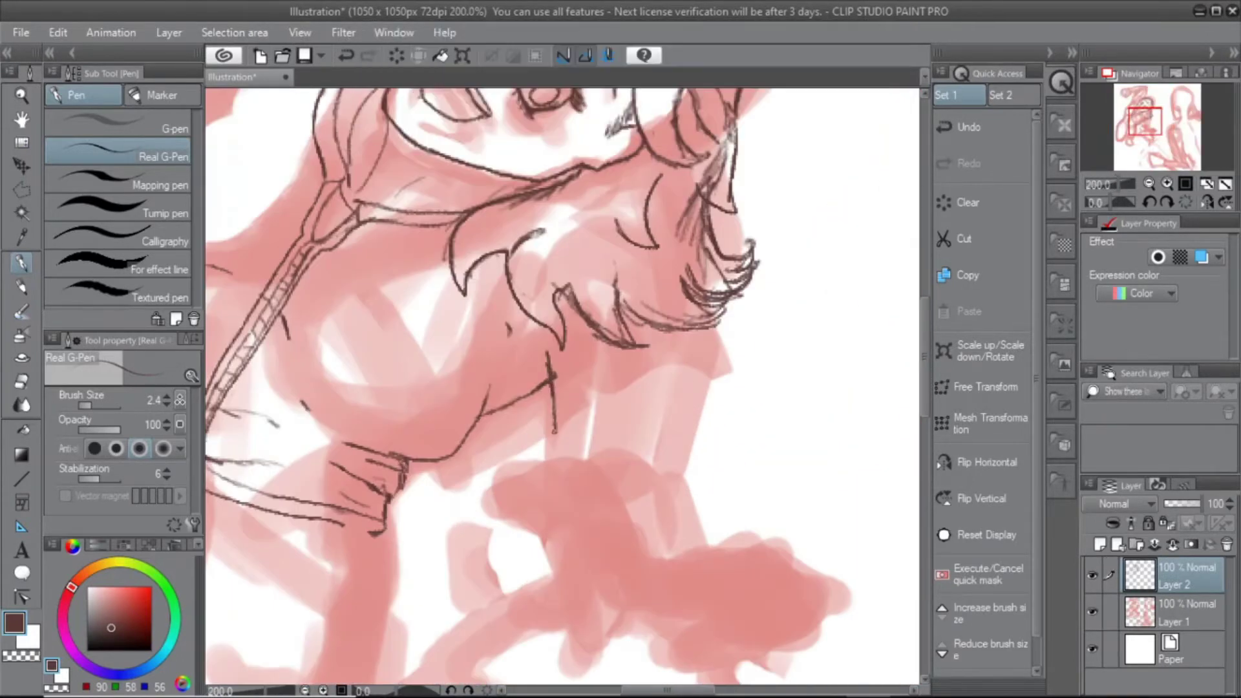
scroll(562, 388, "up", 3)
scroll(695, 379, "down", 4)
mouse_move(585, 296)
left_mouse_down()
mouse_move(451, 527)
mouse_move(682, 572)
left_mouse_up()
mouse_move(684, 369)
left_mouse_down()
mouse_move(866, 368)
mouse_move(795, 401)
mouse_move(706, 311)
left_mouse_up()
key("ctrl+z")
left_click_drag(659, 352, 698, 559)
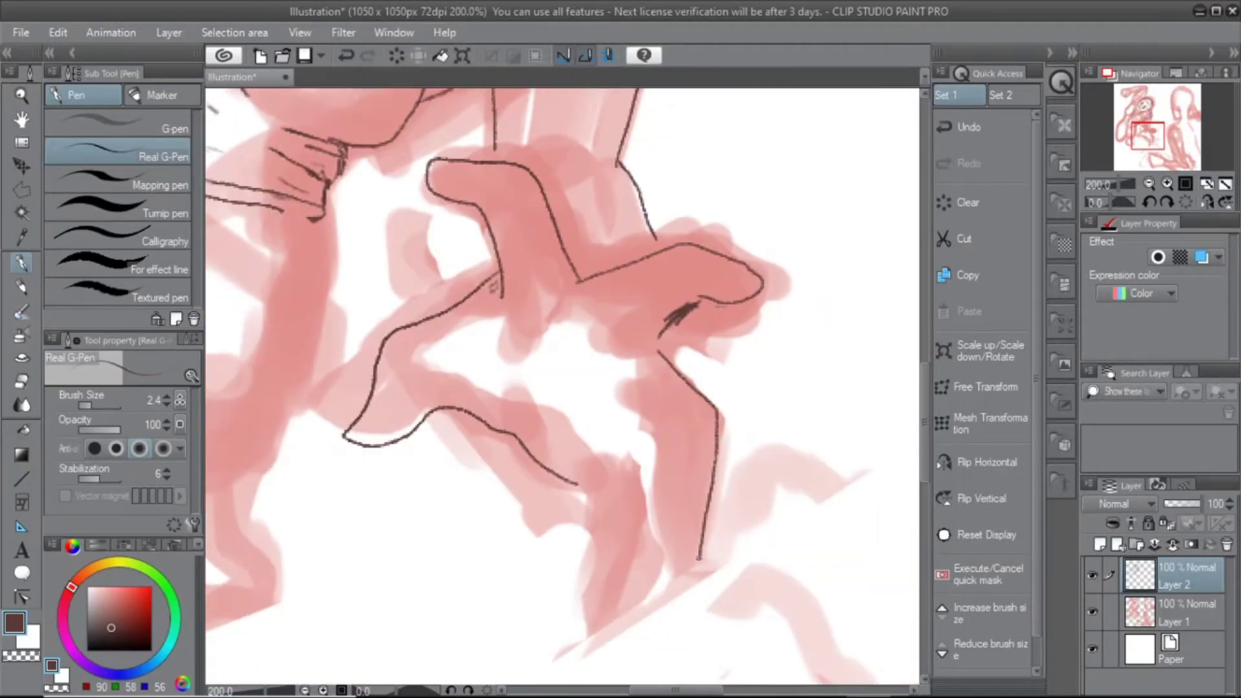
left_click_drag(509, 380, 571, 461)
Check the hand with the sketch layer hidden and undo the strokes of the lowered arm and hand
left_click(1092, 611)
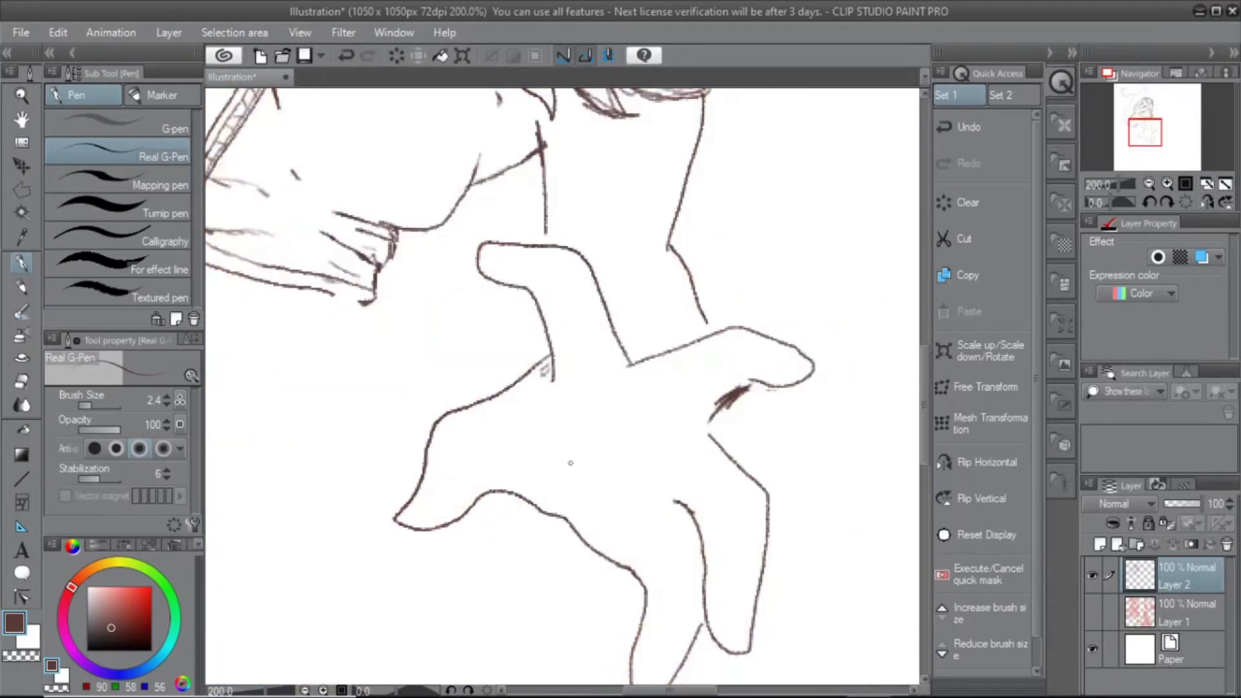
key("ctrl+z")
key("ctrl+z")
key("ctrl+z")
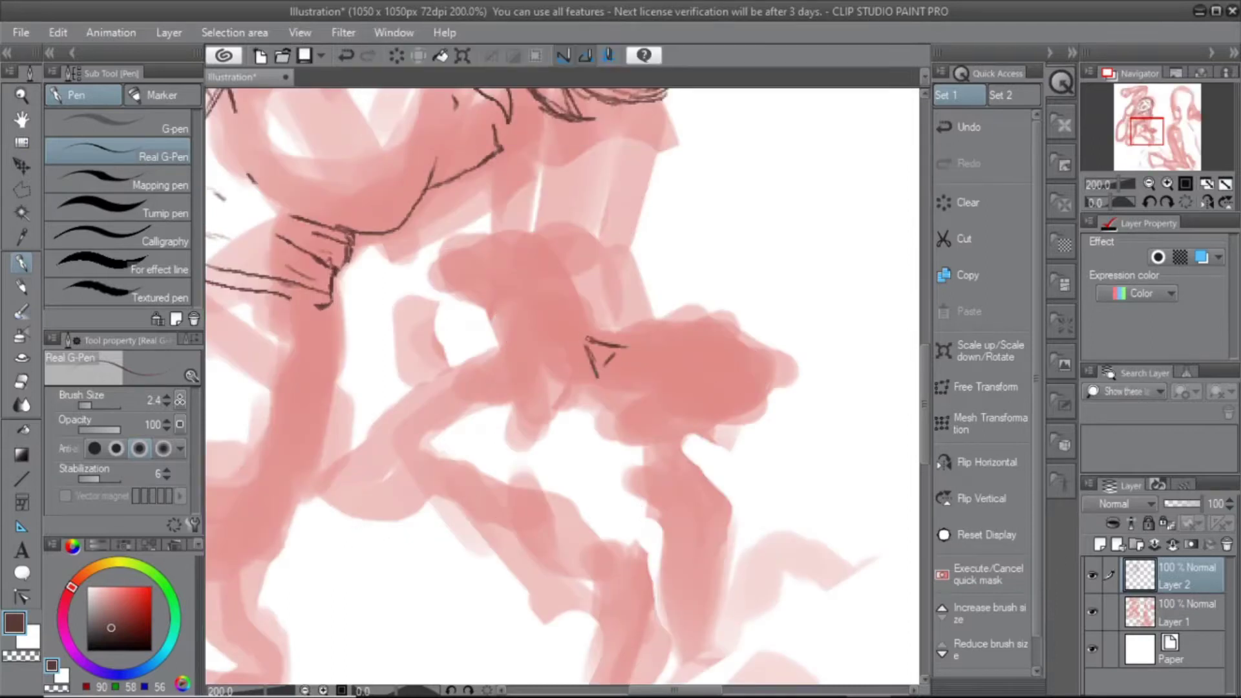
Ink the outline of the lowered open hand's spread fingers over the pink sketch
key("Tab")
left_click_drag(557, 306, 575, 371)
left_click_drag(621, 388, 585, 330)
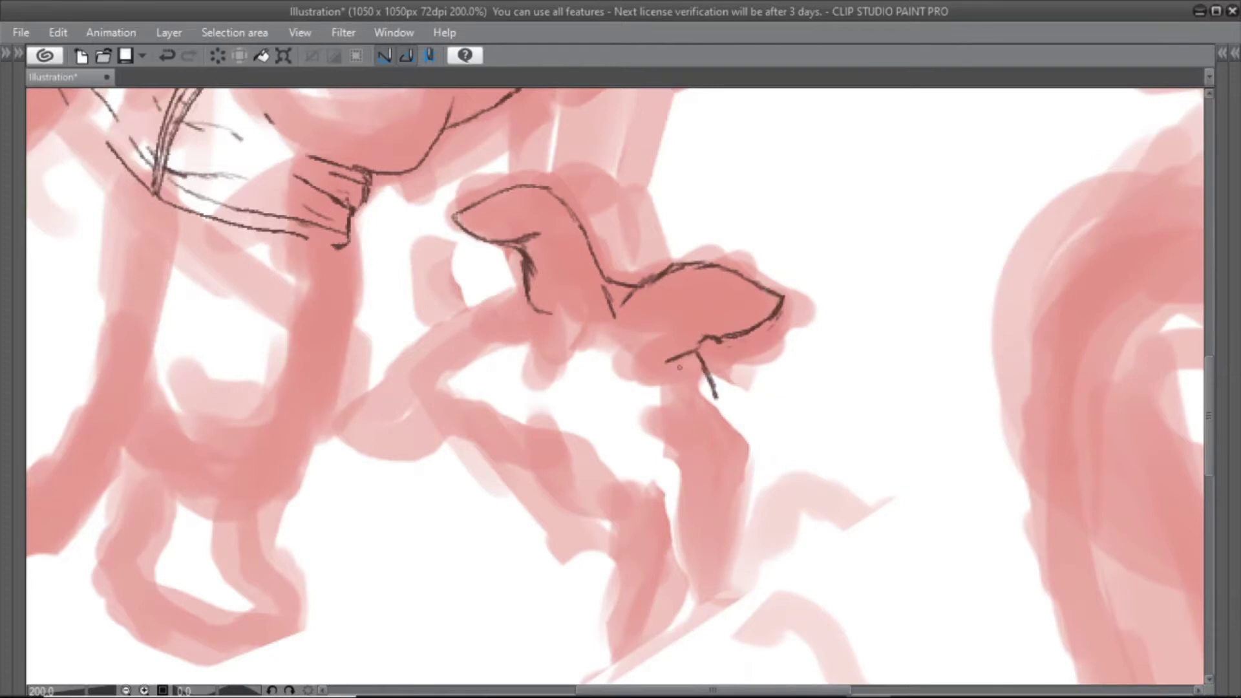
left_click_drag(687, 460, 722, 540)
mouse_move(721, 540)
left_mouse_down()
mouse_move(695, 463)
mouse_move(710, 431)
mouse_move(658, 435)
left_mouse_up()
left_click_drag(658, 435, 730, 453)
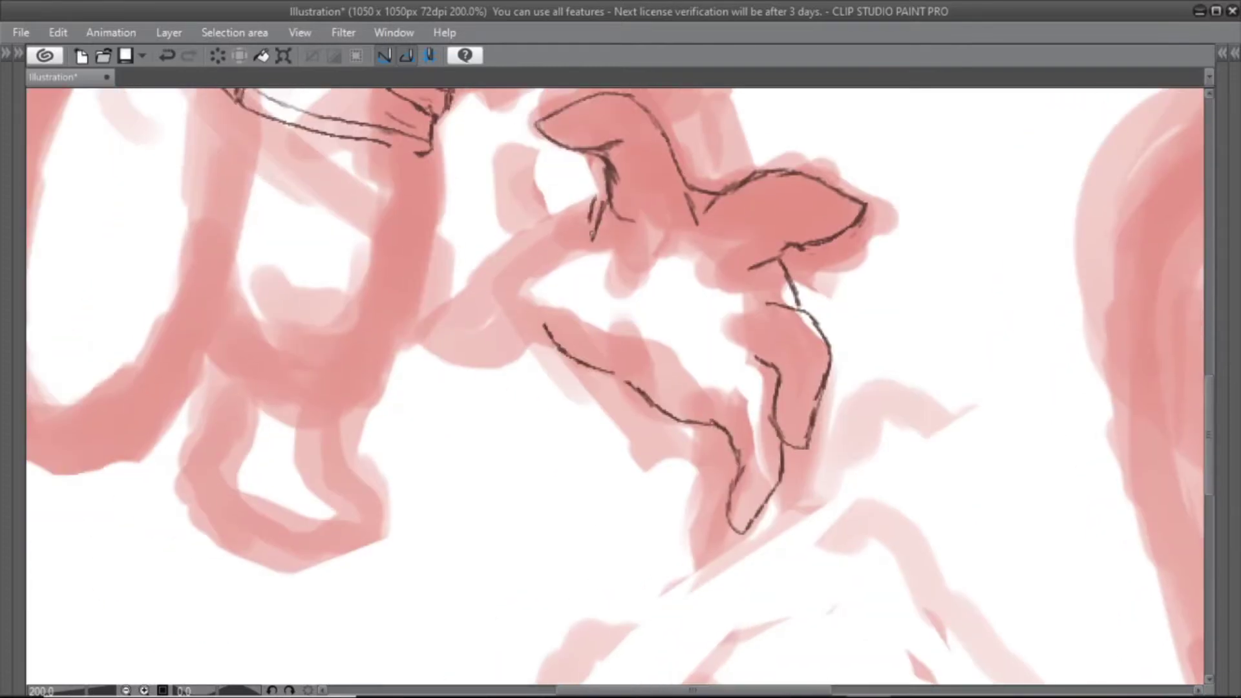
key("Tab")
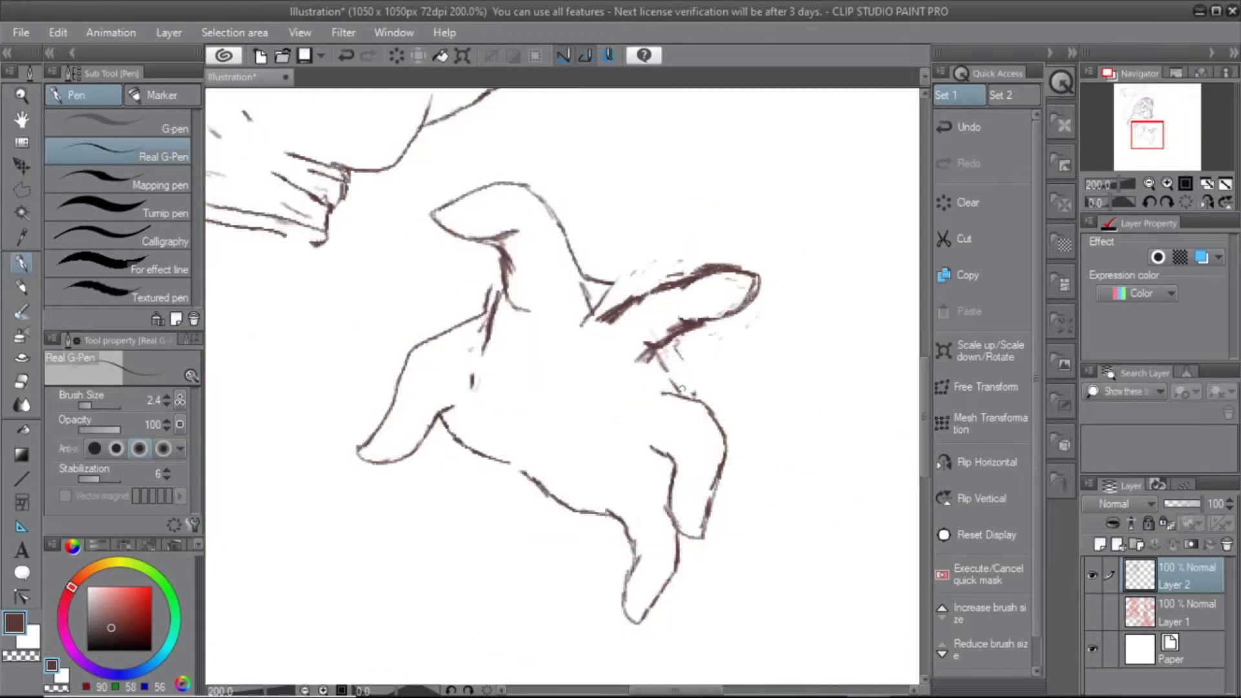
Select the hand's two upper fingers one at a time with a polyline selection and rotate and reposition each
key("m")
key("ctrl+t")
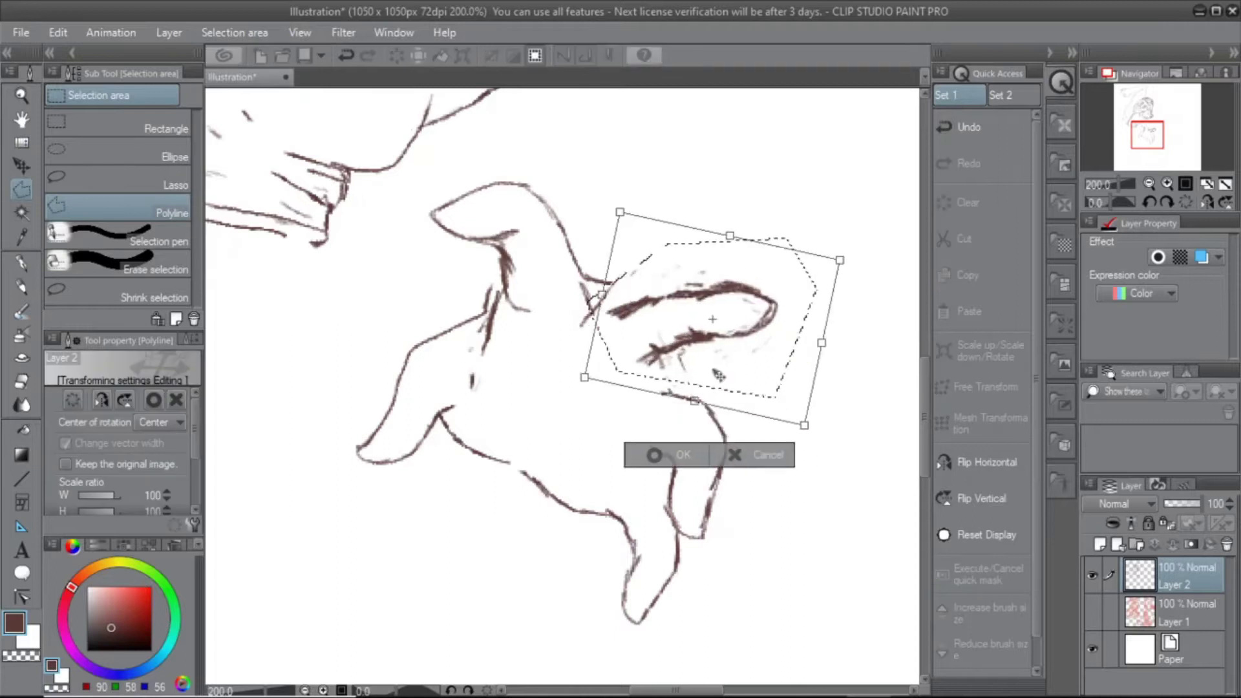
key("Return")
double_click(420, 207)
key("ctrl+t")
mouse_move(672, 168)
left_mouse_down()
mouse_move(641, 147)
mouse_move(680, 187)
left_mouse_up()
key("Return")
key("p")
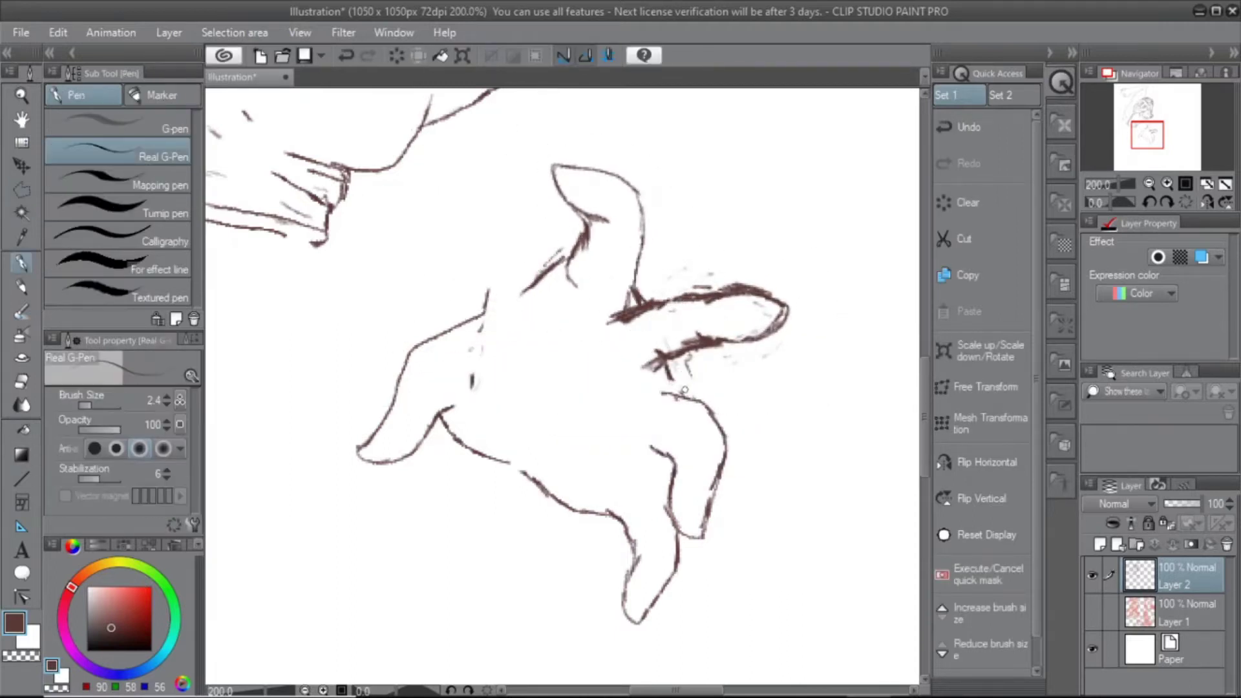
Select the hand's two lower fingers with a polyline selection and shift them closer to the extended finger
key("m")
left_click(685, 390)
double_click(646, 640)
left_click(701, 662)
left_click_drag(795, 621, 776, 653)
key("Return")
key("p")
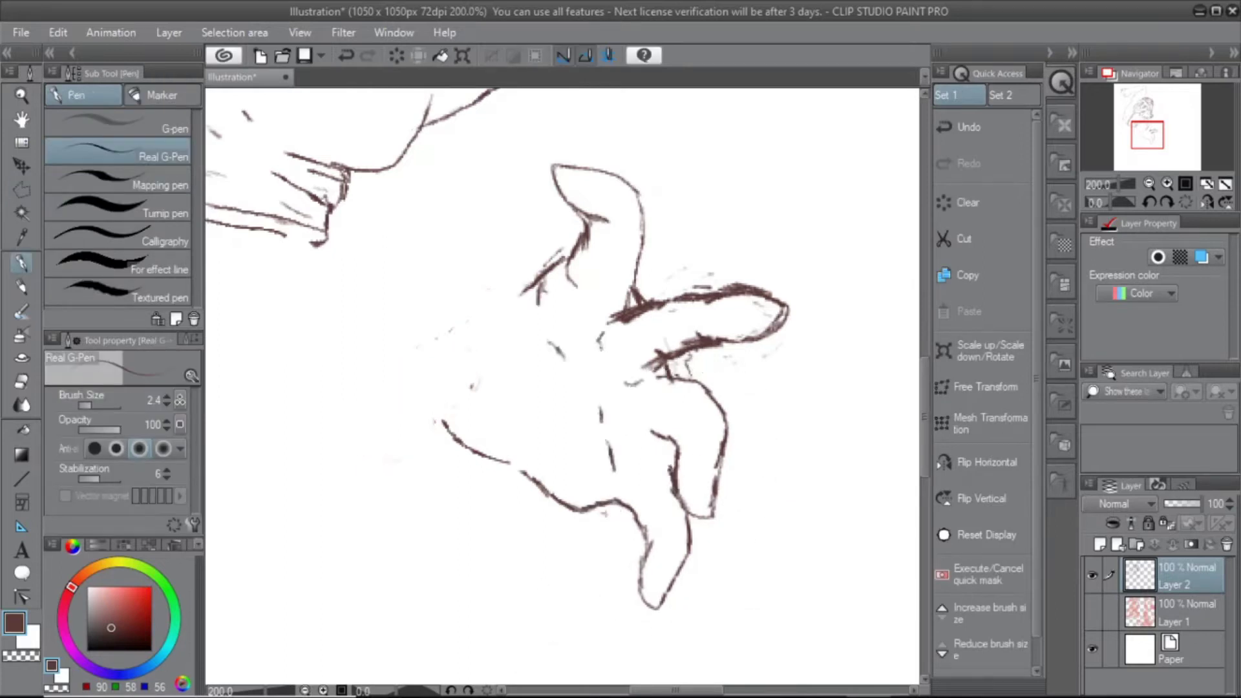
Redraw the thumb with a rounded tip and ink the lowered arm joining the hand to the jacket
left_click_drag(438, 392, 445, 422)
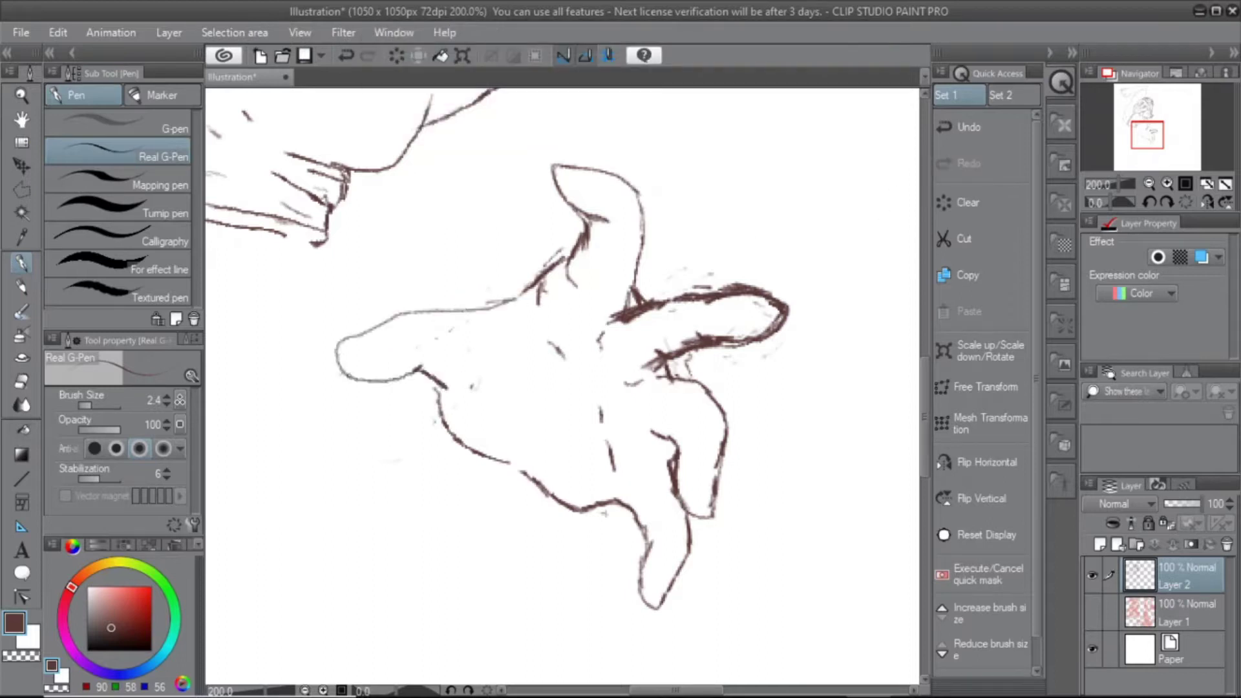
left_click(1093, 611)
scroll(672, 286, "down", 2)
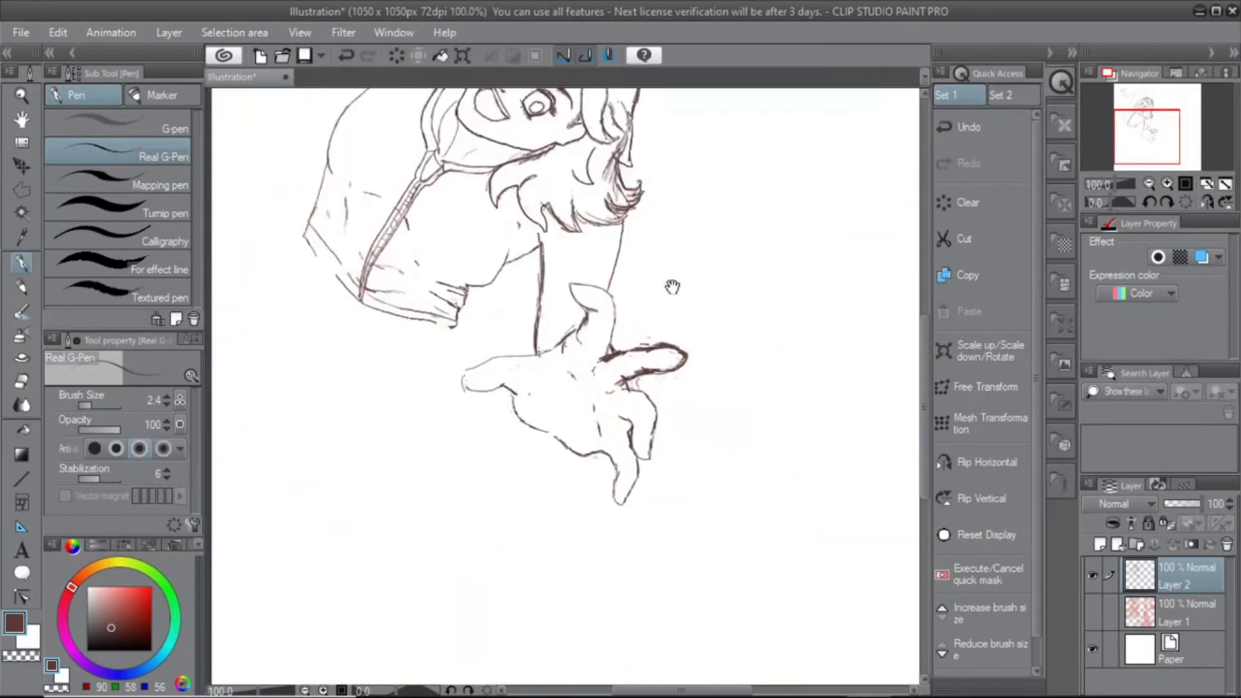
left_click_drag(672, 286, 699, 344)
left_click(1093, 610)
Select the whole open hand with a polyline selection and enlarge it slightly
key("m")
left_click(576, 317)
left_click(461, 523)
left_click(743, 627)
double_click(673, 275)
key("ctrl+t")
key("Return")
key("p")
With the sketch hidden, scale down the selected raised arm closer to the head and clear its old fist
left_click_drag(960, 424, 1052, 653)
left_click(1092, 611)
scroll(563, 388, "up", 2)
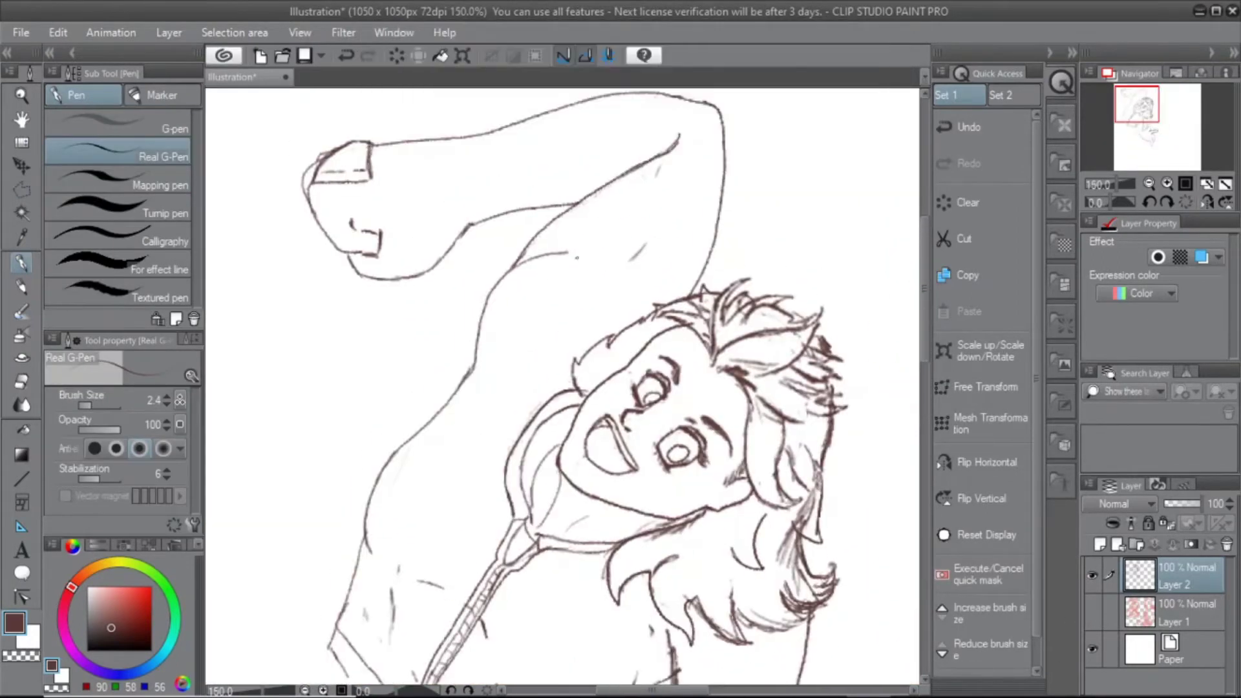
key("m")
left_click(734, 326)
left_click(647, 139)
left_click(472, 166)
left_click(233, 366)
left_click(398, 592)
double_click(398, 591)
scroll(466, 388, "down", 2)
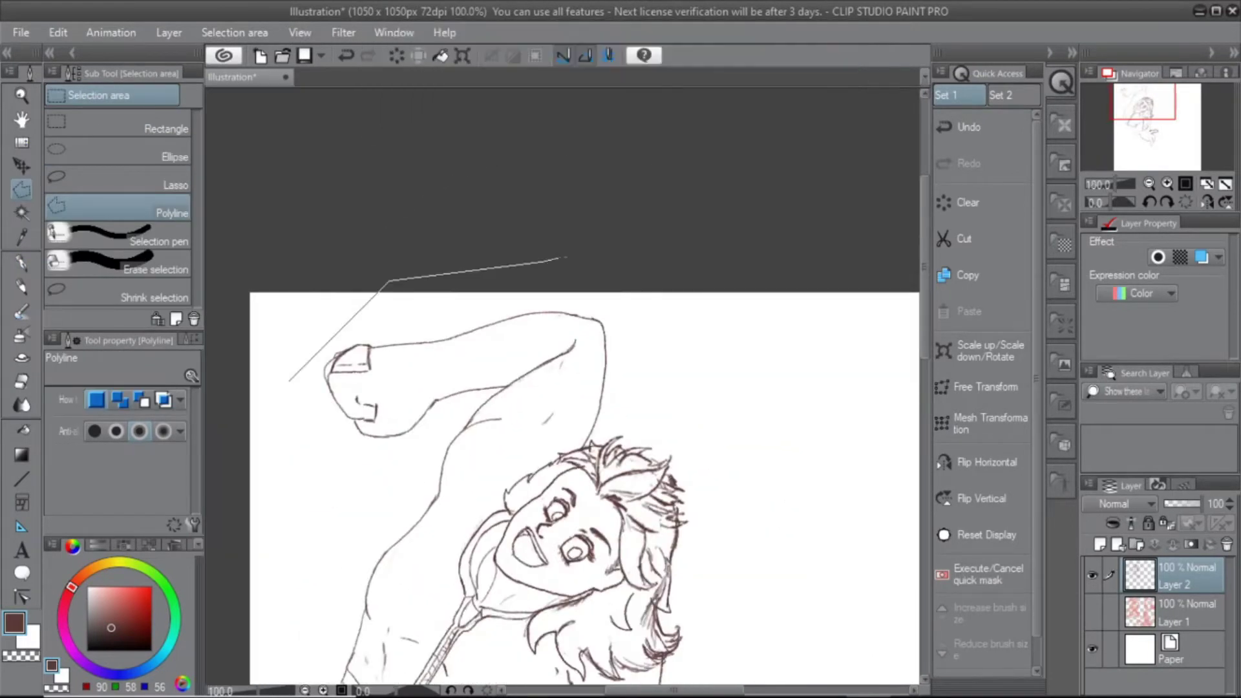
key("ctrl+t")
left_click_drag(274, 214, 265, 246)
key("Return")
scroll(389, 303, "up", 3)
key("p")
left_click(117, 153)
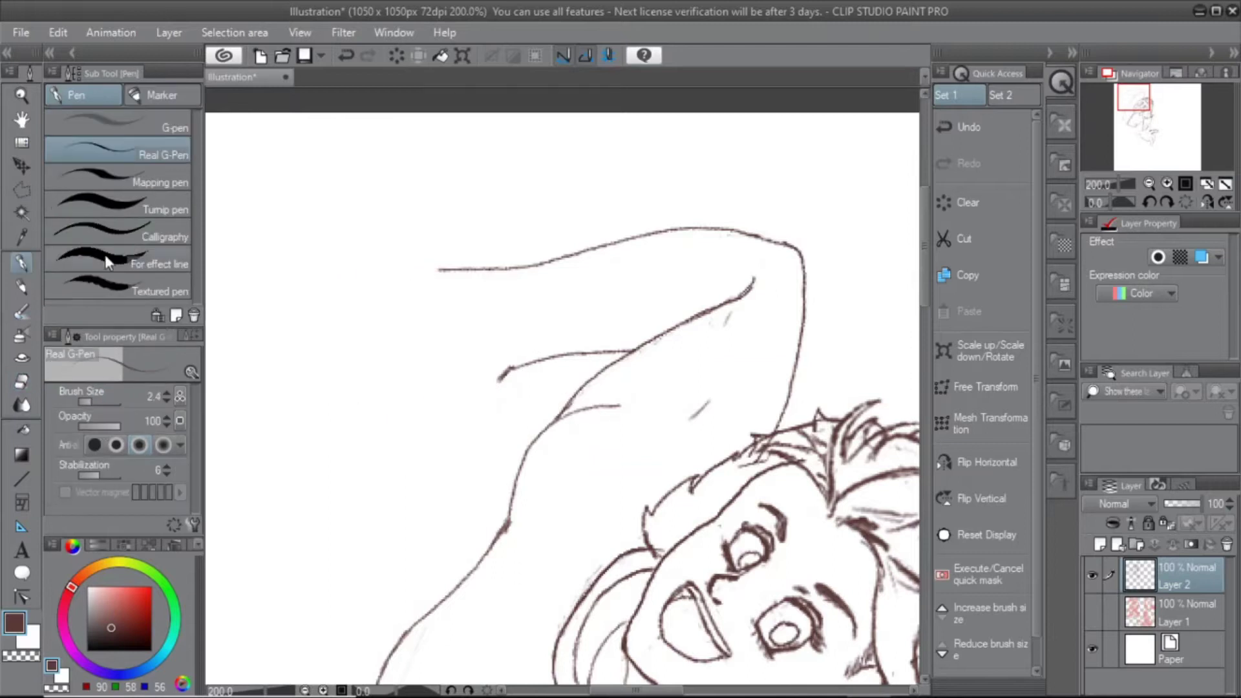
Show the sketch layer and try outlining a clenched fist at the end of the raised forearm
left_click(1093, 610)
left_click_drag(462, 299, 446, 317)
key("ctrl+z")
mouse_move(439, 270)
left_mouse_down()
mouse_move(387, 276)
mouse_move(417, 376)
left_mouse_up()
key("ctrl+z")
key("ctrl+z")
key("ctrl+z")
left_click_drag(430, 303, 417, 349)
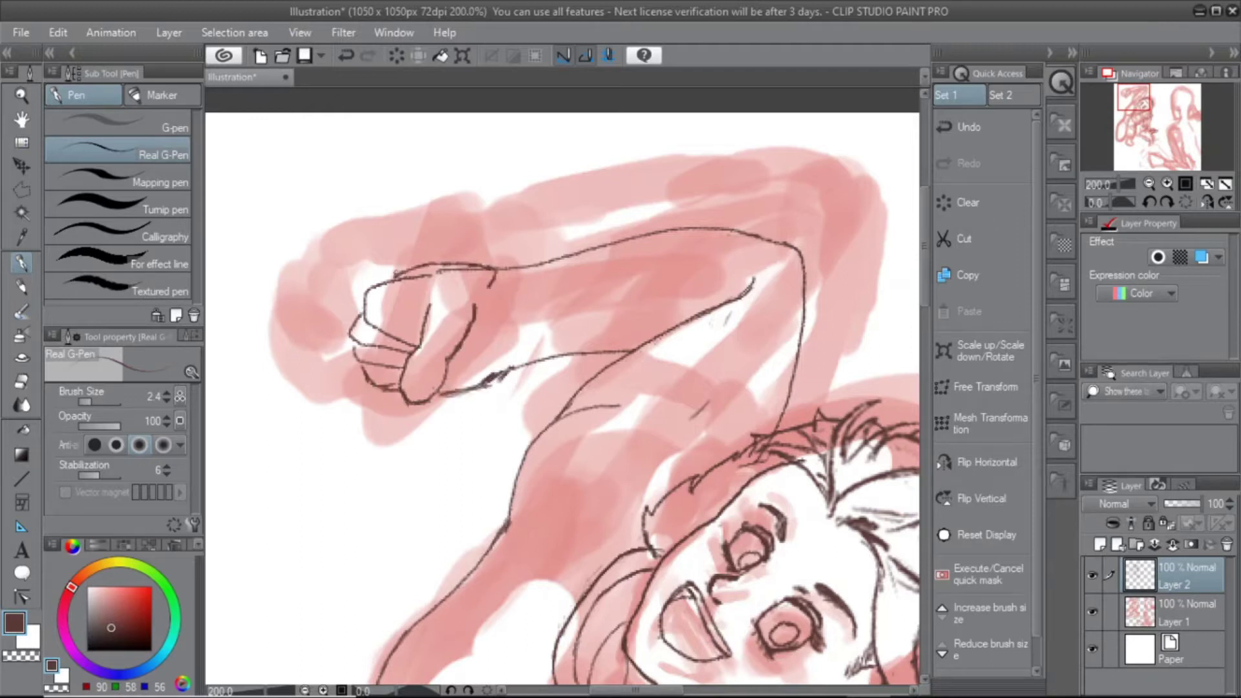
scroll(352, 310, "up", 2)
key("ctrl+z")
key("ctrl+z")
key("ctrl+z")
Block in a new clenched fist at the raised wrist, with its outer contour, knuckles and thumb
mouse_move(595, 153)
left_mouse_down()
mouse_move(484, 125)
mouse_move(536, 407)
left_mouse_up()
left_click_drag(611, 168, 530, 401)
left_click_drag(472, 181, 562, 242)
left_click_drag(555, 203, 559, 243)
left_click_drag(495, 272, 459, 239)
left_click_drag(436, 362, 498, 369)
left_click_drag(464, 138, 469, 229)
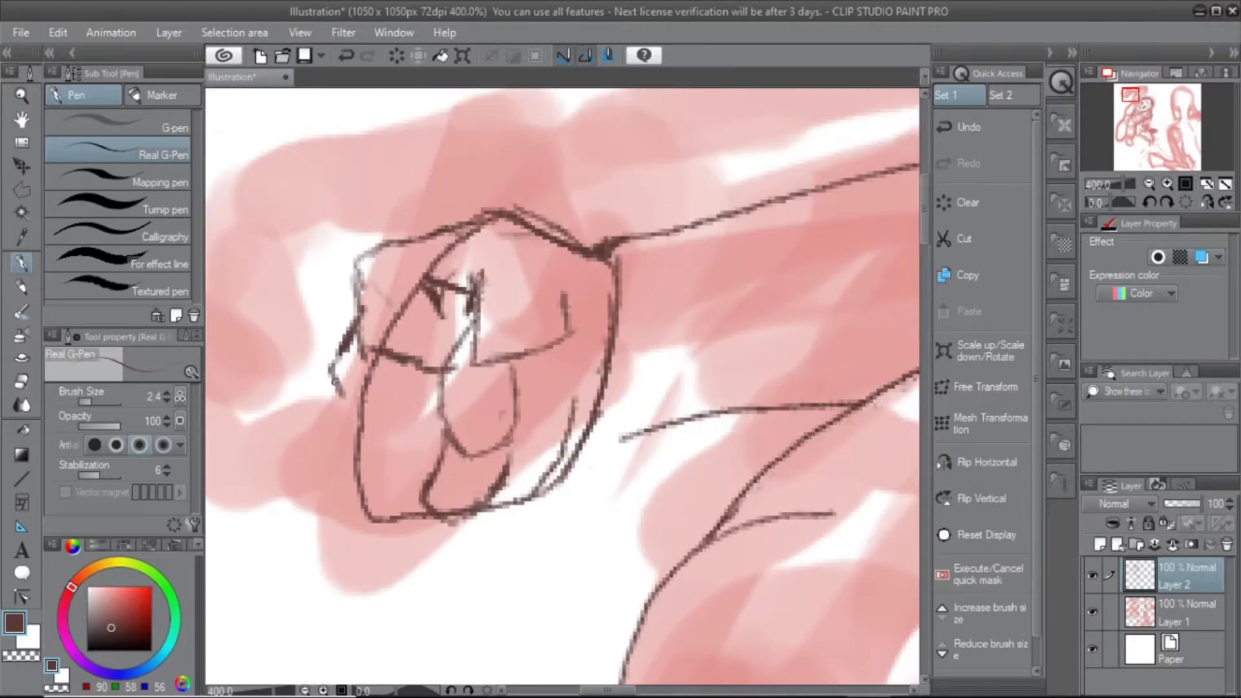
Define the fist's curled fingers and thumb and remove the extra construction strokes
left_click_drag(395, 512, 343, 490)
left_click_drag(568, 419, 446, 472)
left_click_drag(430, 252, 398, 446)
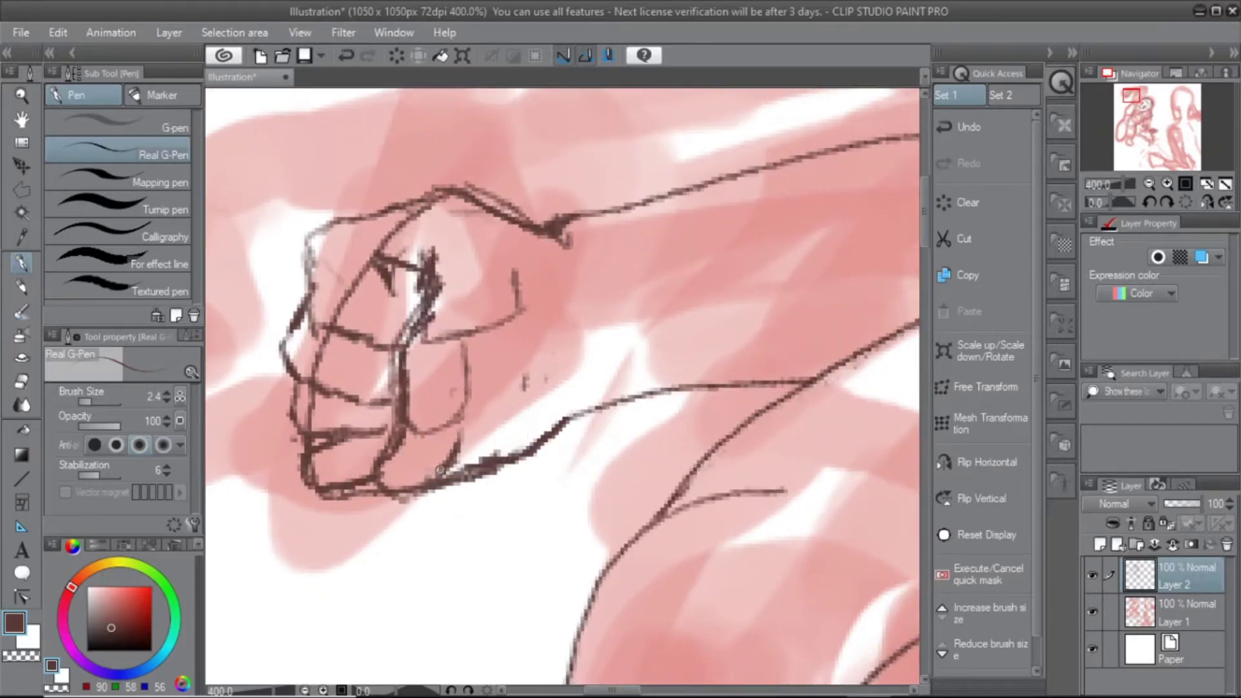
key("ctrl+z")
key("ctrl+z")
key("ctrl+z")
key("ctrl+z")
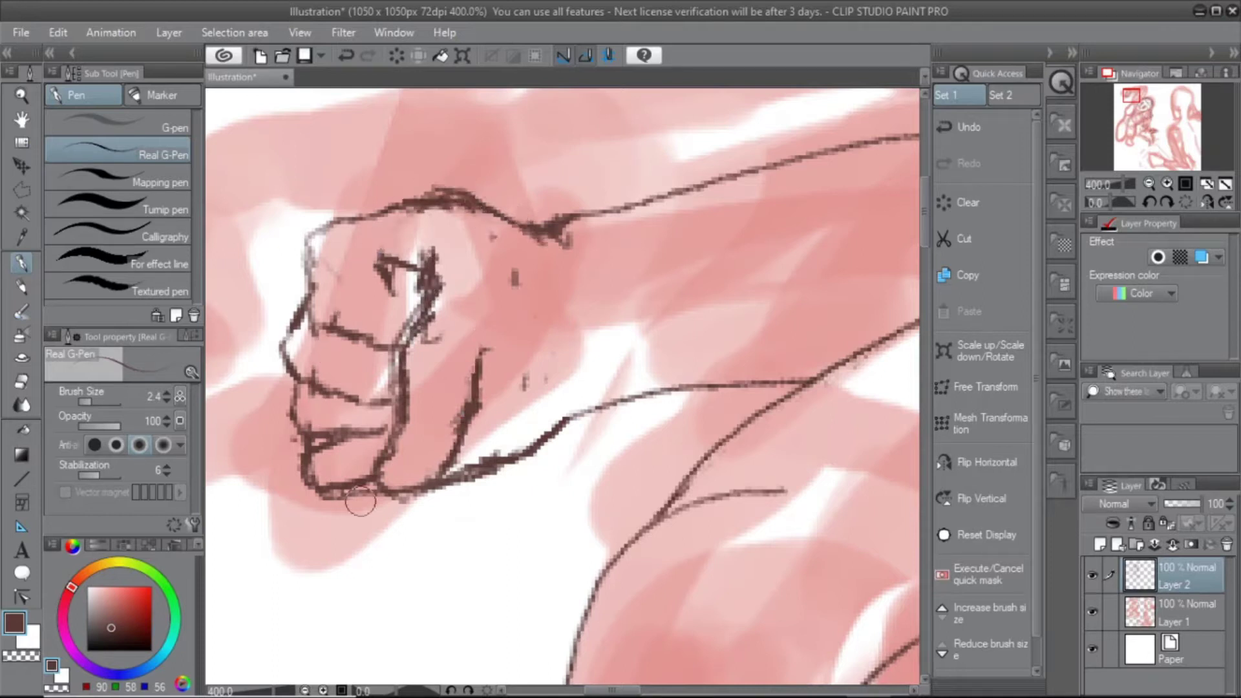
Check the fist with the sketch hidden and rotate it to line up with the raised forearm
key("minus")
key("minus")
key("minus")
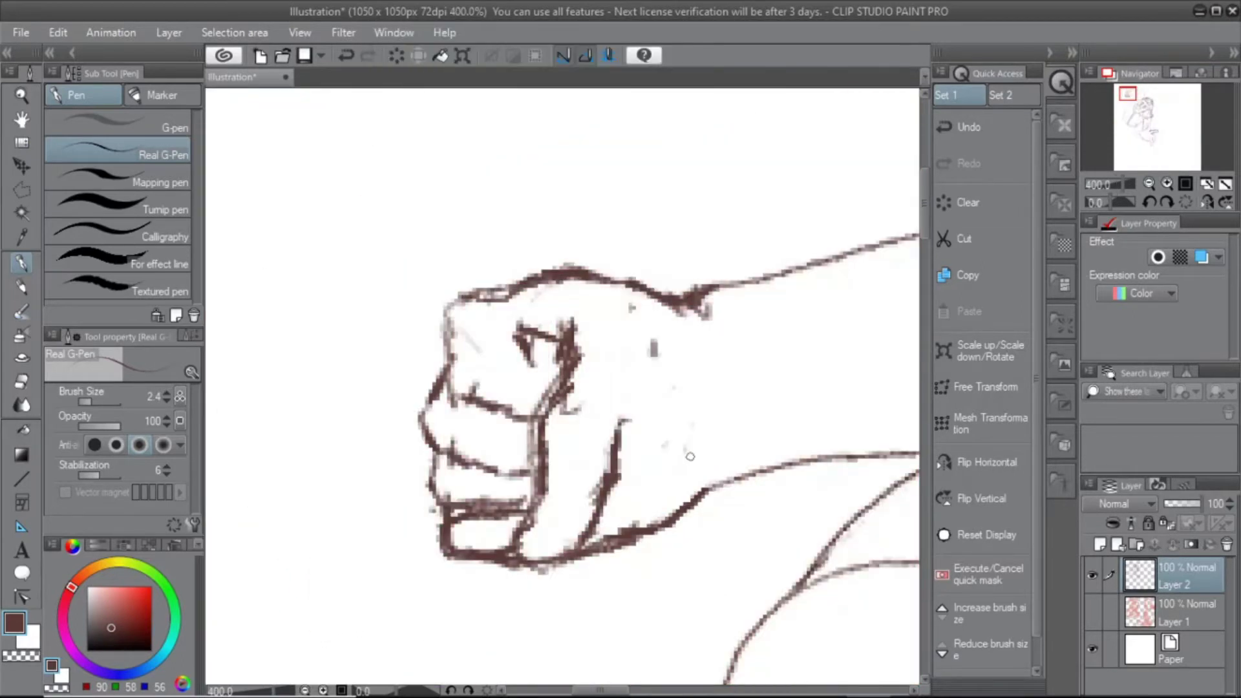
key("minus")
key("ctrl+t")
key("Escape")
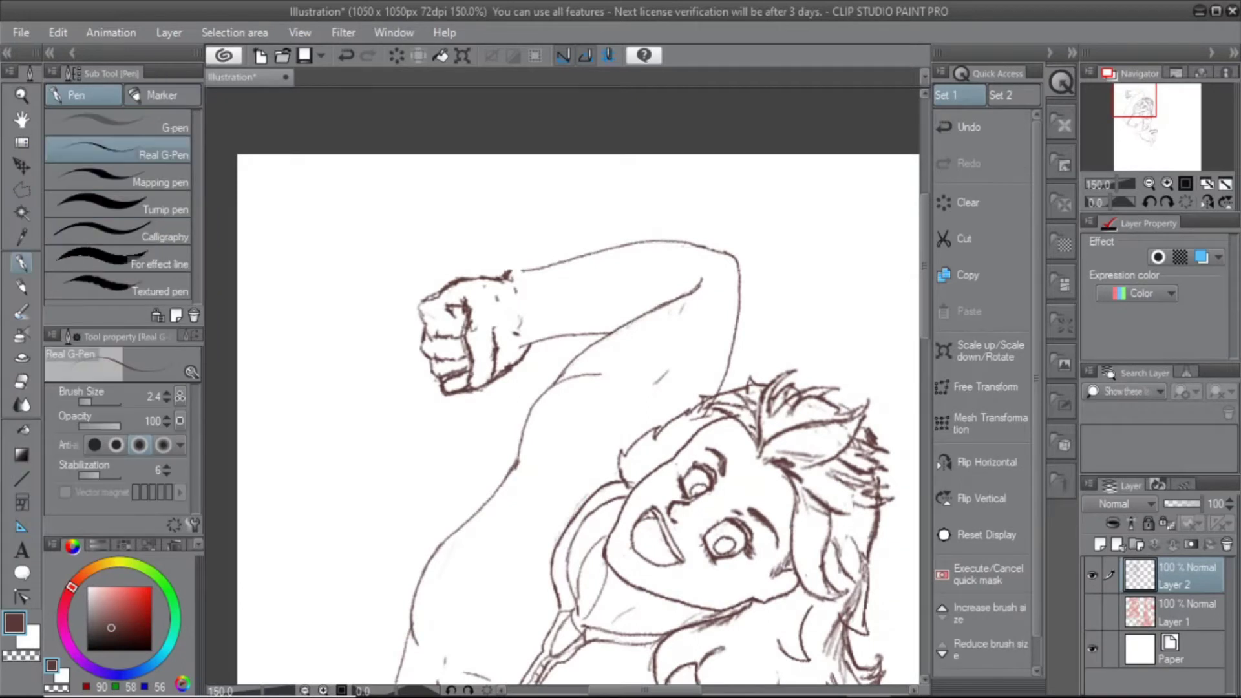
Show the sketch layer and ink the contours of the kneeling leg below the jacket
left_click(1092, 611)
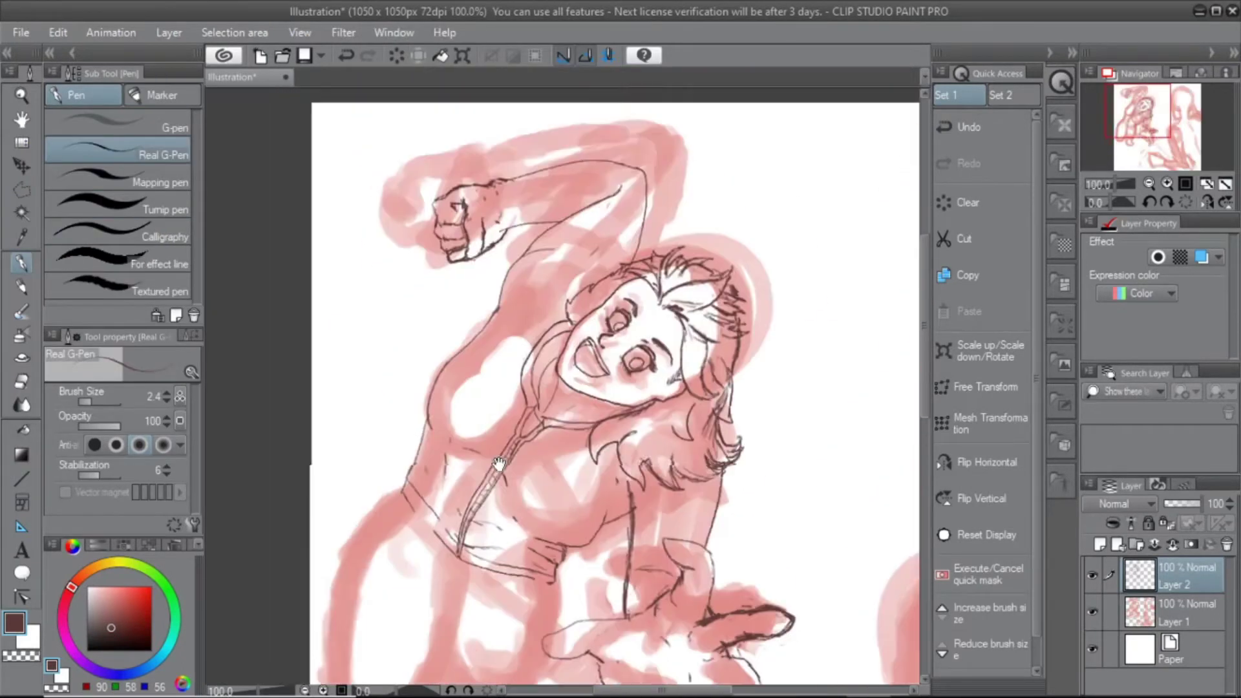
key("plus")
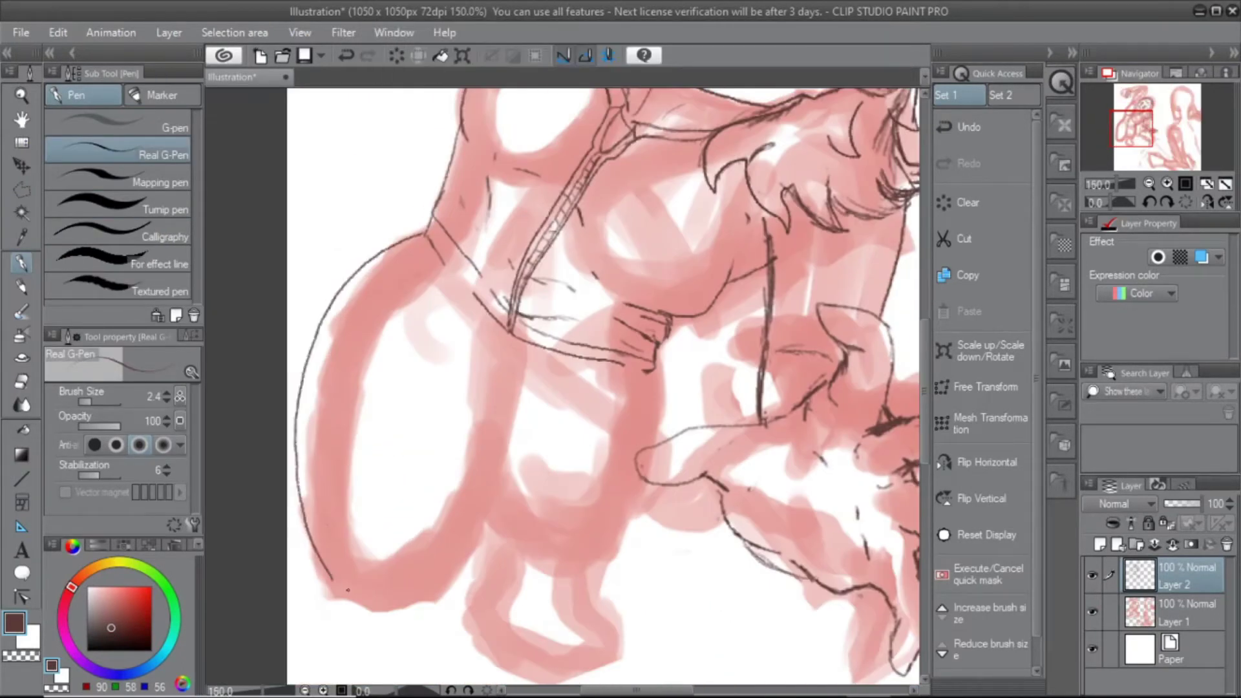
left_click_drag(553, 360, 527, 483)
left_click_drag(503, 535, 490, 471)
Ink the front leg's side contours, the trouser bottom and the start of the shoe's outer edge
key("plus")
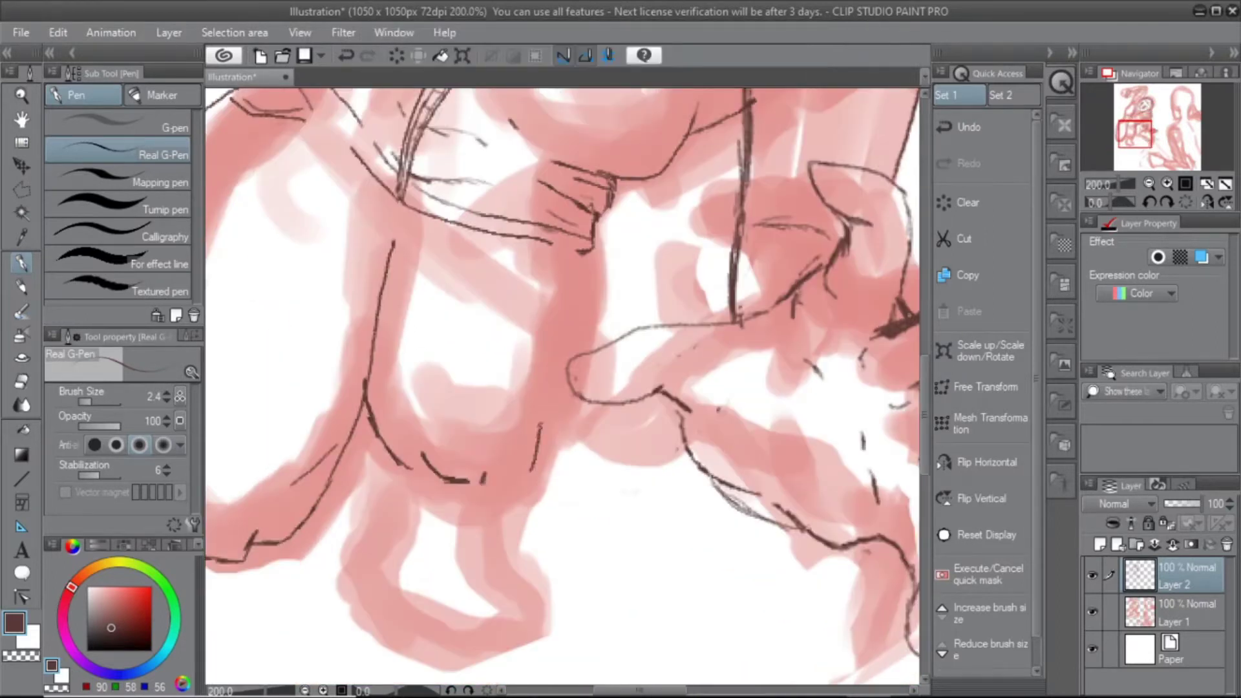
left_click_drag(586, 253, 545, 453)
left_click_drag(440, 522, 478, 442)
mouse_move(452, 391)
left_mouse_down()
mouse_move(414, 511)
mouse_move(491, 430)
left_mouse_up()
left_click_drag(575, 365, 614, 475)
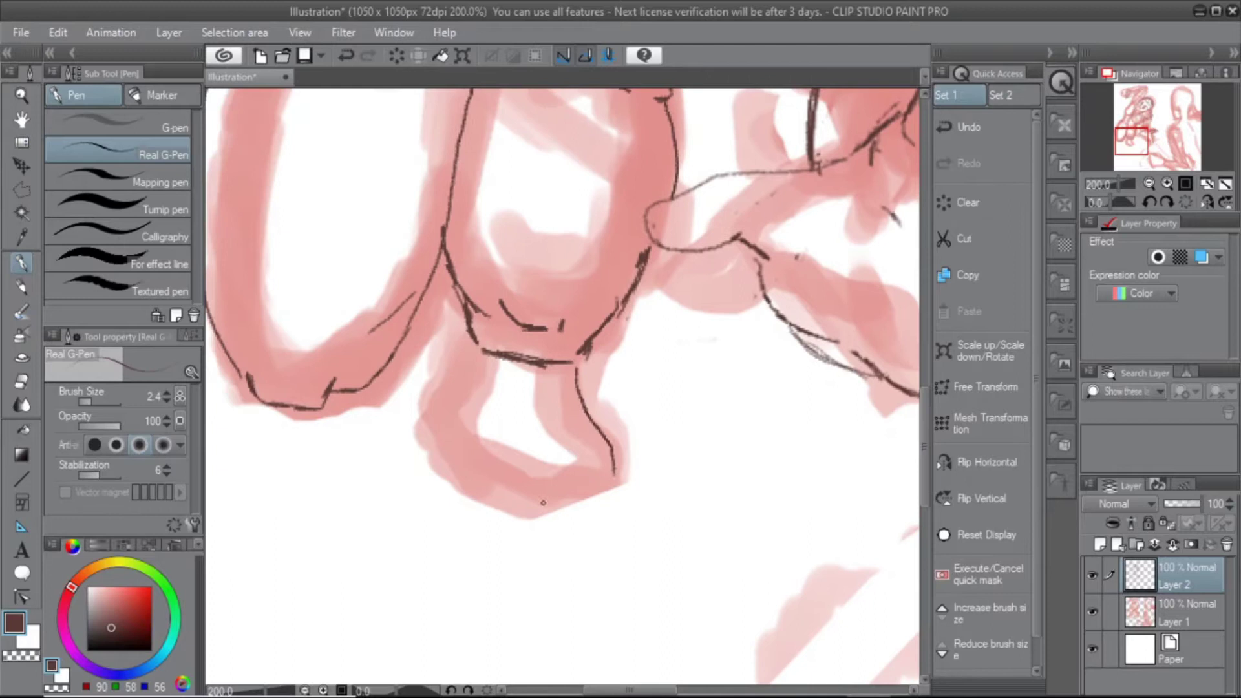
Ink the shoe's tongue, lace opening and ankle collar below the trouser leg
key("plus")
left_click_drag(402, 446, 543, 442)
left_click_drag(391, 467, 541, 450)
mouse_move(434, 330)
left_mouse_down()
mouse_move(562, 348)
mouse_move(455, 445)
left_mouse_up()
left_click_drag(525, 352, 505, 439)
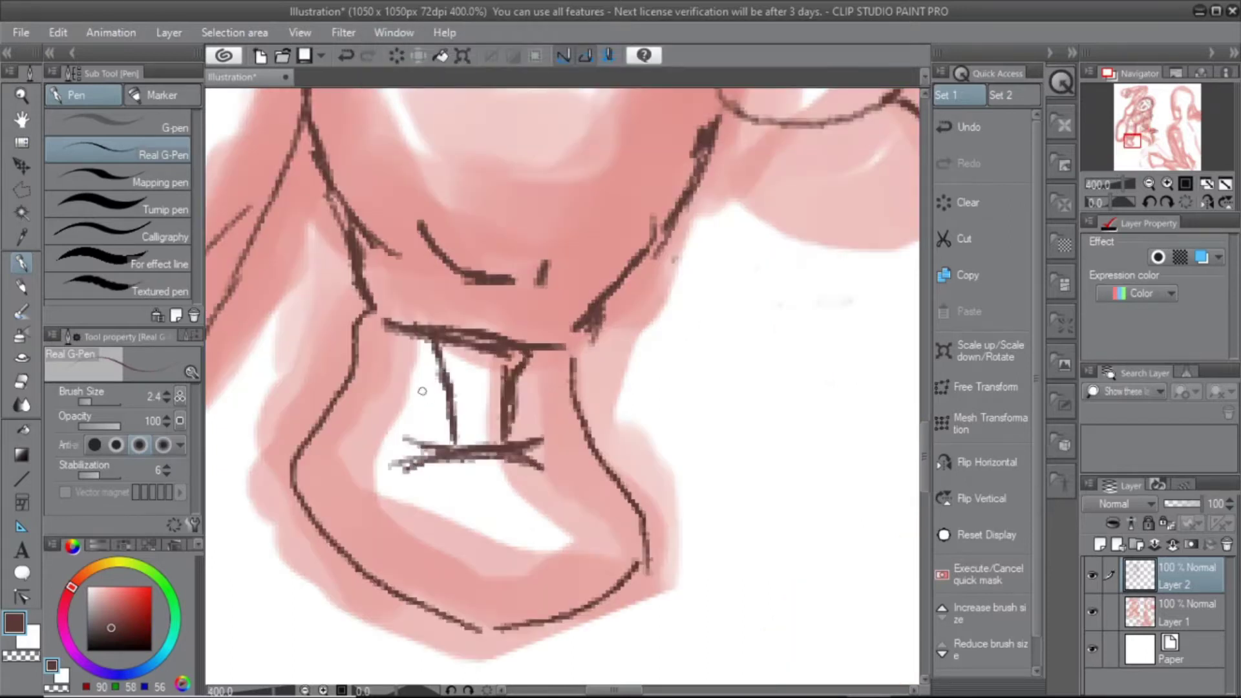
left_click_drag(364, 336, 442, 362)
left_click_drag(562, 387, 582, 314)
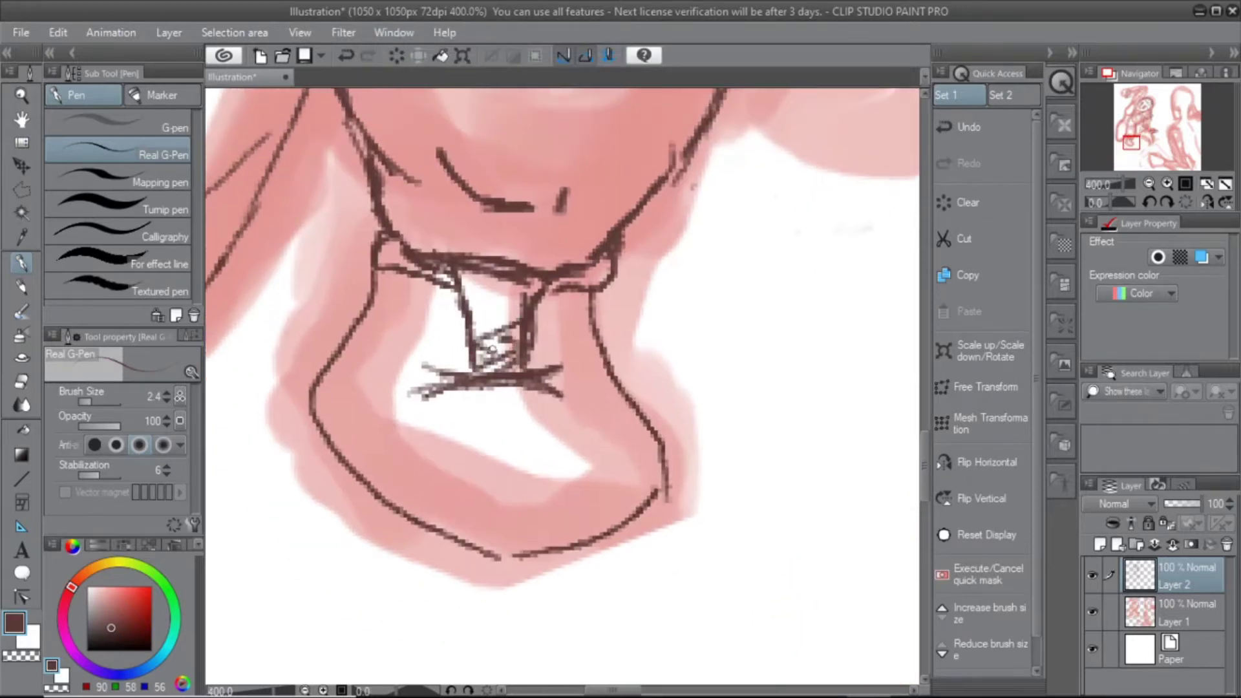
Draw the shoe's crossed laces and bow loops, the side panels and the jagged toe patch
left_click_drag(462, 304, 446, 349)
mouse_move(530, 304)
left_mouse_down()
mouse_move(556, 343)
mouse_move(546, 301)
left_mouse_up()
mouse_move(444, 323)
left_mouse_down()
mouse_move(398, 349)
mouse_move(384, 379)
left_mouse_up()
left_click_drag(437, 427, 569, 406)
left_click_drag(574, 385, 559, 402)
left_click_drag(387, 378, 437, 426)
left_click_drag(469, 470, 498, 476)
left_click_drag(440, 265, 396, 258)
left_click_drag(563, 323, 540, 285)
left_click_drag(470, 466, 479, 472)
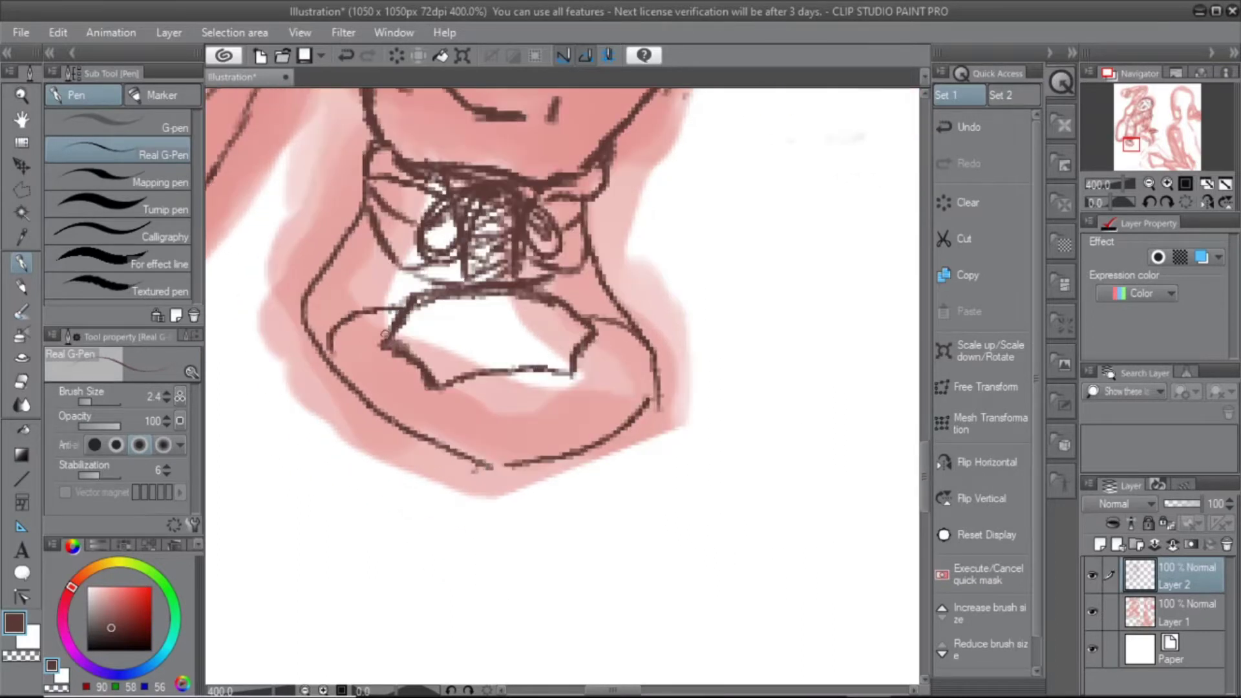
Flatten the shoe's front sole contour and dot the toe patch with small ventilation holes
left_click_drag(414, 304, 398, 290)
key("ctrl+z")
left_click_drag(352, 414, 562, 414)
left_click(455, 325)
left_click(490, 337)
left_click(501, 314)
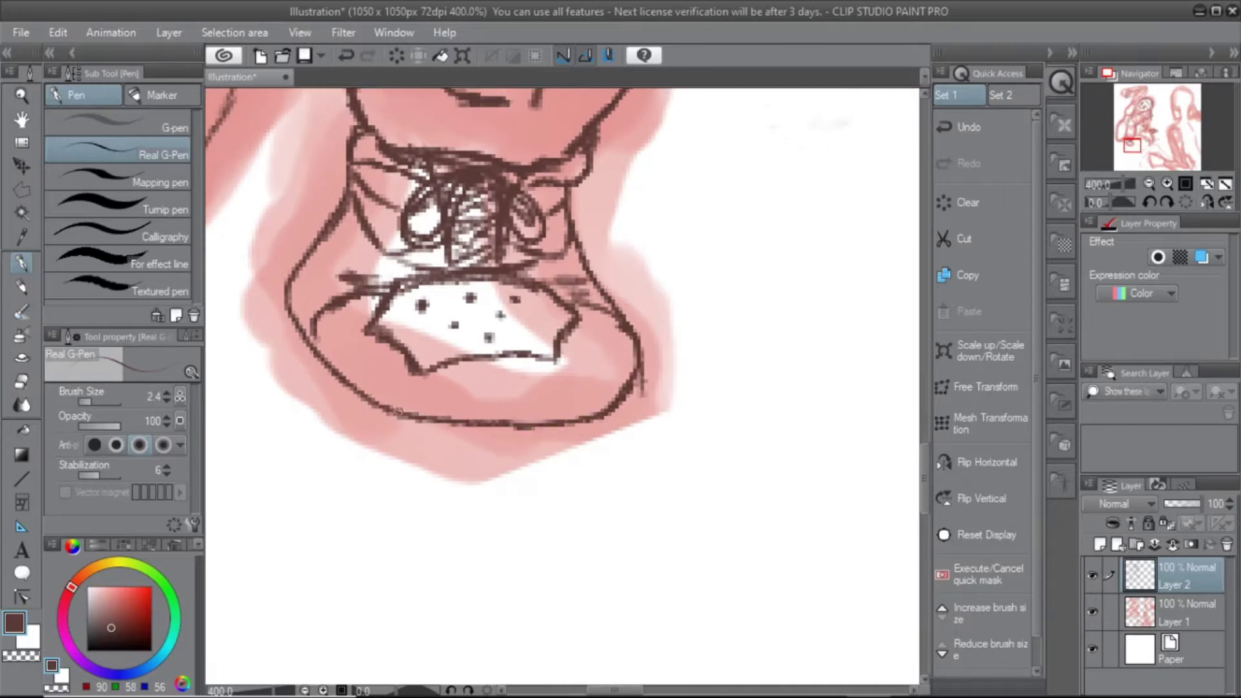
Hide the sketch layer, select the kneeling leg with a polyline selection and scale it down to 92%
scroll(288, 294, "down", 6)
left_click(1093, 611)
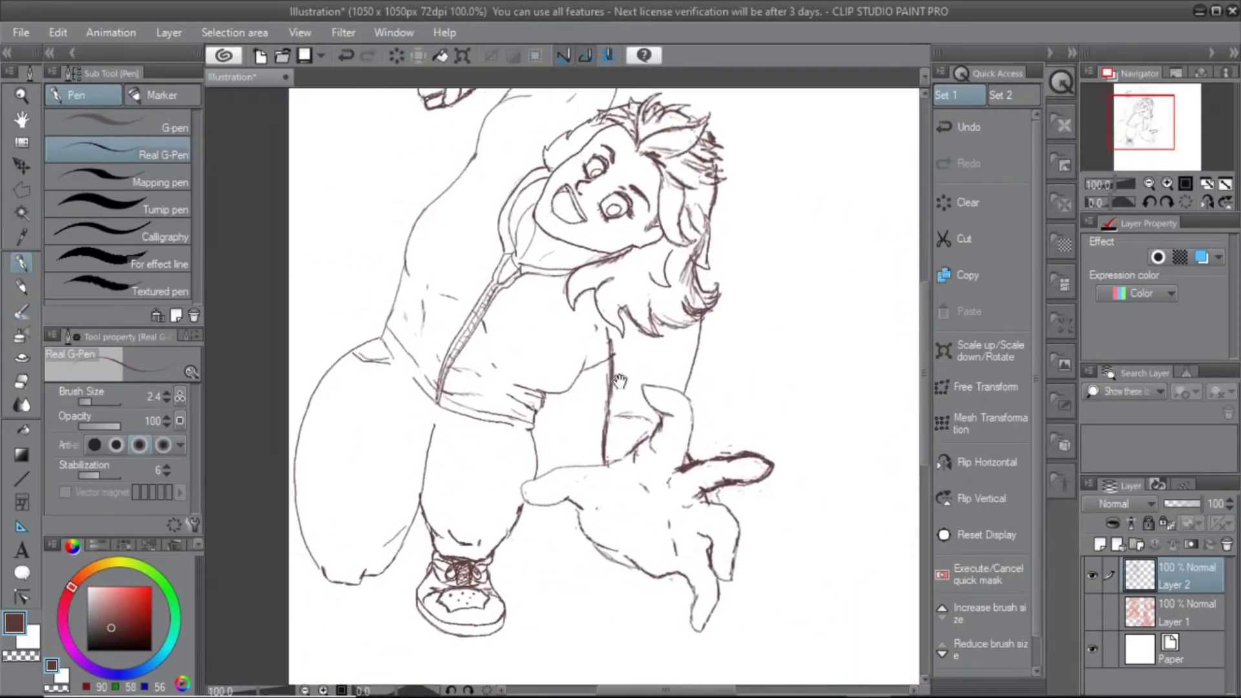
key("m")
left_click(362, 291)
left_click(430, 388)
left_click(413, 563)
left_click(336, 594)
double_click(301, 323)
key("ctrl+t")
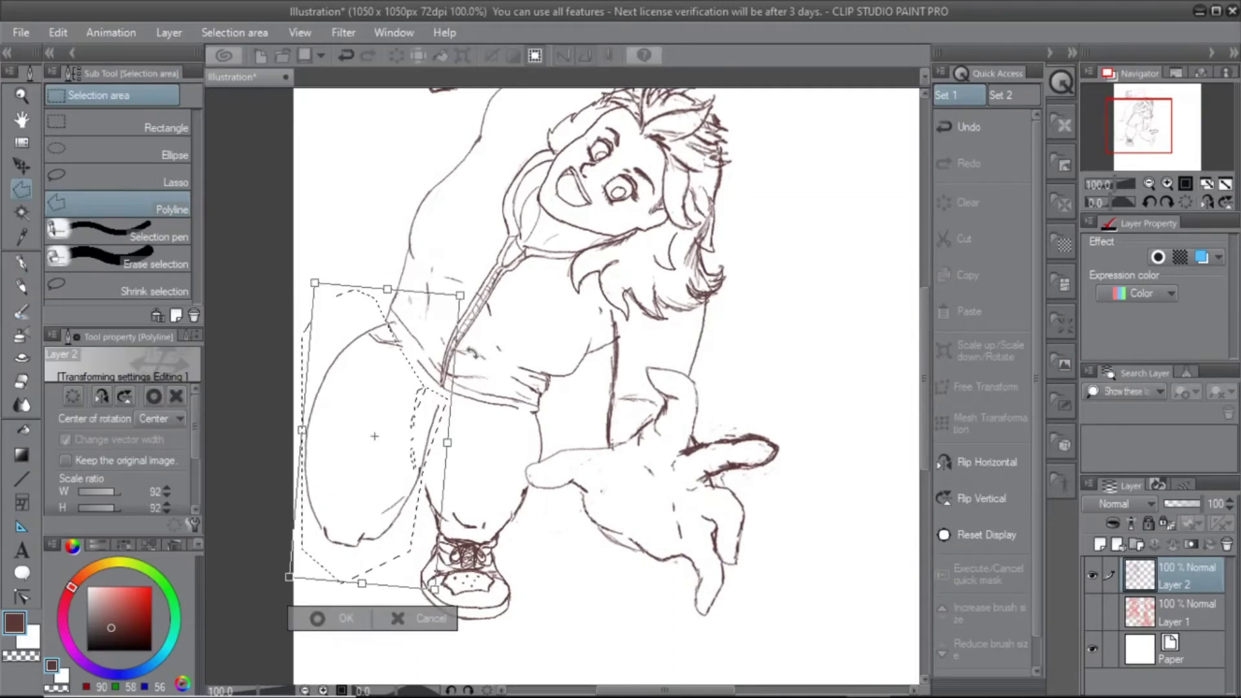
key("Return")
key("ctrl+d")
key("p")
Ink the bunched cloth folds of the trouser cuff above the shoe
scroll(414, 452, "up", 6)
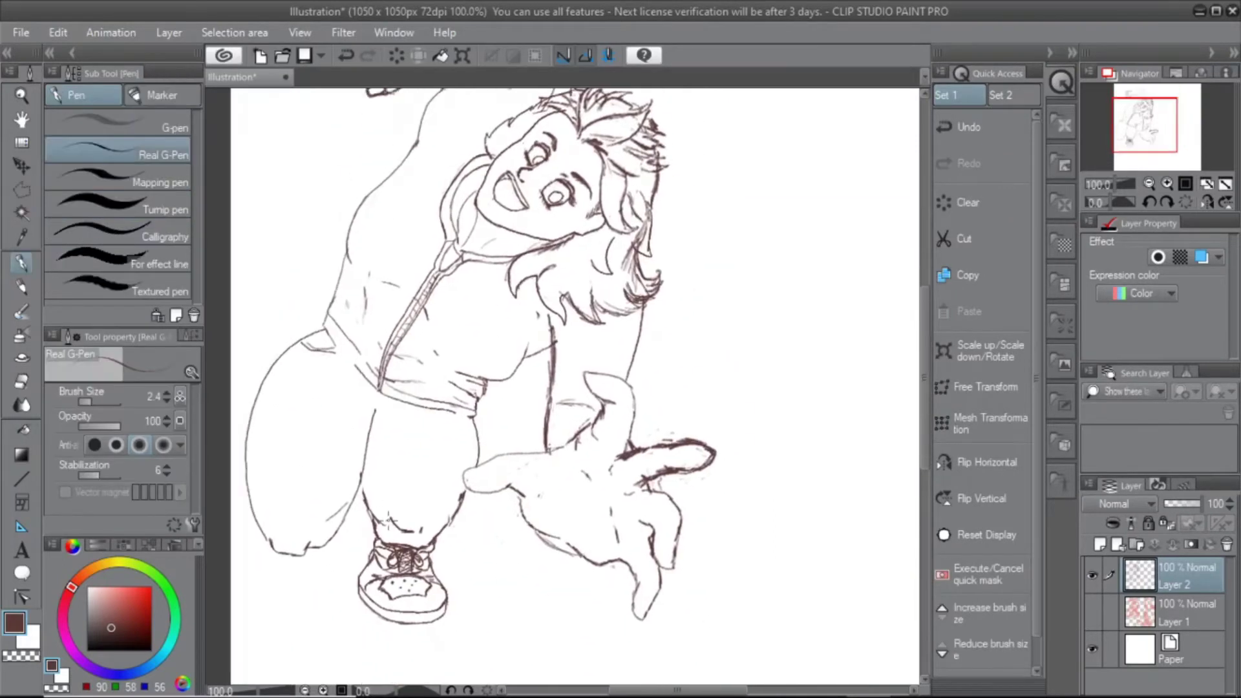
left_click_drag(304, 382, 576, 397)
left_click_drag(357, 446, 537, 426)
left_click_drag(440, 469, 524, 443)
scroll(481, 453, "down", 3)
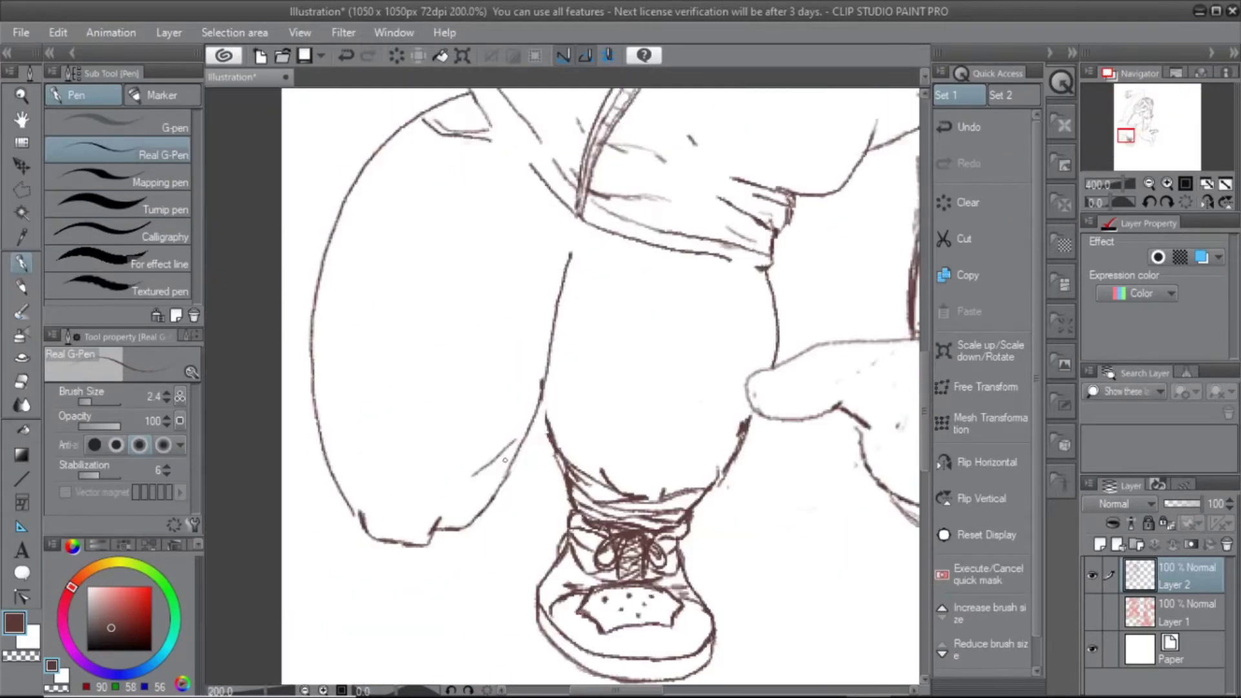
Ink stripe lines down the side of the front trouser leg and along the kneeling leg's outer edge
left_click_drag(647, 506, 747, 532)
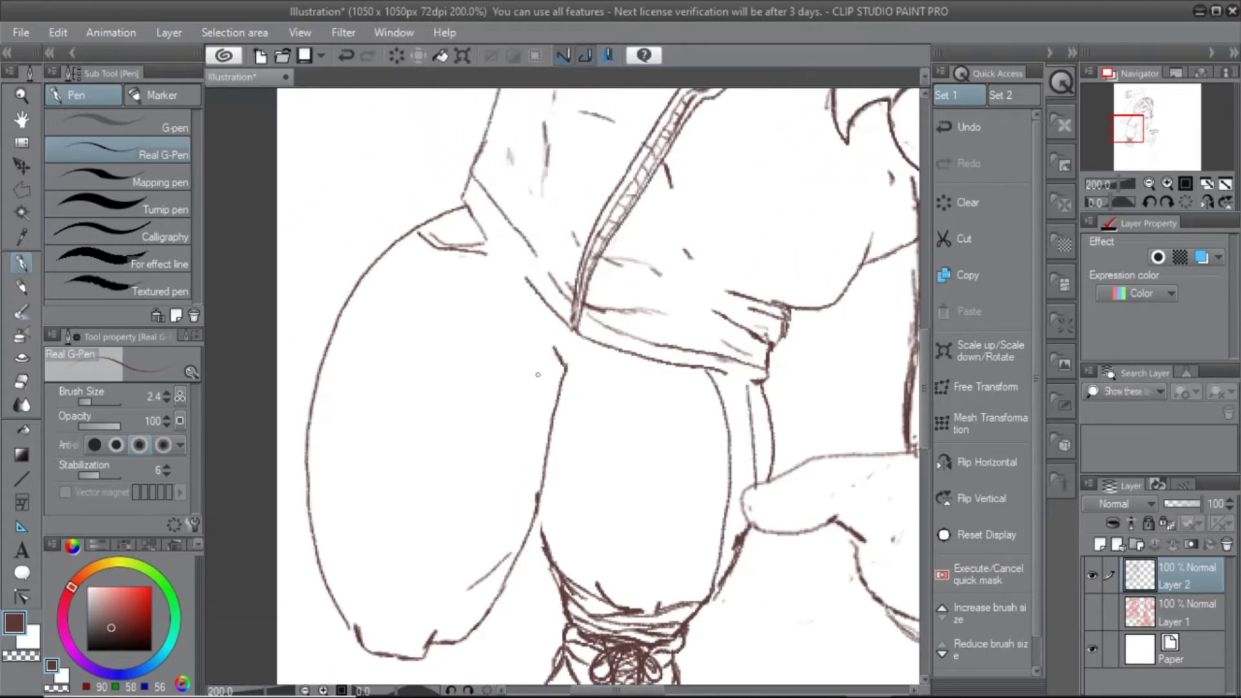
left_click_drag(356, 630, 346, 328)
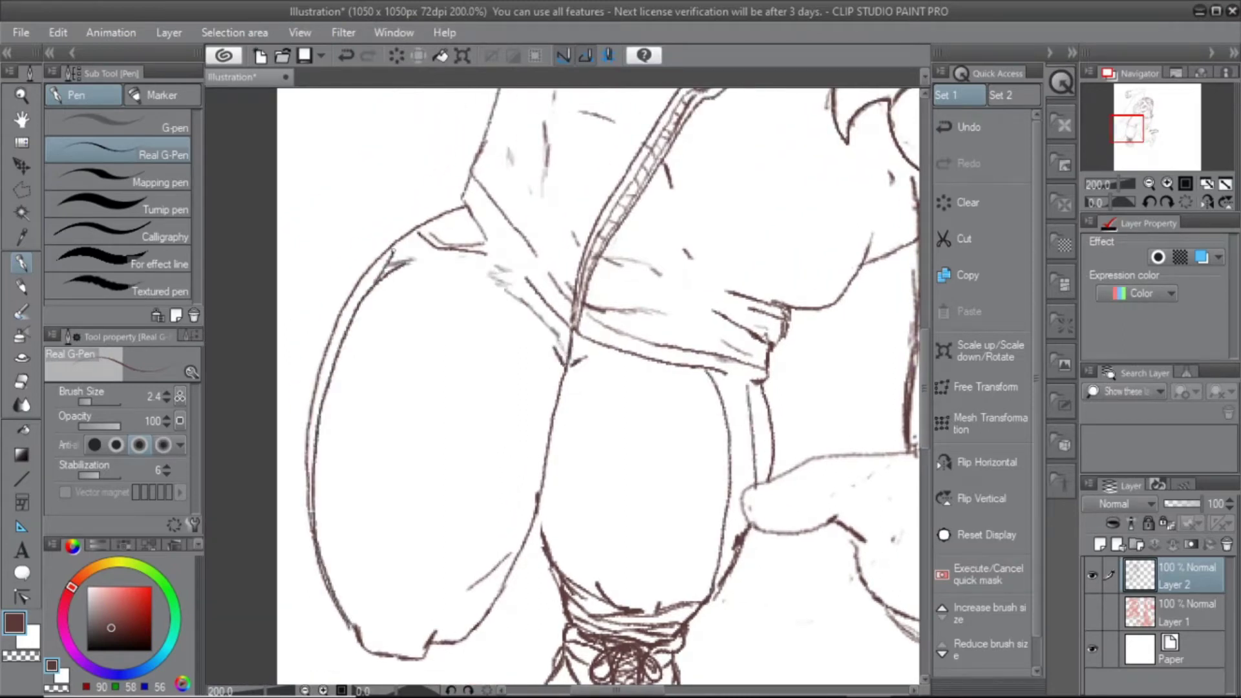
key("ctrl+z")
left_click_drag(458, 211, 369, 692)
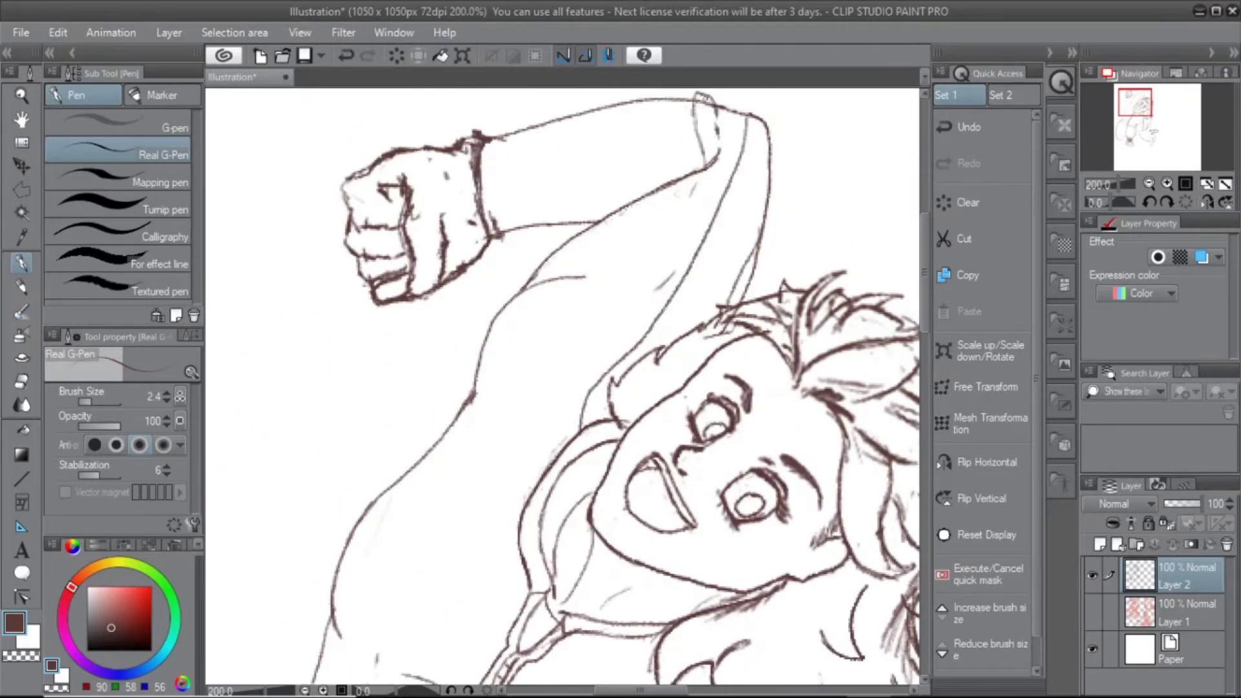
Ink a series of vertical fold lines across the sleeve of the raised forearm
key("ctrl+plus")
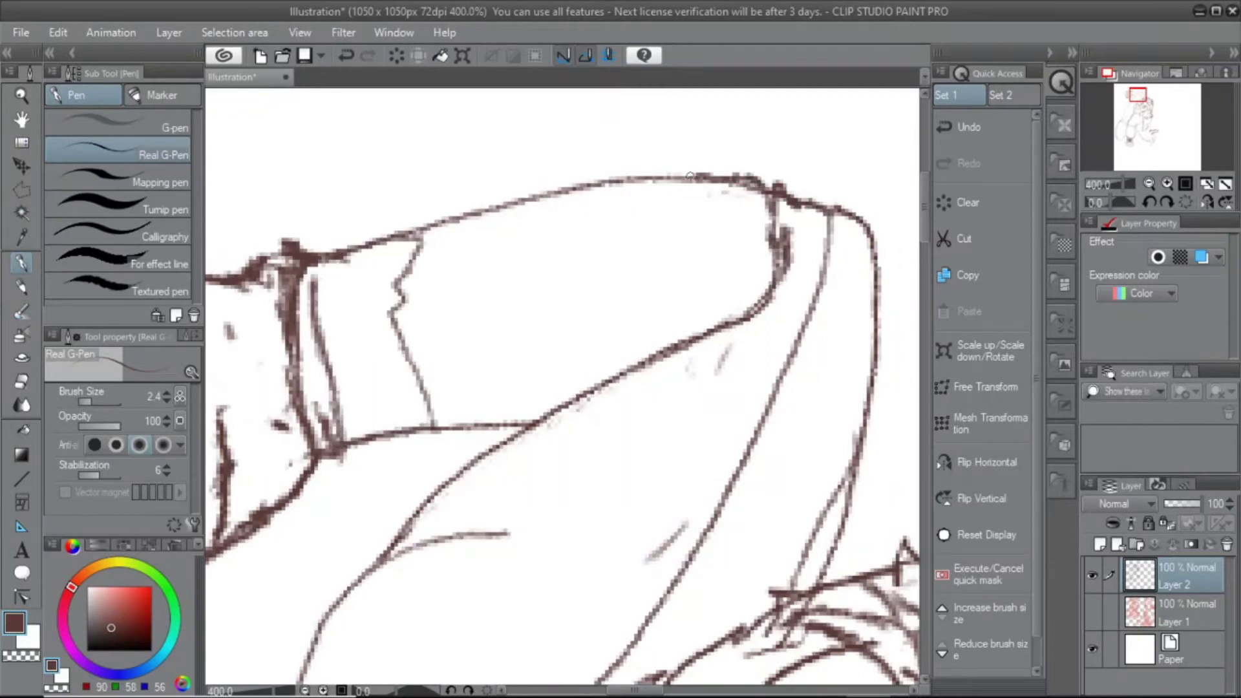
left_click_drag(691, 178, 720, 323)
left_click_drag(620, 187, 707, 327)
left_click_drag(576, 193, 598, 378)
left_click_drag(686, 277, 699, 323)
left_click_drag(494, 206, 533, 420)
left_click_drag(591, 226, 602, 385)
mouse_move(452, 223)
left_mouse_down()
mouse_move(481, 375)
mouse_move(678, 369)
left_mouse_up()
key("ctrl+minus")
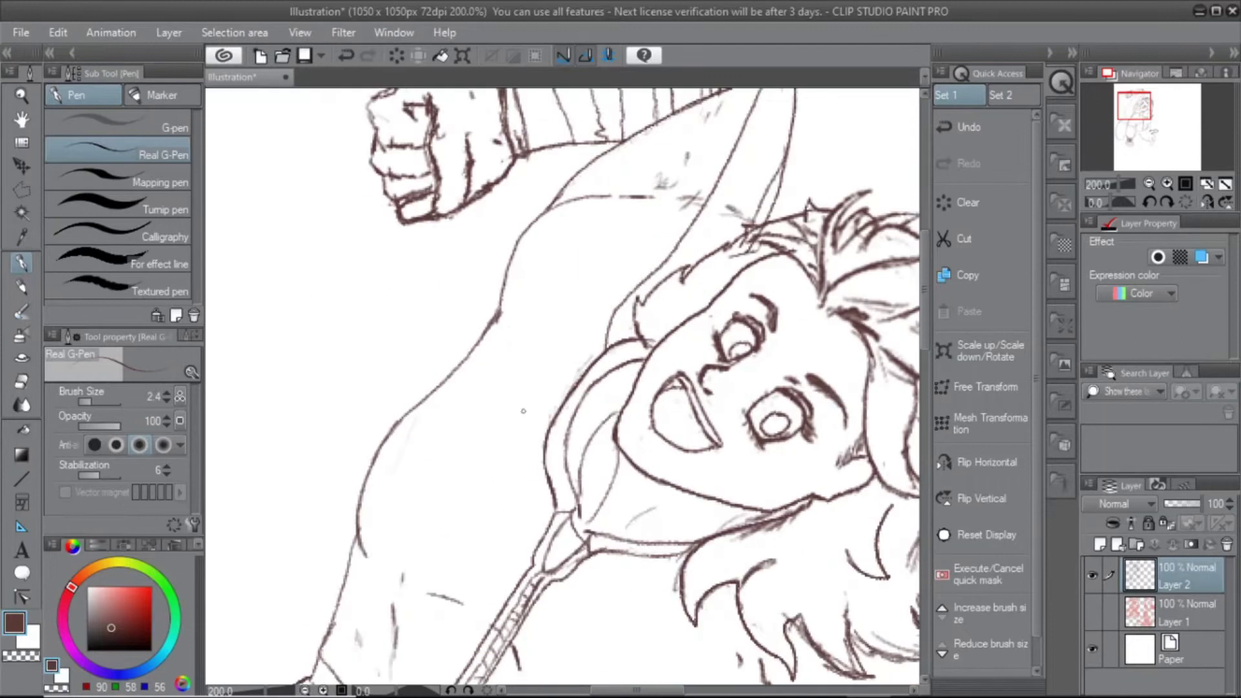
Add a stripe along the lowered sleeve and curved fold lines on its cuff at the wrist
left_click_drag(523, 411, 731, 344)
left_click_drag(682, 486, 639, 387)
mouse_move(631, 380)
left_mouse_down()
mouse_move(721, 391)
mouse_move(646, 401)
mouse_move(491, 278)
left_mouse_up()
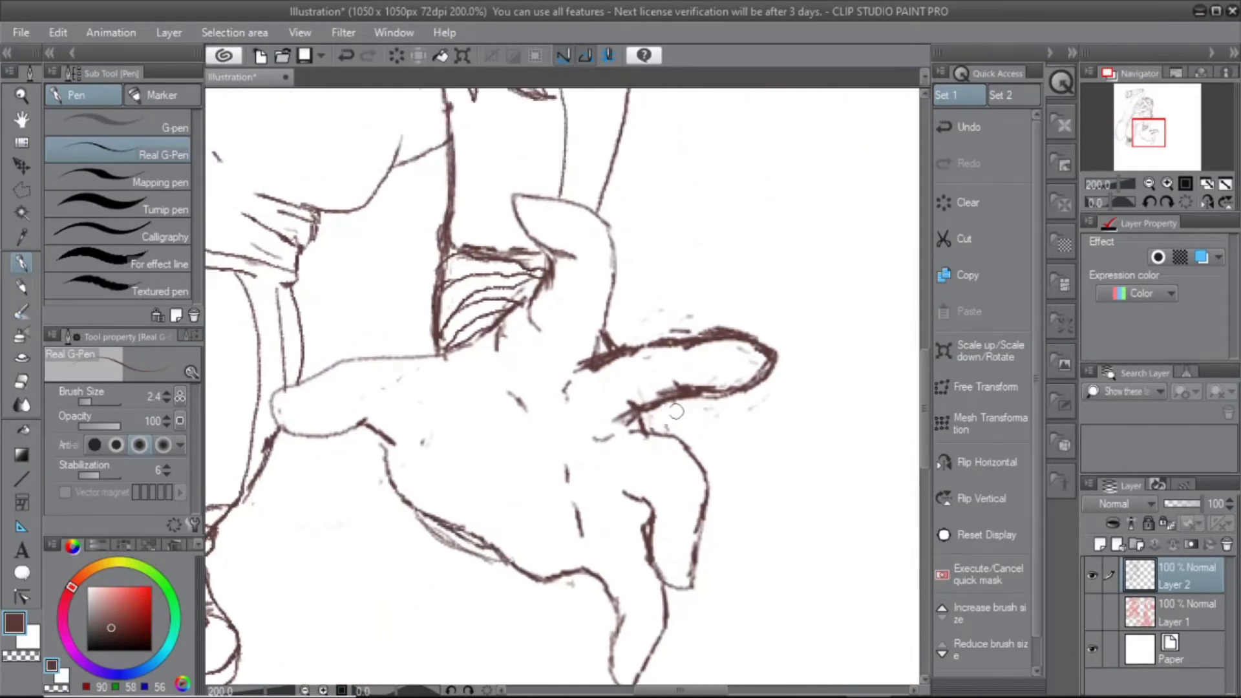
Clean up the pointing finger's outline and ink short joining lines at the bases of the neighbouring fingers
left_click_drag(598, 374, 635, 481)
left_click_drag(452, 272, 446, 245)
left_click_drag(273, 423, 344, 451)
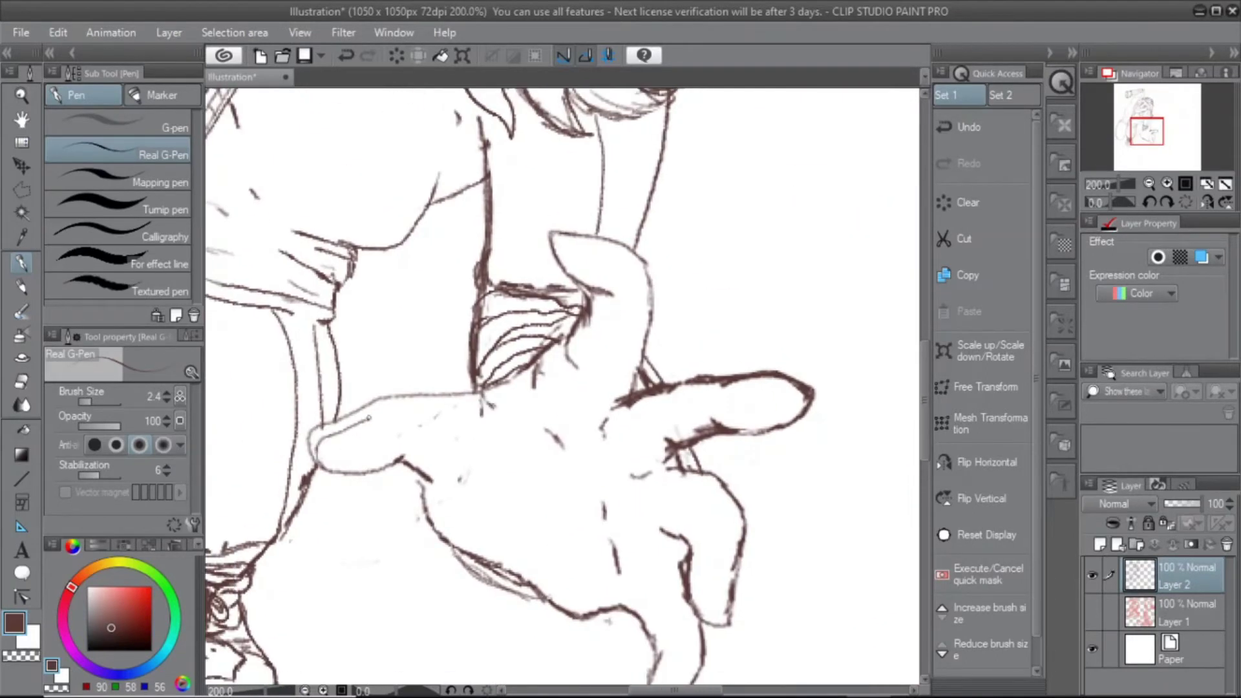
Ink outlined block letters reading "NOI" across the chest of the first figure's jacket
left_click_drag(582, 420, 504, 265)
left_click_drag(401, 130, 711, 647)
left_click_drag(795, 581, 543, 323)
key("ctrl+minus")
key("ctrl+plus")
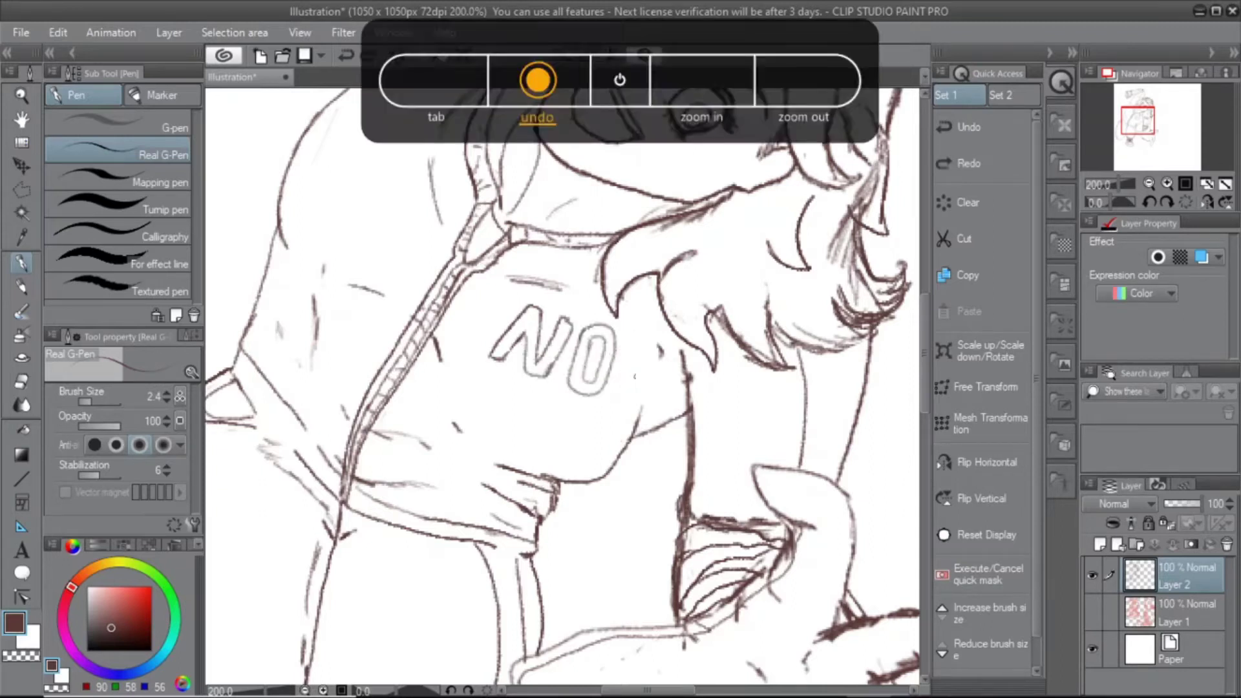
key("ctrl+plus")
key("ctrl+plus")
left_click_drag(413, 369, 556, 162)
key("ctrl+z")
key("ctrl+minus")
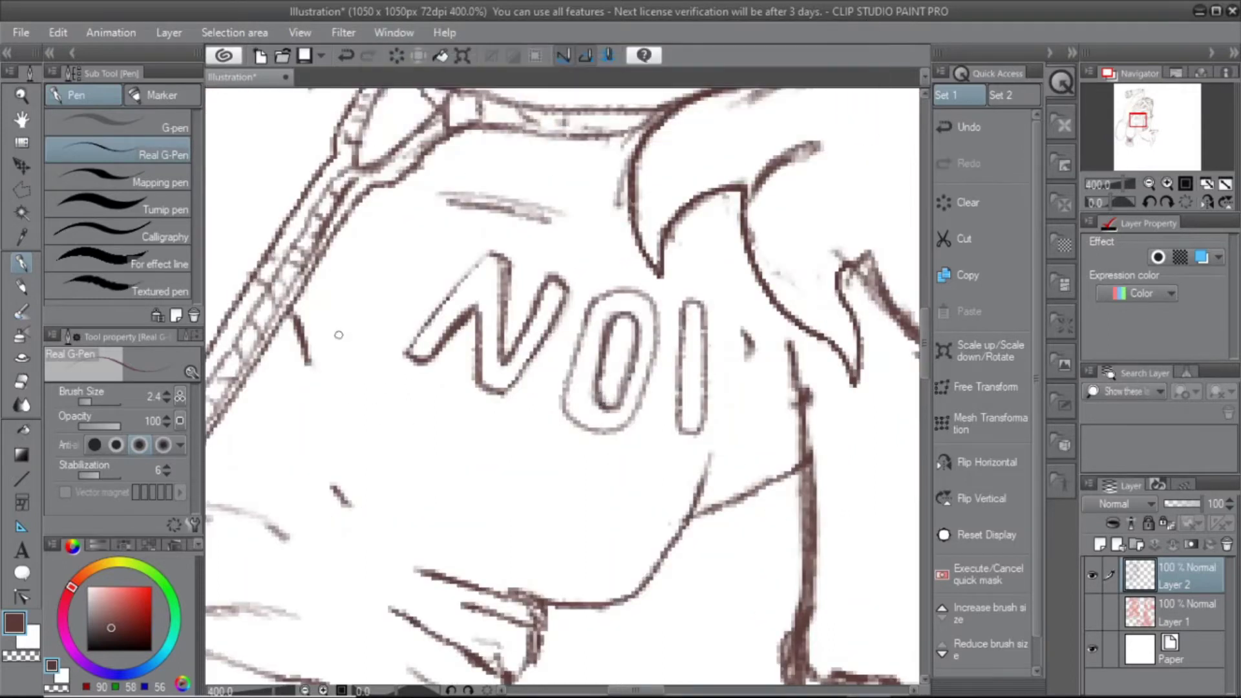
key("ctrl+minus")
key("ctrl+minus")
mouse_move(517, 362)
left_mouse_down()
mouse_move(446, 517)
mouse_move(517, 452)
mouse_move(595, 527)
mouse_move(529, 360)
mouse_move(556, 461)
left_mouse_up()
key("ctrl+plus")
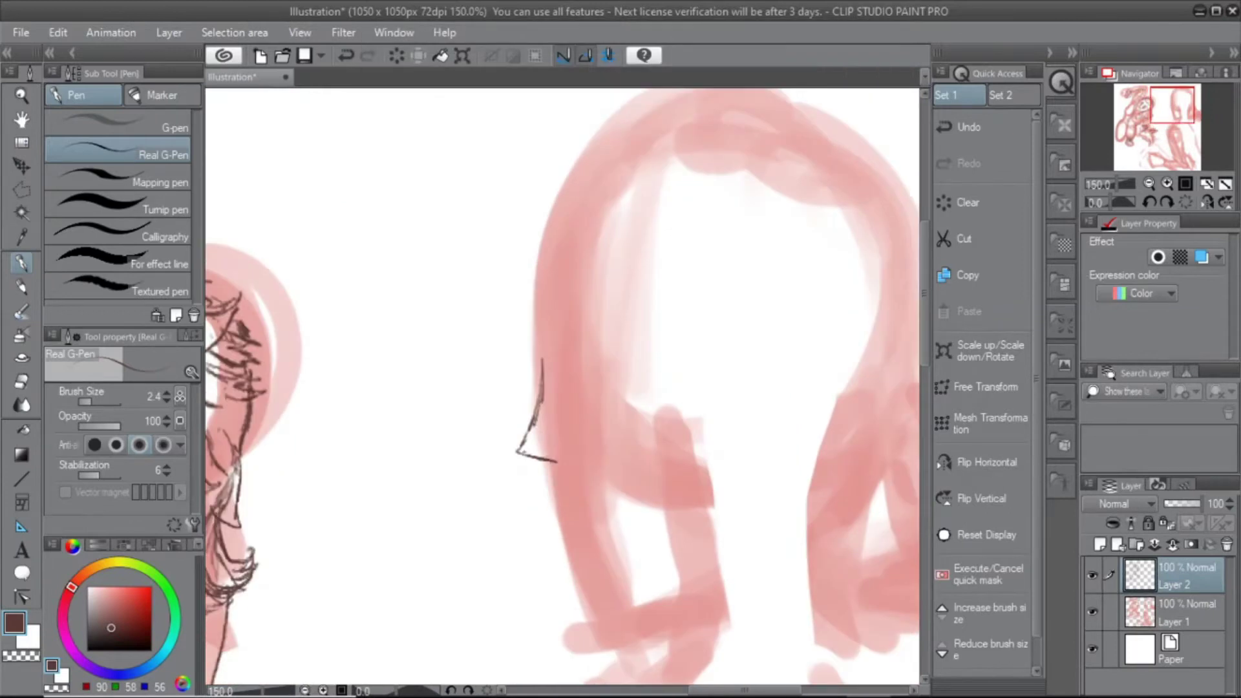
key("ctrl+z")
Erase the second figure's rough pink sketch from Layer 1
key("ctrl+minus")
key("e")
key("ctrl+minus")
mouse_move(595, 424)
left_mouse_down()
mouse_move(526, 560)
mouse_move(744, 272)
left_mouse_up()
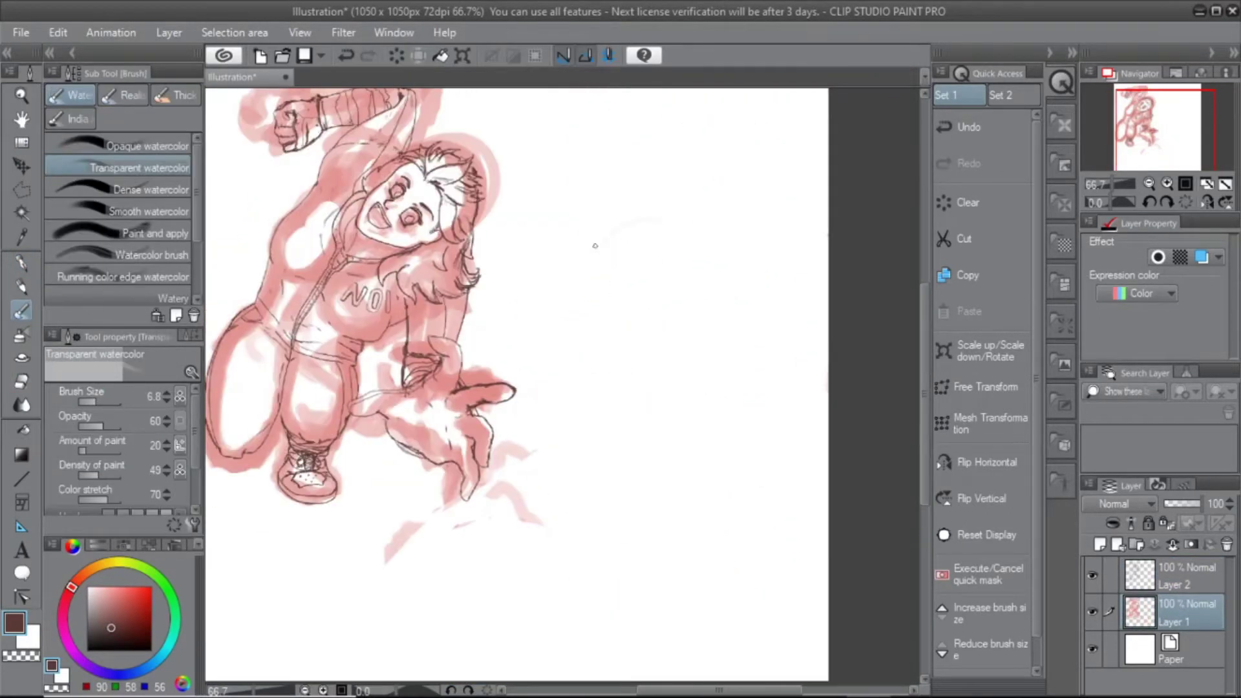
Block in a new second figure's head, neck, shoulders and torso on Layer 1 in pink Transparent watercolor
left_click(180, 546)
left_click(139, 167)
mouse_move(660, 182)
left_mouse_down()
mouse_move(638, 286)
mouse_move(673, 379)
mouse_move(677, 365)
mouse_move(696, 521)
left_mouse_up()
left_click_drag(821, 374, 654, 449)
mouse_move(737, 294)
left_mouse_down()
mouse_move(653, 452)
mouse_move(615, 471)
mouse_move(537, 653)
left_mouse_up()
left_click_drag(665, 452, 610, 581)
left_click_drag(827, 408, 692, 435)
left_click_drag(795, 434, 811, 556)
mouse_move(808, 569)
left_mouse_down()
mouse_move(643, 604)
mouse_move(653, 678)
left_mouse_up()
Sketch the second figure's bent arm and raised forearm in broad pink watercolor strokes
scroll(436, 666, "down", 1)
left_click_drag(498, 511, 446, 640)
left_click_drag(524, 439, 421, 556)
scroll(521, 513, "down", 2)
mouse_move(607, 385)
left_mouse_down()
mouse_move(564, 406)
mouse_move(488, 598)
left_mouse_up()
left_click_drag(595, 501, 536, 582)
left_click_drag(478, 611, 452, 501)
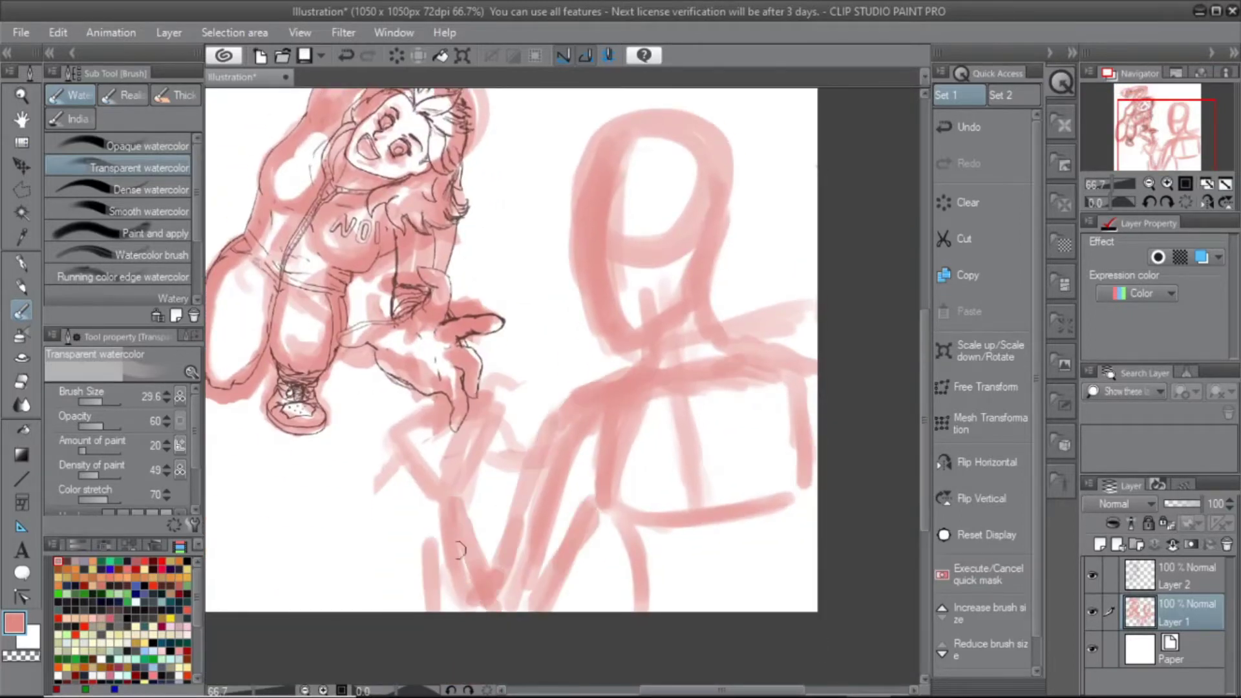
Sketch the second figure's raised hand as a fist at the end of the forearm, below the first figure's hand
scroll(436, 520, "up", 1)
left_click_drag(491, 327, 336, 352)
left_click_drag(485, 336, 481, 511)
left_click_drag(349, 355, 401, 453)
left_click_drag(452, 369, 511, 485)
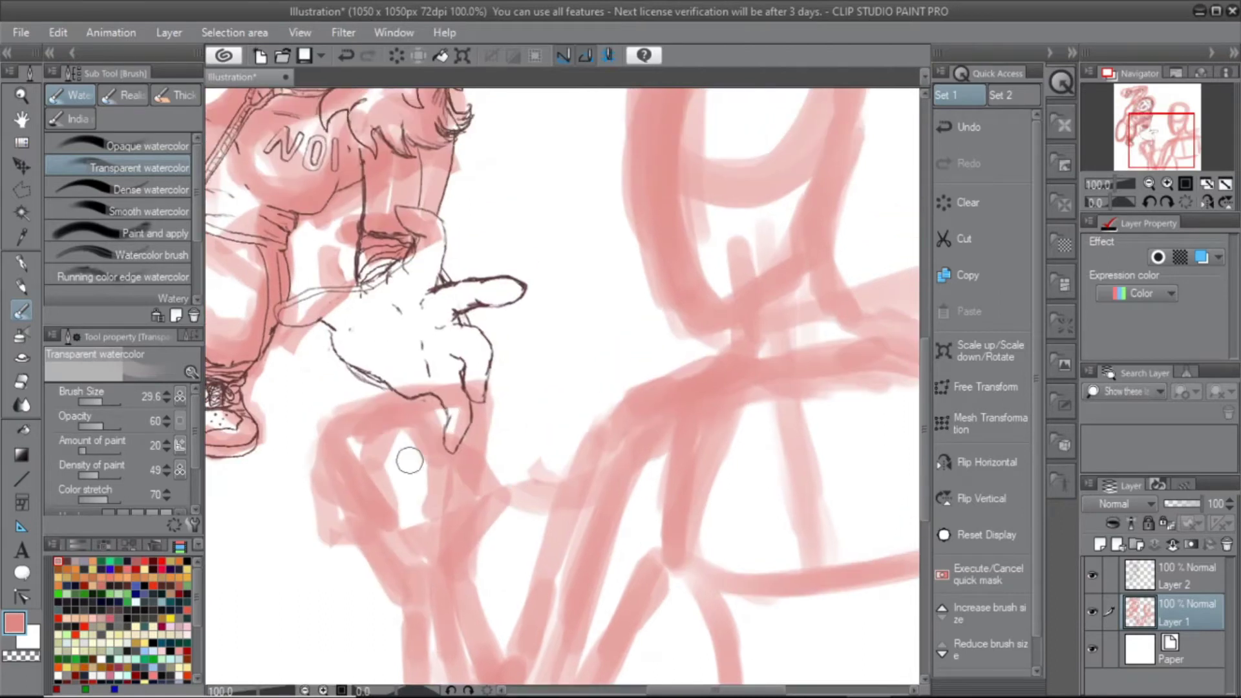
scroll(352, 504, "down", 3)
left_click_drag(310, 317, 226, 446)
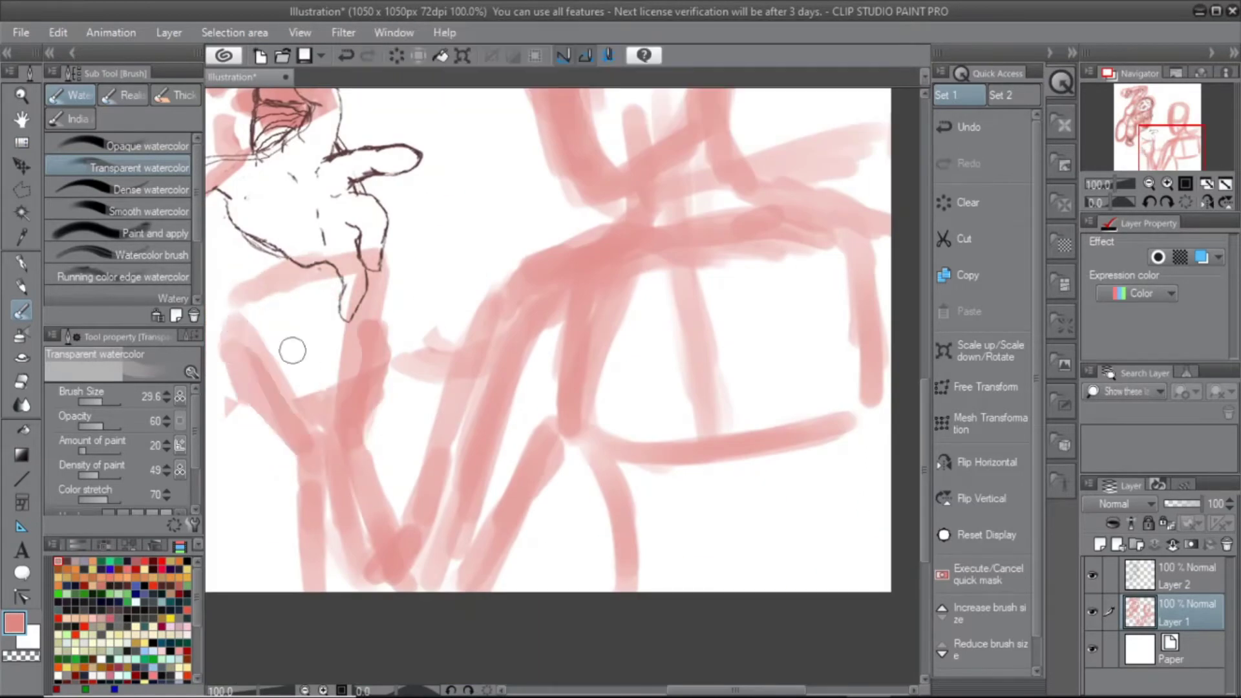
left_click_drag(382, 278, 272, 382)
left_click_drag(330, 278, 245, 395)
Strengthen the second figure's upper arm and sketch the contour lines of the chest
mouse_move(596, 292)
left_mouse_down()
mouse_move(408, 399)
mouse_move(452, 569)
left_mouse_up()
mouse_move(549, 349)
left_mouse_down()
mouse_move(607, 380)
mouse_move(465, 360)
left_mouse_up()
scroll(466, 360, "down", 2)
mouse_move(698, 537)
left_mouse_down()
mouse_move(703, 459)
mouse_move(485, 393)
mouse_move(595, 360)
mouse_move(559, 420)
mouse_move(501, 369)
left_mouse_up()
Sketch the second figure's narrow eye, brow, grinning mouth and jaw in pink watercolor at brush size 10.3
scroll(685, 462, "up", 3)
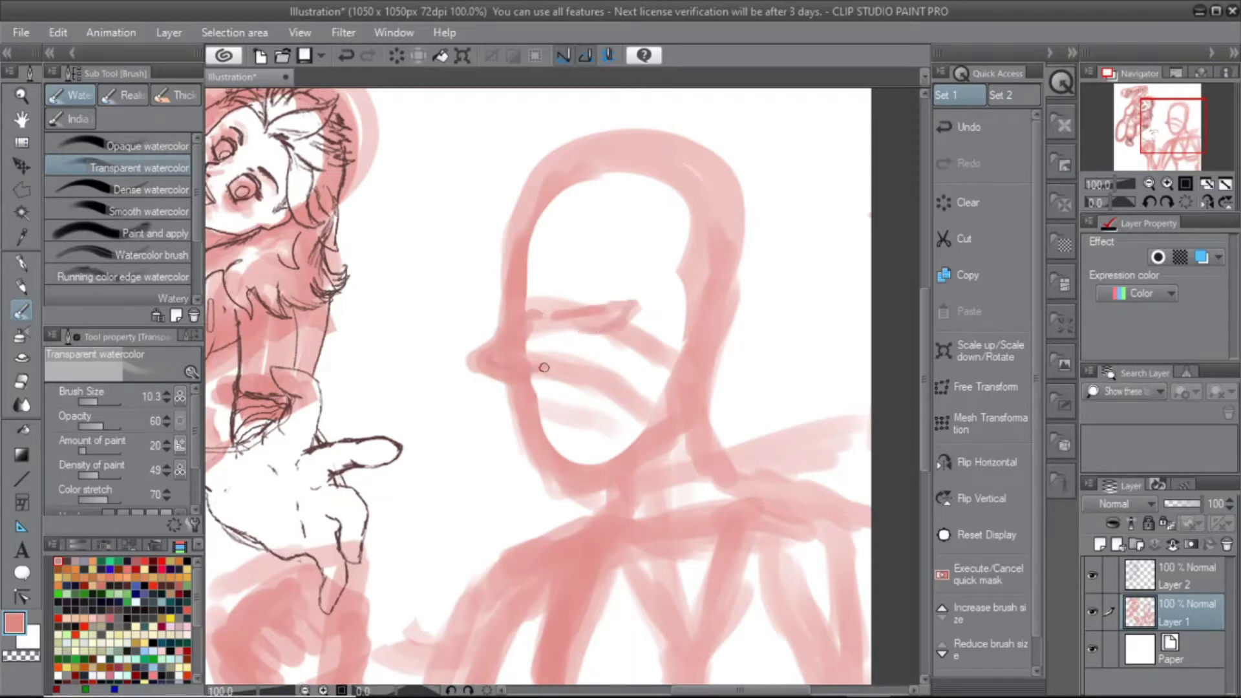
left_click_drag(527, 401, 662, 377)
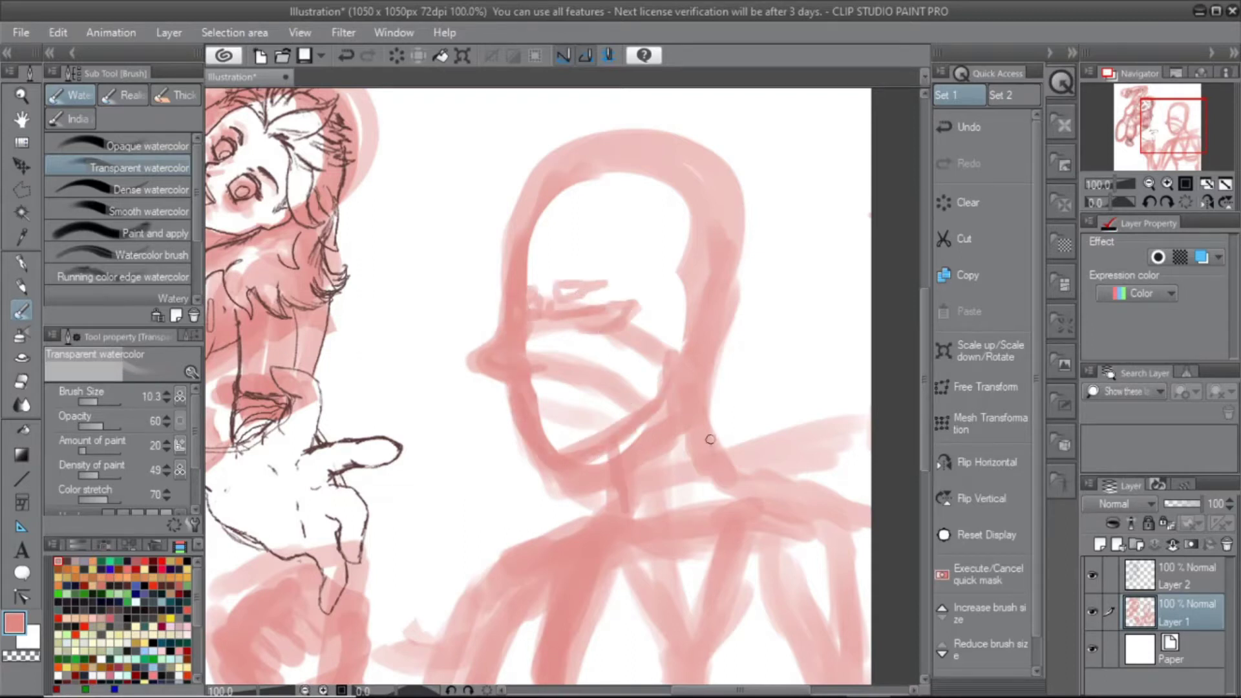
scroll(546, 410, "up", 3)
mouse_move(545, 410)
left_mouse_down()
mouse_move(620, 407)
mouse_move(611, 416)
left_mouse_up()
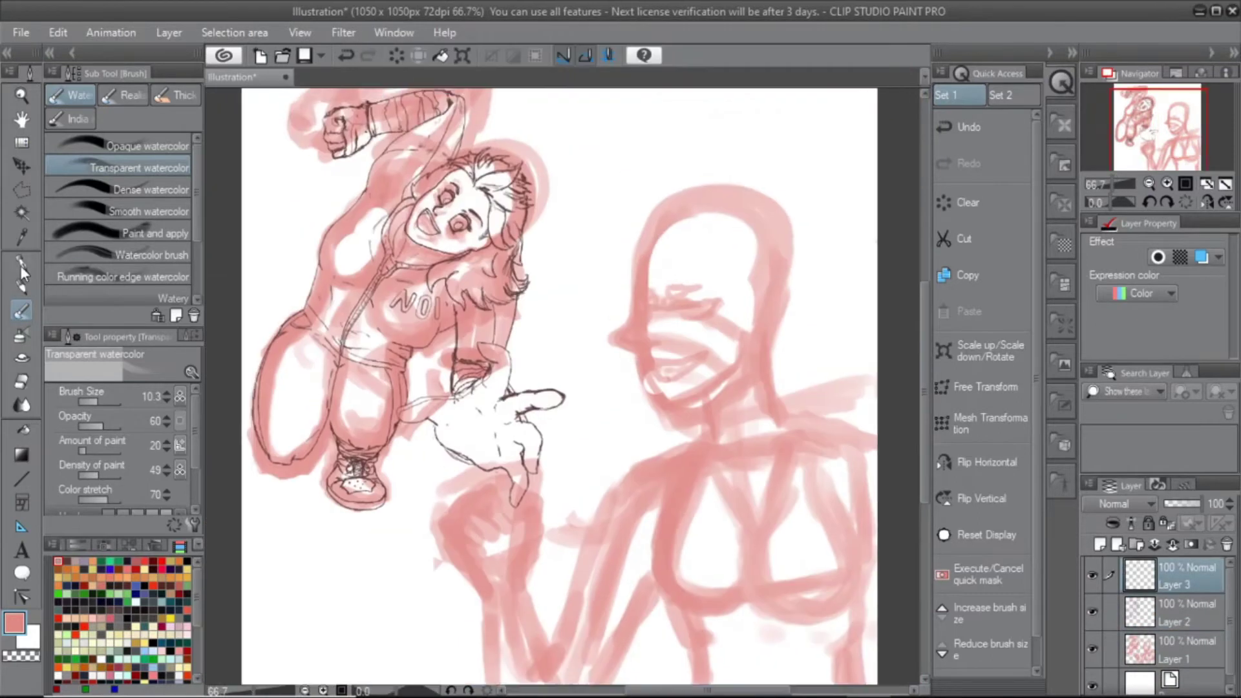
Ink the second figure's pointed nose on Layer 3 with the Real G-Pen
left_click(22, 262)
key("ctrl+plus")
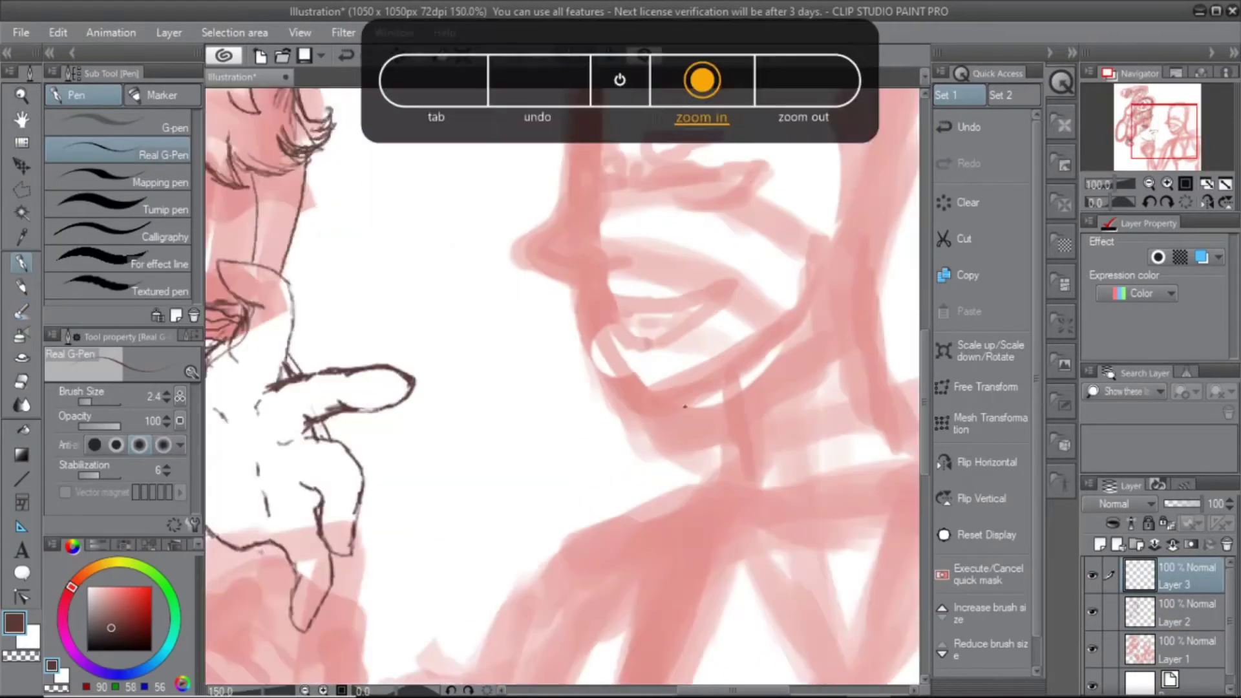
key("ctrl+plus")
key("ctrl+z")
left_click_drag(427, 492, 407, 474)
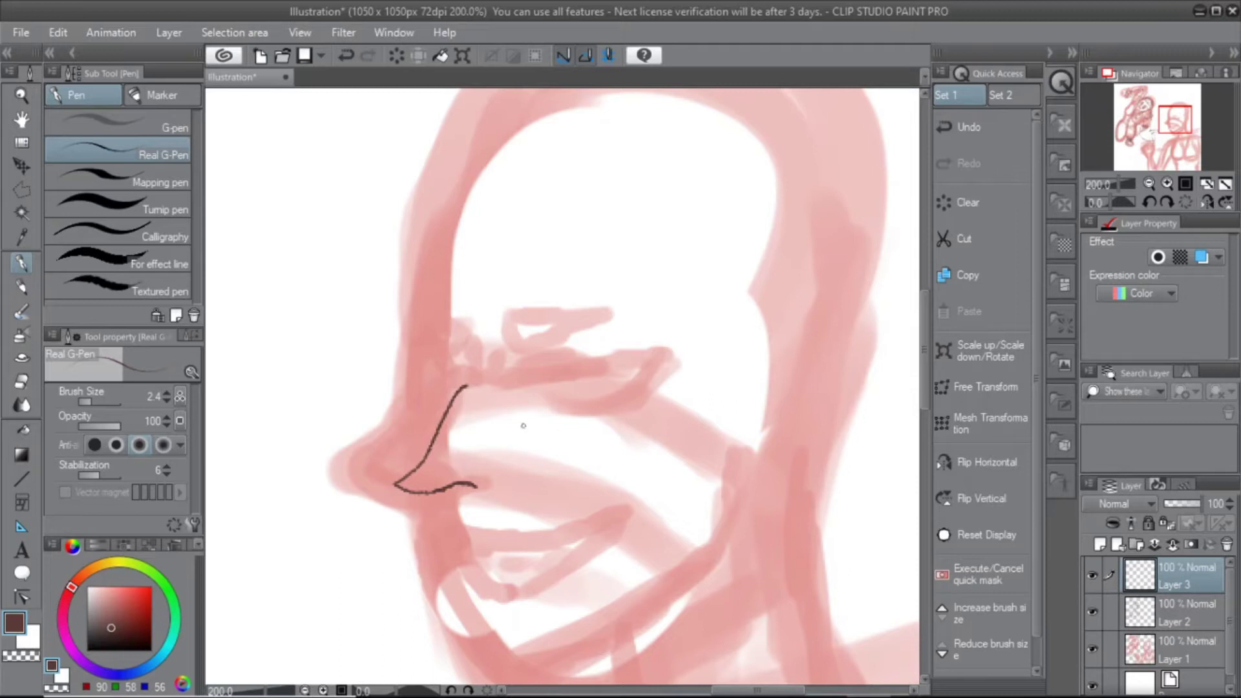
key("ctrl+z")
left_click_drag(396, 482, 471, 395)
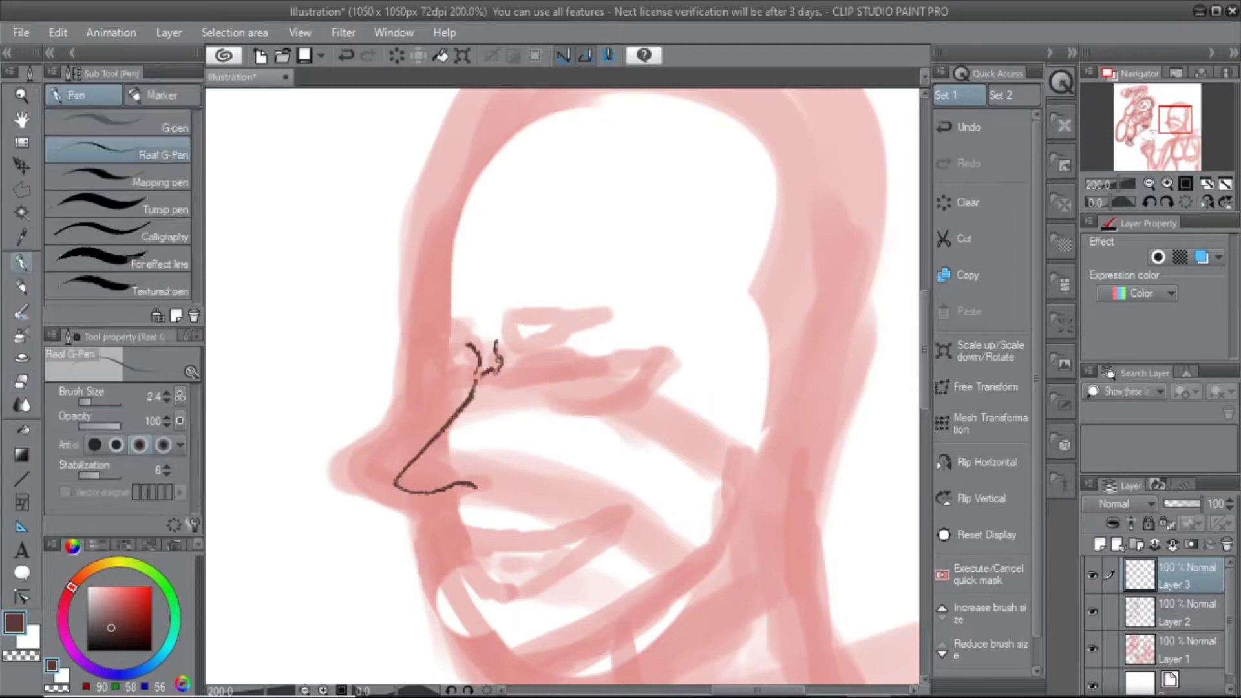
Ink short frown wrinkles between the brows at the bridge of the nose
left_click_drag(509, 349, 480, 388)
scroll(429, 431, "down", 1)
key("ctrl+plus")
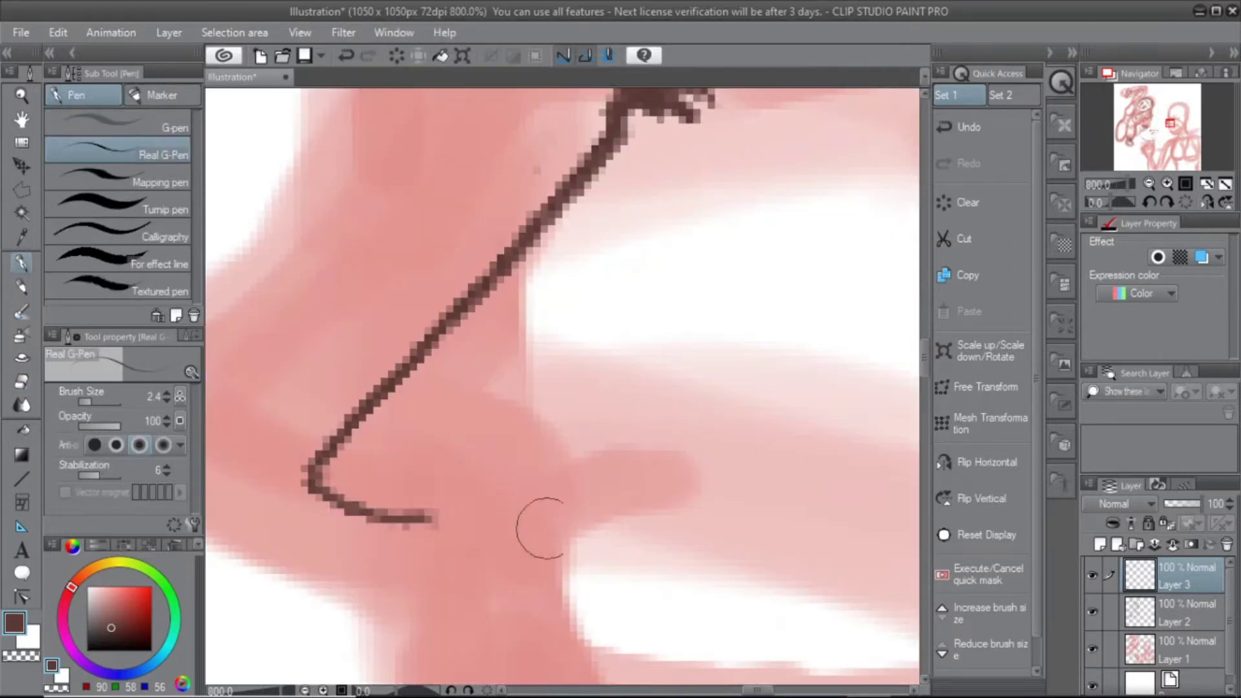
key("ctrl+minus")
Ink the slanted upper eyelid and the curved lower eyelid of the second figure's narrow eye
left_click_drag(496, 316, 903, 183)
key("ctrl+minus")
left_click_drag(538, 395, 410, 478)
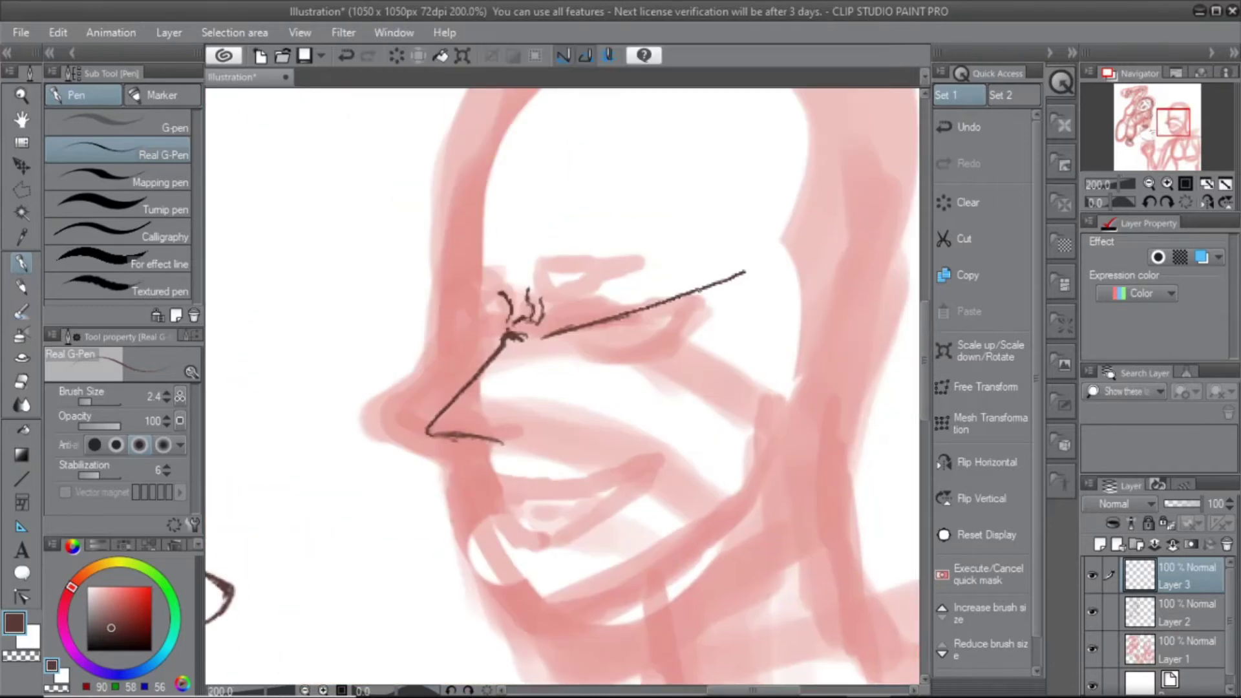
key("ctrl+plus")
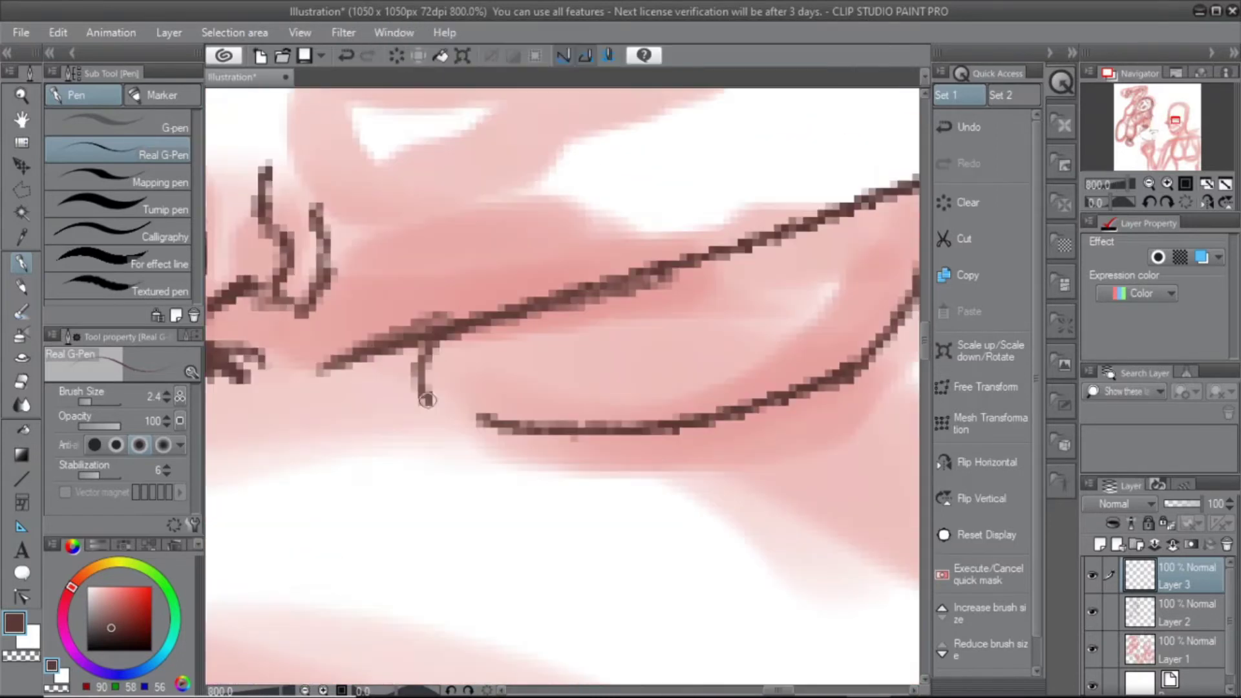
key("ctrl+minus")
key("ctrl+z")
left_click_drag(621, 336, 528, 343)
key("ctrl+z")
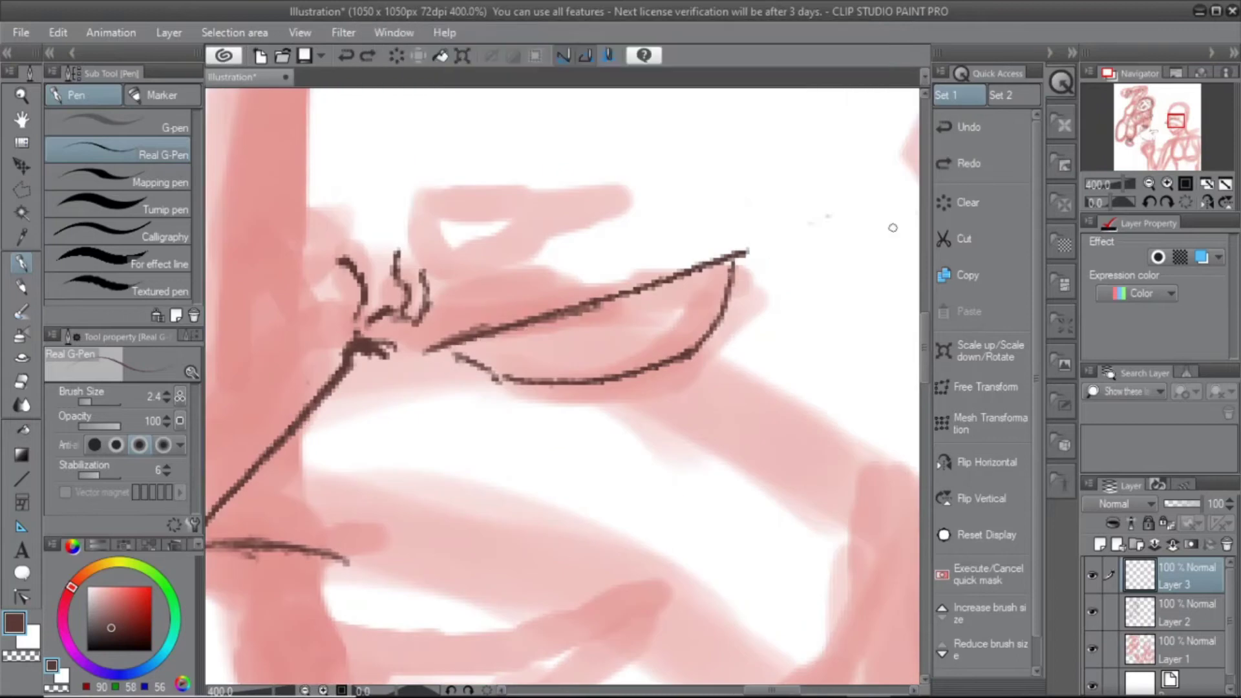
Ink the angular eyebrow, the crease above the eyelid and the brow folds beside the nose bridge
left_click_drag(352, 336, 411, 388)
mouse_move(576, 431)
left_mouse_down()
mouse_move(550, 318)
mouse_move(505, 392)
left_mouse_up()
left_click_drag(444, 341, 672, 275)
mouse_move(438, 293)
left_mouse_down()
mouse_move(600, 193)
mouse_move(475, 331)
left_mouse_up()
Ink the front of the face, the rounded chin and the jawline rising towards the ear
scroll(775, 409, "down", 3)
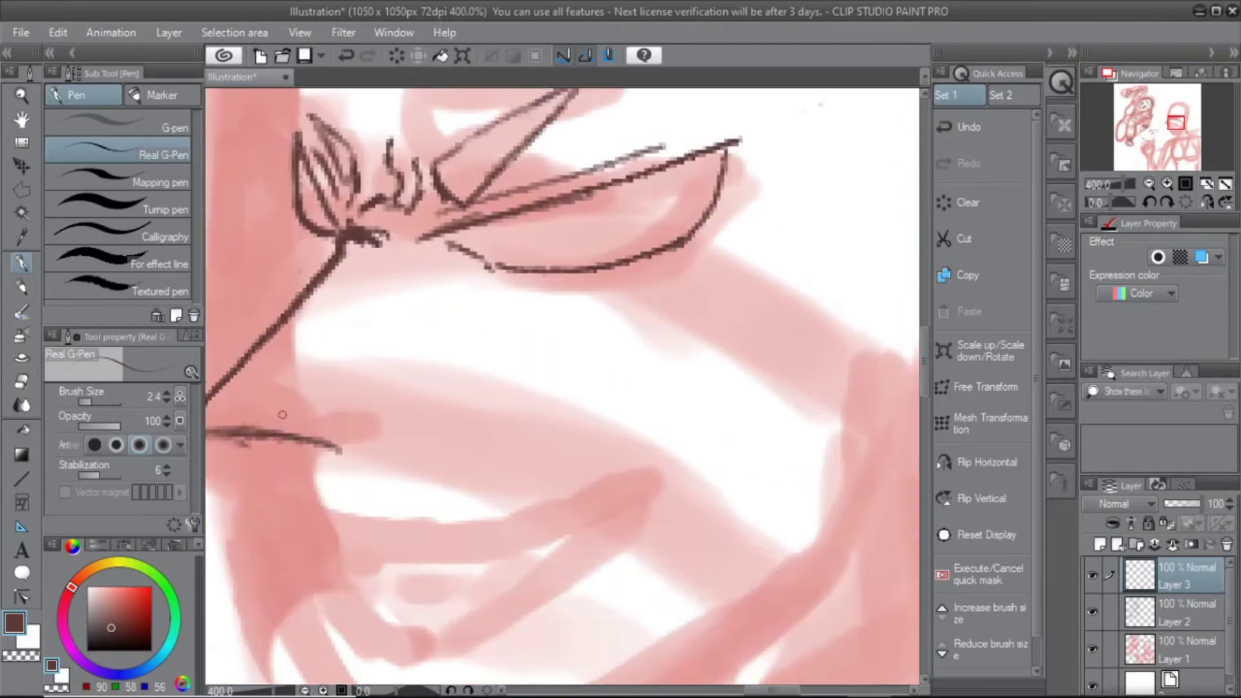
left_click_drag(595, 349, 511, 399)
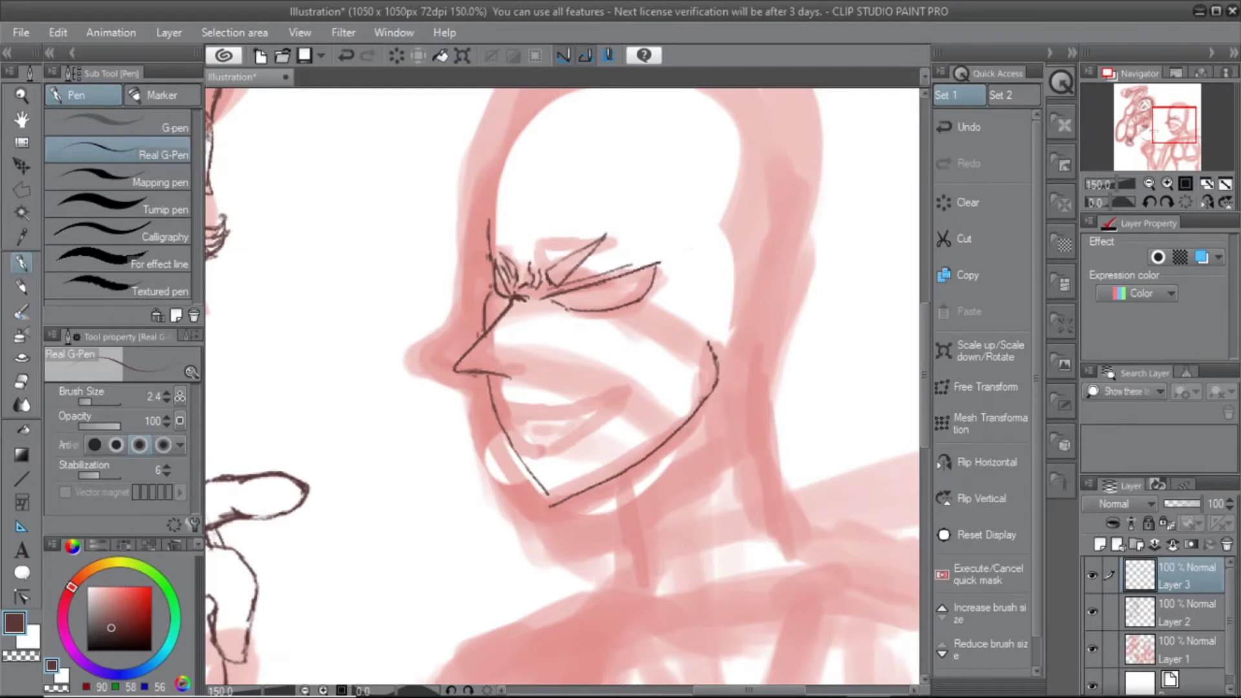
scroll(619, 467, "up", 4)
left_click_drag(330, 308, 439, 536)
left_click_drag(410, 498, 482, 539)
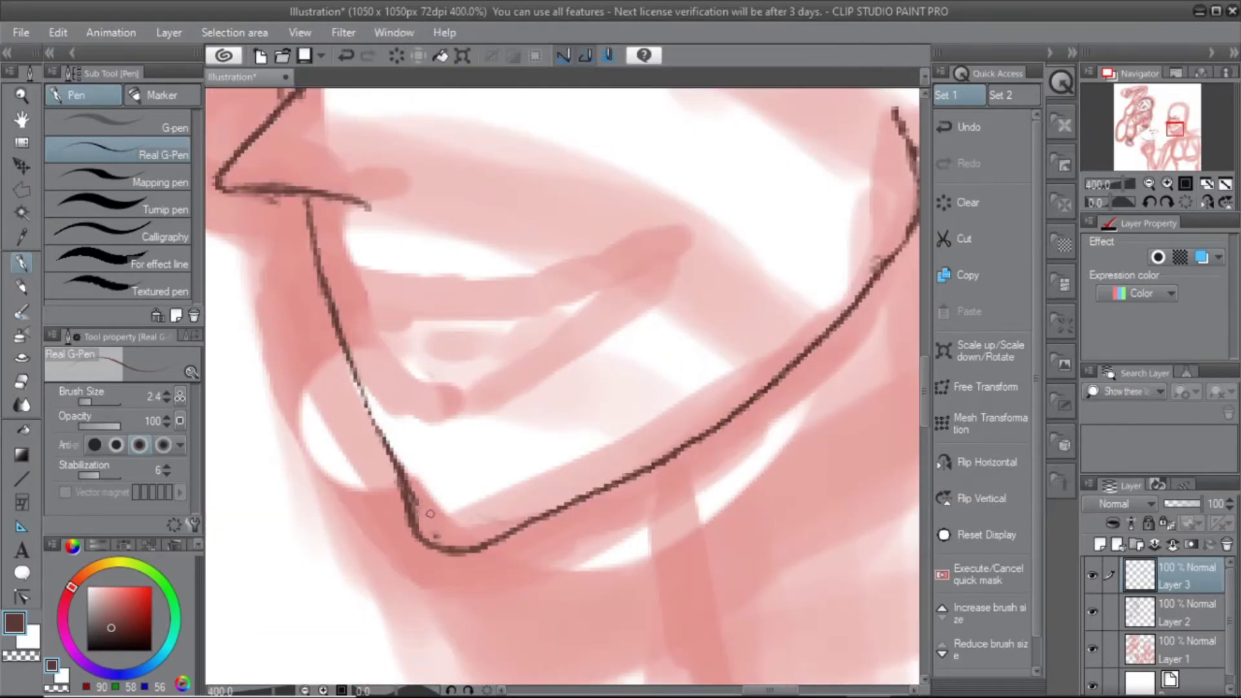
scroll(423, 481, "down", 3)
key("ctrl+z")
left_click_drag(552, 378, 622, 403)
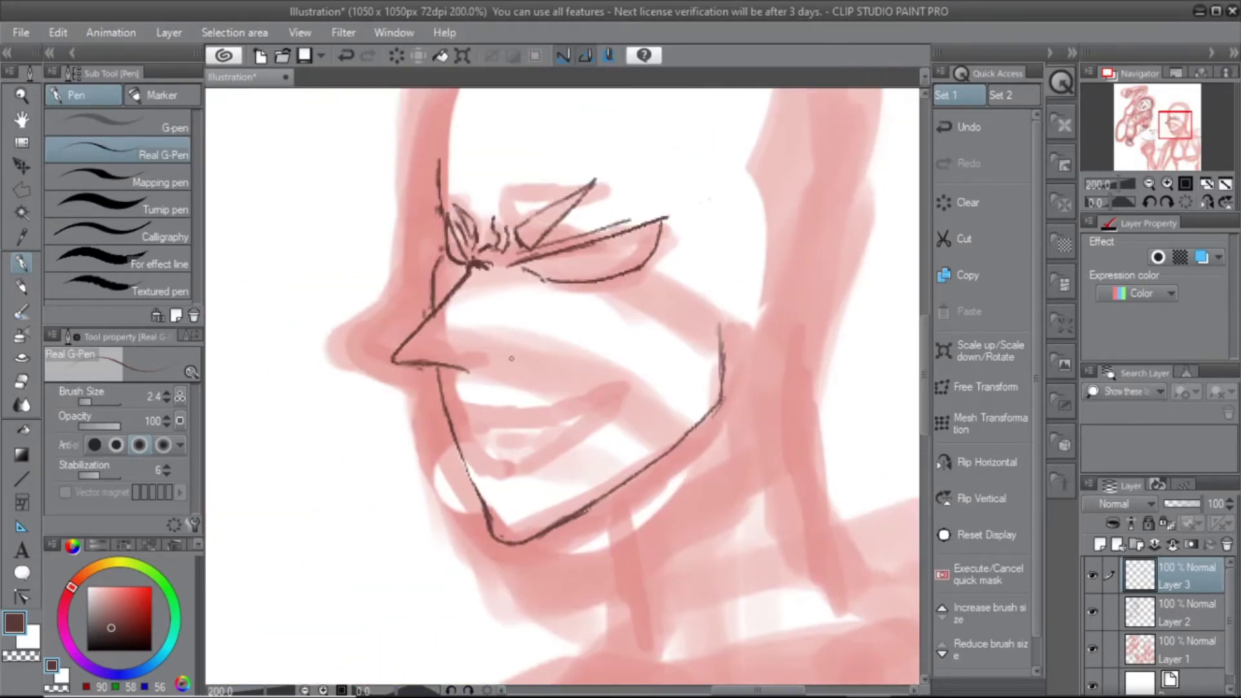
Ink short lashes along the upper eyelid and a small round iris with a pupil
left_click_drag(512, 358, 568, 391)
key("ctrl+plus")
mouse_move(488, 446)
left_mouse_down()
mouse_move(461, 421)
mouse_move(598, 457)
mouse_move(831, 310)
mouse_move(744, 259)
mouse_move(462, 375)
left_mouse_up()
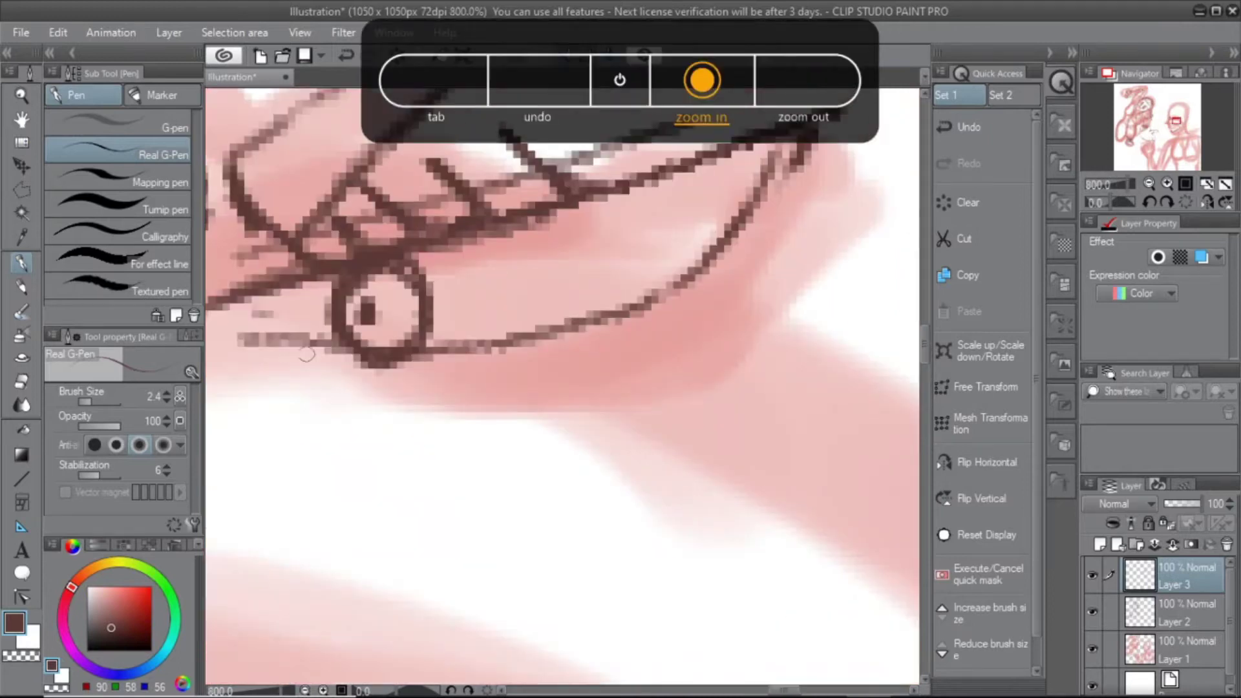
key("ctrl+z")
Redraw the lower eyelid, then select the eye with a polyline selection and stretch it slightly wider
left_click_drag(410, 343, 695, 236)
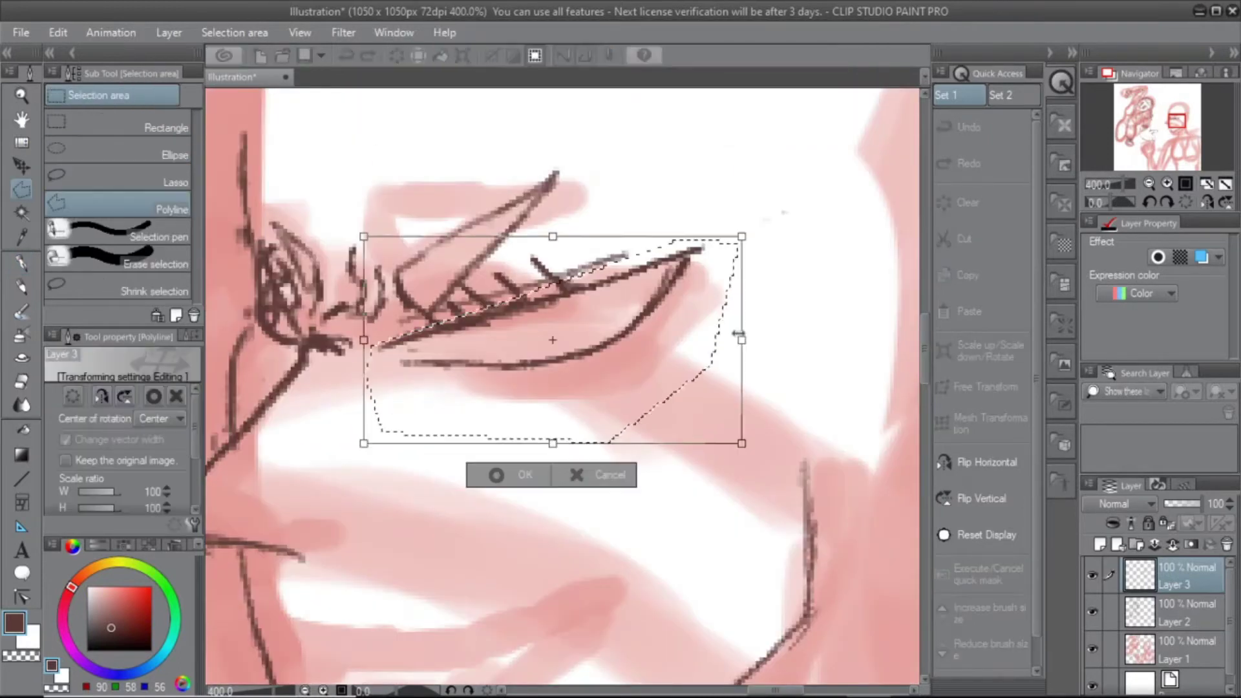
left_click_drag(737, 334, 766, 336)
key("Return")
key("p")
key("ctrl+z")
key("ctrl+z")
Ink the wide open grinning mouth with its curled corner, inner teeth line and tongue
left_click_drag(410, 398, 788, 345)
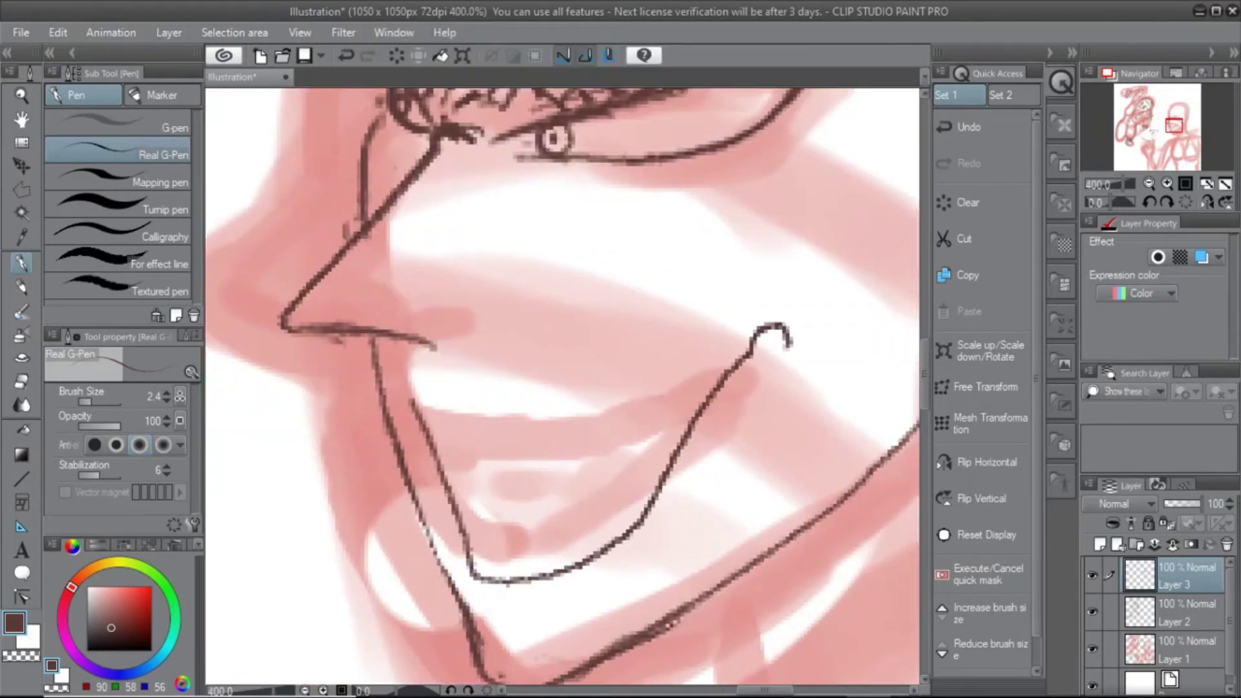
left_click_drag(532, 538, 637, 401)
key("ctrl+minus")
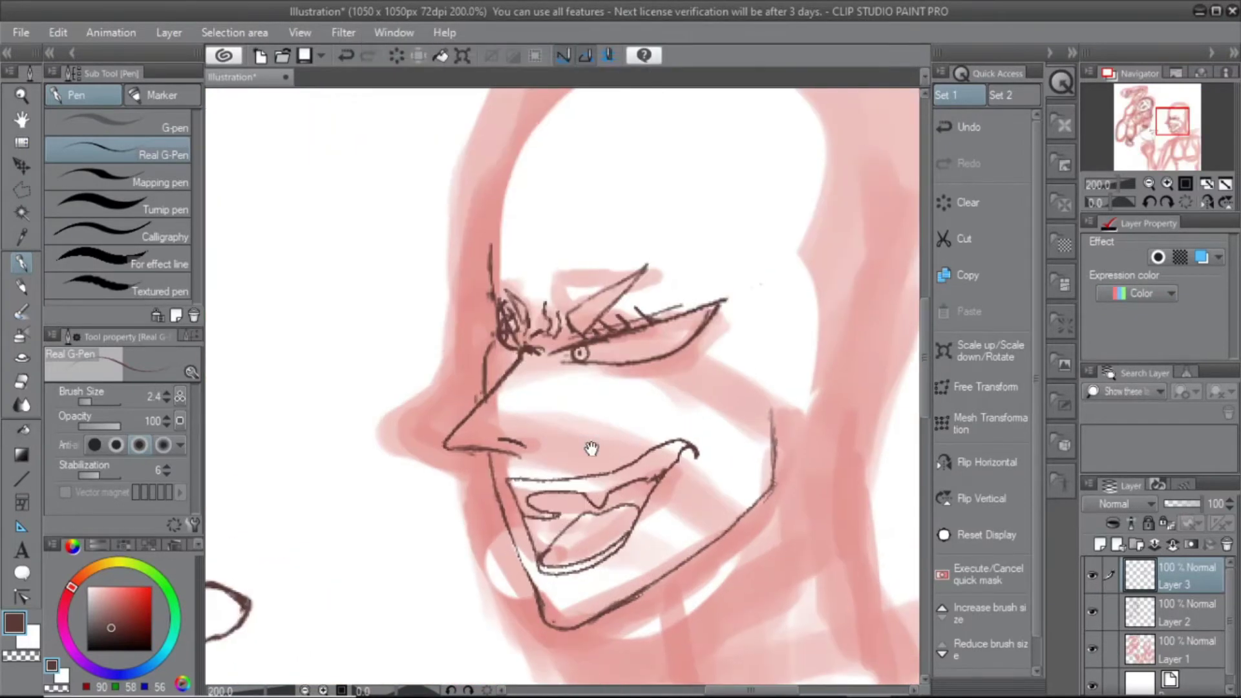
Ink the curved outline of the ear above the end of the jawline
left_click_drag(592, 448, 446, 446)
left_click_drag(568, 396, 632, 498)
key("ctrl+minus")
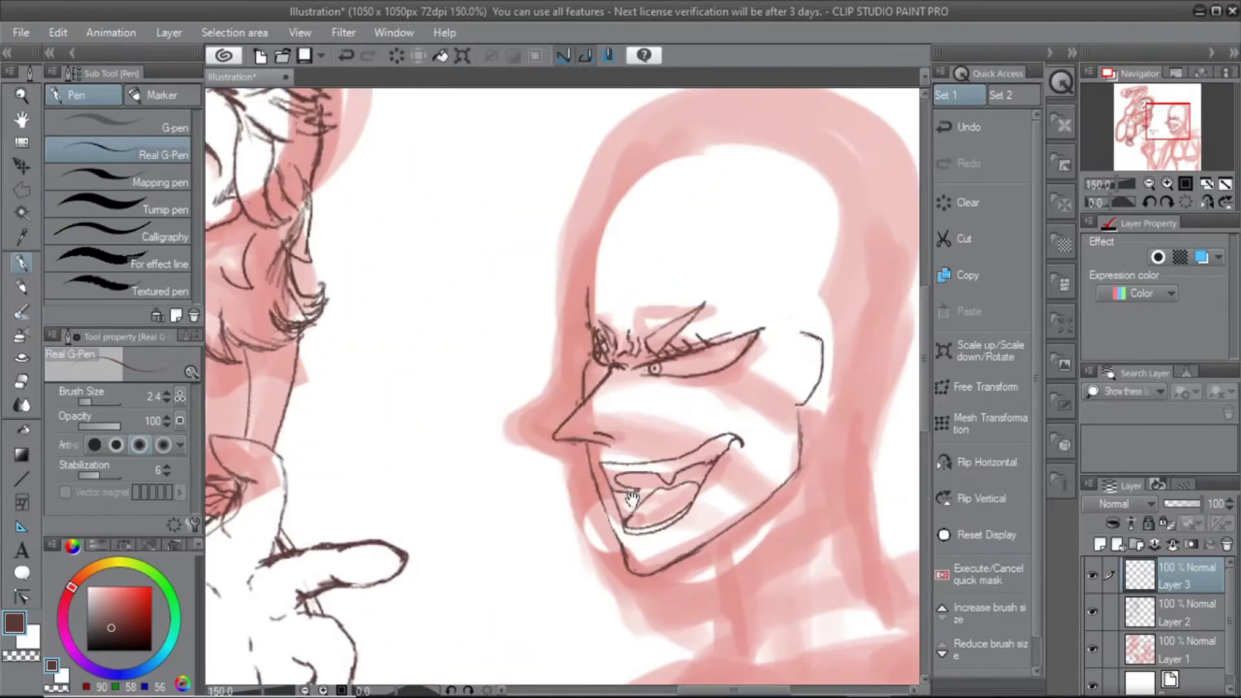
left_click_drag(743, 444, 692, 394)
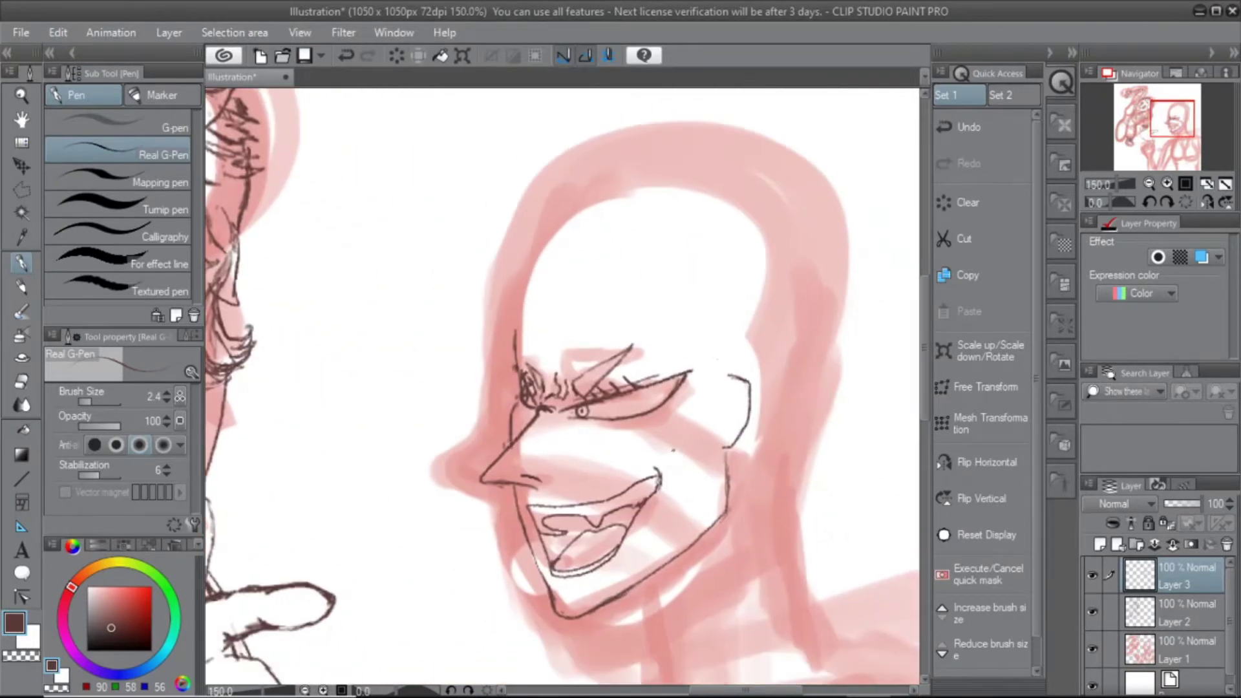
Ink short lashes along the curved lower eyelid
scroll(692, 394, "up", 5)
key("ctrl+minus")
key("ctrl+minus")
key("ctrl+minus")
key("ctrl+minus")
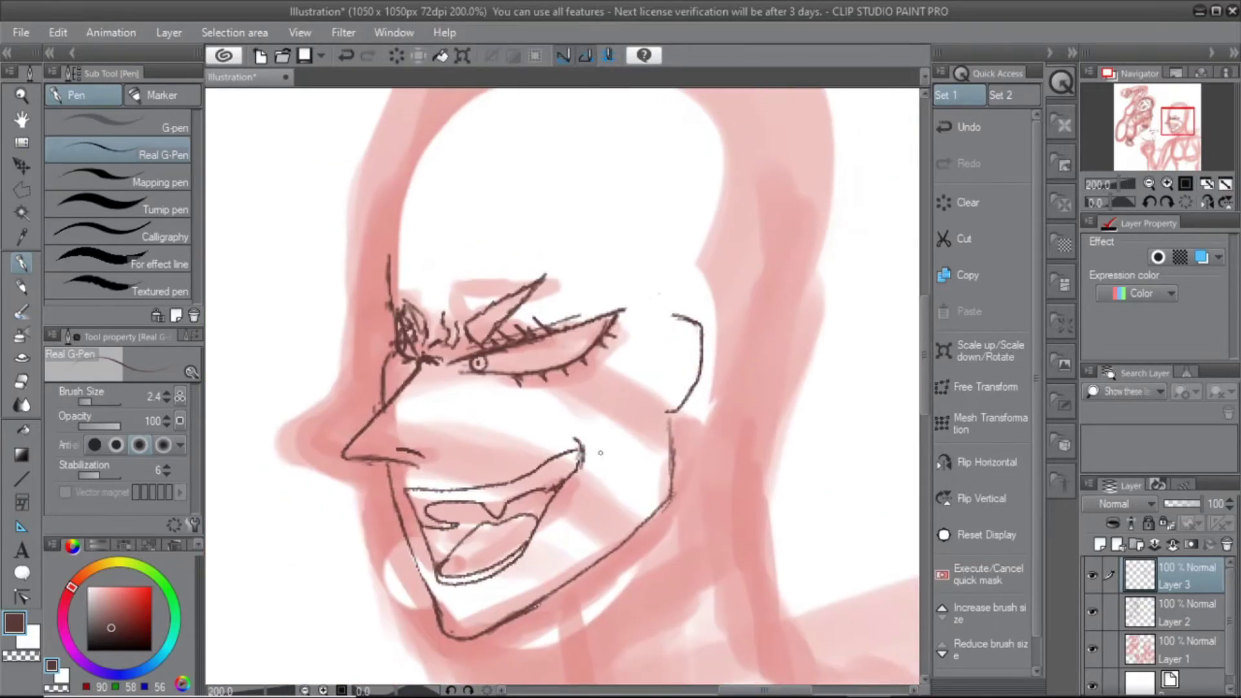
Ink the two curved edges of a large forelock sweeping down across the forehead to the brow
scroll(645, 161, "up", 3)
key("ctrl+z")
left_click_drag(402, 452, 532, 241)
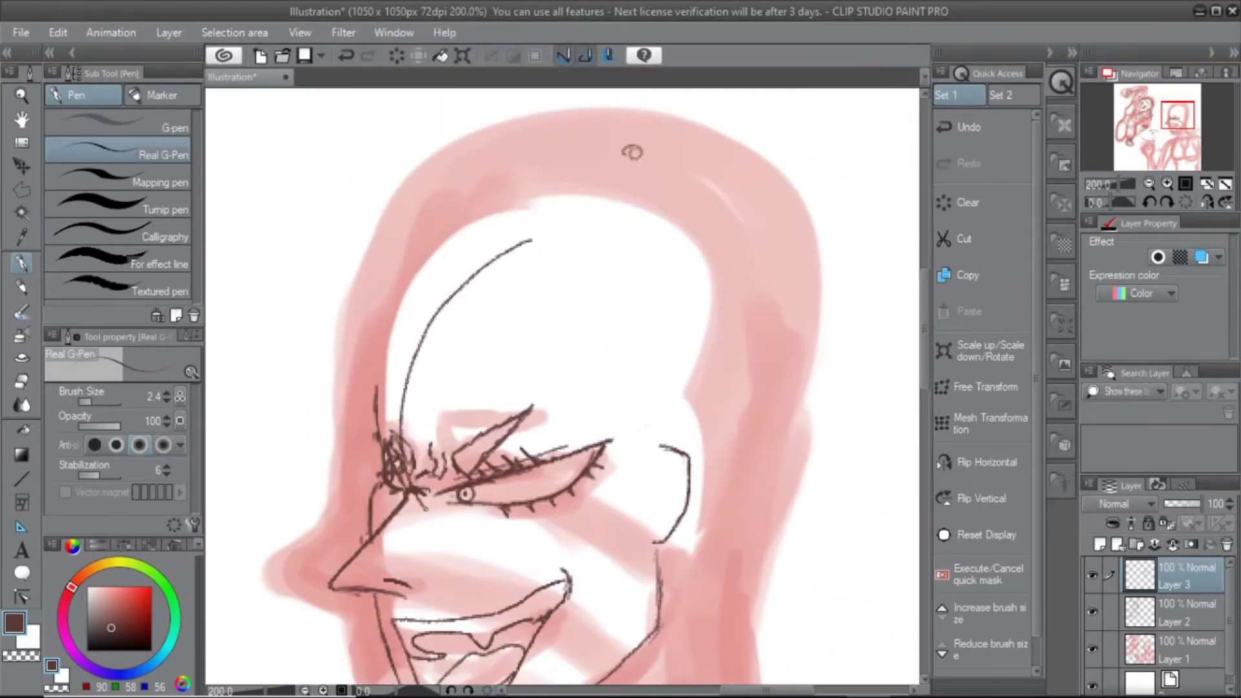
key("ctrl+plus")
key("ctrl+minus")
scroll(562, 388, "up", 2)
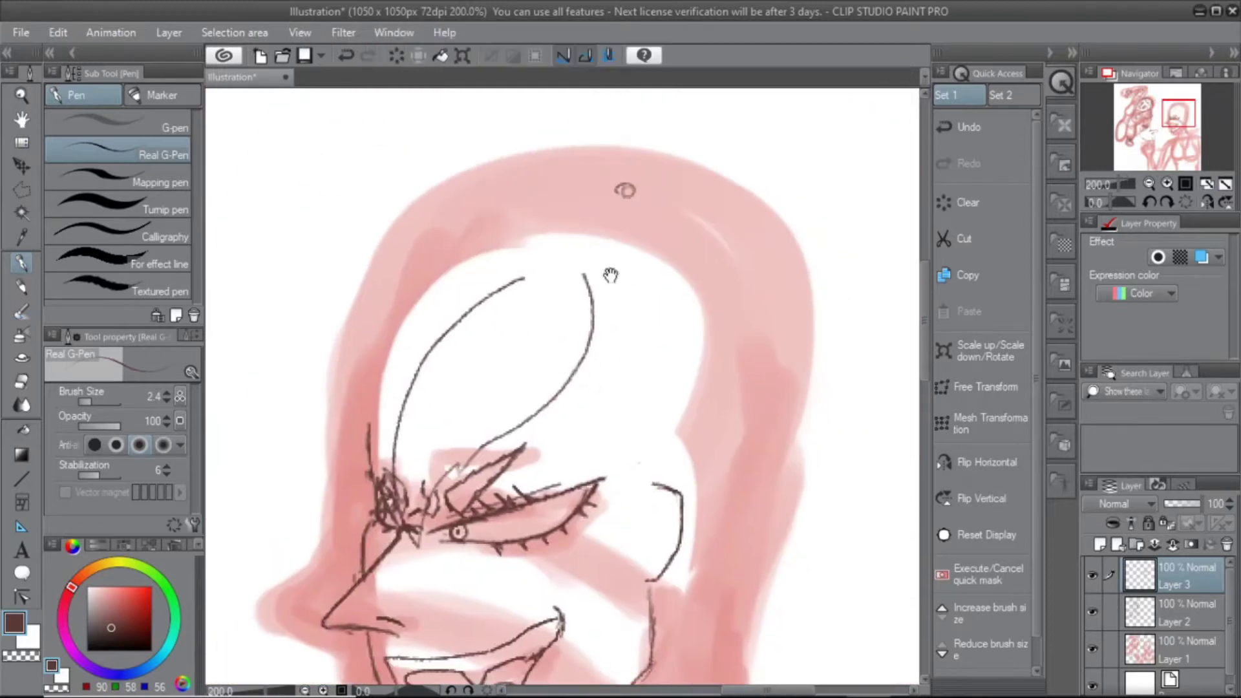
Ink a side lock curving from the forelock past the outer eye corner and over the ear
scroll(562, 388, "right", 2)
key("ctrl+z")
left_click_drag(489, 404, 588, 517)
key("ctrl+plus")
key("ctrl+z")
left_click_drag(423, 268, 578, 514)
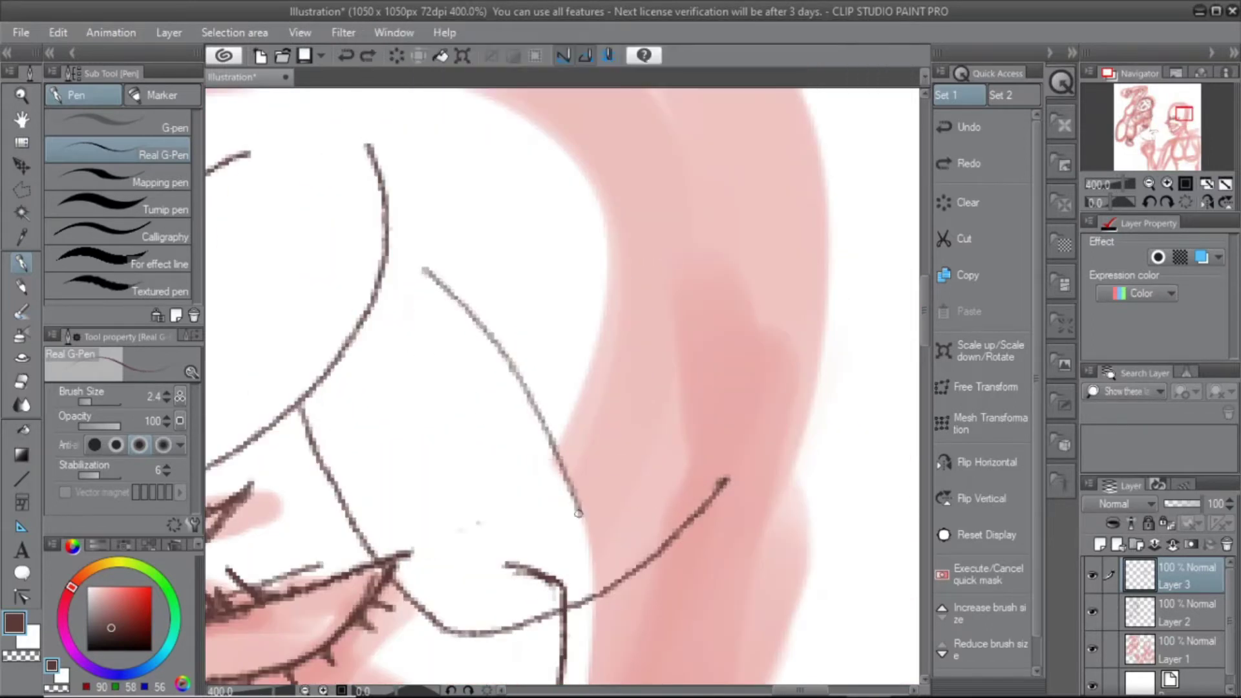
Ink a pointed lock jutting out in front of the forehead and upswept tufts on the crown
scroll(530, 587, "down", 5)
scroll(407, 438, "up", 3)
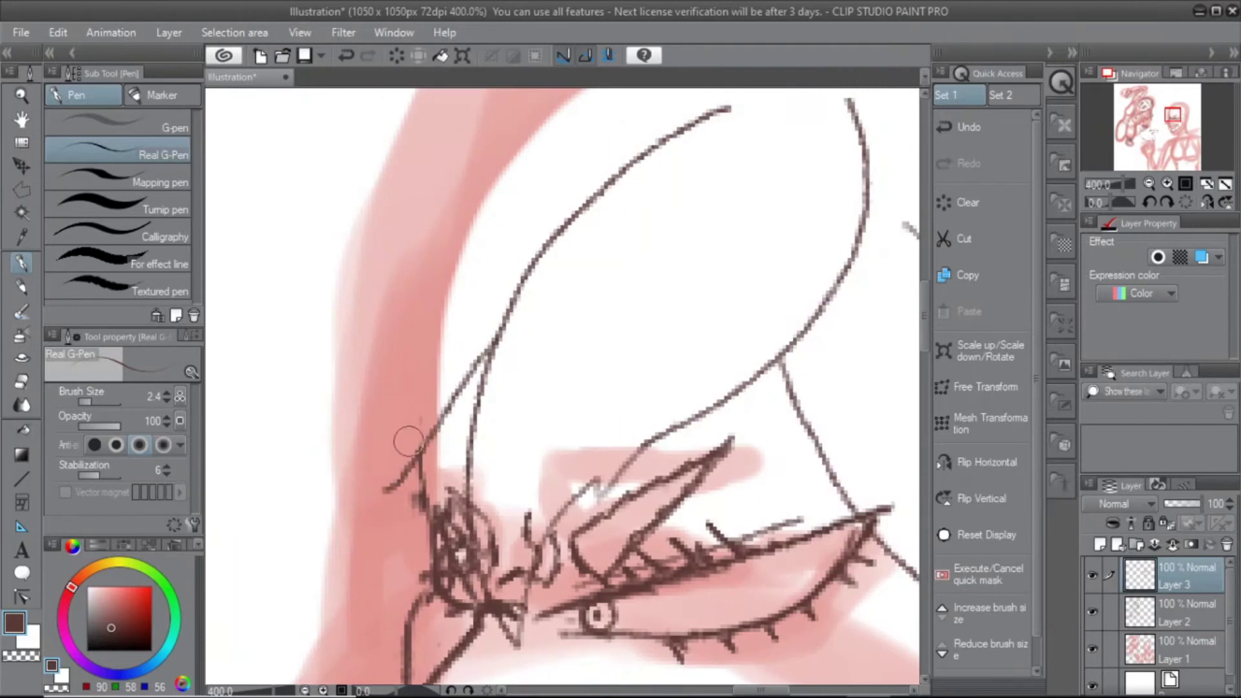
key("ctrl+minus")
scroll(562, 388, "up", 2)
left_click_drag(624, 169, 534, 302)
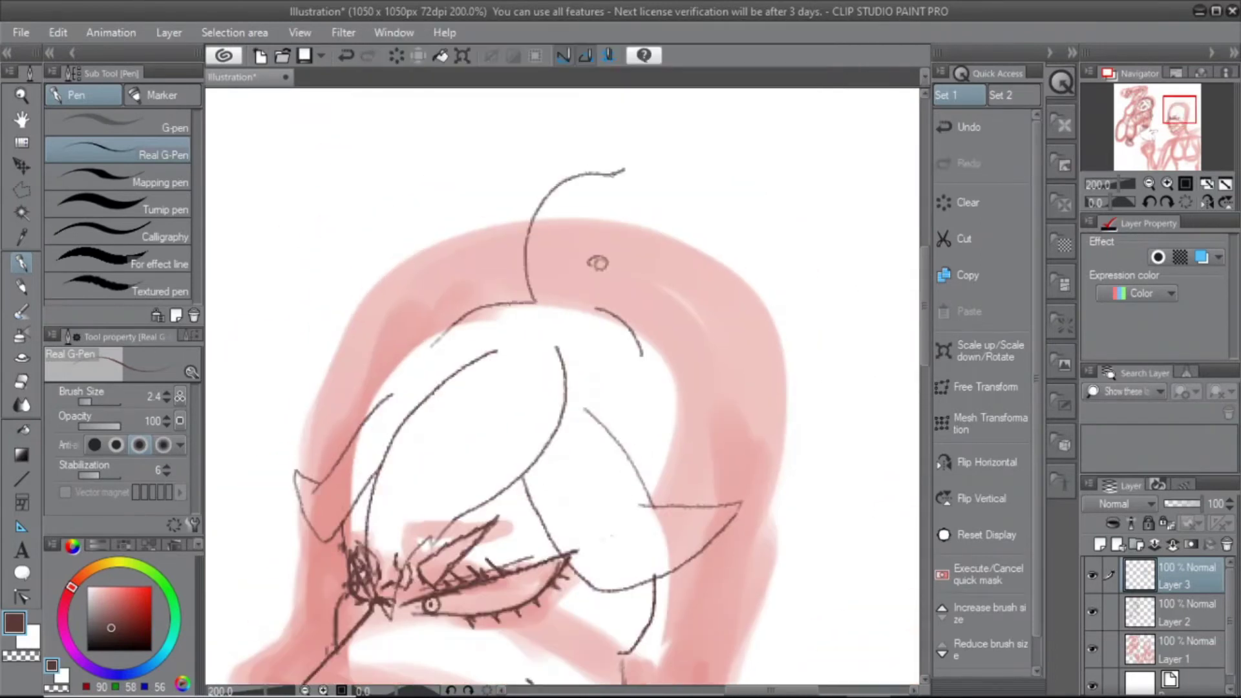
scroll(681, 251, "down", 3)
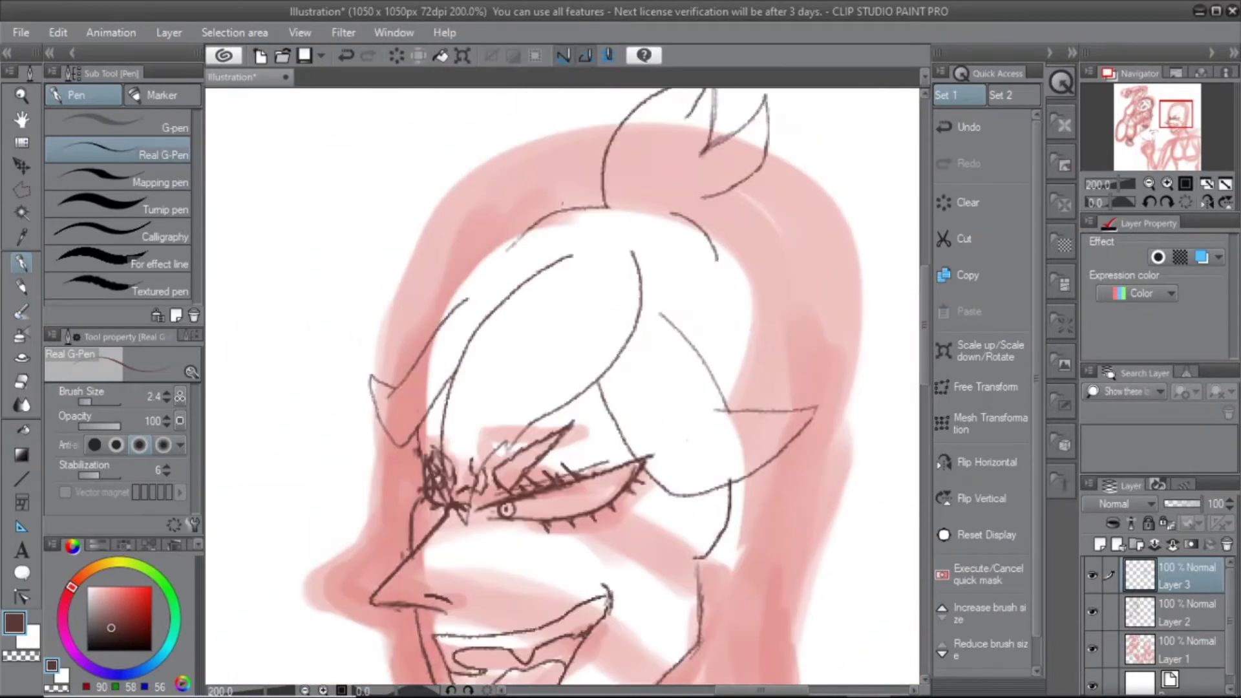
Undo the last hair stroke and ink pointed, upswept tufts down the back of the head and along the front hairline
key("ctrl+z")
left_click_drag(624, 204, 678, 336)
key("Tab")
left_click_drag(675, 266, 688, 341)
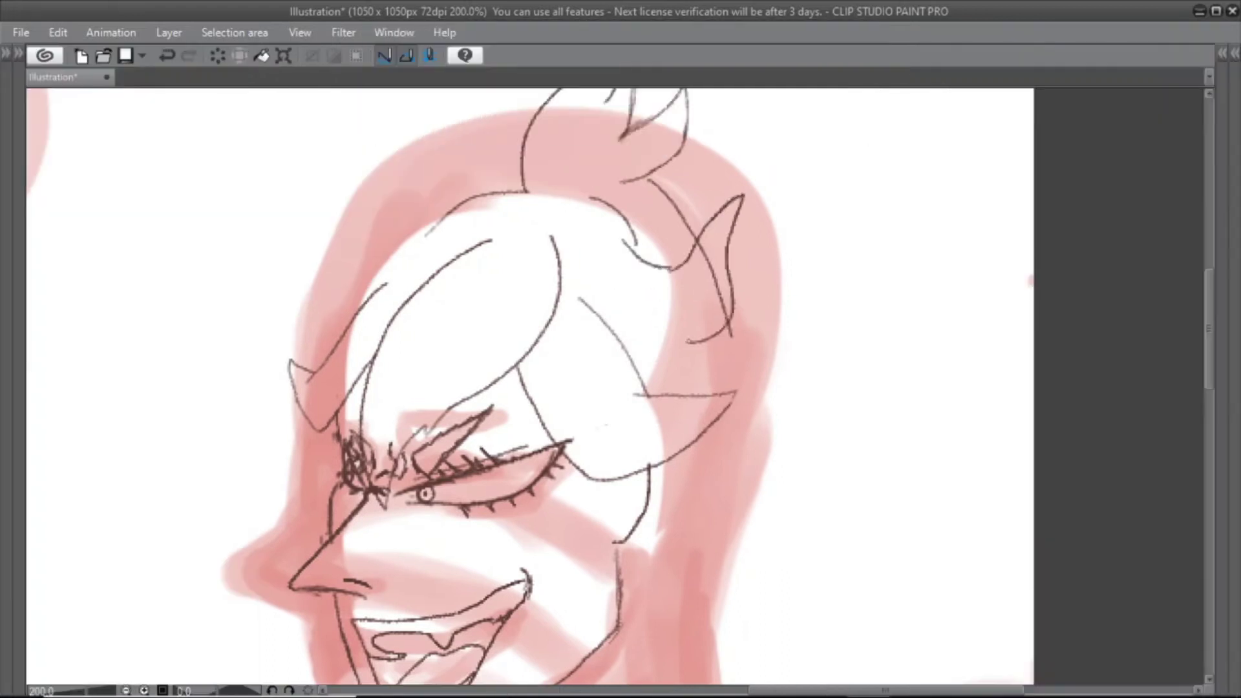
mouse_move(562, 388)
left_mouse_down()
mouse_move(664, 374)
mouse_move(503, 288)
mouse_move(522, 286)
left_mouse_up()
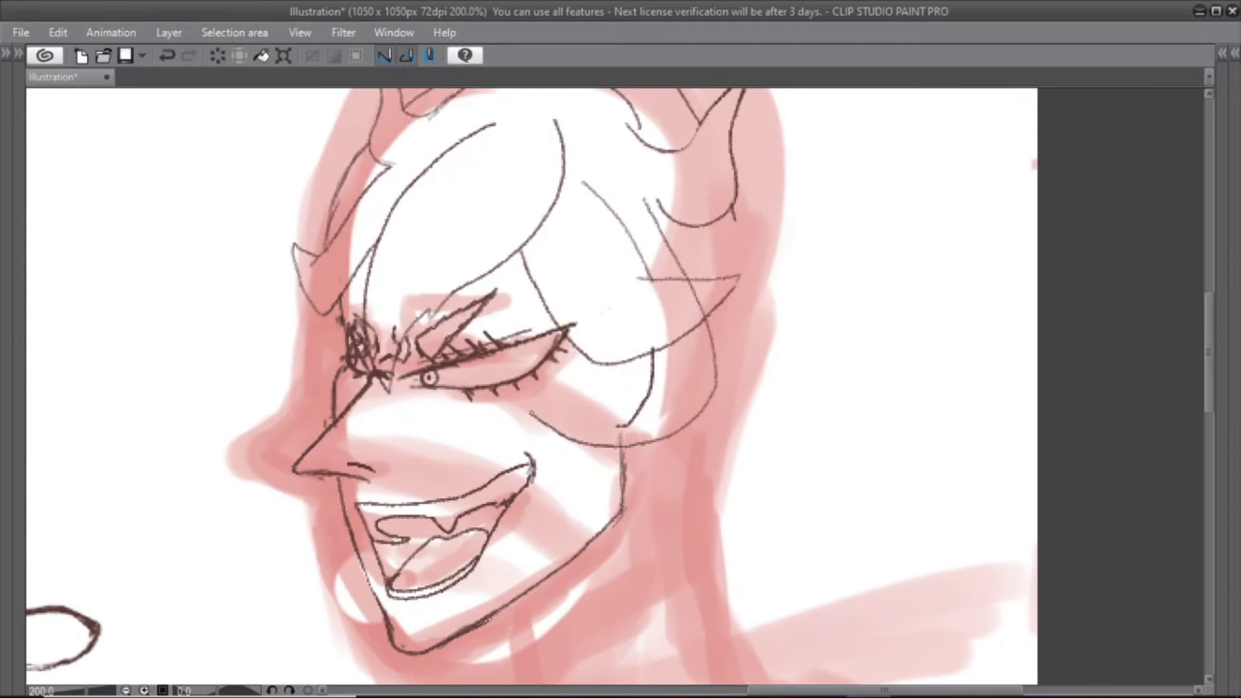
Ink the lock below the ear sweeping to a point beside the mouth corner, plus a thin strand falling in front of the brow
scroll(639, 405, "up", 3)
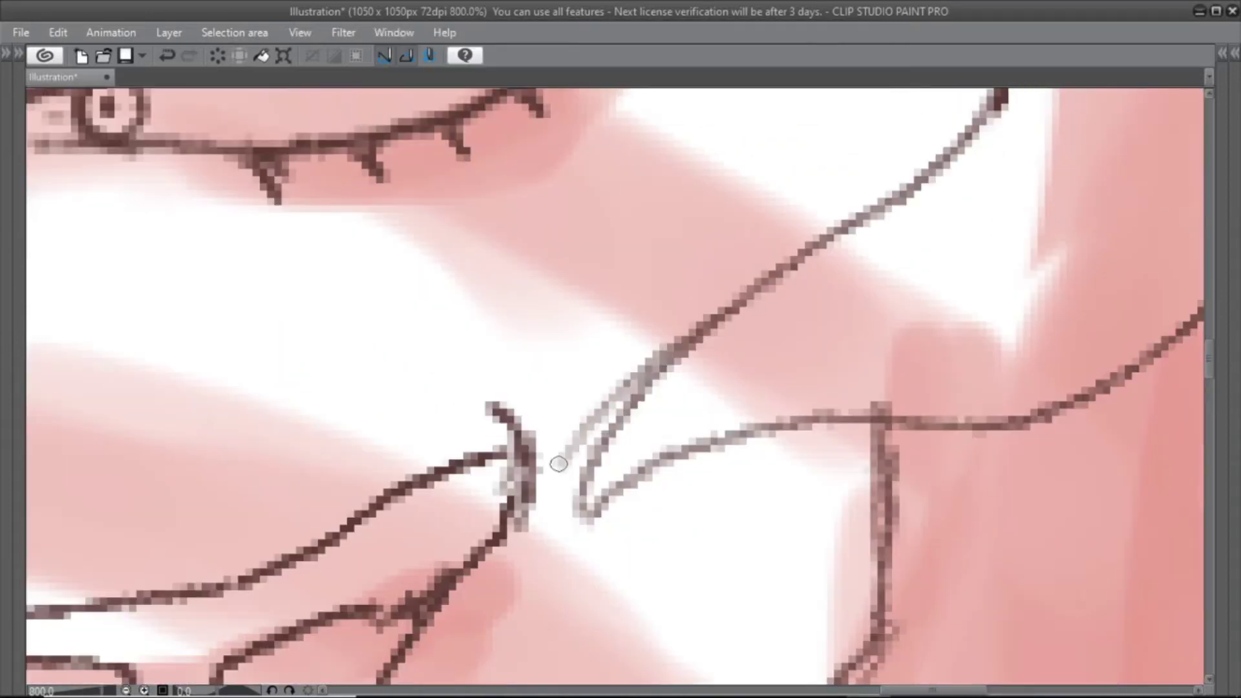
scroll(715, 346, "down", 3)
left_click_drag(600, 504, 710, 564)
key("ctrl+z")
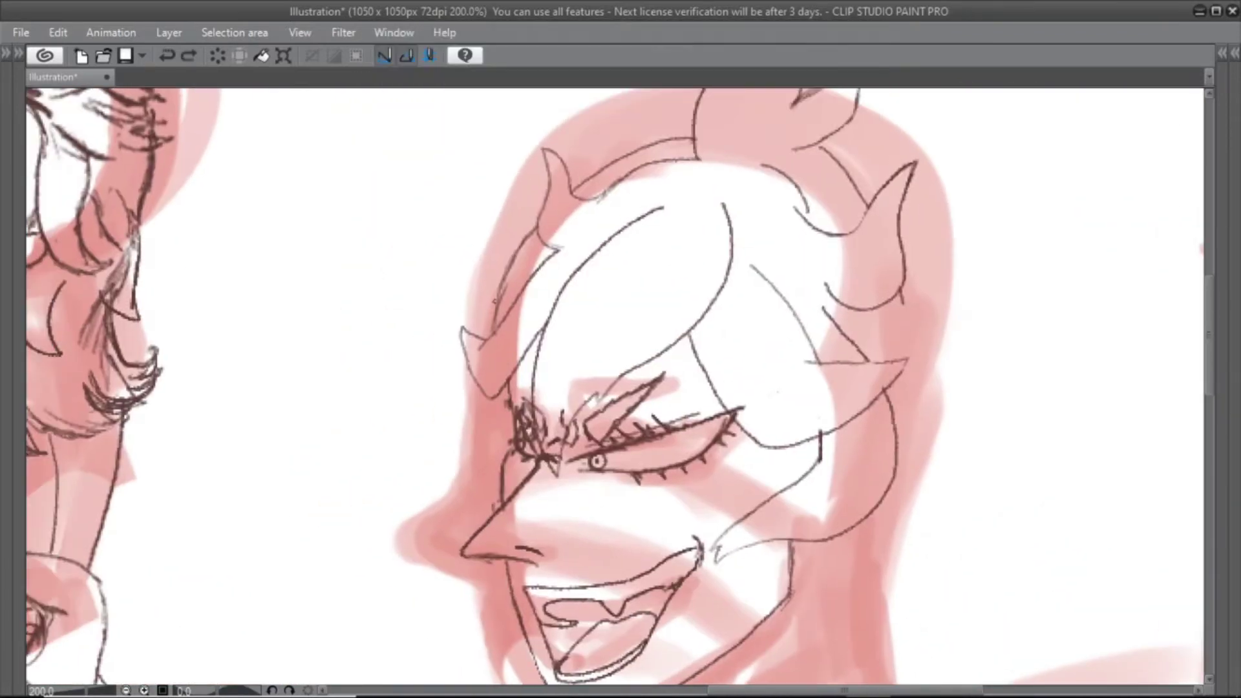
scroll(598, 461, "up", 3)
scroll(492, 440, "down", 4)
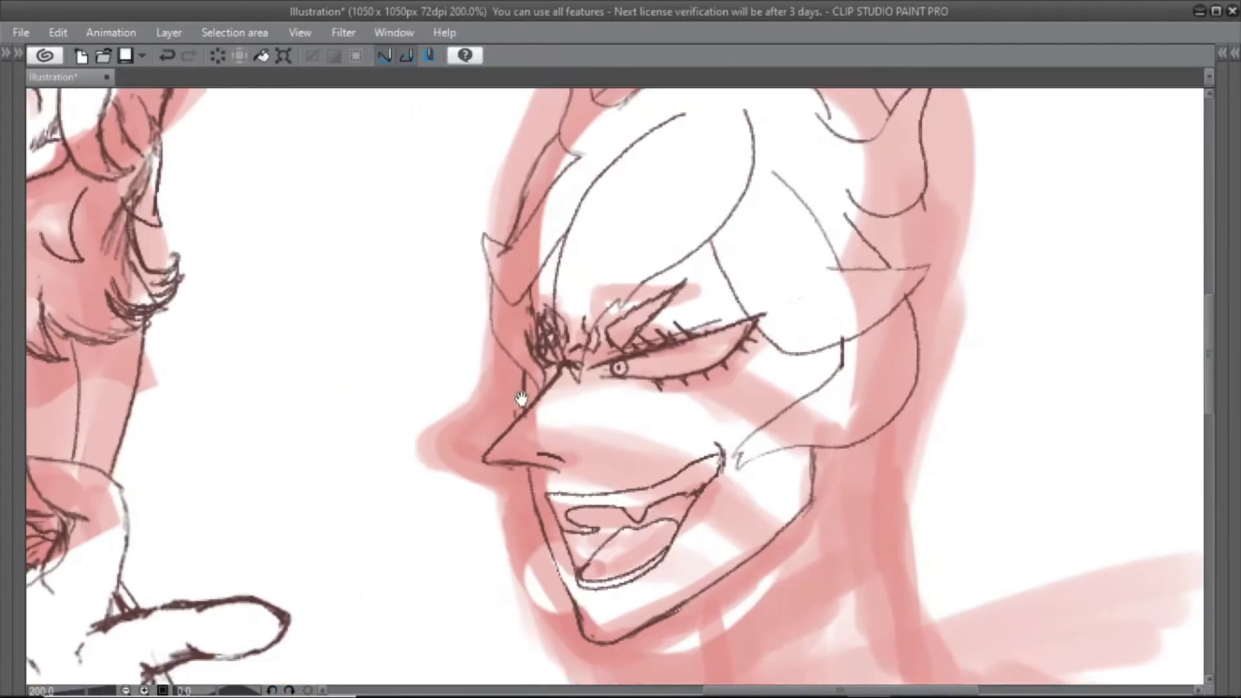
scroll(401, 405, "up", 1)
Ink the long back hair with wavy strands down the neck, outward-flicked ends over the shoulder and pointed tips below the chin
left_click_drag(706, 246, 772, 556)
scroll(687, 393, "up", 3)
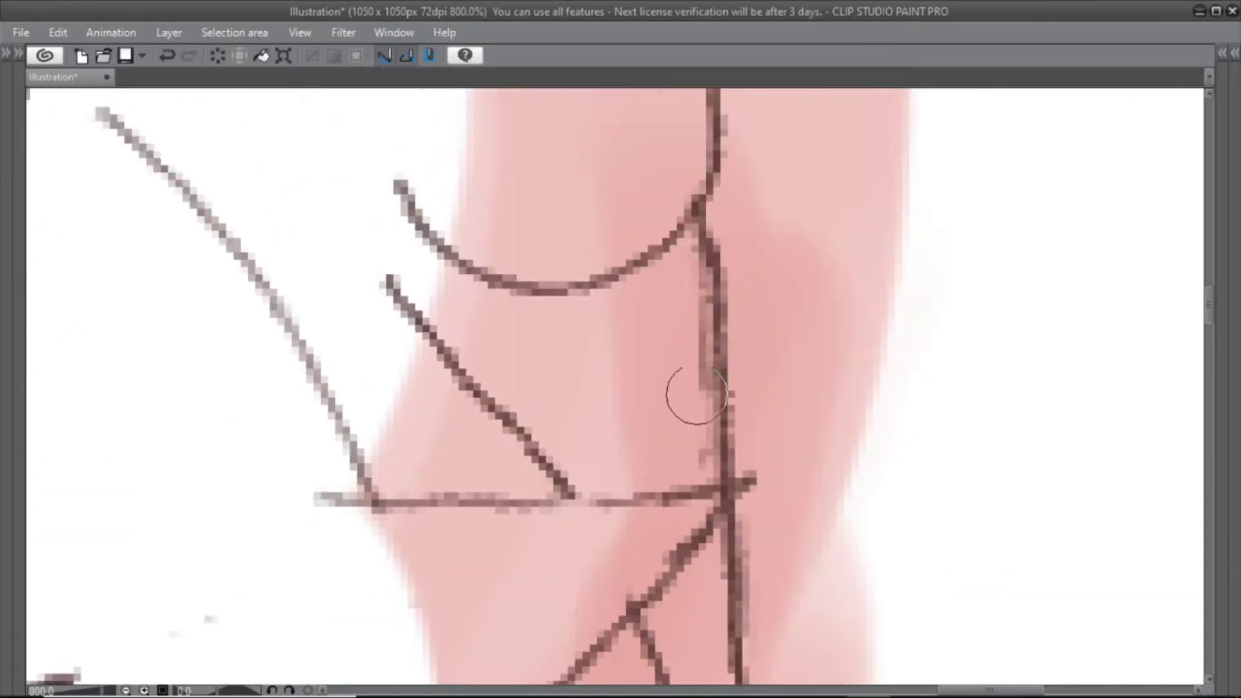
scroll(636, 421, "down", 3)
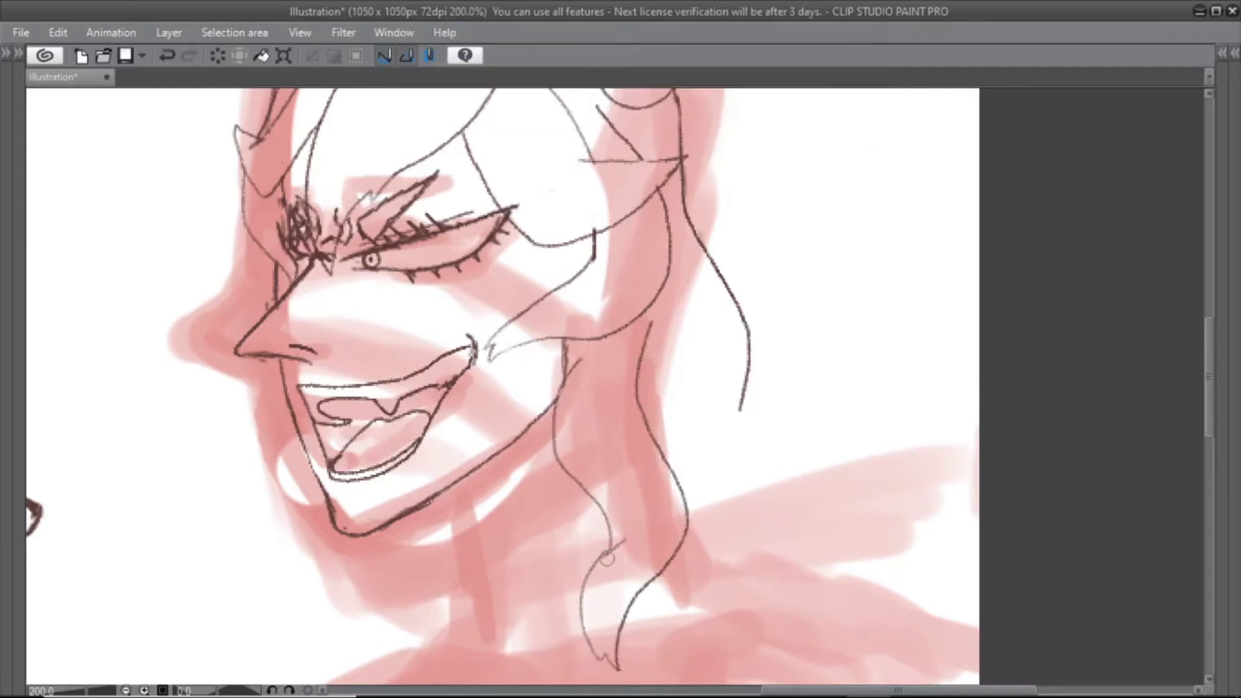
left_click_drag(582, 388, 520, 440)
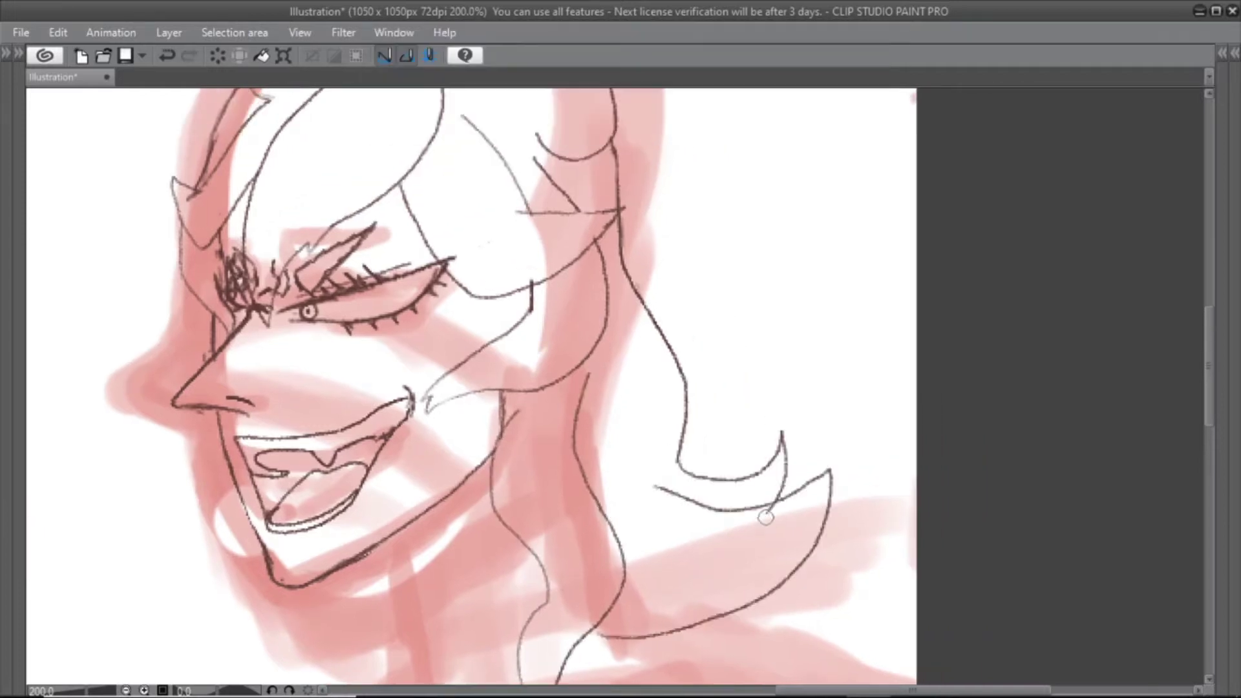
left_click_drag(766, 517, 991, 478)
scroll(582, 387, "down", 4)
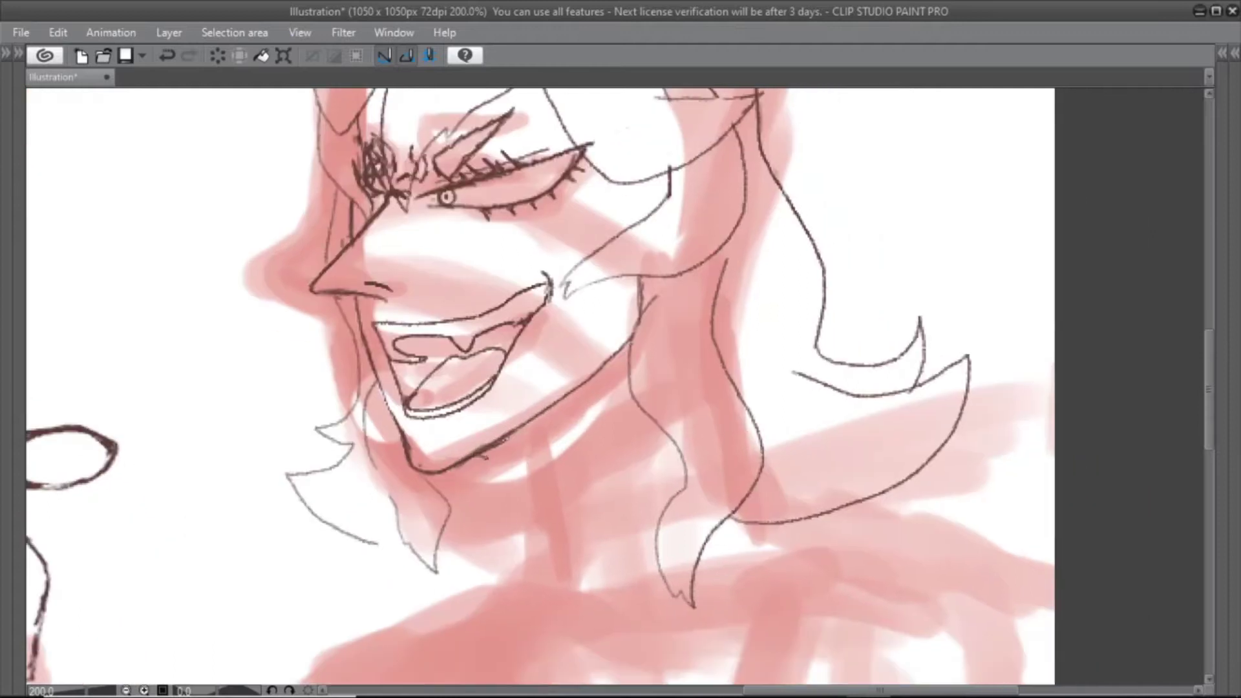
Ink a pointed, leaf-shaped flap at the throat and the curved double band wrapping around the neck
key("Tab")
scroll(698, 476, "up", 4)
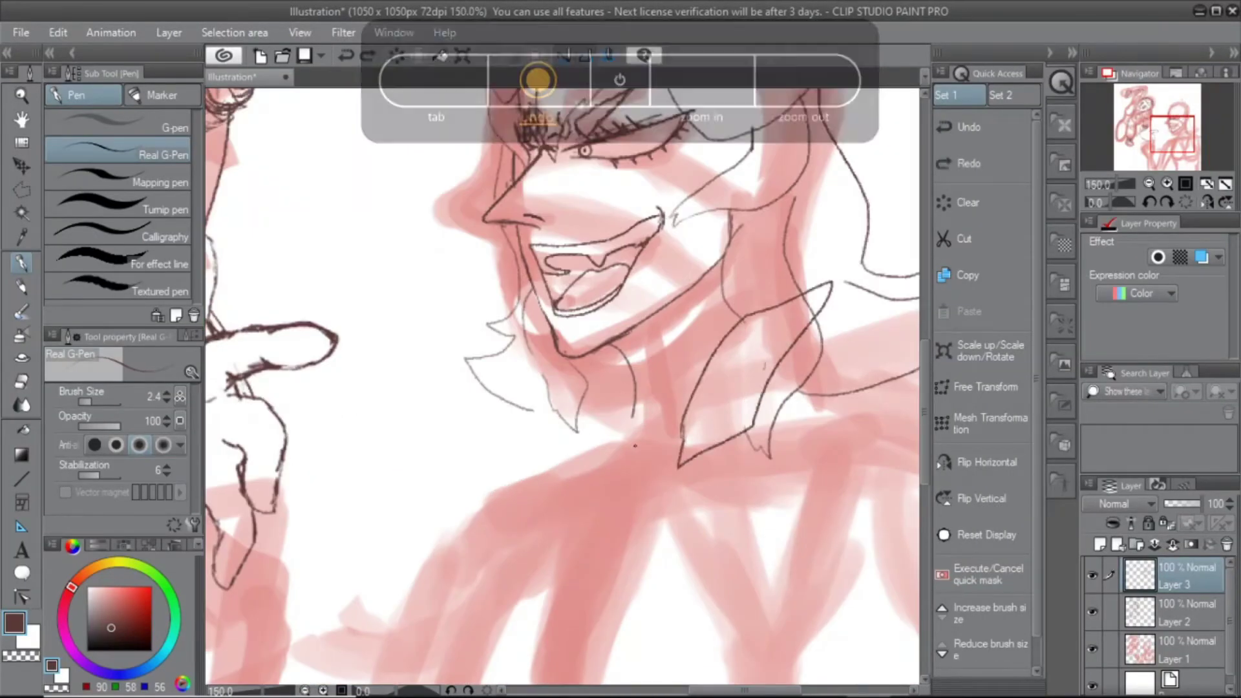
left_click_drag(582, 388, 519, 416)
key("ctrl+z")
left_click_drag(550, 501, 685, 460)
left_click_drag(549, 414, 573, 368)
key("ctrl+z")
mouse_move(492, 385)
left_mouse_down()
mouse_move(536, 439)
mouse_move(727, 462)
left_mouse_up()
left_click_drag(528, 403, 452, 254)
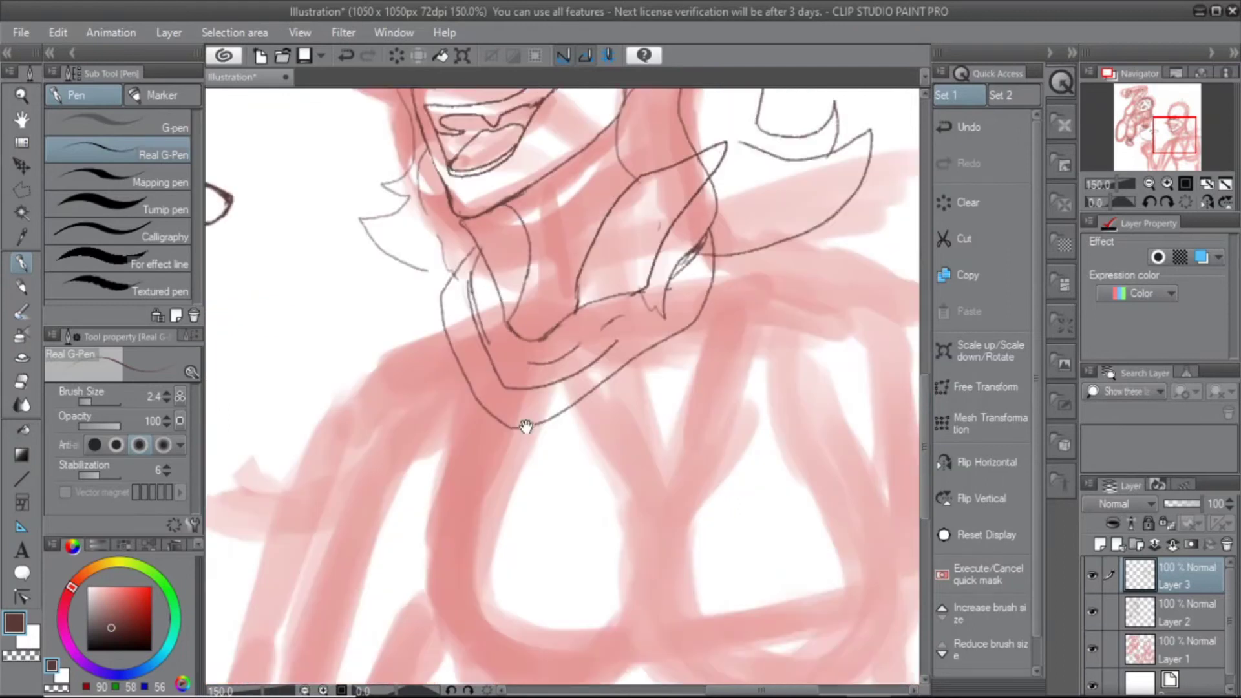
Ink the cape spreading from the collar past both shoulders and the chest contours with a V-shaped neckline
scroll(526, 429, "down", 2)
left_click_drag(653, 378, 737, 401)
key("ctrl+z")
mouse_move(558, 457)
left_mouse_down()
mouse_move(665, 622)
mouse_move(575, 584)
left_mouse_up()
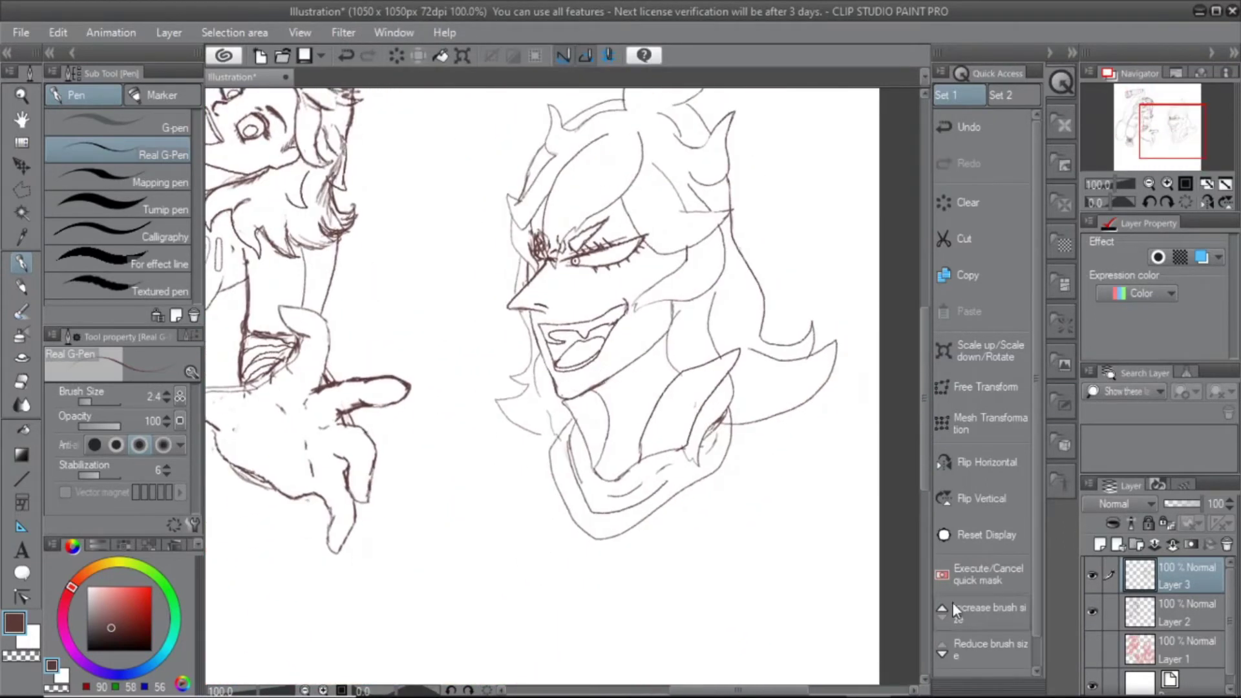
left_click_drag(515, 461, 535, 402)
mouse_move(614, 455)
left_mouse_down()
mouse_move(543, 512)
mouse_move(440, 381)
left_mouse_up()
left_click_drag(694, 441, 589, 373)
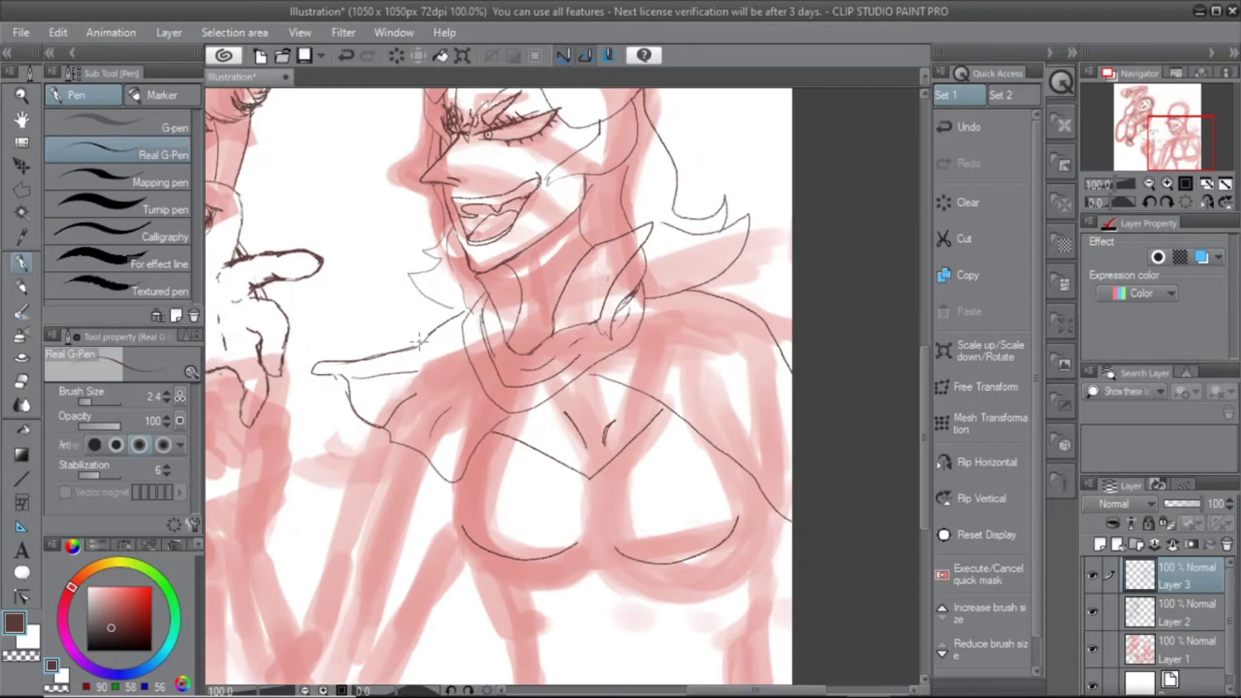
Select the cape's outstretched end with a polyline selection and extend it toward the first figure's open hand
mouse_move(383, 446)
left_mouse_down()
mouse_move(350, 364)
mouse_move(410, 425)
left_mouse_up()
key("m")
left_click(397, 249)
left_click(497, 284)
left_click(537, 421)
left_click(446, 530)
double_click(271, 336)
left_click(247, 561)
key("p")
mouse_move(491, 414)
left_mouse_down()
mouse_move(537, 505)
mouse_move(557, 497)
mouse_move(514, 408)
left_mouse_up()
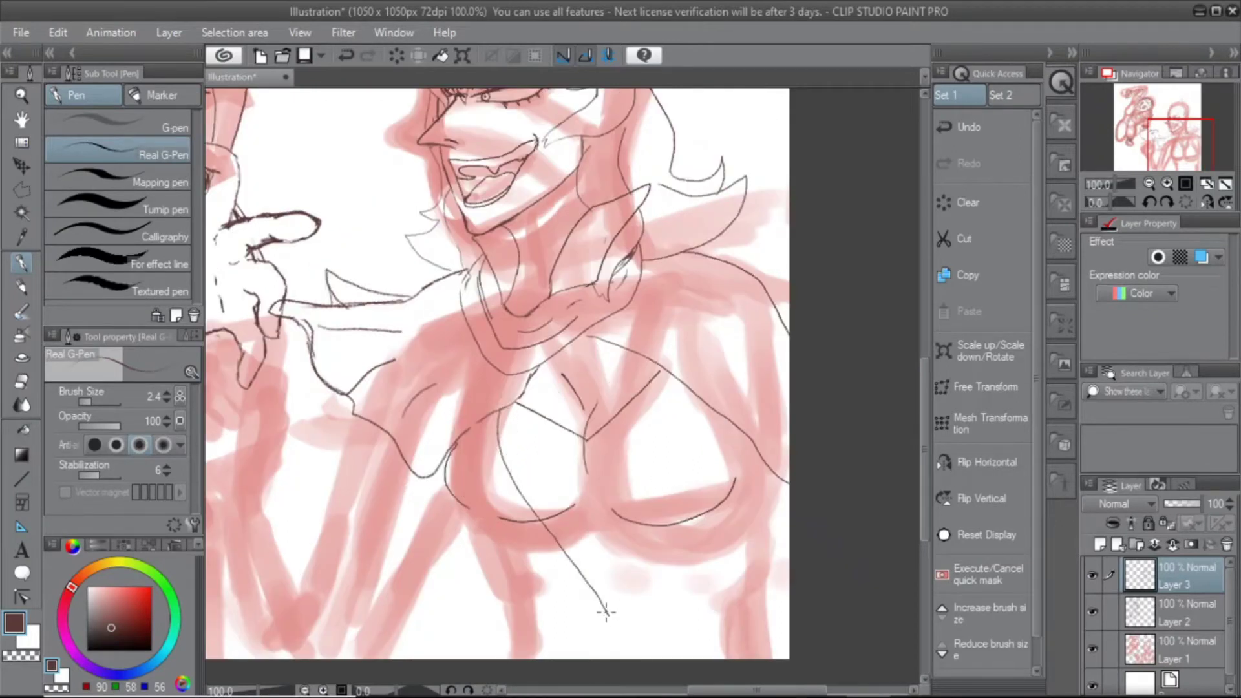
Ink the crossing strap lines converging below the chest, the fabric folds, the torso sides and the waistline
left_click_drag(606, 613, 707, 388)
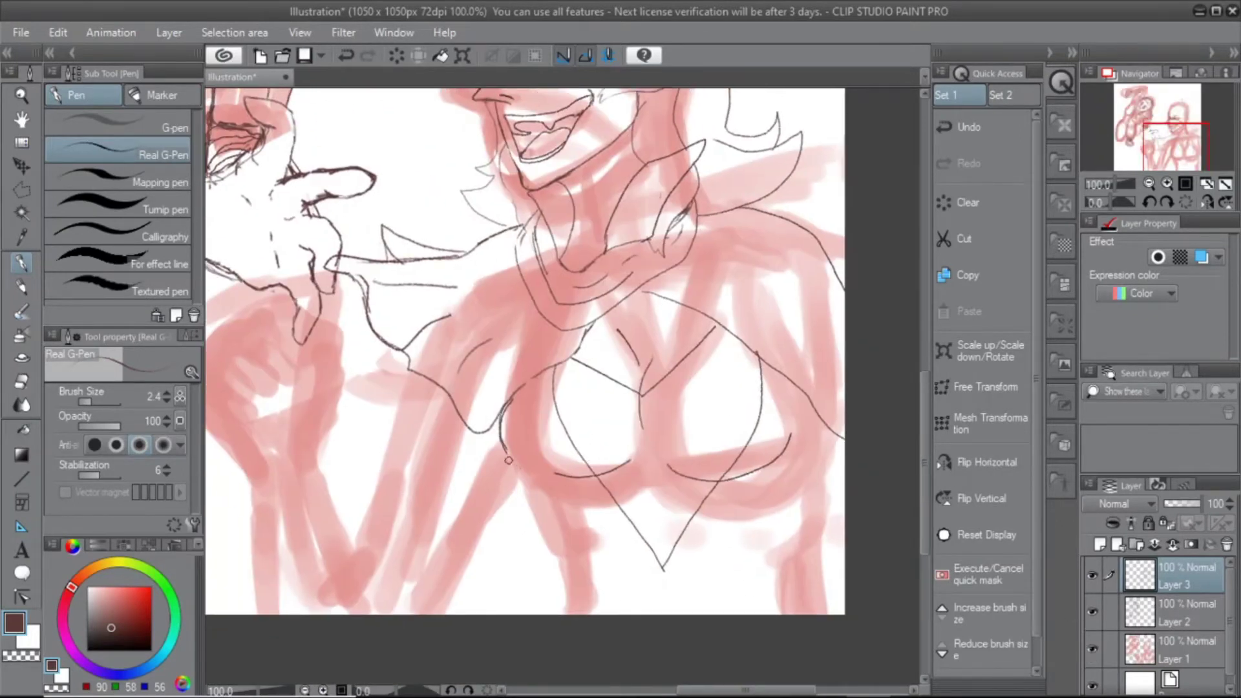
left_click_drag(509, 460, 501, 429)
mouse_move(502, 430)
left_mouse_down()
mouse_move(482, 386)
mouse_move(582, 381)
left_mouse_up()
key("ctrl+minus")
key("ctrl+plus")
key("ctrl+plus")
left_click_drag(868, 655, 837, 542)
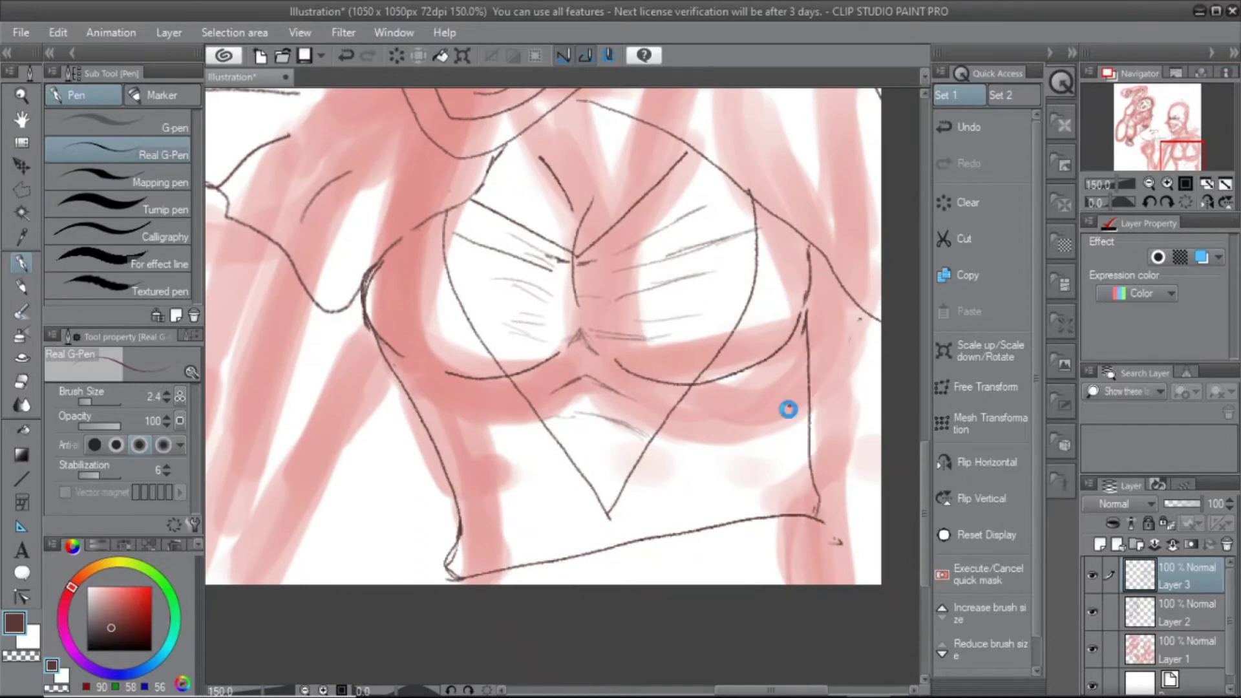
Select the lower torso linework and transform it into a narrower, more level waist
left_click_drag(787, 408, 762, 483)
key("m")
key("ctrl+t")
mouse_move(808, 556)
left_mouse_down()
mouse_move(761, 543)
mouse_move(734, 493)
left_mouse_up()
key("Return")
key("ctrl+d")
key("p")
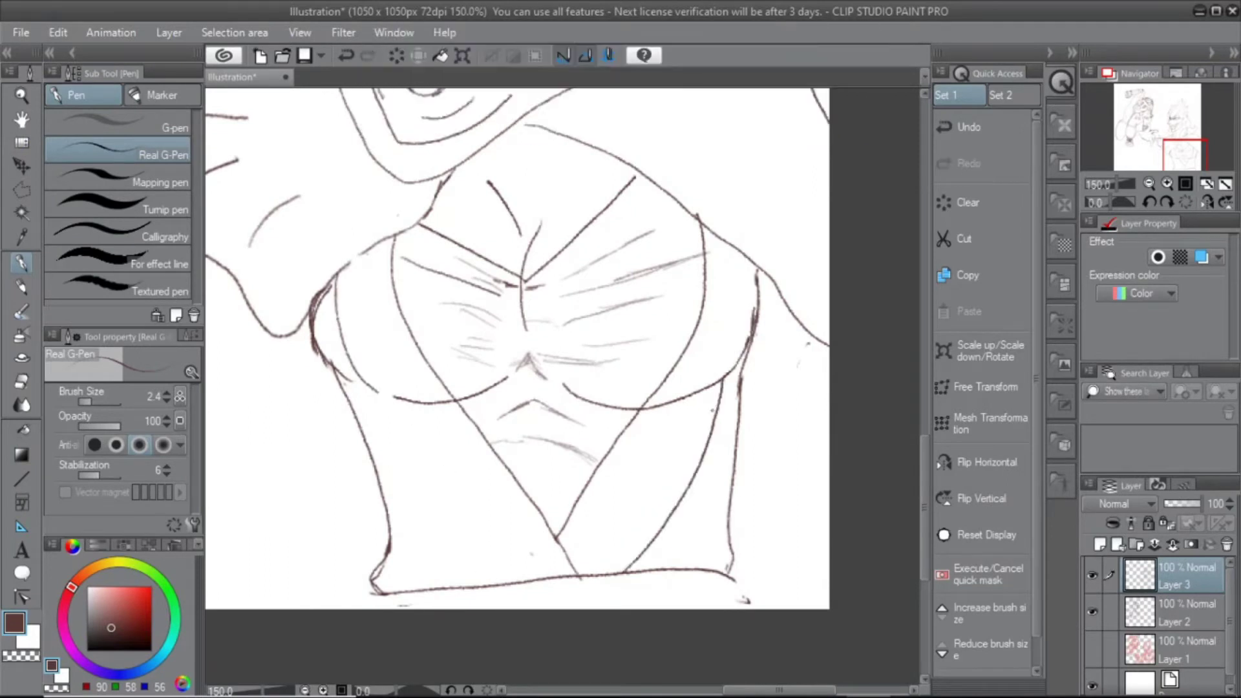
Toggle the pink sketch on Layer 1 to check the linework, leaving the sketch visible
key("ctrl+minus")
key("ctrl+minus")
key("ctrl+minus")
left_click(1093, 648)
left_click(1092, 648)
left_click_drag(698, 391, 690, 387)
left_click(1091, 652)
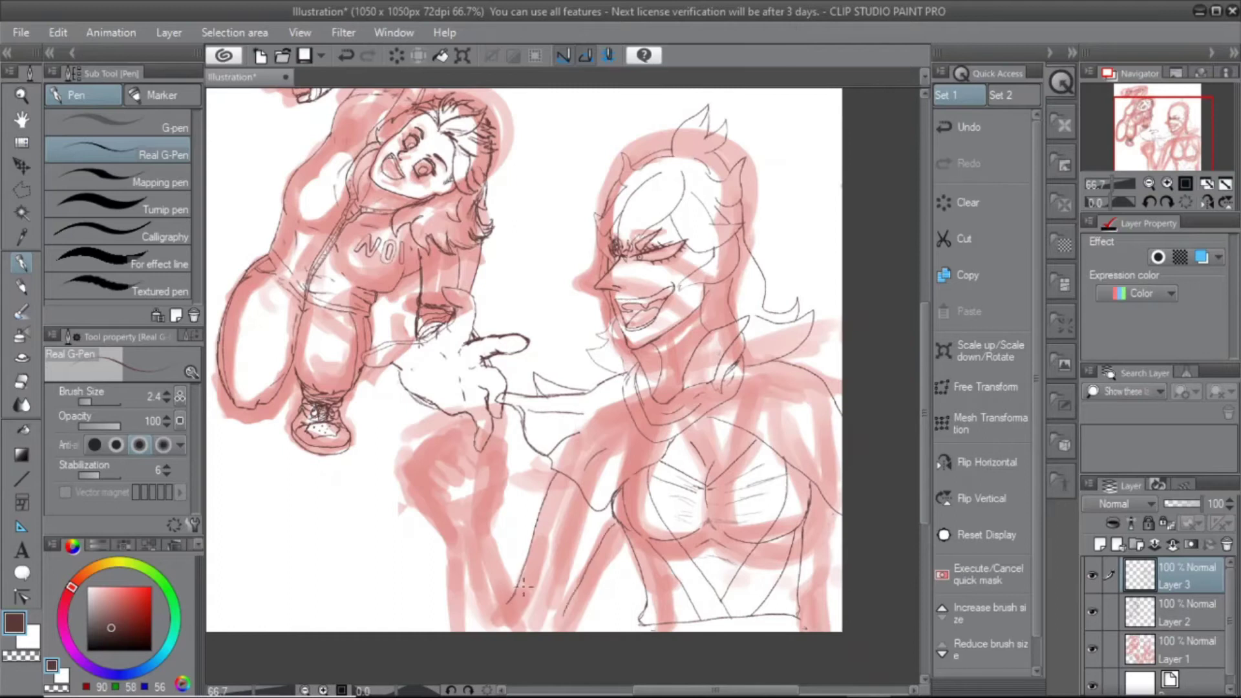
Ink the raised forearm and clenched fist over the pink sketch, and hide Layer 1
key("ctrl+plus")
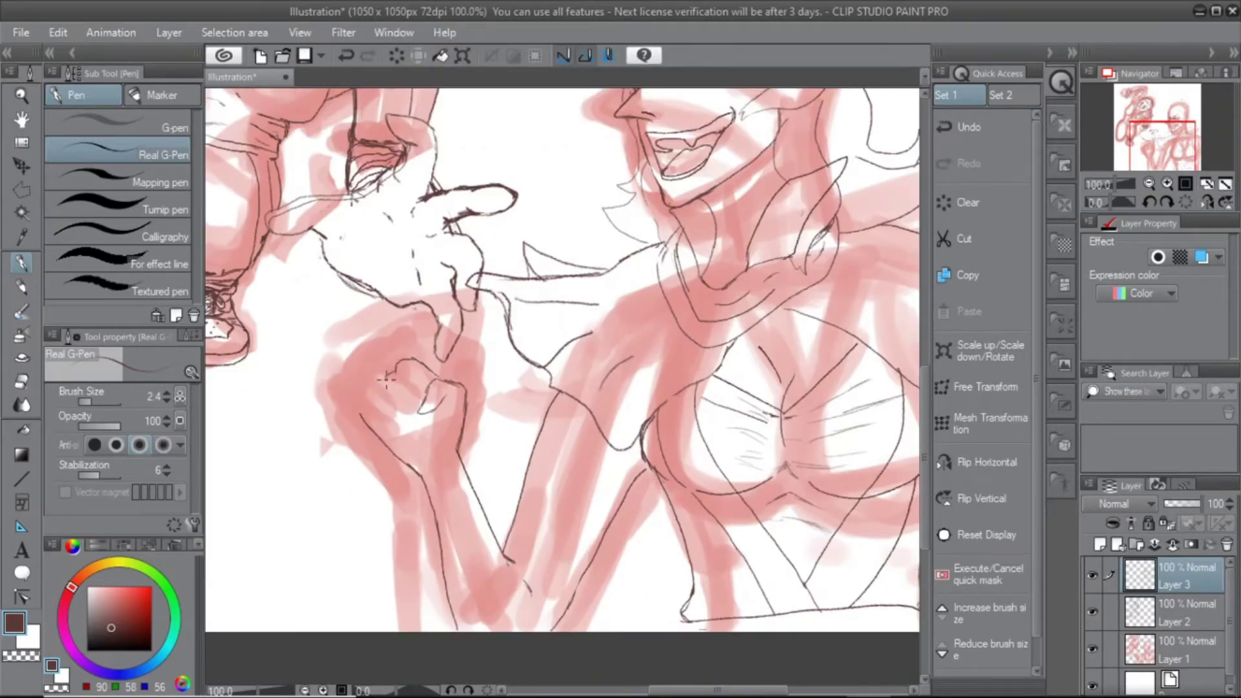
left_click(1093, 648)
key("ctrl+plus")
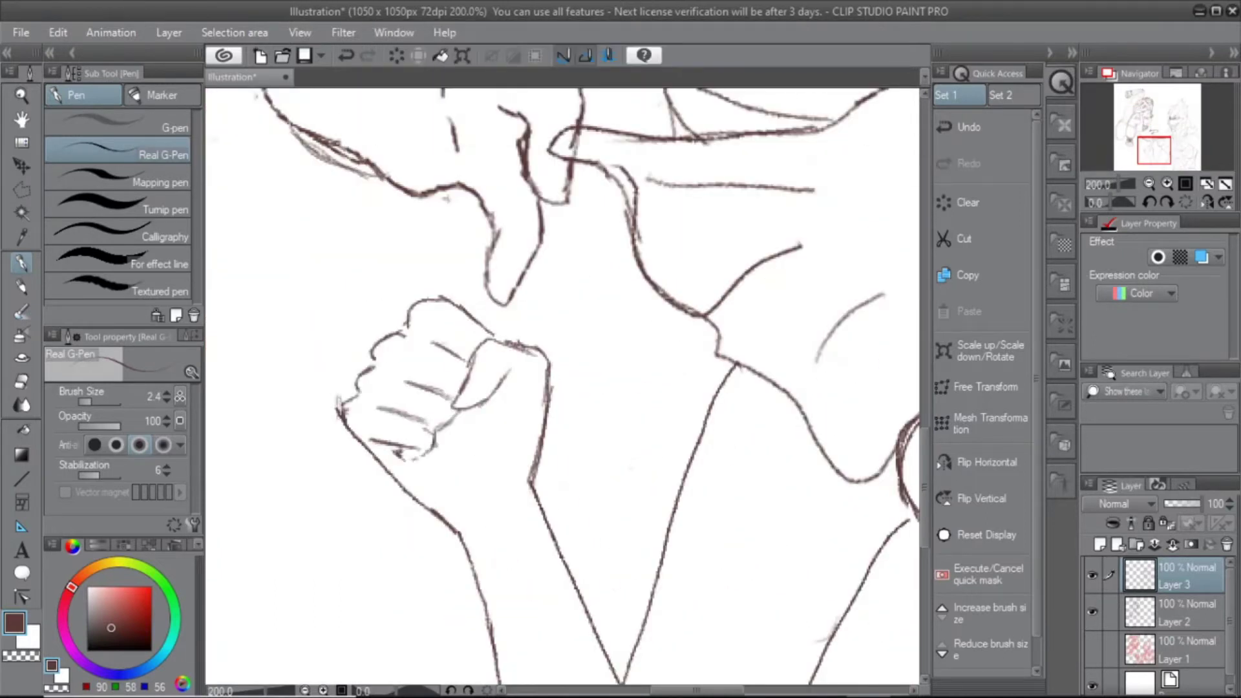
Select the raised arm and fist with a polyline selection and move them up so the fist grips the cape's end
key("ctrl+minus")
key("ctrl+minus")
key("m")
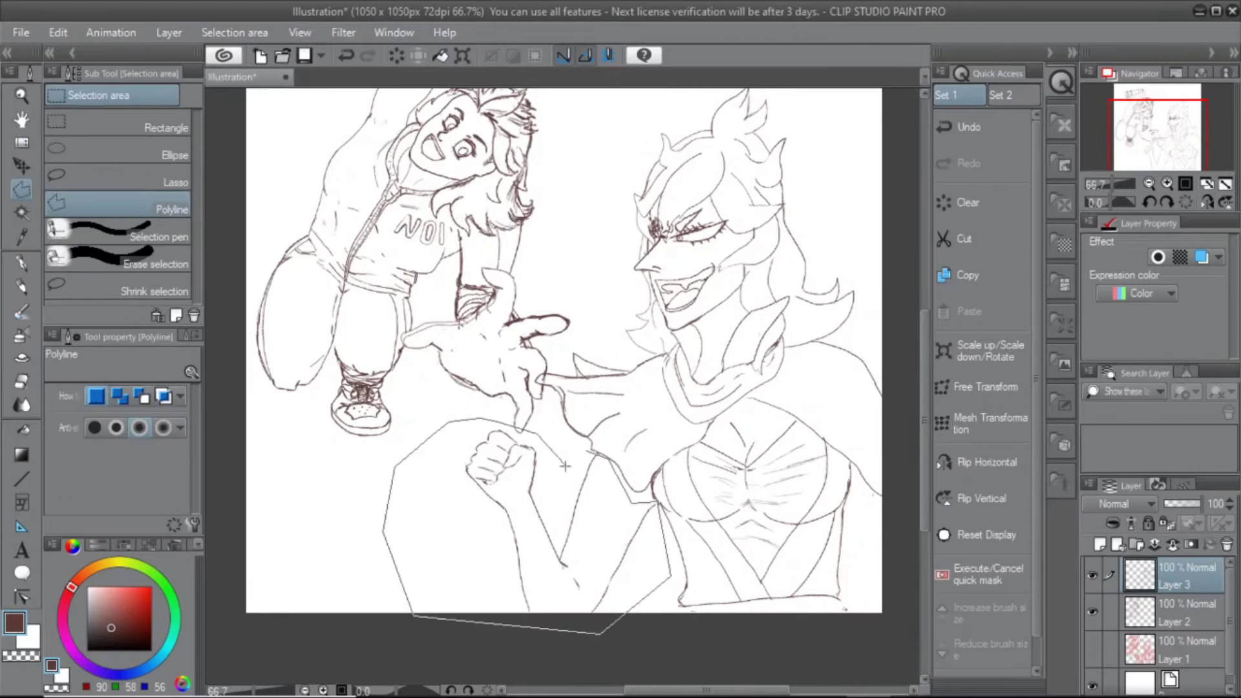
double_click(566, 465)
key("ctrl+plus")
key("ctrl+plus")
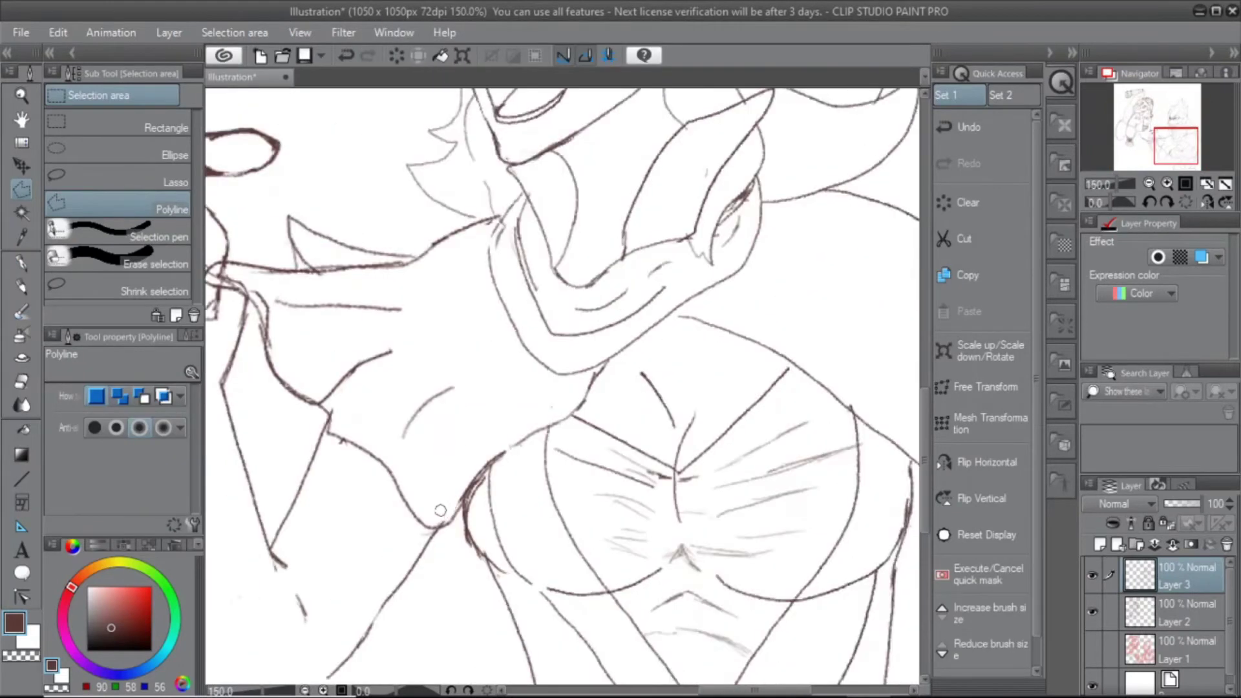
left_click_drag(440, 510, 557, 345)
Ink the rounded elbow and the narrow guard along the inner edge of the raised forearm
key("p")
left_click_drag(388, 517, 399, 559)
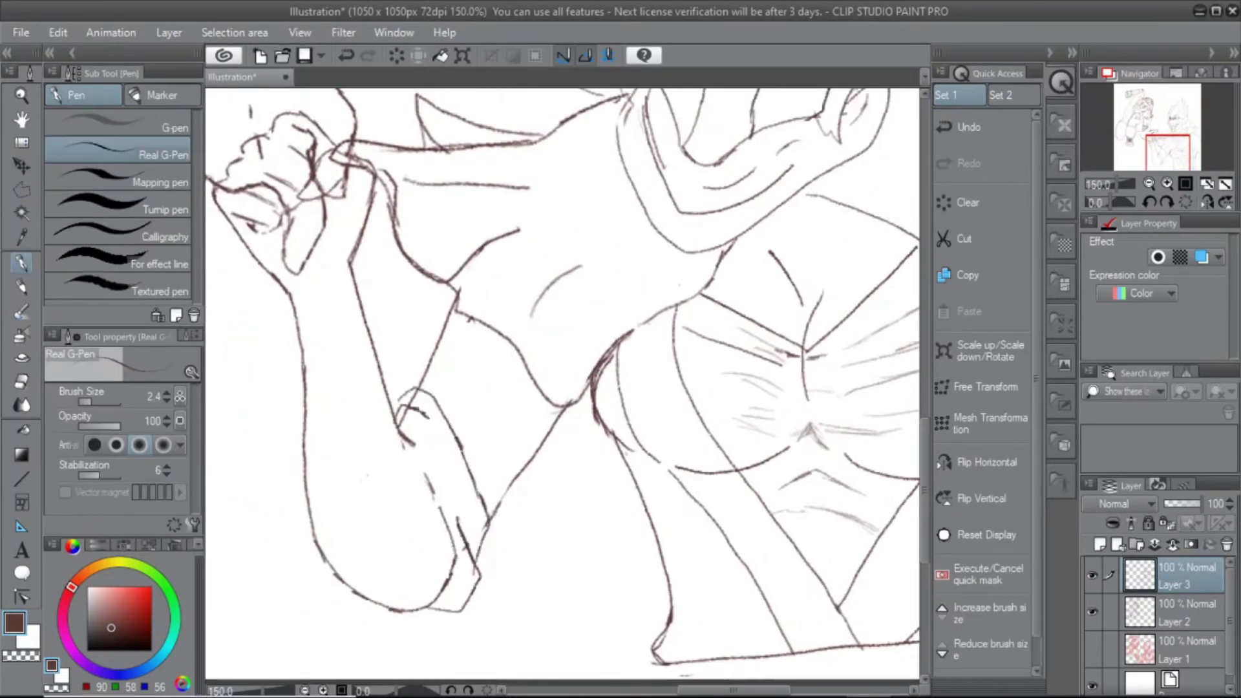
key("ctrl+minus")
key("ctrl+minus")
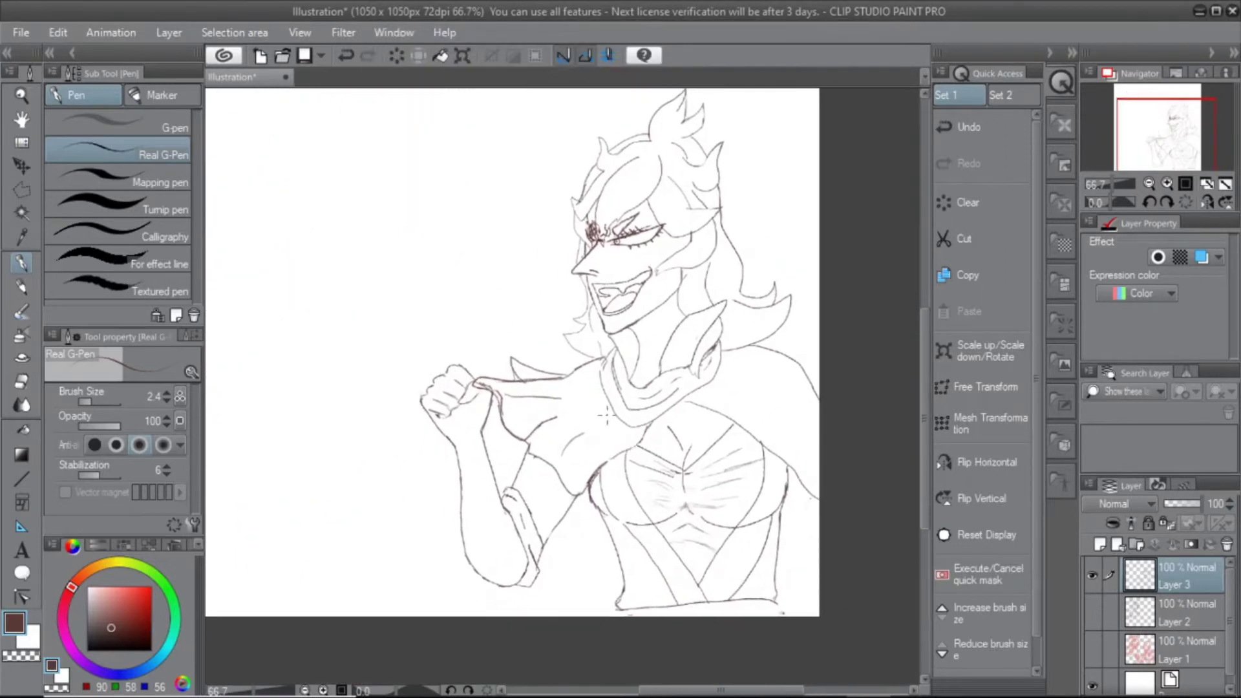
key("m")
left_click_drag(604, 379, 494, 398)
key("ctrl+t")
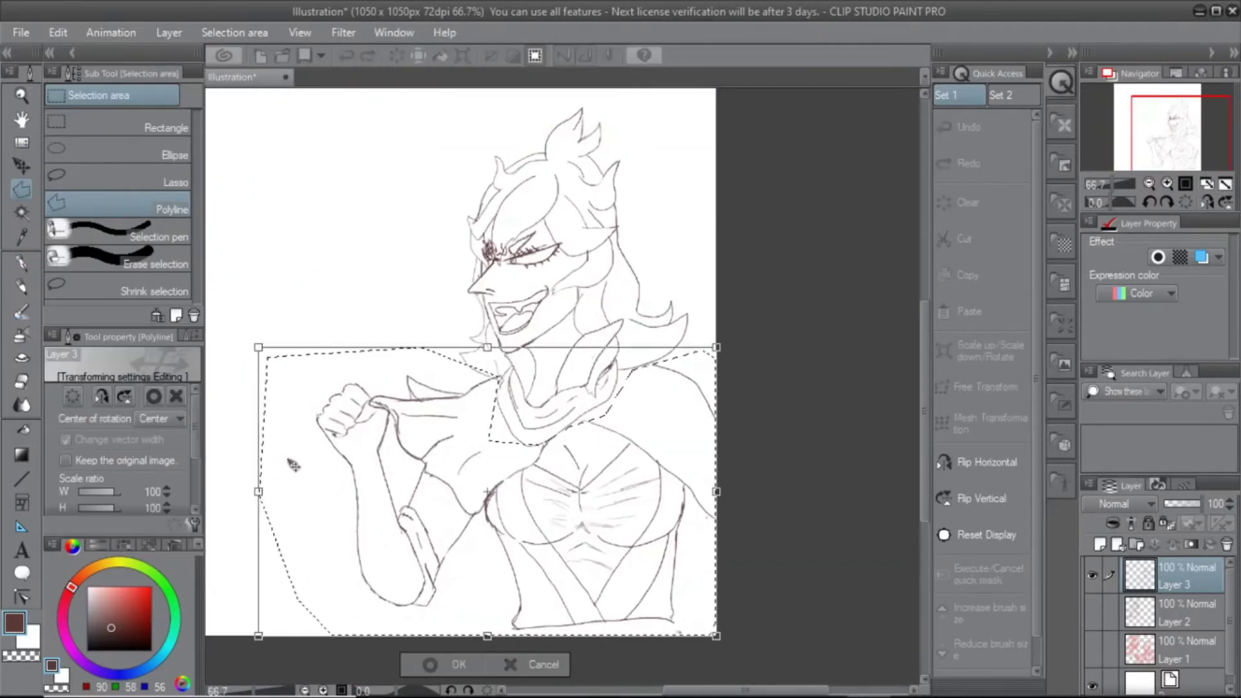
key("Escape")
Select the whole second figure with a polyline selection and rotate it slightly clockwise
key("ctrl+minus")
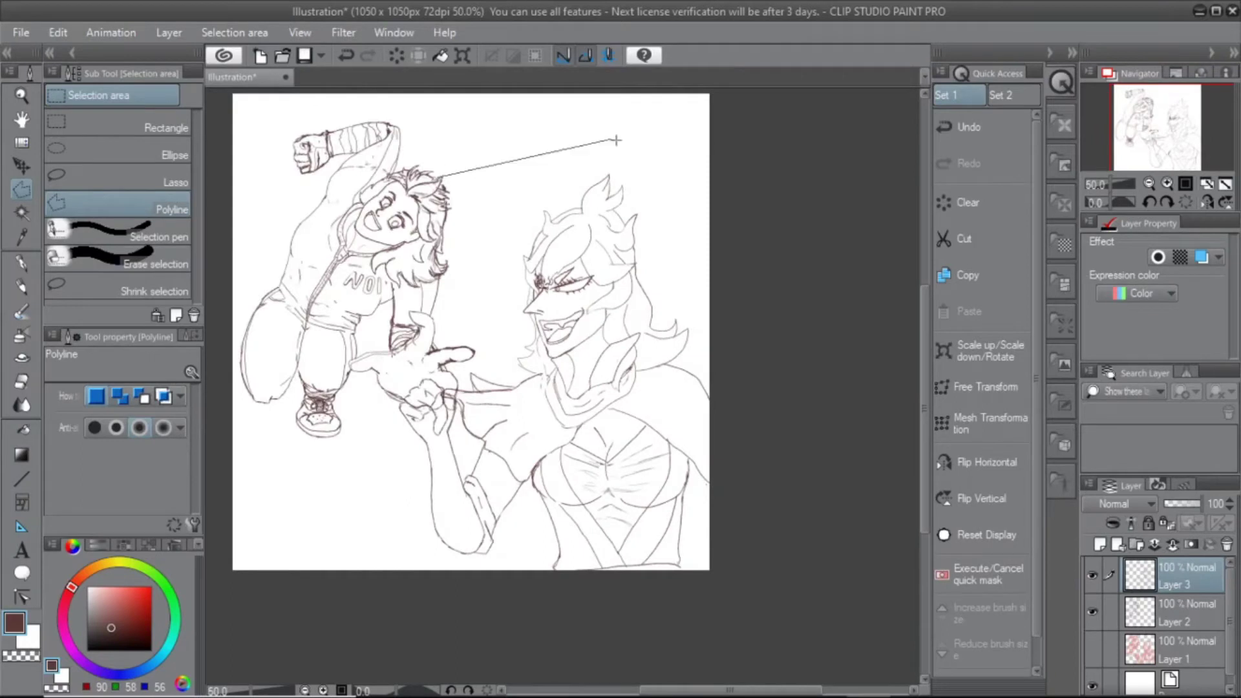
key("ctrl+t")
left_click_drag(785, 161, 763, 170)
key("Return")
key("ctrl+plus")
key("ctrl+plus")
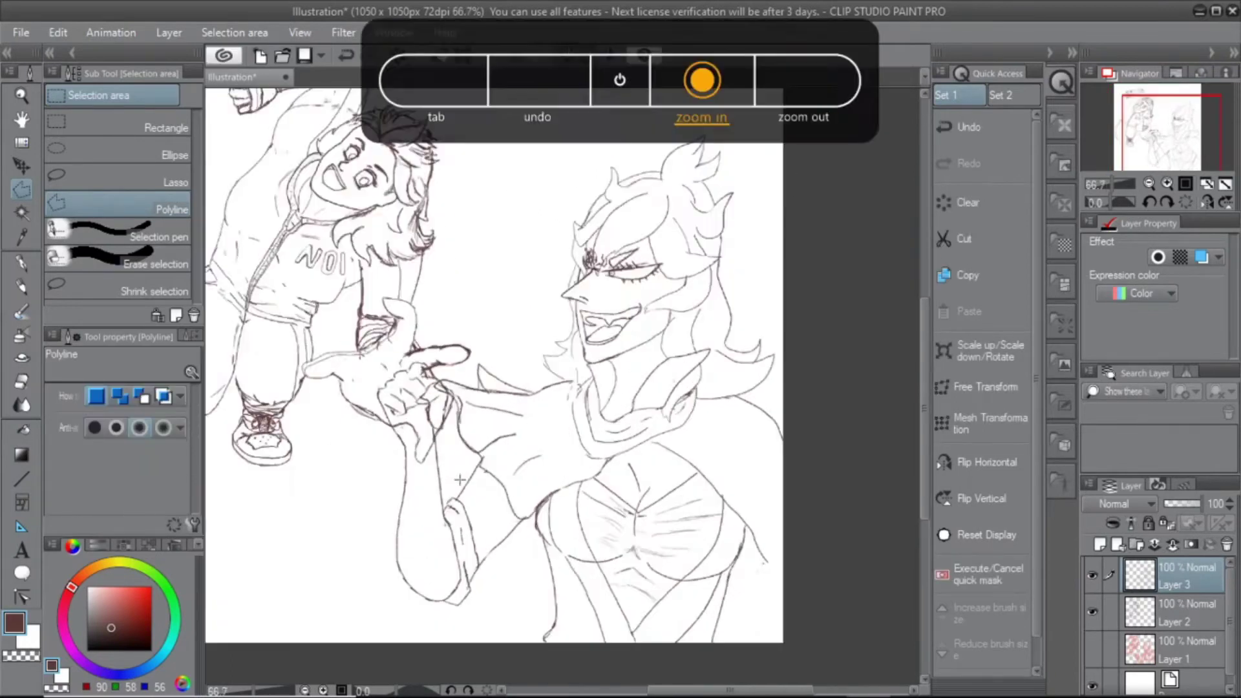
Ink parallel strap lines across the chest and torso, and the cape billowing behind the raised arm
key("p")
left_click_drag(690, 571, 607, 378)
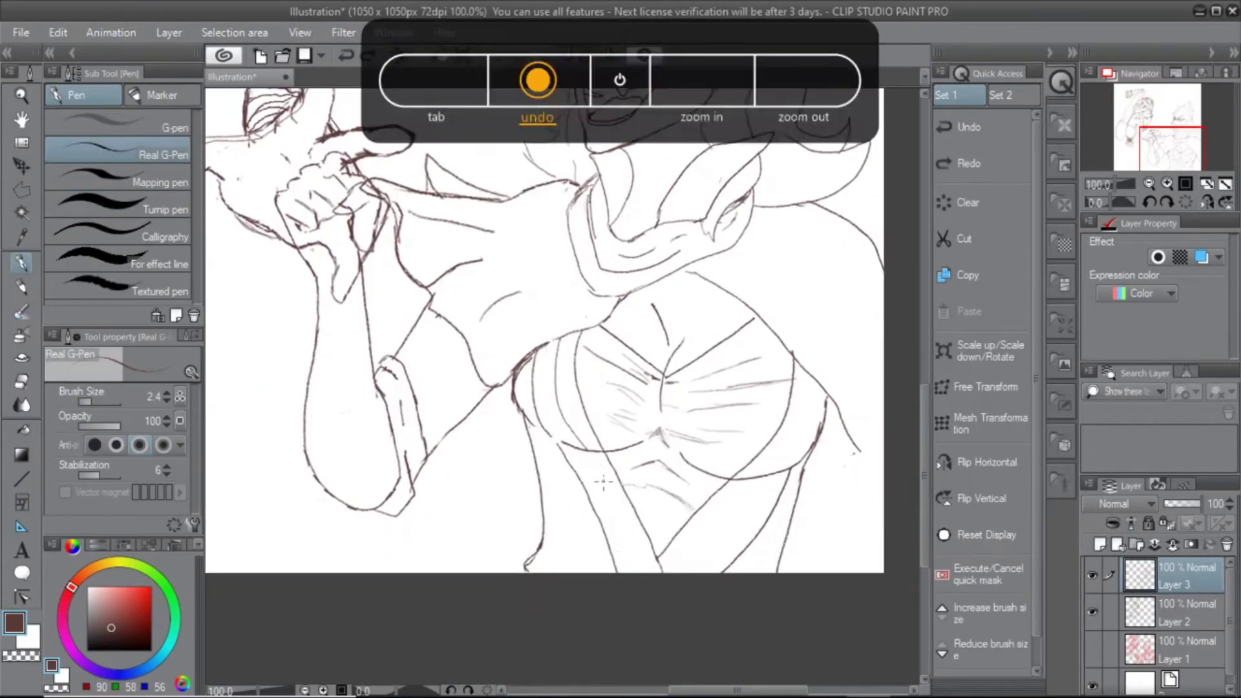
mouse_move(762, 463)
left_mouse_down()
mouse_move(621, 446)
mouse_move(615, 507)
mouse_move(603, 327)
mouse_move(508, 492)
mouse_move(530, 169)
left_mouse_up()
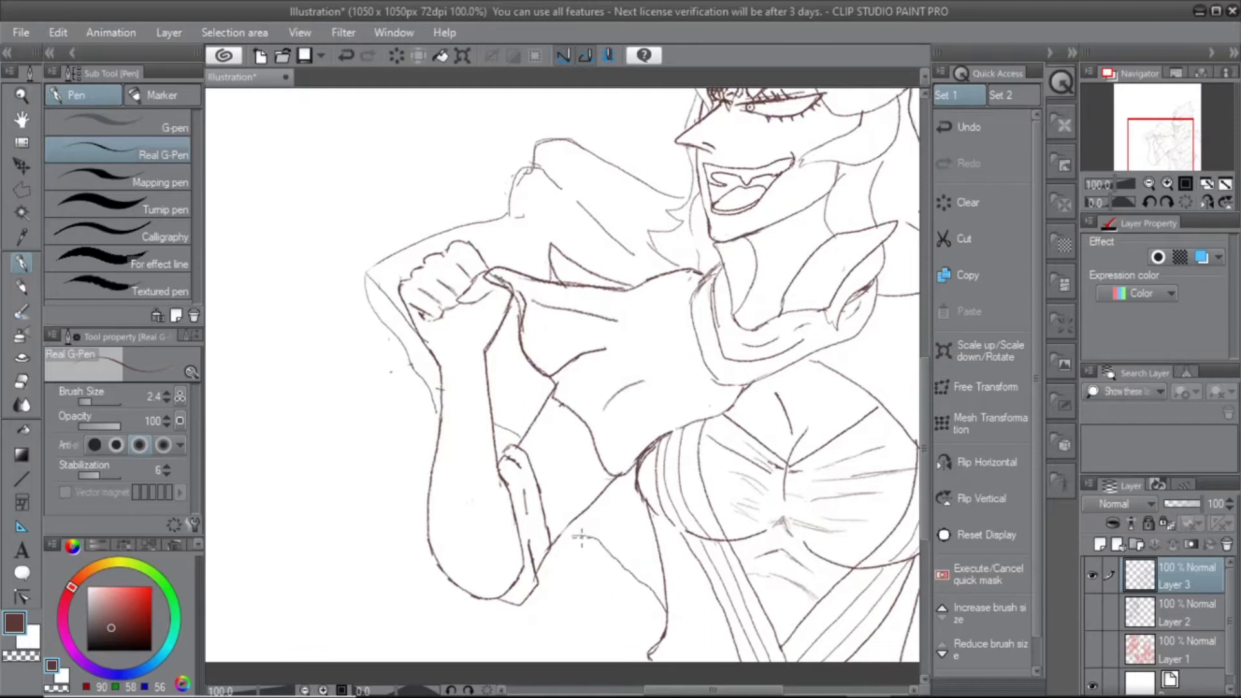
Show Layer 2 with the first figure again and make it the active layer
scroll(581, 537, "down", 3)
scroll(581, 538, "up", 5)
scroll(553, 321, "up", 2)
scroll(552, 321, "down", 5)
left_click(1092, 611)
scroll(553, 322, "up", 2)
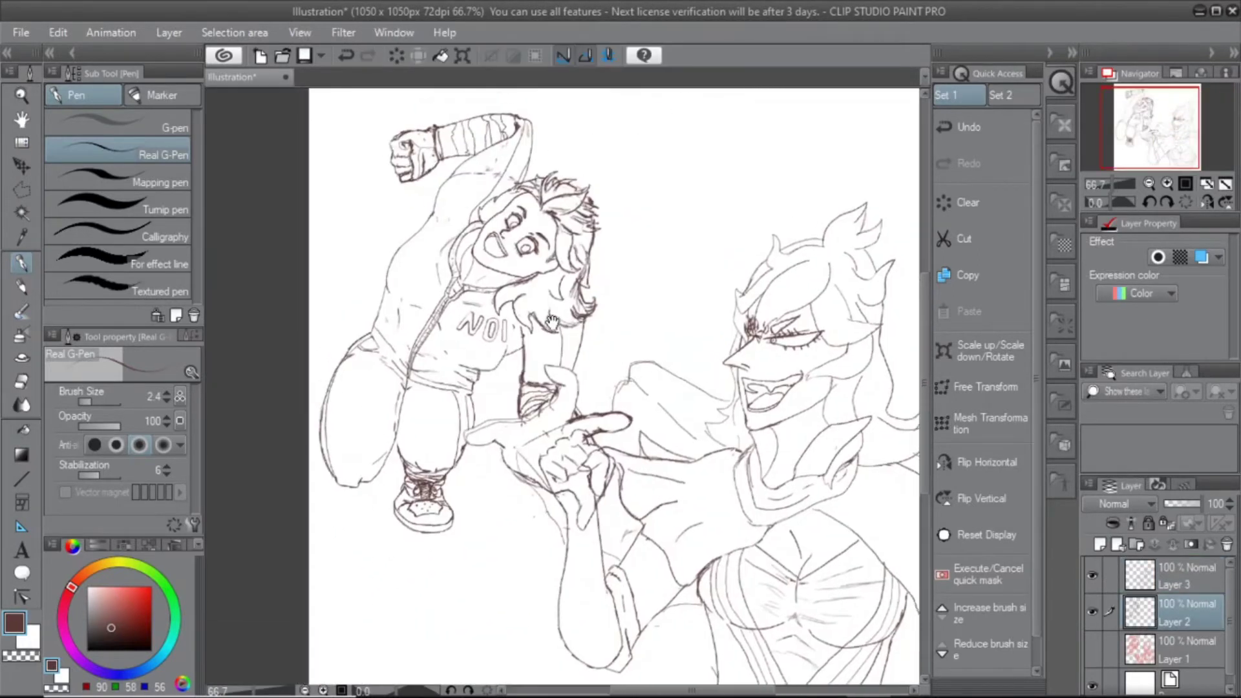
key("ctrl+t")
key("Escape")
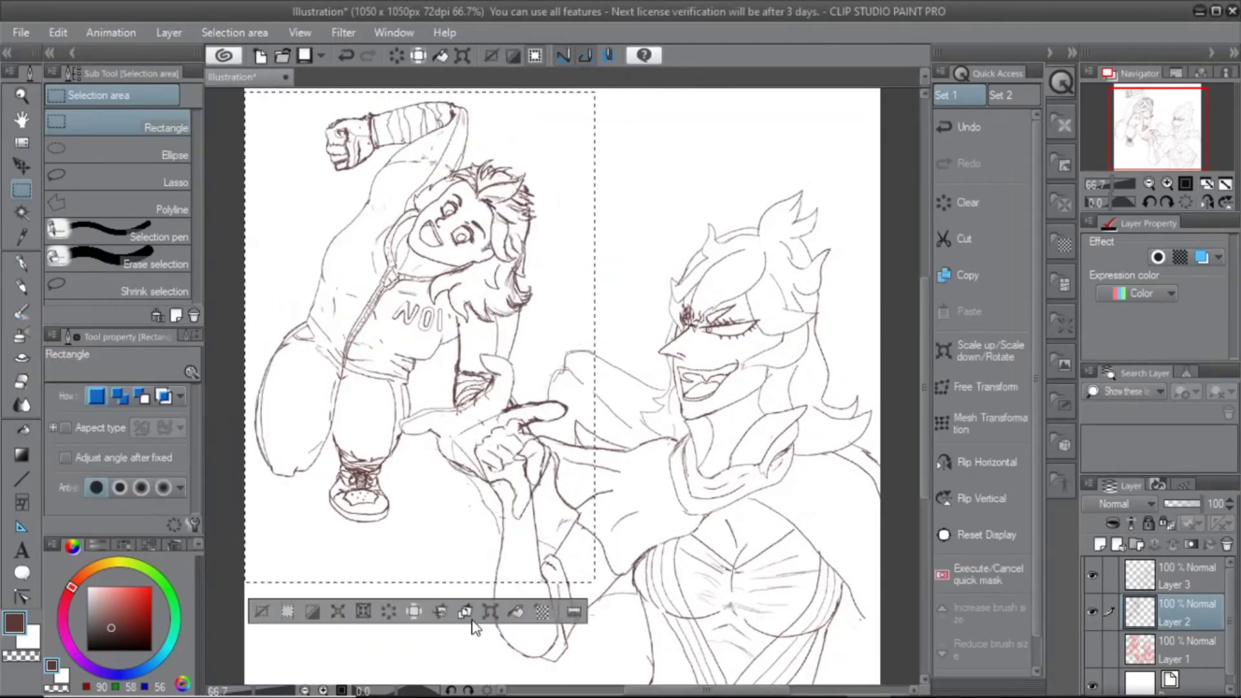
key("ctrl+d")
Select the first figure with a polyline selection, rotate it counterclockwise and reposition it near the canvas's upper-left corner
left_click_drag(572, 528, 598, 526)
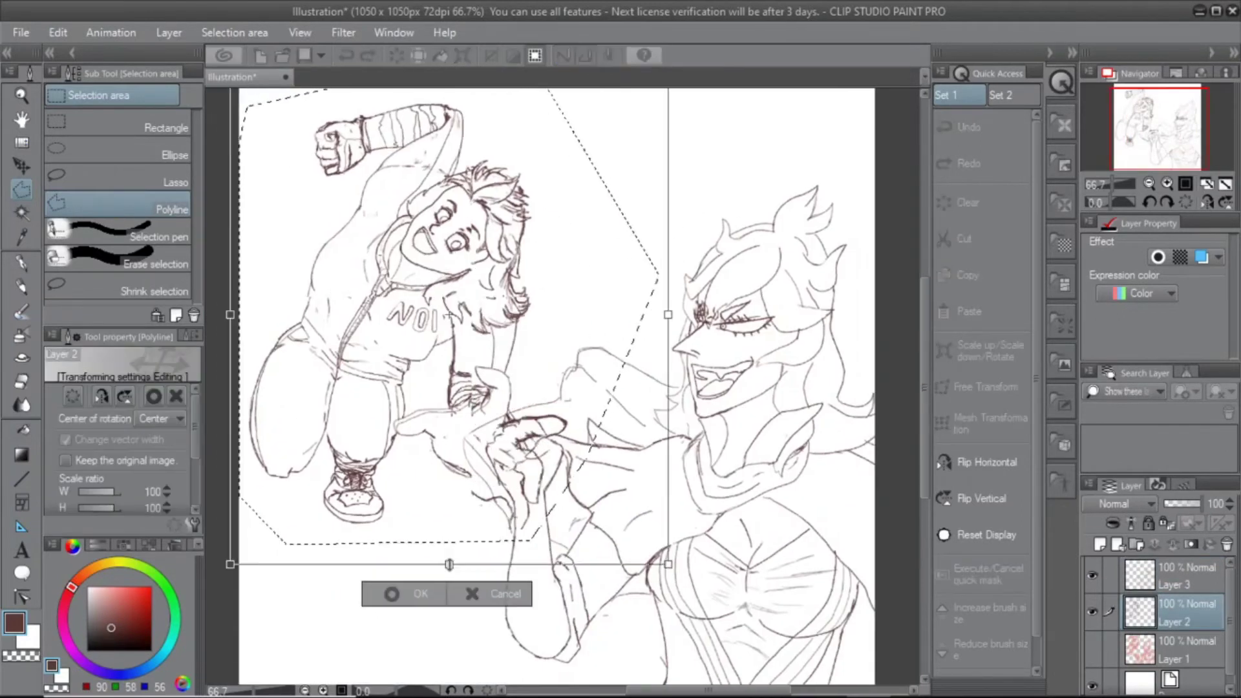
left_click_drag(669, 316, 673, 202)
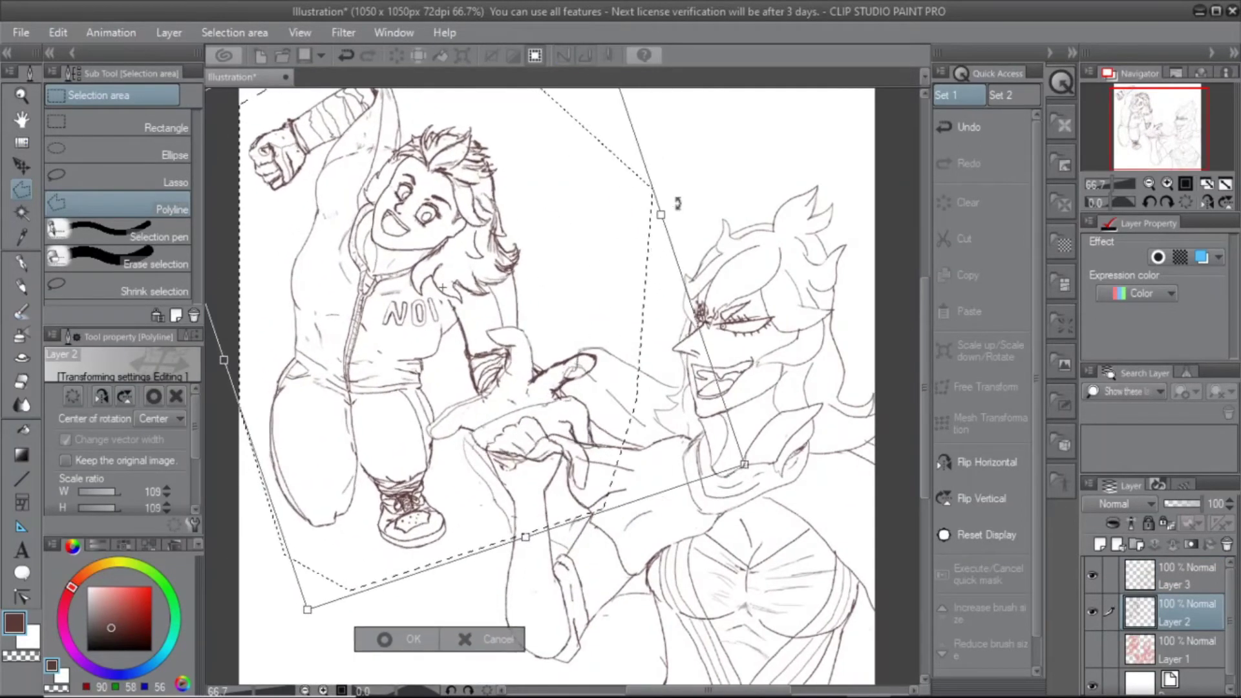
scroll(547, 338, "down", 1)
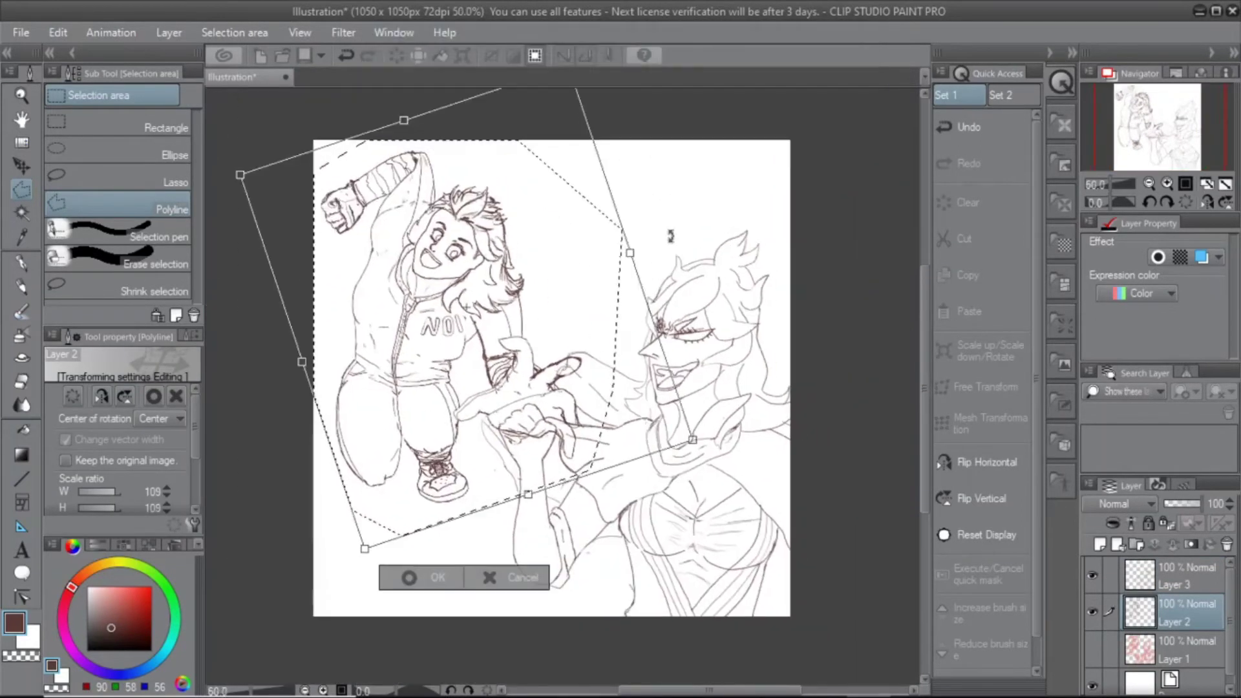
left_click(442, 575)
left_click_drag(712, 396, 707, 405)
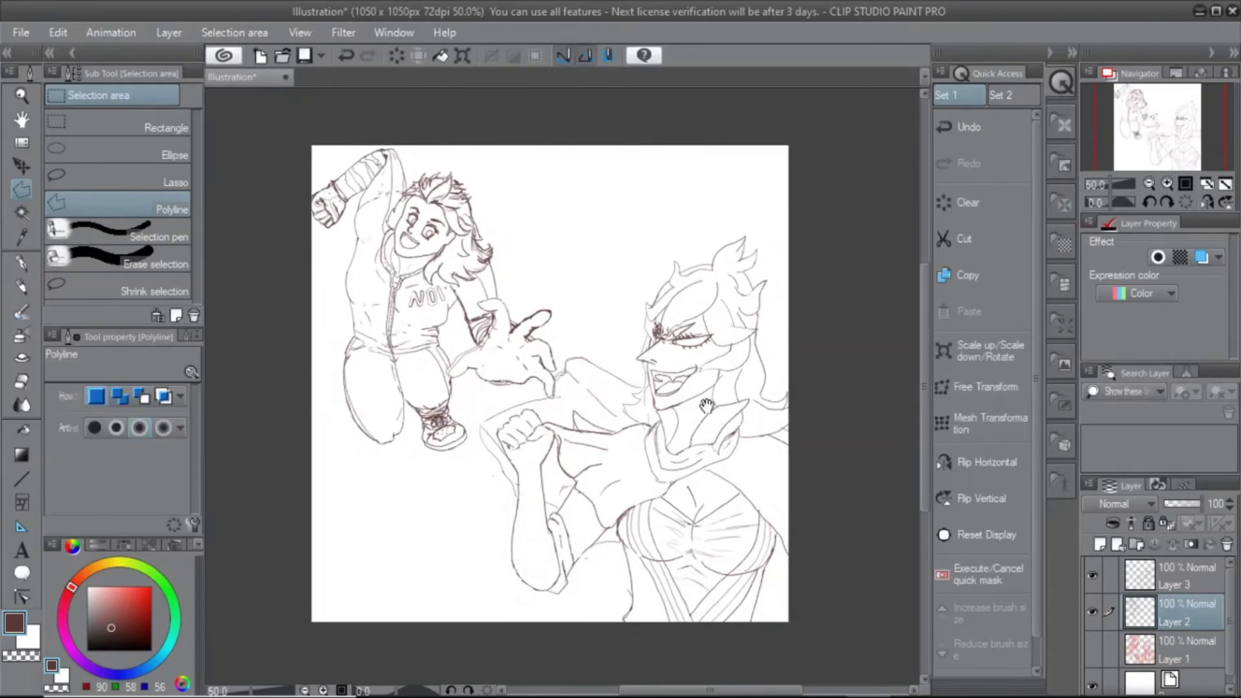
Fill the second figure's face, neck and raised arm with a light skin tone on Layer 4, referring to other layers
scroll(706, 406, "up", 3)
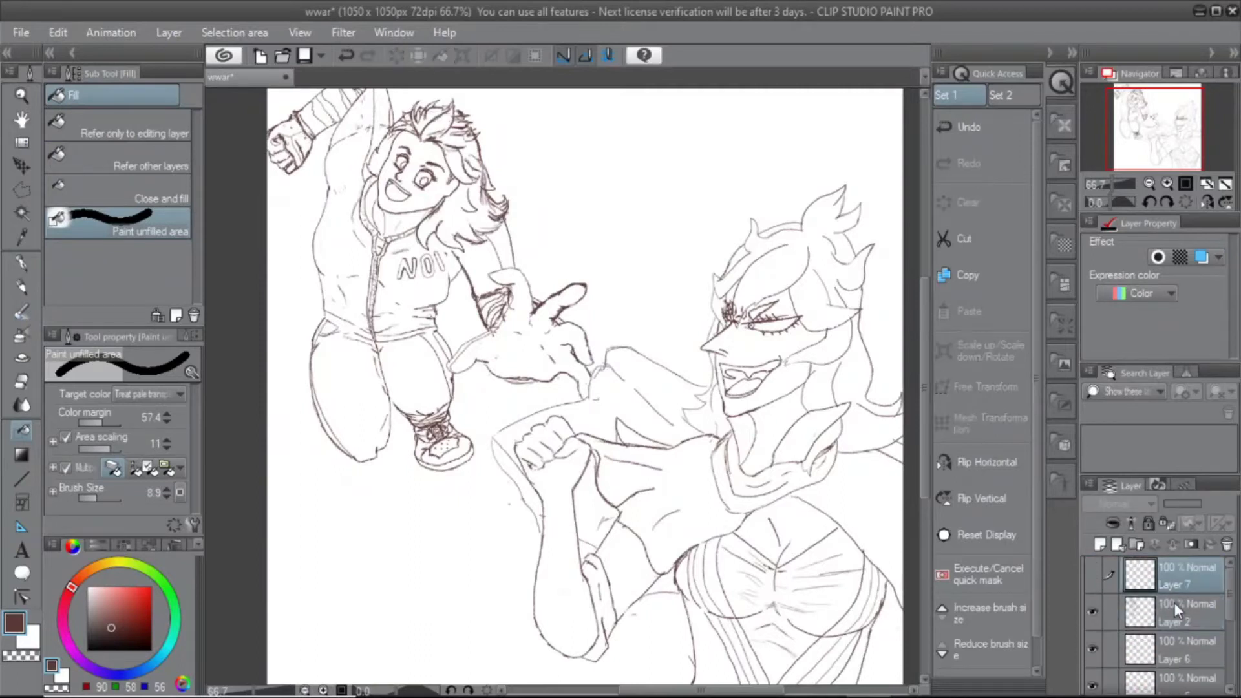
left_click(132, 160)
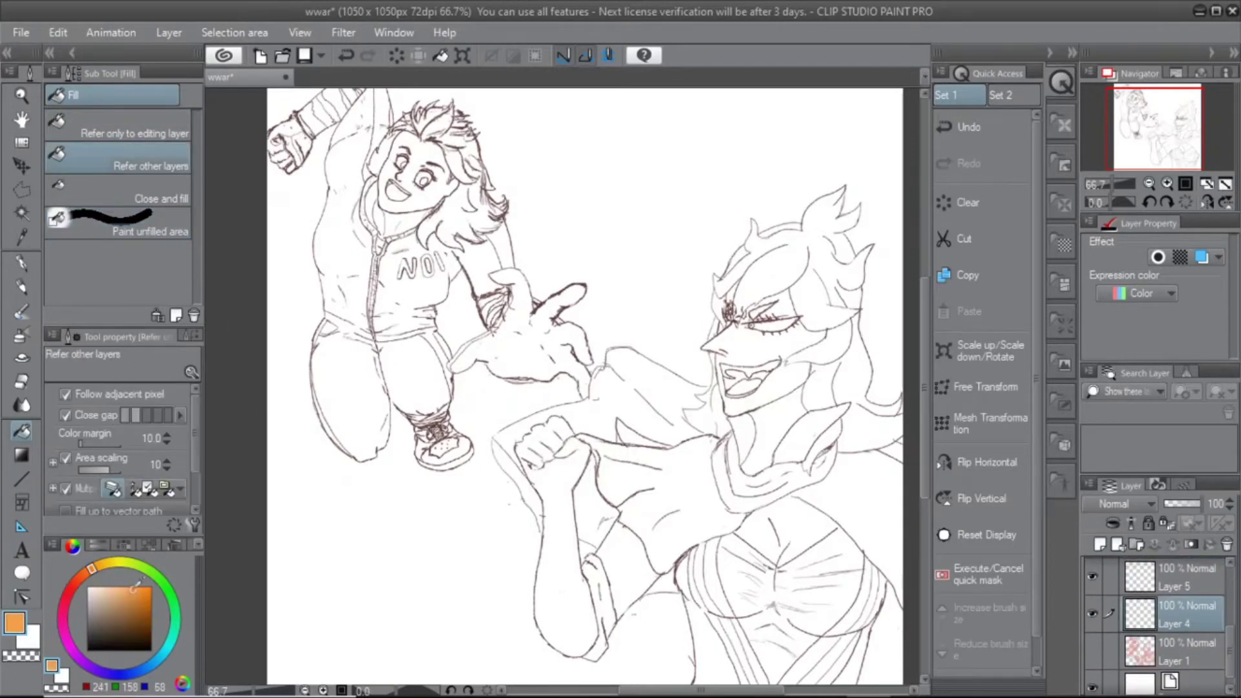
key("ctrl+z")
left_click(756, 440)
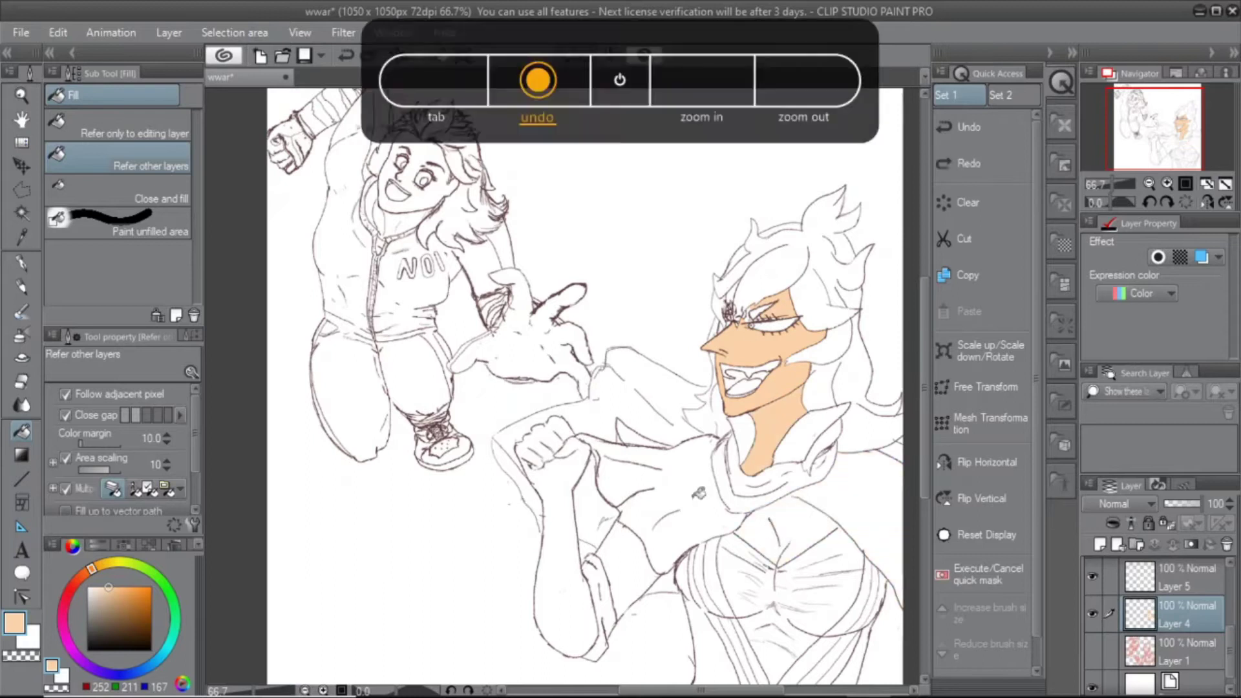
left_click(562, 517)
left_click_drag(115, 591, 120, 596)
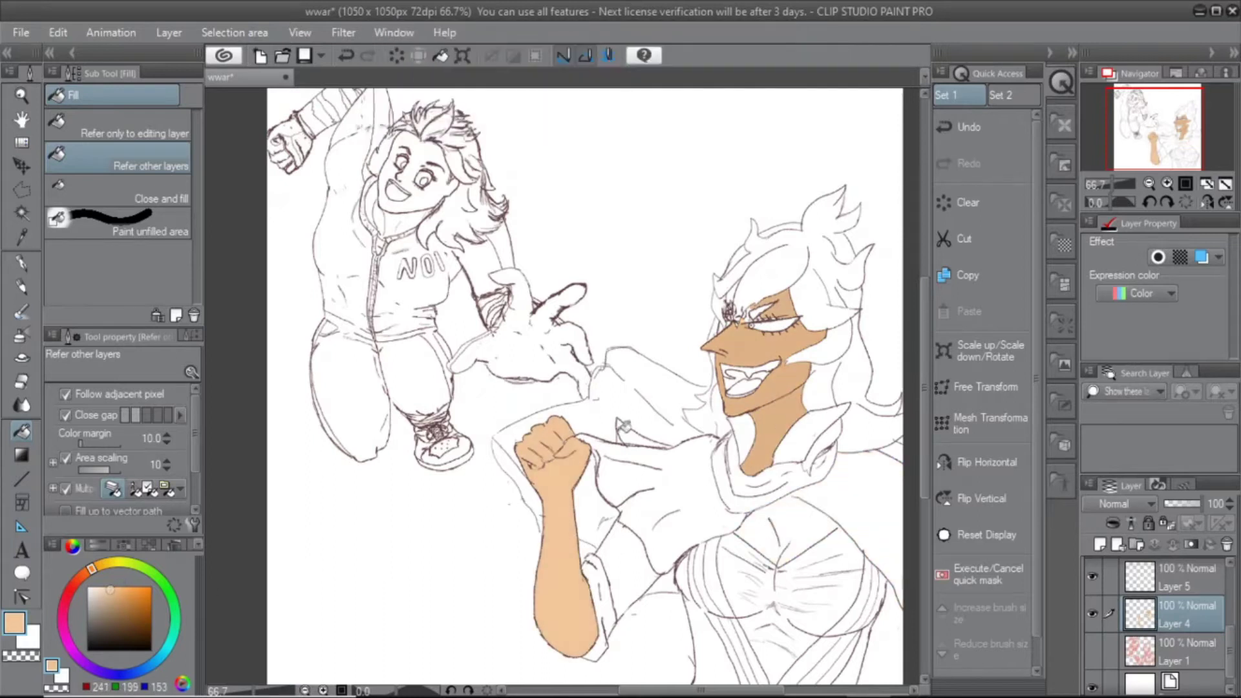
Fill the bare chest area below the second figure's scarf with the same skin tone
scroll(730, 339, "up", 5)
left_click_drag(783, 527, 327, 378)
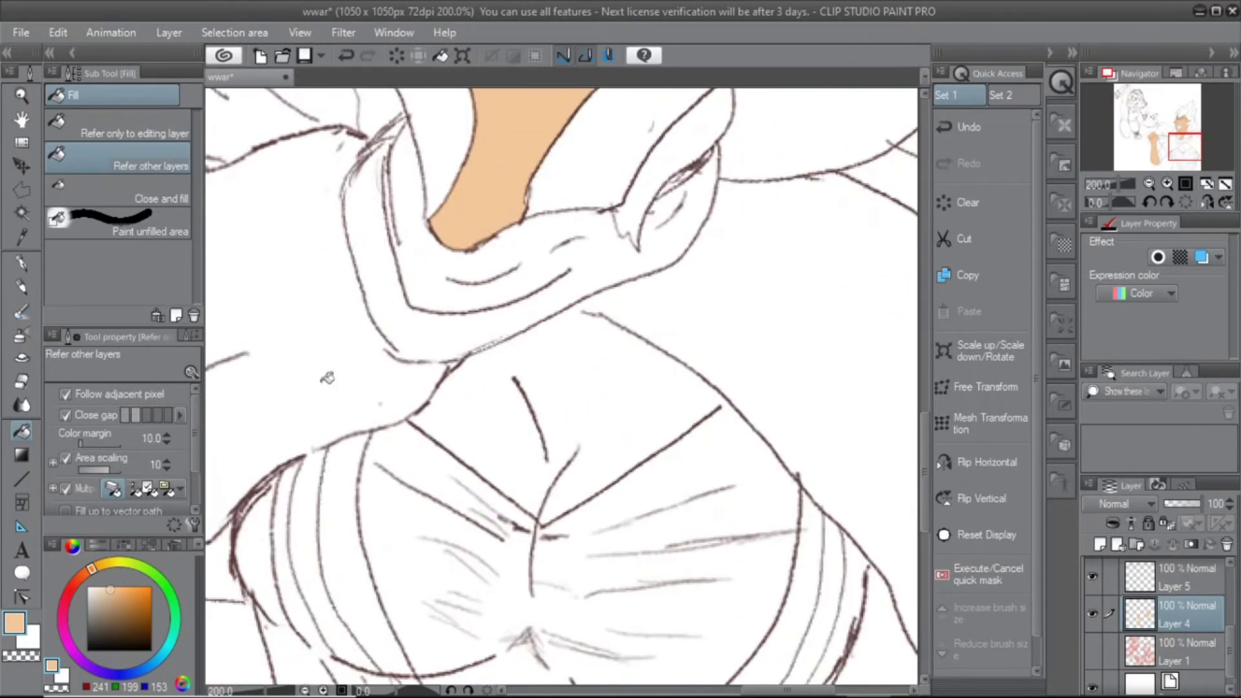
left_click(22, 407)
key("g")
left_click(554, 402)
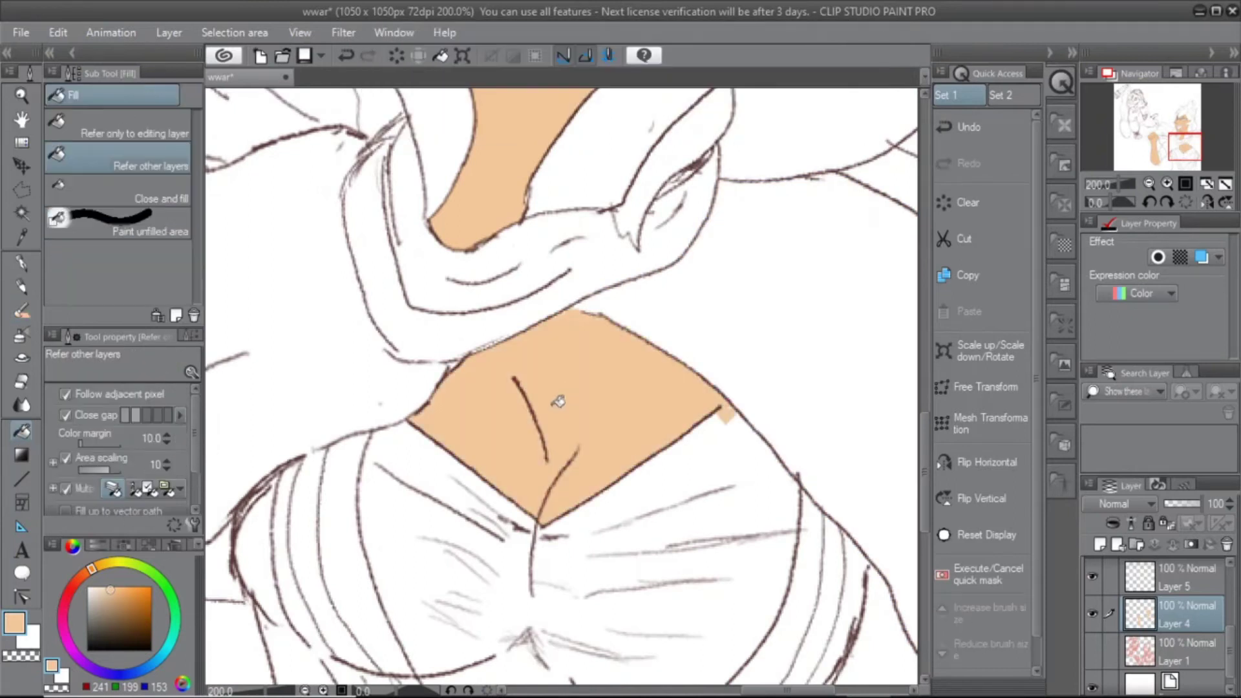
Recolor the second figure's face, chest and arm with a lighter peach skin tone, RGB 255, 218, 169
scroll(426, 463, "down", 2)
left_click_drag(426, 464, 408, 524)
left_click(111, 588)
left_click(608, 420)
key("ctrl+z")
left_click(352, 481, "alt")
left_click(590, 369)
key("ctrl+z")
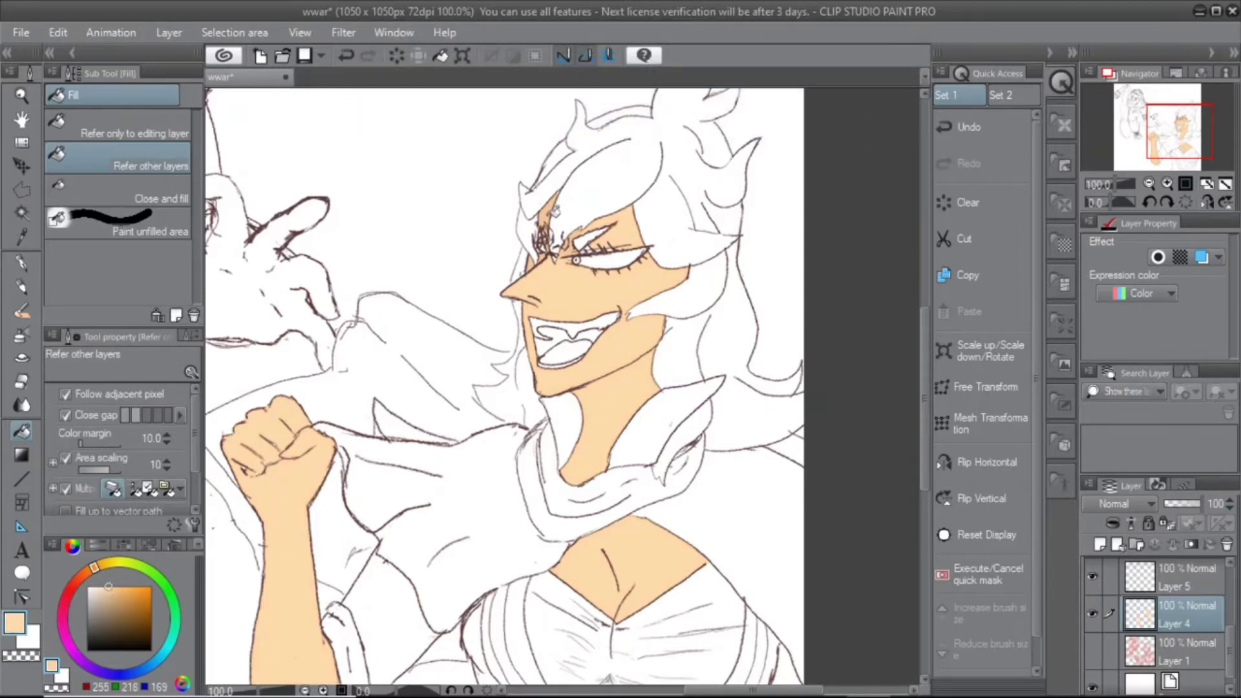
Touch up leftover gaps in the face's skin color with Paint unfilled area
key("ctrl+plus")
key("ctrl+plus")
key("ctrl+plus")
key("ctrl+plus")
key("ctrl+minus")
key("ctrl+minus")
key("ctrl+minus")
key("ctrl+minus")
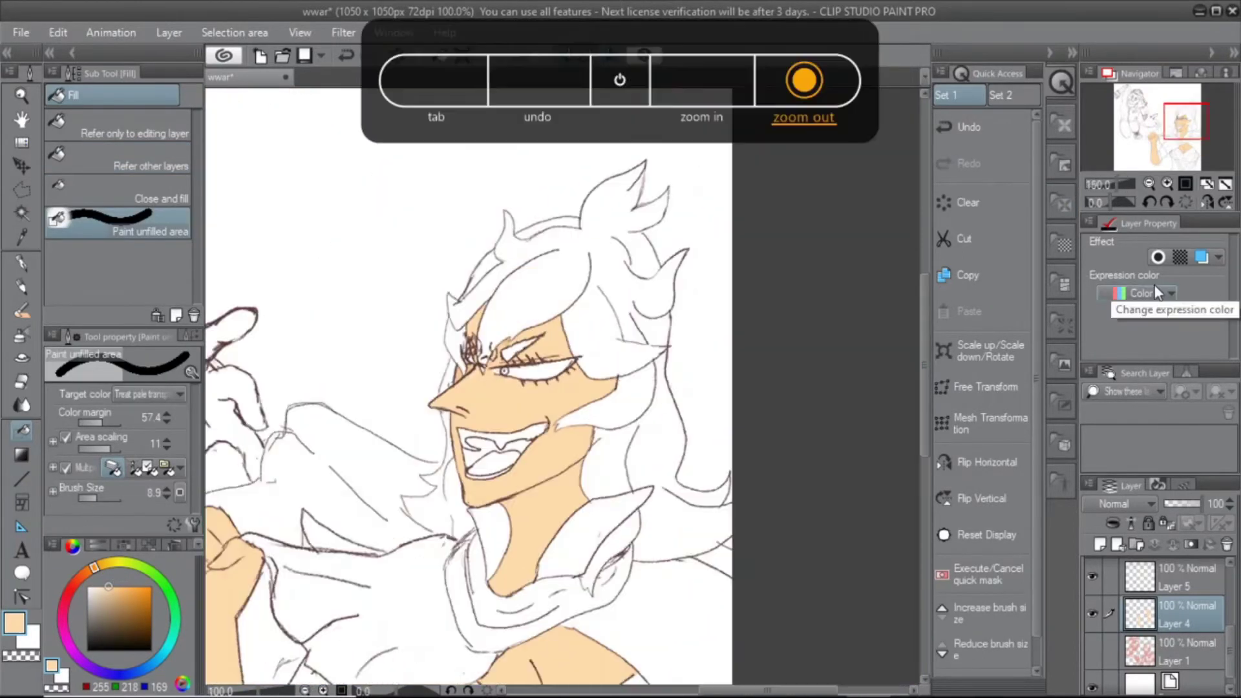
Fill all sections of the second figure's hair and the eyebrow with orange, RGB 223, 144, 88
left_click(126, 594)
left_click(119, 160)
left_click(569, 213)
left_click(647, 420)
left_click(530, 227)
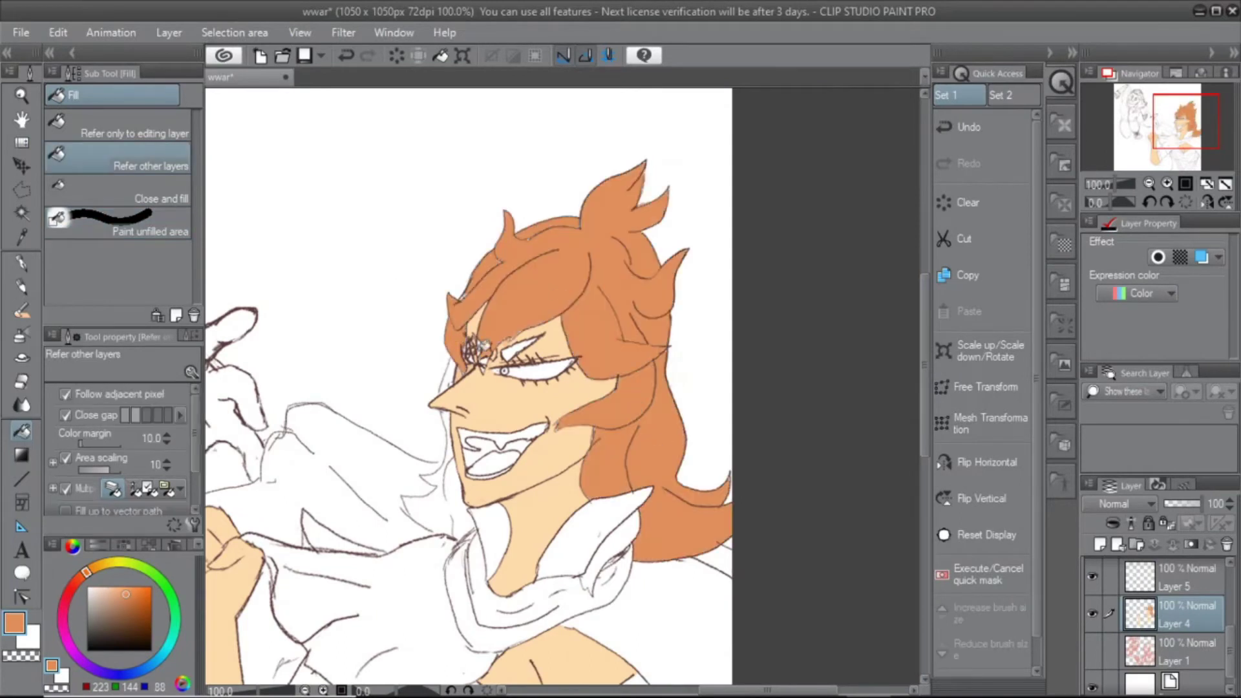
left_click(511, 349)
key("ctrl+plus")
key("ctrl+plus")
key("ctrl+plus")
key("ctrl+plus")
key("ctrl+minus")
key("ctrl+minus")
key("ctrl+minus")
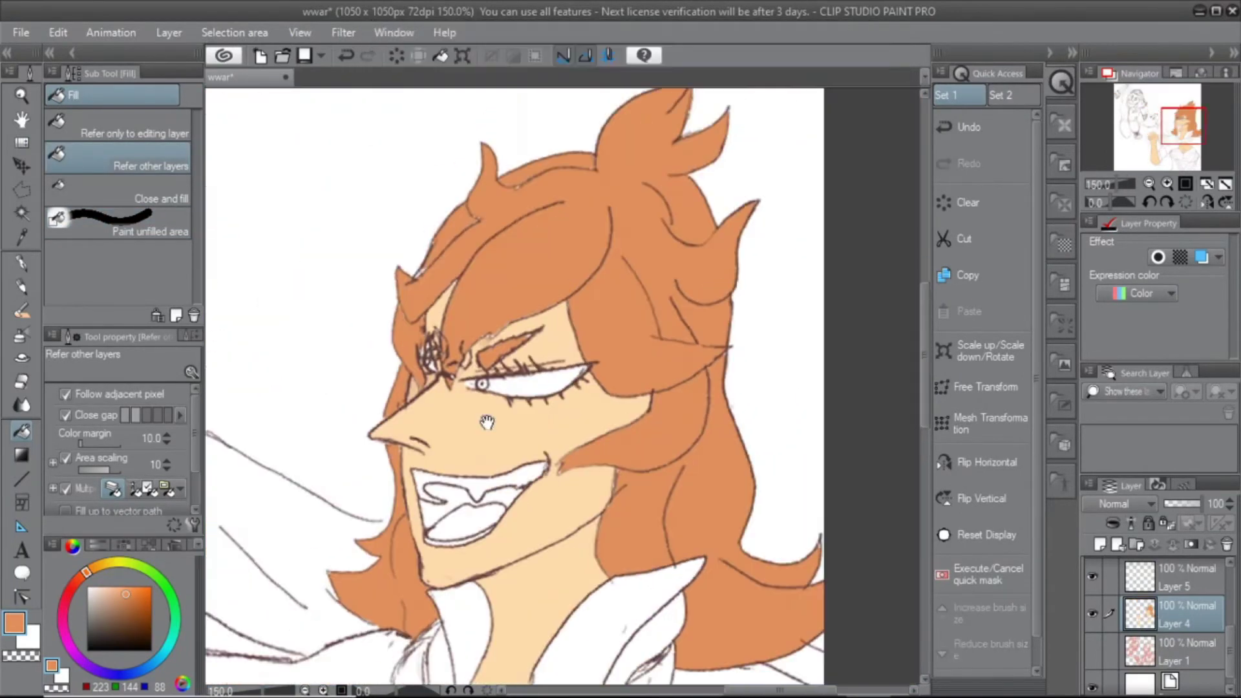
Draw thin curved stripes on both sides of the collar on Layer 3 with the Real G-Pen in a muted pinkish brown
left_click(118, 222)
scroll(517, 388, "down", 5)
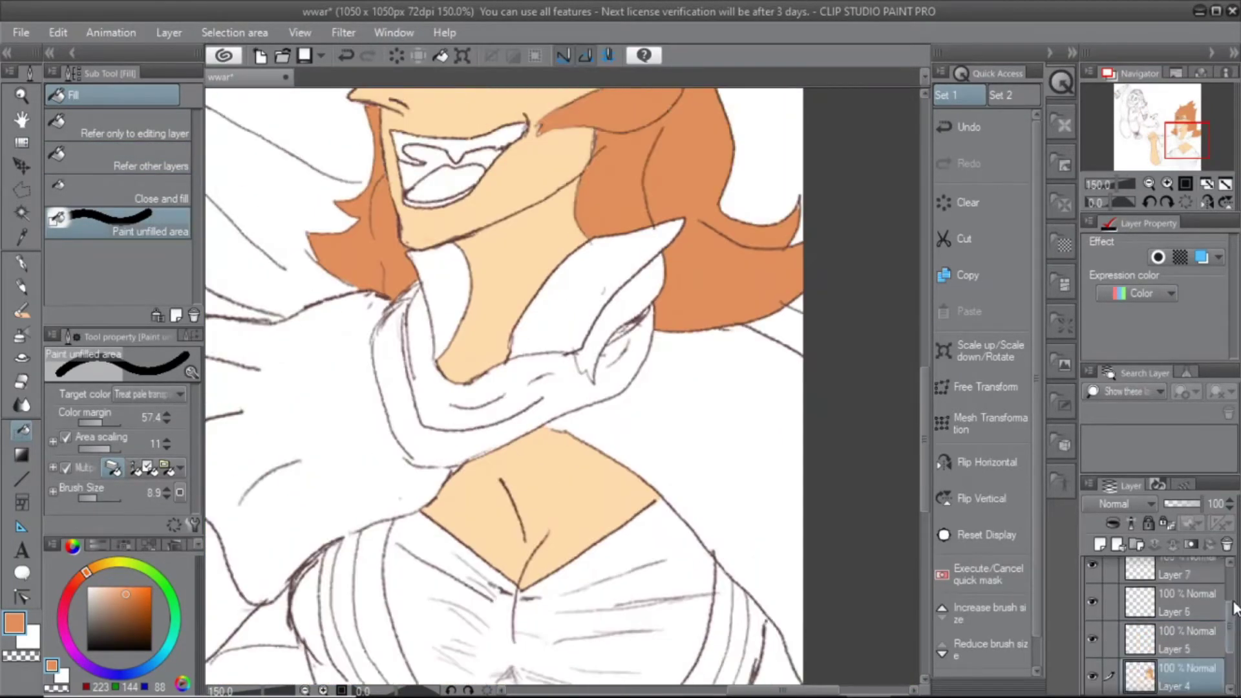
key("p")
left_click(197, 544)
left_click(241, 671)
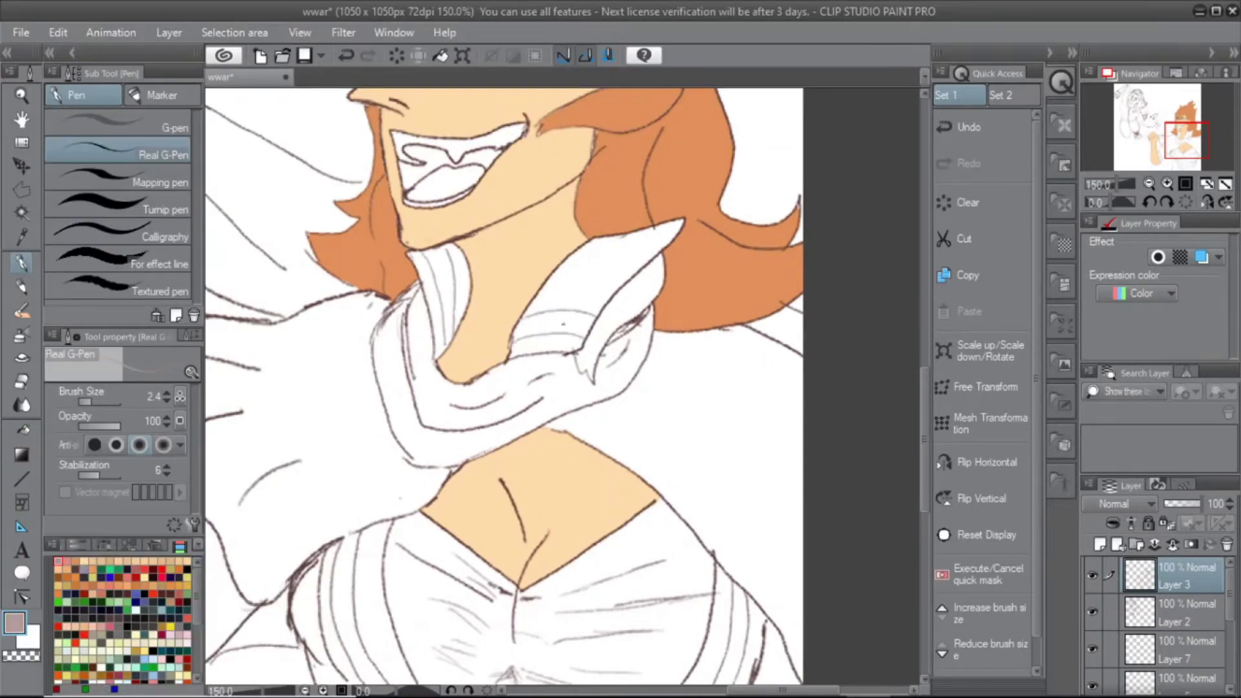
Fill the leftover gaps along the hair outlines on Layer 4 in the hair orange with Paint unfilled area
scroll(554, 408, "up", 5)
key("ctrl+plus")
key("ctrl+plus")
key("ctrl+plus")
key("g")
mouse_move(512, 285)
left_mouse_down()
mouse_move(596, 258)
mouse_move(569, 265)
mouse_move(584, 277)
left_mouse_up()
scroll(421, 369, "down", 10)
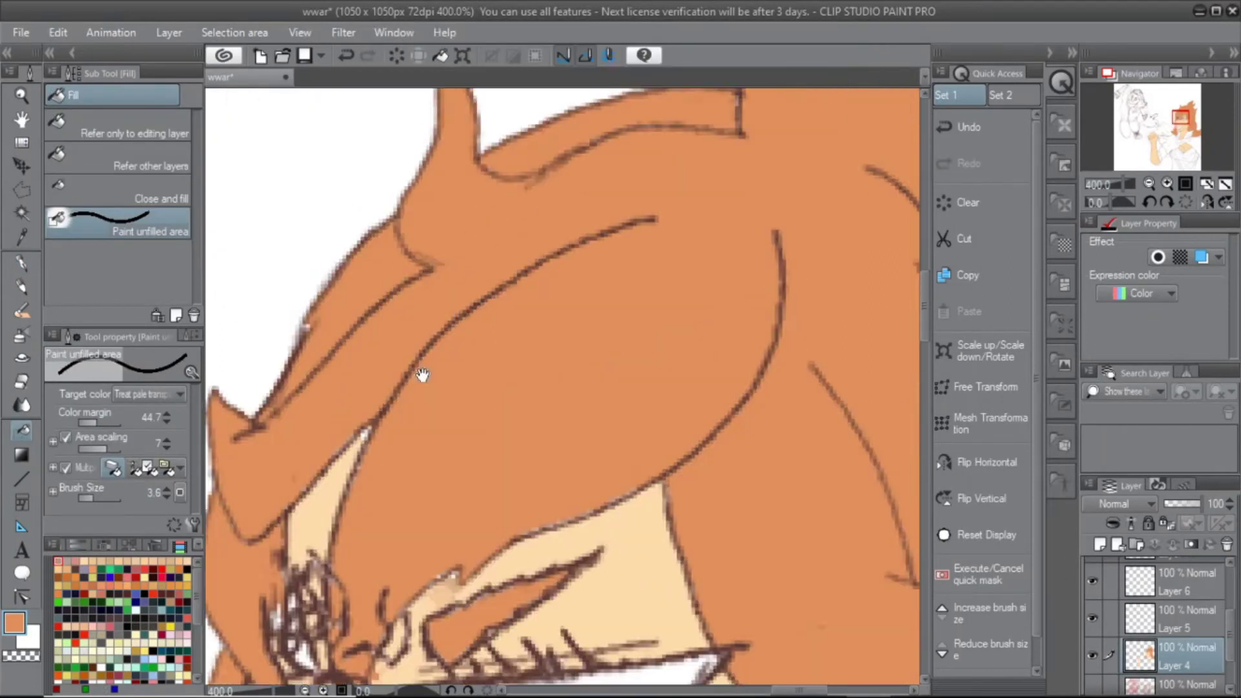
key("ctrl+minus")
key("ctrl+minus")
left_click(52, 544)
left_click(240, 556)
left_click(149, 158)
left_click(142, 596)
left_click(536, 381)
key("ctrl+z")
left_click(148, 601)
left_click(537, 381)
scroll(537, 381, "right", 3)
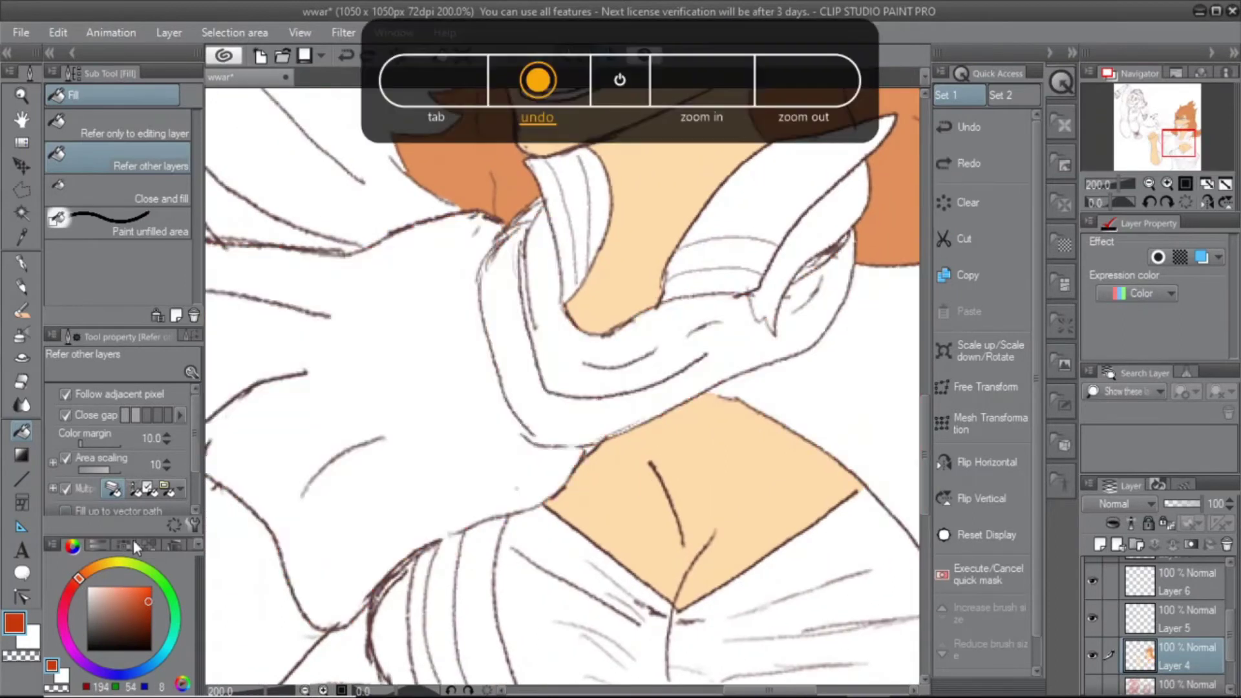
Fill the scarf and the front of the cape with a muted dark red, RGB 173, 65, 31
scroll(562, 388, "left", 5)
left_click(150, 609)
left_click(139, 606)
mouse_move(337, 362)
left_mouse_down()
mouse_move(413, 444)
mouse_move(382, 458)
left_mouse_up()
scroll(383, 458, "down", 2)
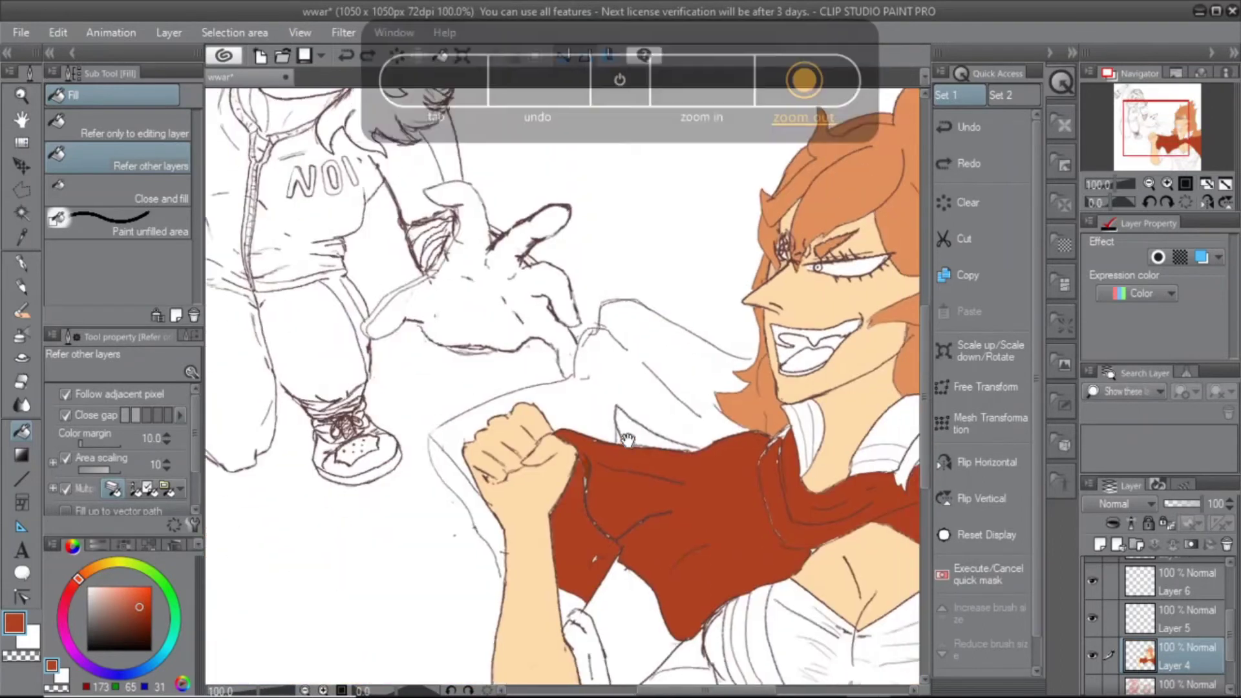
Reduce the fill's area scaling to 4 and fill the cape billowing behind the raised arm with the same red
left_click(198, 545)
left_click(243, 615)
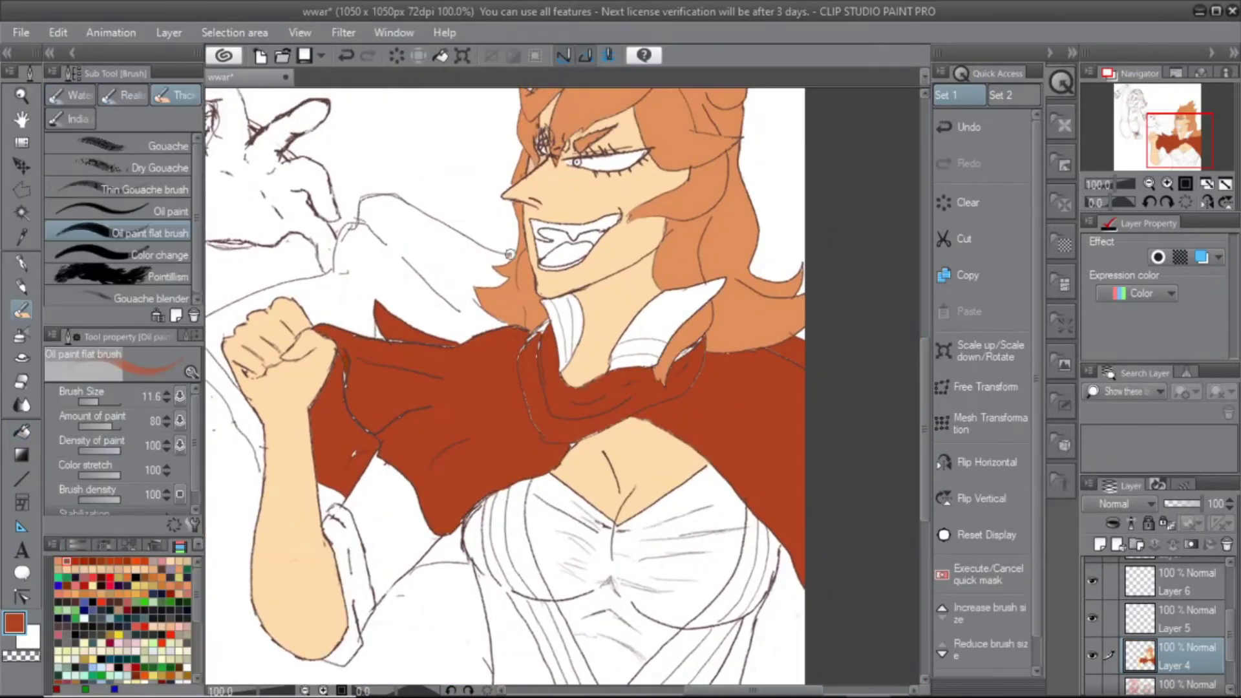
left_click(460, 362)
left_click_drag(460, 362, 444, 316)
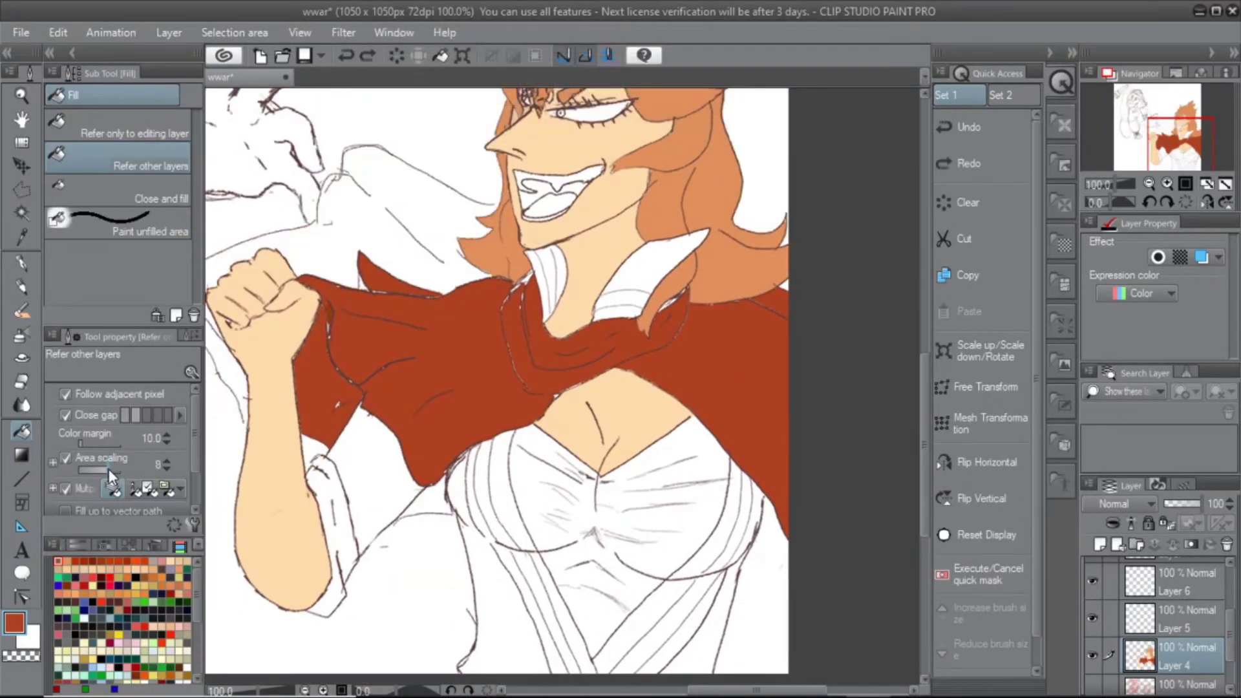
left_click(25, 314)
mouse_move(388, 336)
left_mouse_down()
mouse_move(388, 233)
mouse_move(414, 413)
left_mouse_up()
left_click(117, 223)
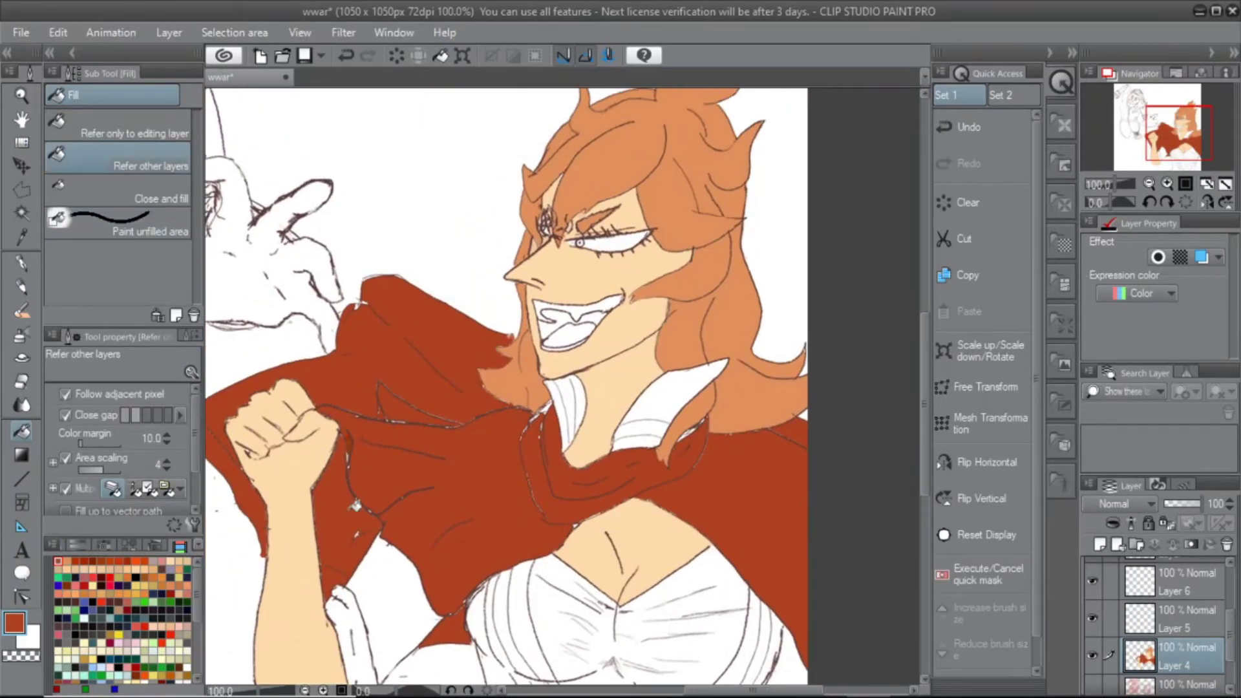
Paint the unfilled gaps between the red cape and the hair tips beside the neck in red
key("ctrl+equal")
key("ctrl+equal")
key("ctrl+equal")
key("ctrl+minus")
mouse_move(595, 427)
left_mouse_down()
mouse_move(594, 218)
mouse_move(323, 76)
left_mouse_up()
left_click_drag(501, 354, 488, 443)
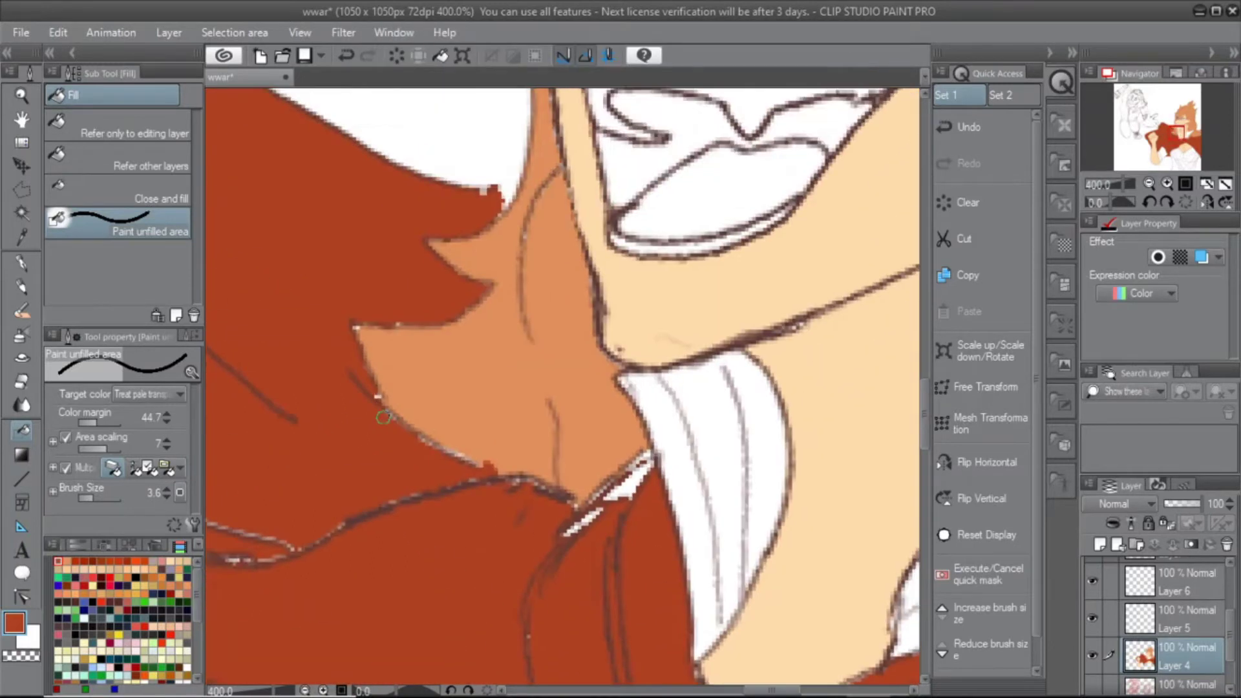
left_click_drag(426, 391, 494, 452)
left_click(117, 126)
key("ctrl+minus")
key("ctrl+minus")
key("ctrl+minus")
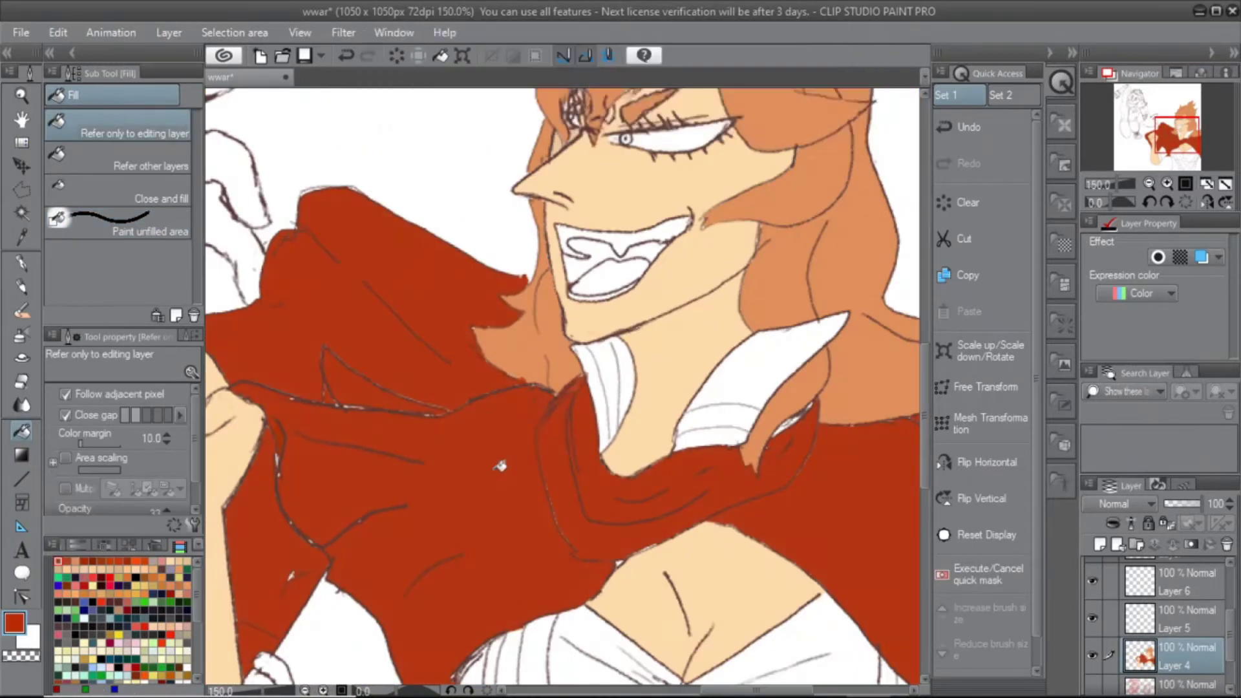
key("ctrl+z")
Close the remaining white gaps along the cape folds and the scarf's edges in red with Paint unfilled area
left_click(118, 223)
mouse_move(262, 409)
left_mouse_down()
mouse_move(488, 322)
mouse_move(430, 351)
left_mouse_up()
mouse_move(700, 503)
left_mouse_down()
mouse_move(570, 374)
mouse_move(600, 247)
left_mouse_up()
mouse_move(519, 111)
left_mouse_down()
mouse_move(491, 277)
mouse_move(241, 231)
left_mouse_up()
mouse_move(596, 294)
left_mouse_down()
mouse_move(652, 304)
mouse_move(679, 378)
left_mouse_up()
scroll(677, 358, "up", 3)
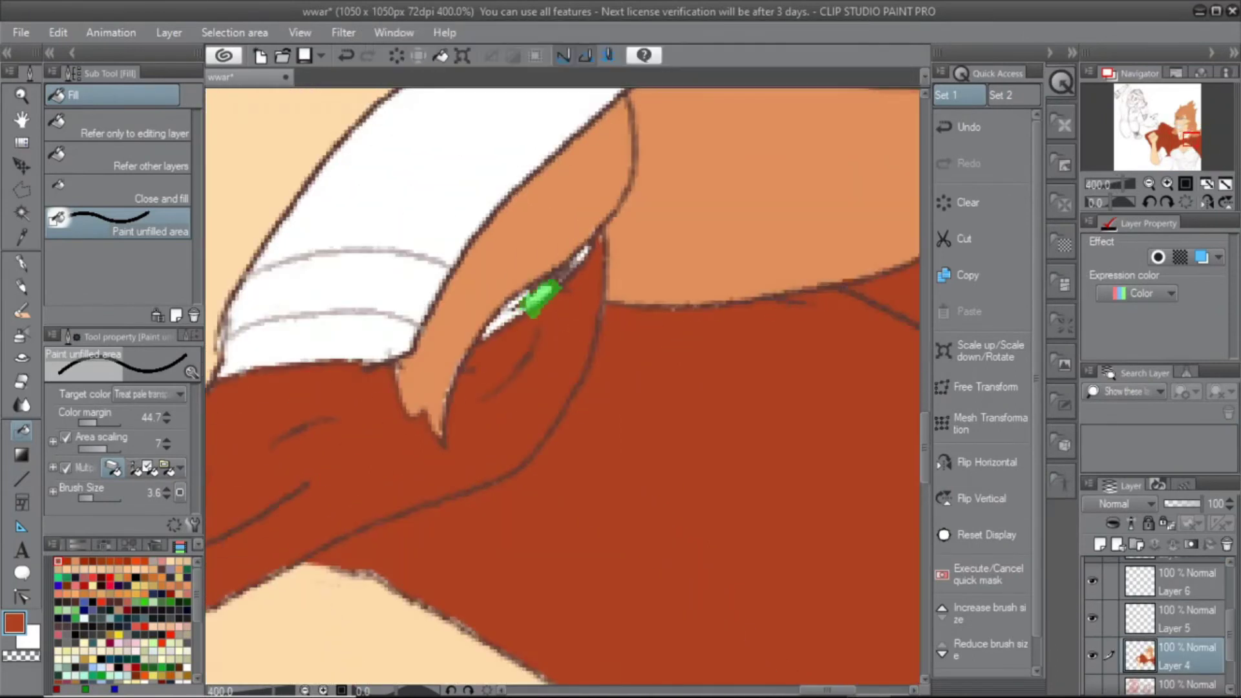
key("ctrl+minus")
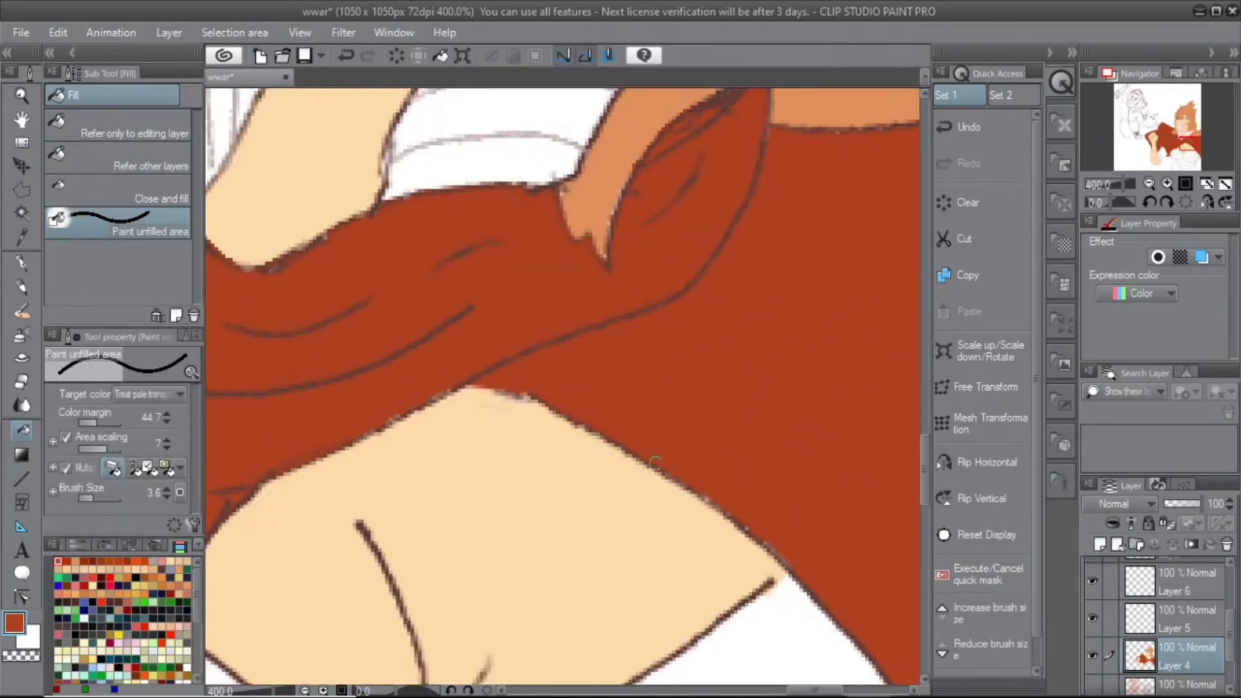
key("ctrl+z")
key("ctrl+minus")
Fill the upper collar flap and the side of the bodice with dark navy, RGB 61, 65, 100
left_click_drag(624, 354, 222, 478)
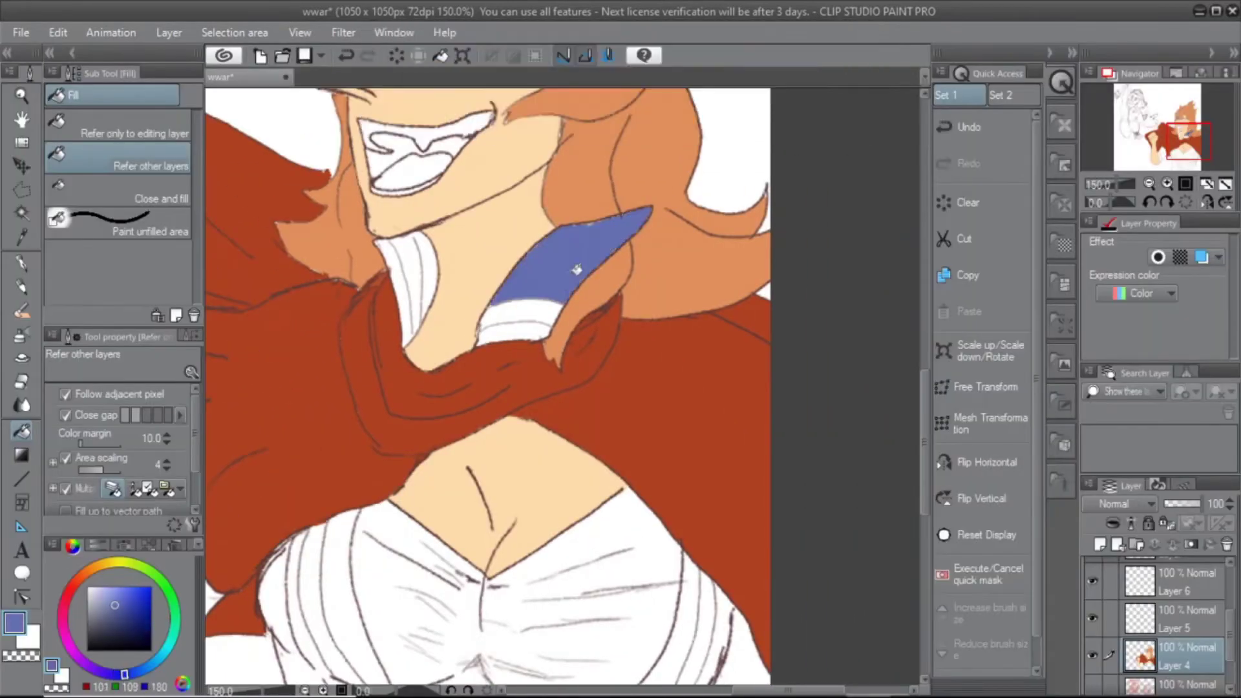
mouse_move(496, 548)
left_mouse_down()
mouse_move(388, 271)
mouse_move(453, 556)
left_mouse_up()
left_click(129, 223)
key("ctrl+plus")
key("ctrl+plus")
key("ctrl+plus")
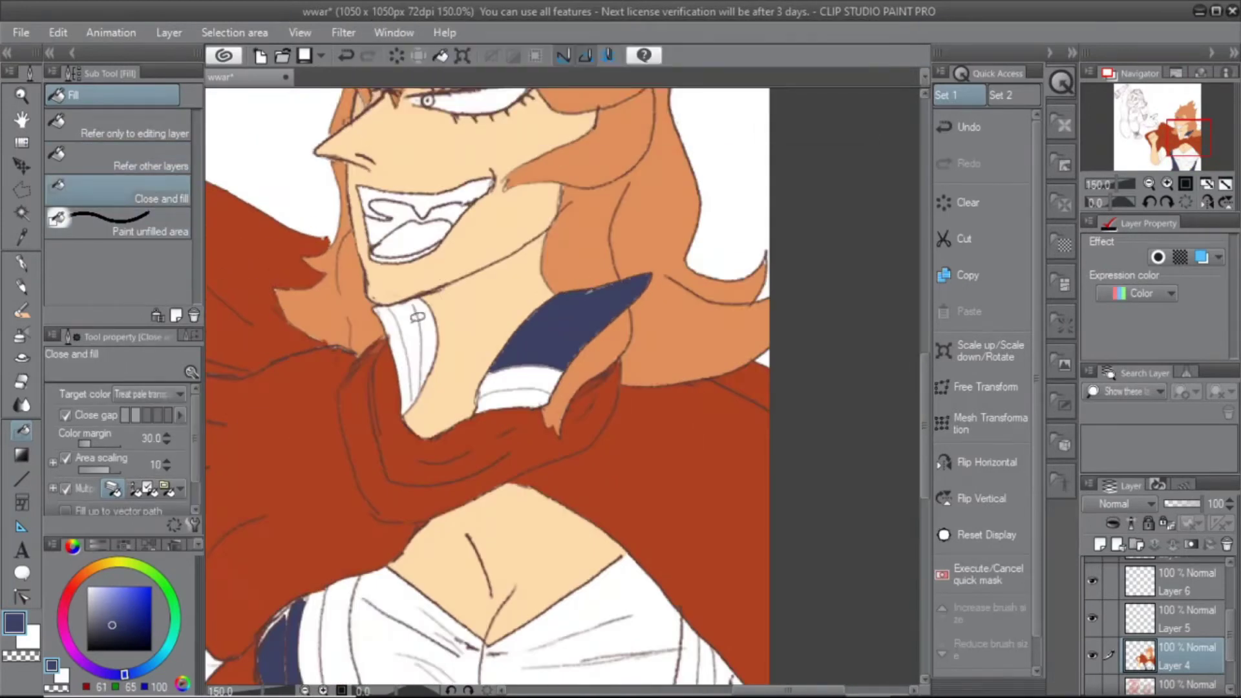
Touch up the unfilled specks along the navy collar flap's outline
left_click_drag(581, 311, 497, 418)
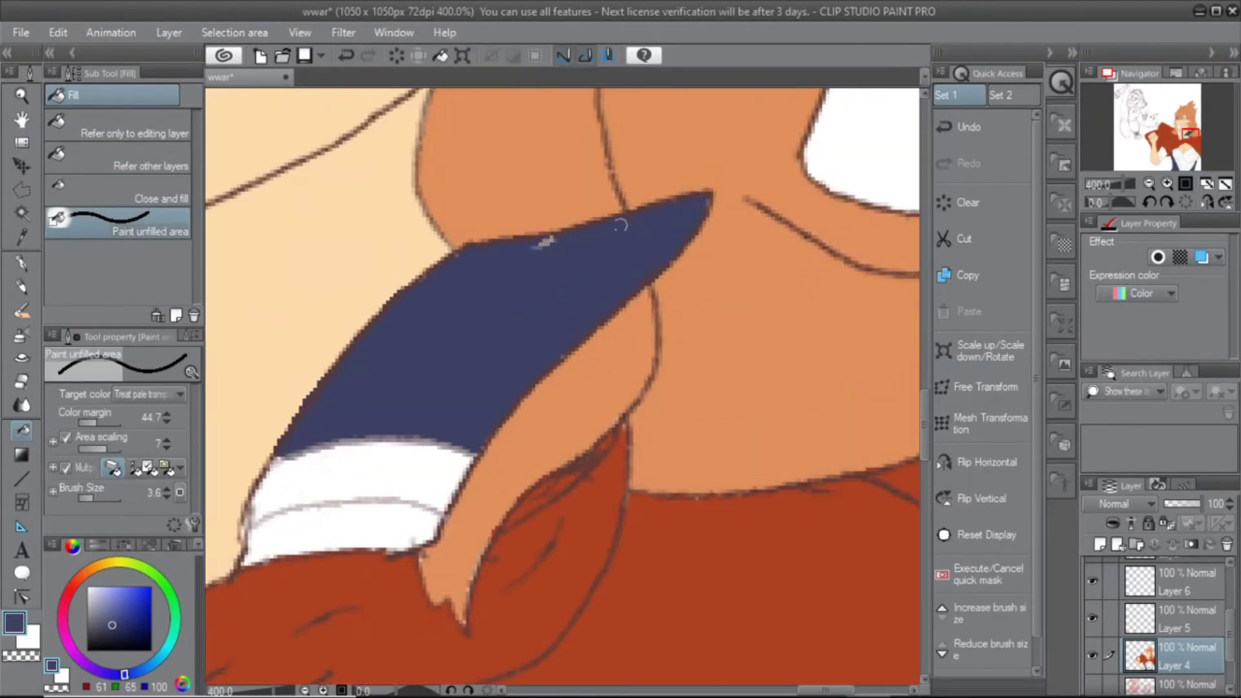
key("ctrl+plus")
key("b")
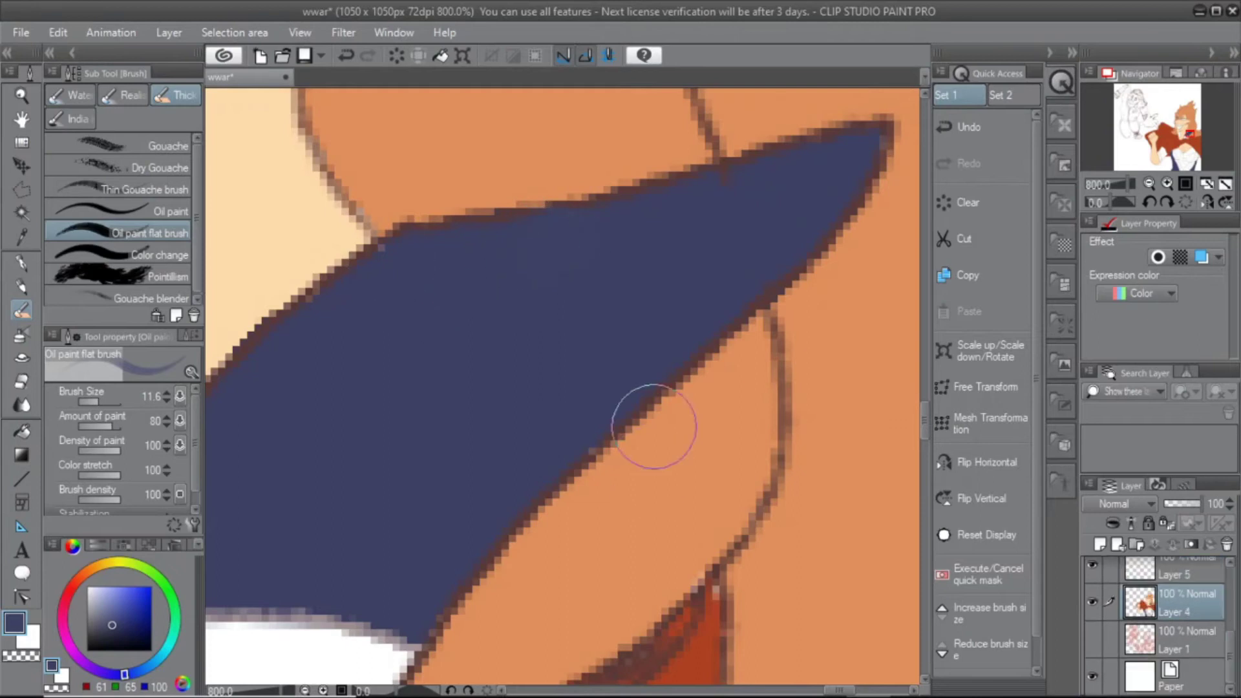
key("ctrl+minus")
key("ctrl+minus")
key("ctrl+minus")
Paint the white gaps along the navy bodice side's upper edge with Paint unfilled area
key("Tab")
key("ctrl+plus")
key("ctrl+plus")
key("ctrl+plus")
left_click_drag(509, 475, 401, 412)
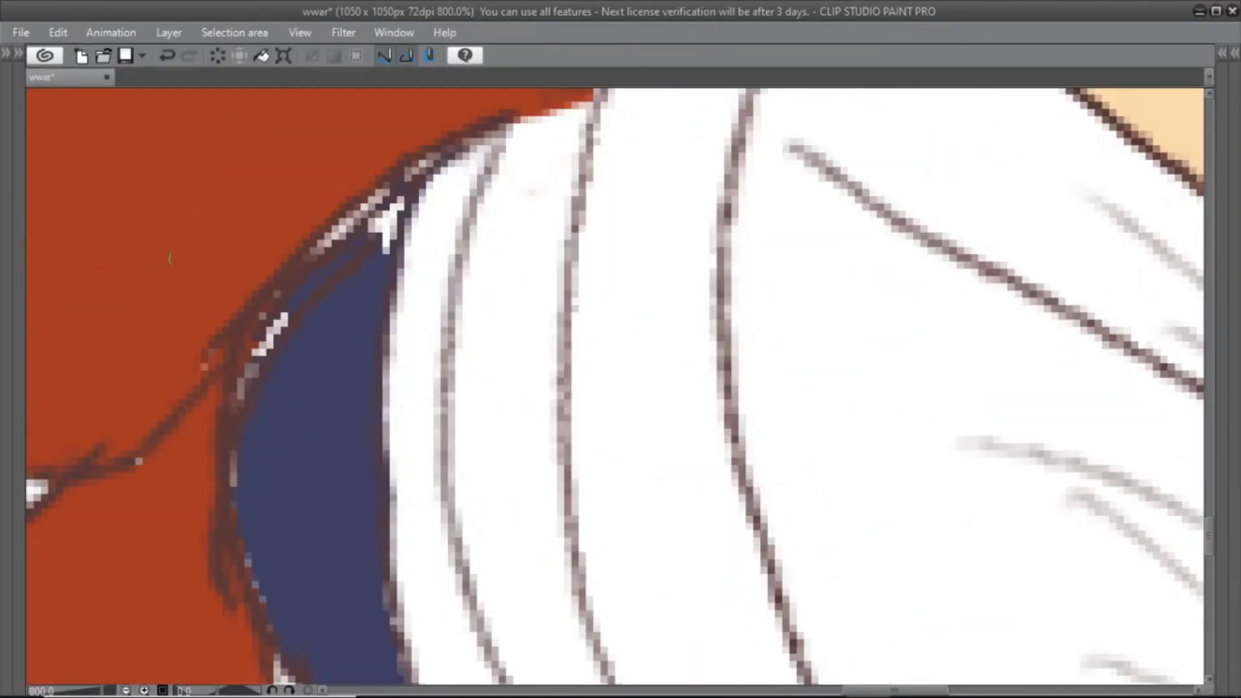
key("Tab")
key("g")
left_click_drag(443, 305, 510, 218)
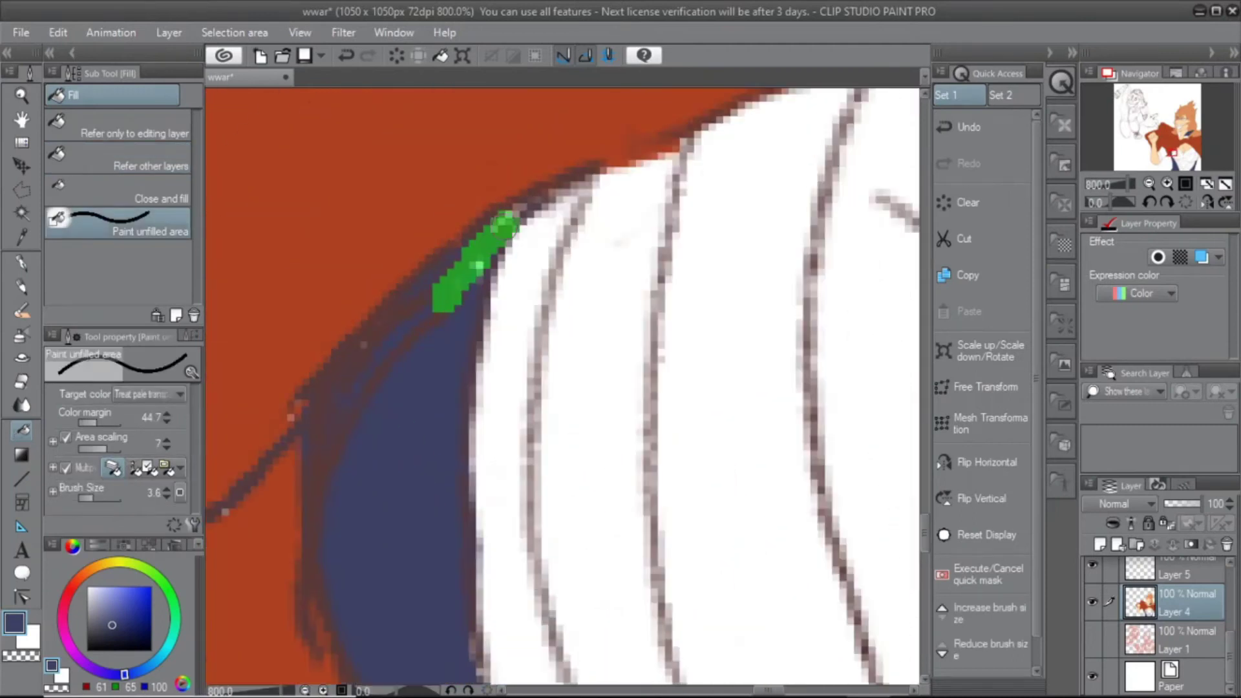
Fill the outer stripe bands of the collar flap with mustard yellow, RGB 216, 197, 91
key("ctrl+minus")
key("ctrl+minus")
key("ctrl+minus")
key("comma")
key("comma")
mouse_move(468, 341)
left_mouse_down()
mouse_move(263, 455)
mouse_move(720, 327)
mouse_move(507, 435)
mouse_move(517, 582)
left_mouse_up()
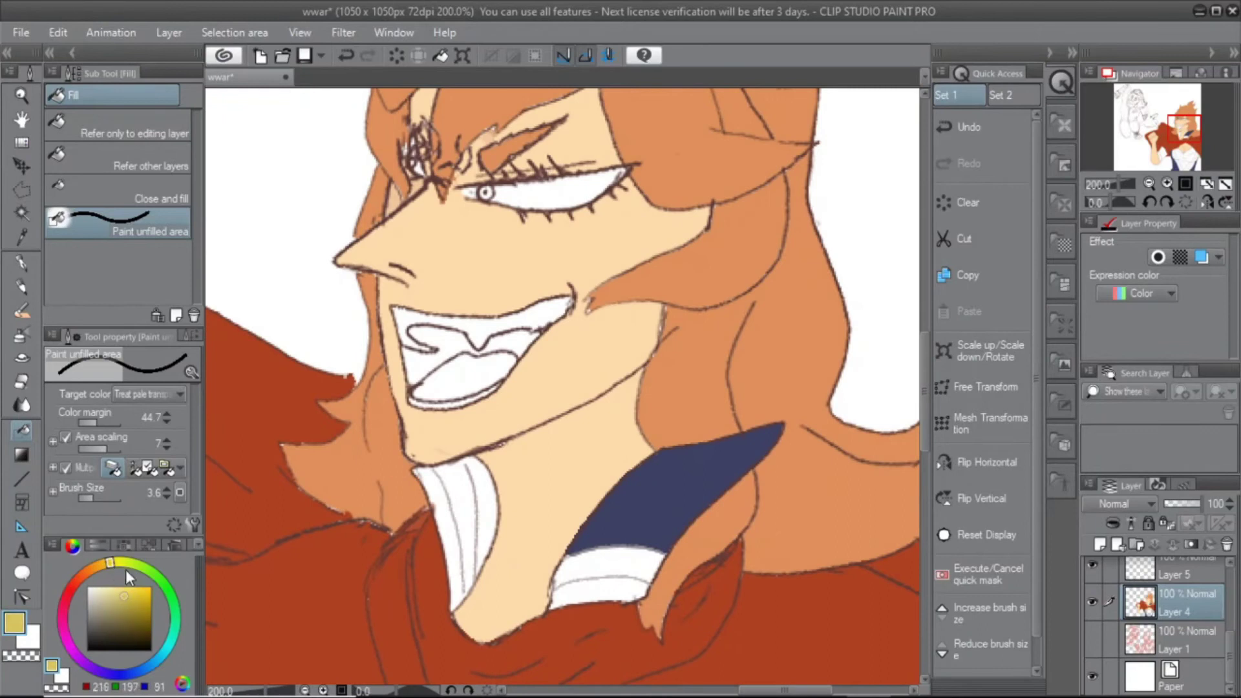
key("comma")
left_click_drag(597, 584, 483, 493)
left_click(484, 493)
Fill the collar flap's middle band with the same yellow and touch up the gaps around the bands
key("b")
key("ctrl+plus")
key("ctrl+plus")
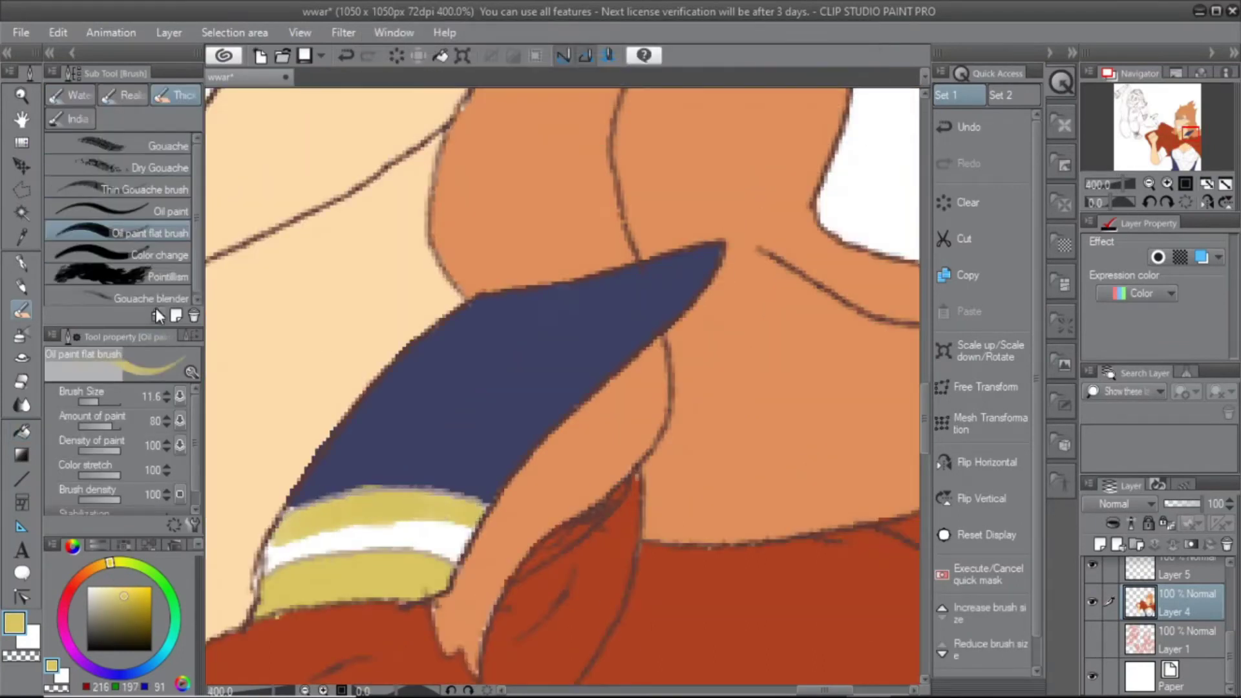
key("g")
left_click(336, 535)
mouse_move(336, 535)
left_mouse_down()
mouse_move(582, 491)
mouse_move(435, 507)
mouse_move(422, 462)
mouse_move(920, 182)
mouse_move(375, 435)
mouse_move(729, 567)
left_mouse_up()
key("b")
key("g")
key("b")
key("g")
Fill the other side of the collar, the bodice straps and the raised arm's sleeve trim with mustard yellow
mouse_move(699, 475)
left_mouse_down()
mouse_move(675, 326)
mouse_move(518, 521)
mouse_move(388, 490)
left_mouse_up()
mouse_move(423, 135)
left_mouse_down()
mouse_move(593, 557)
mouse_move(665, 521)
left_mouse_up()
scroll(665, 521, "down", 5)
left_click(116, 158)
mouse_move(582, 323)
left_mouse_down()
mouse_move(441, 414)
mouse_move(393, 386)
left_mouse_up()
Fill the sleeve area between the raised arm and the cape with dark navy and close its leftover gaps
left_click(180, 546)
left_click(356, 453)
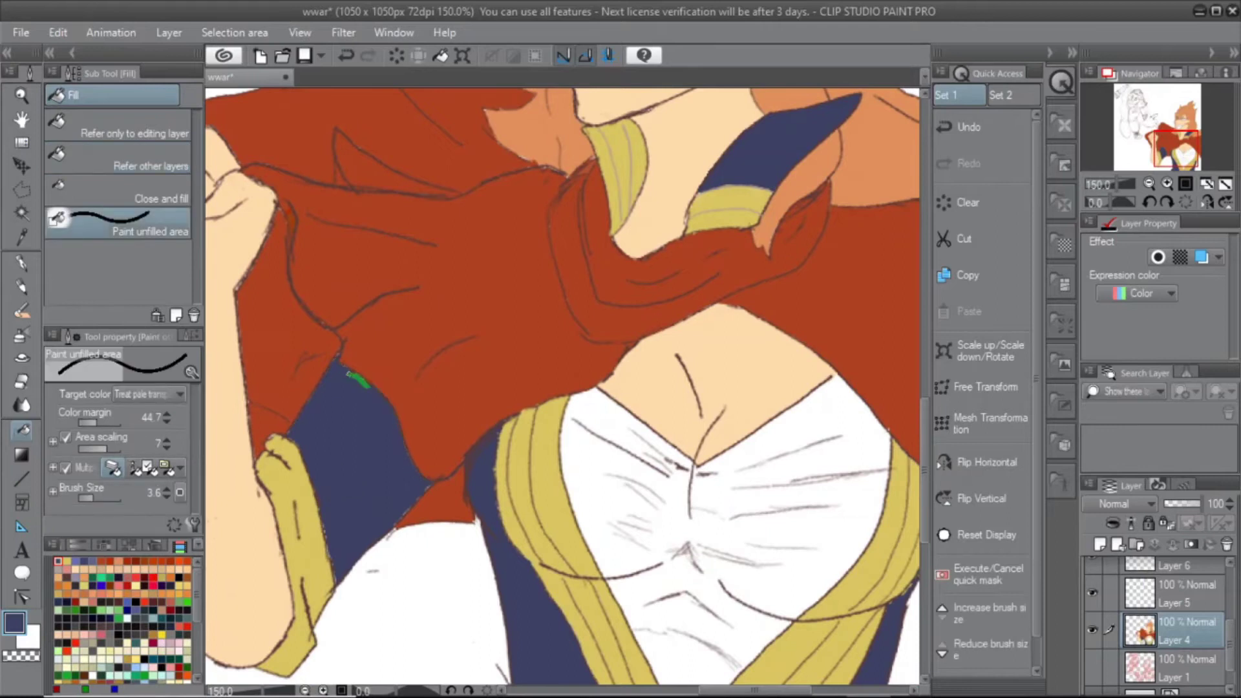
left_click_drag(395, 514, 453, 582)
Fill the second figure's tongue with coral red, RGB 255, 110, 93
scroll(452, 453, "up", 5)
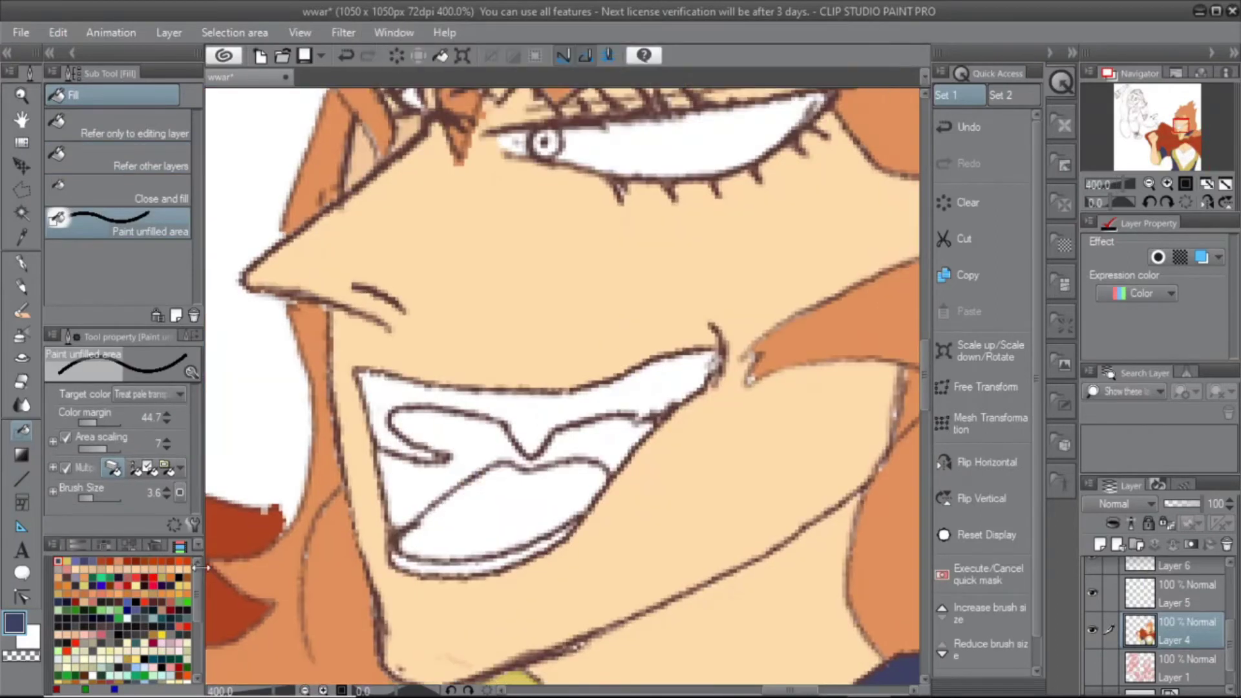
left_click(72, 546)
left_click(65, 636)
scroll(484, 528, "down", 1)
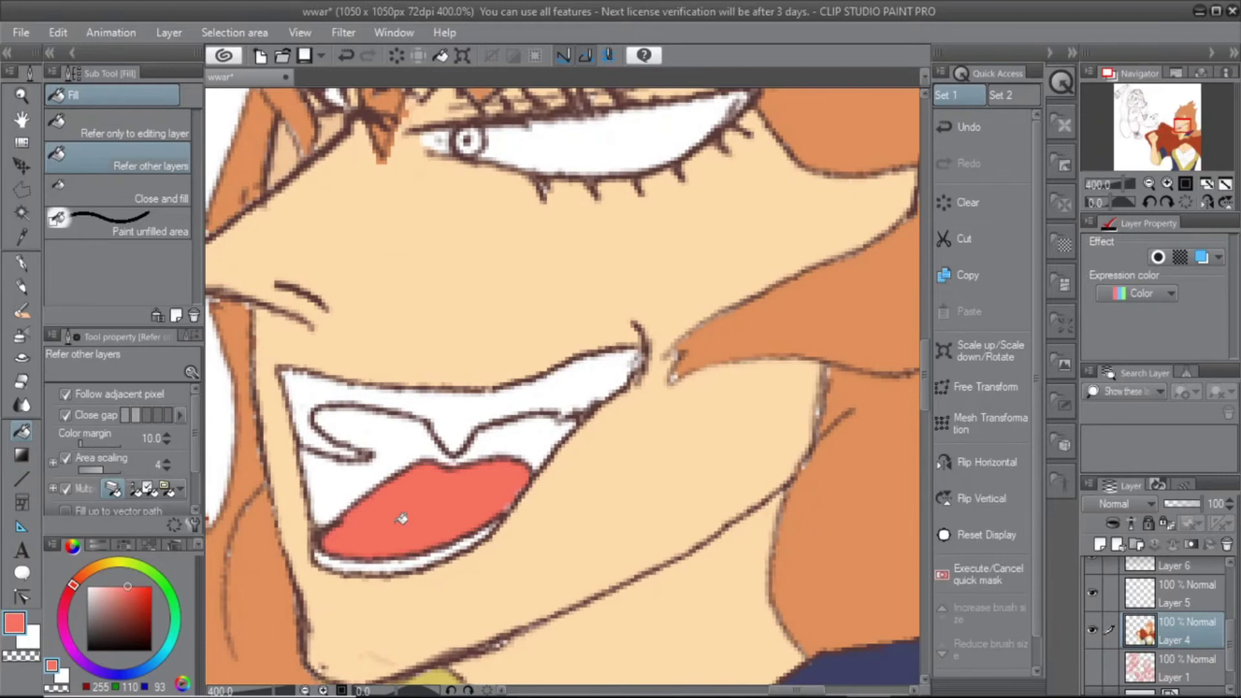
left_click_drag(415, 513, 416, 569)
scroll(415, 568, "down", 2)
Fill the iris of the second figure's eye with light blue
left_click_drag(453, 275, 362, 359)
scroll(478, 375, "up", 3)
left_click(163, 654)
left_click(110, 590)
left_click(590, 310)
scroll(591, 310, "down", 4)
On Layer 5, shade the hair strands beside the second figure's face with darker orange, RGB 209, 115, 50, using the Oil paint brush at size 6.8
left_click_drag(640, 336, 638, 485)
left_click(578, 423, "alt")
left_click(1173, 593)
key("b")
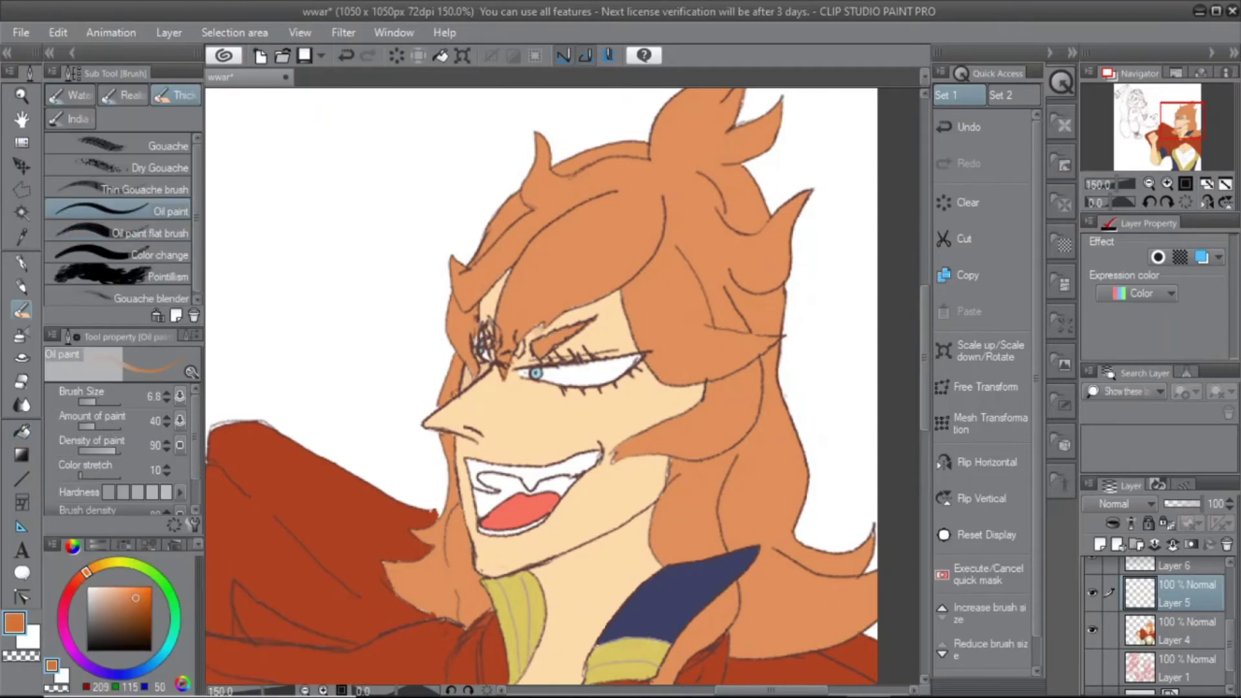
scroll(553, 366, "up", 1)
left_click_drag(589, 272, 631, 359)
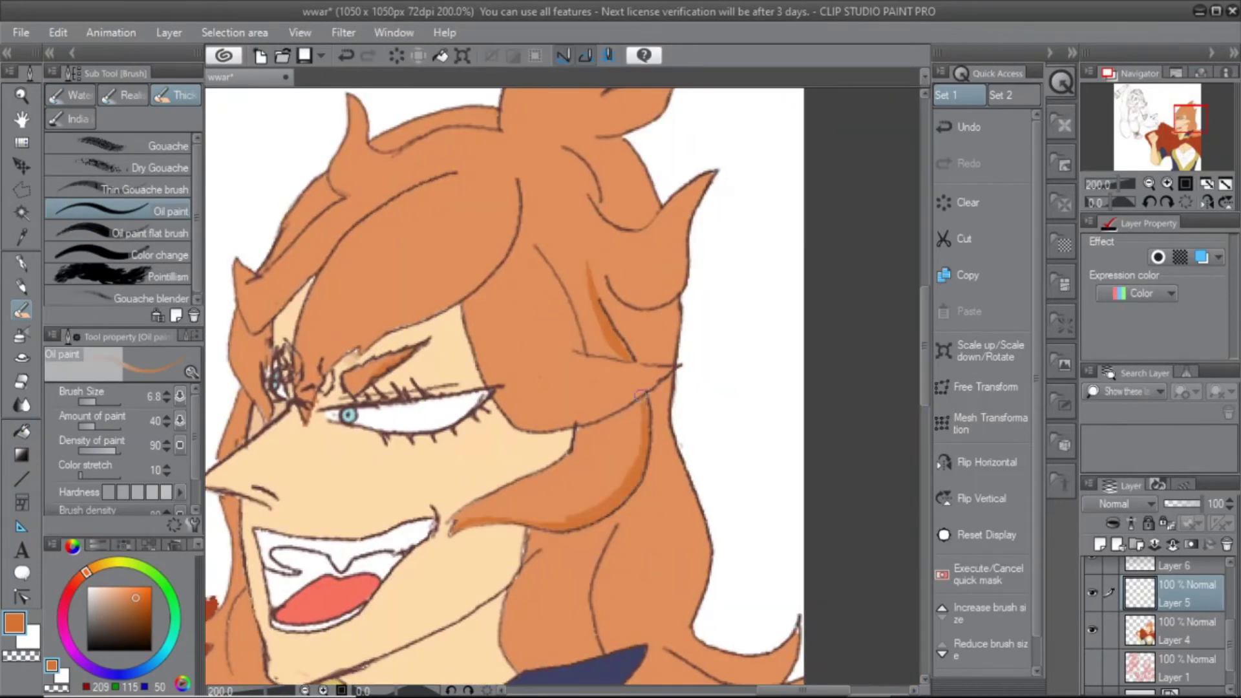
Show Layer 3's line art again and add darker orange shading along the outer edge of the hair behind the face
scroll(659, 373, "down", 1)
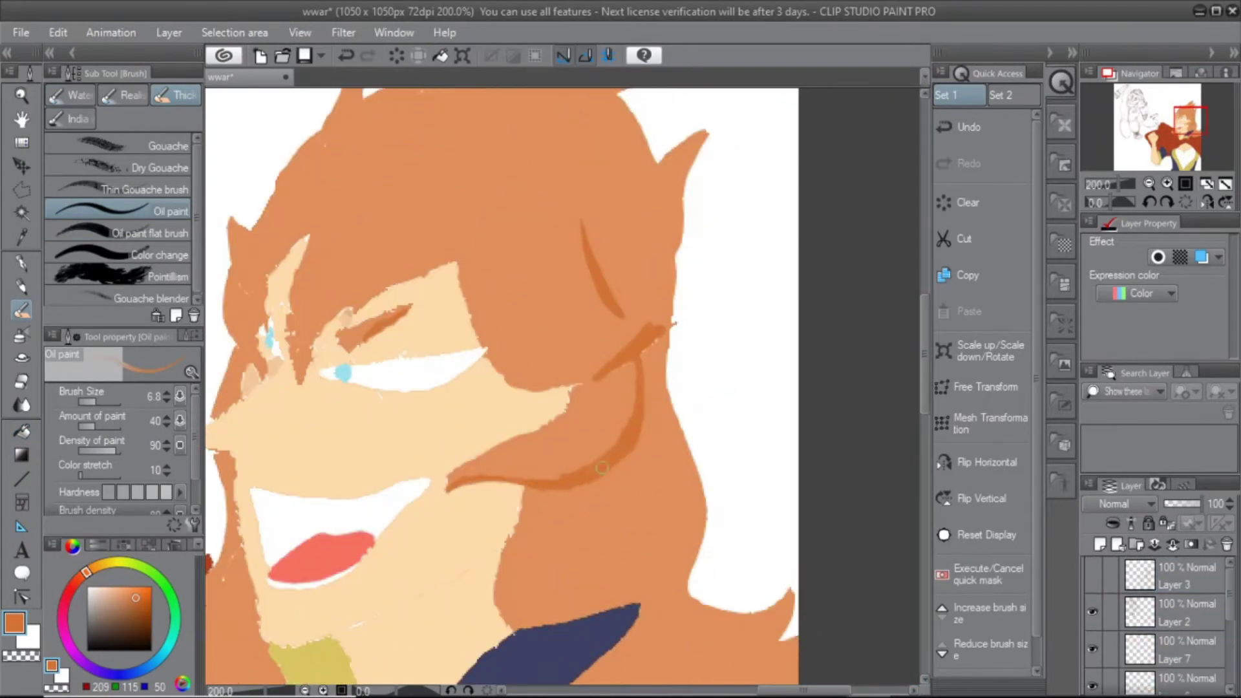
left_click(1095, 587)
left_click_drag(659, 312, 618, 241)
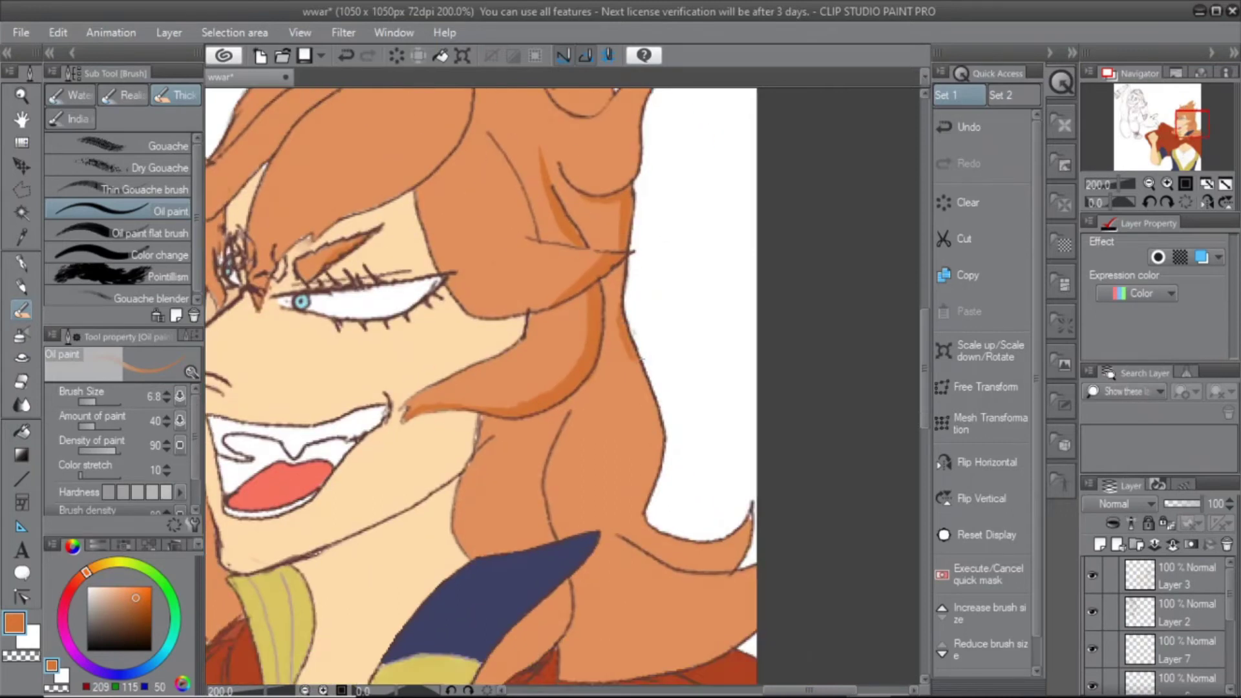
Shade the long hair locks behind the face and below the collar tip with darker orange (RGB 209, 115, 50) on Layer 5
scroll(670, 504, "down", 3)
left_click_drag(670, 504, 562, 470)
key("ctrl+z")
left_click(950, 150)
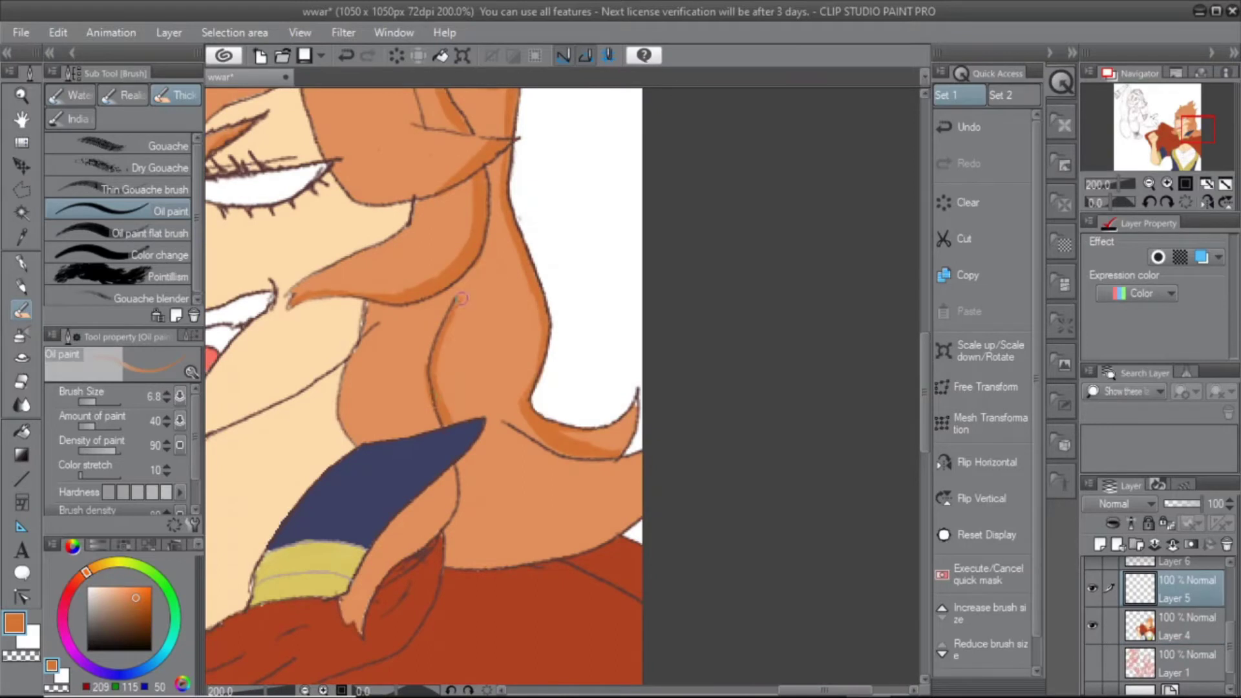
left_click_drag(486, 424, 413, 321)
mouse_move(311, 453)
left_mouse_down()
mouse_move(517, 420)
mouse_move(605, 507)
mouse_move(568, 472)
left_mouse_up()
left_click_drag(620, 479, 520, 560)
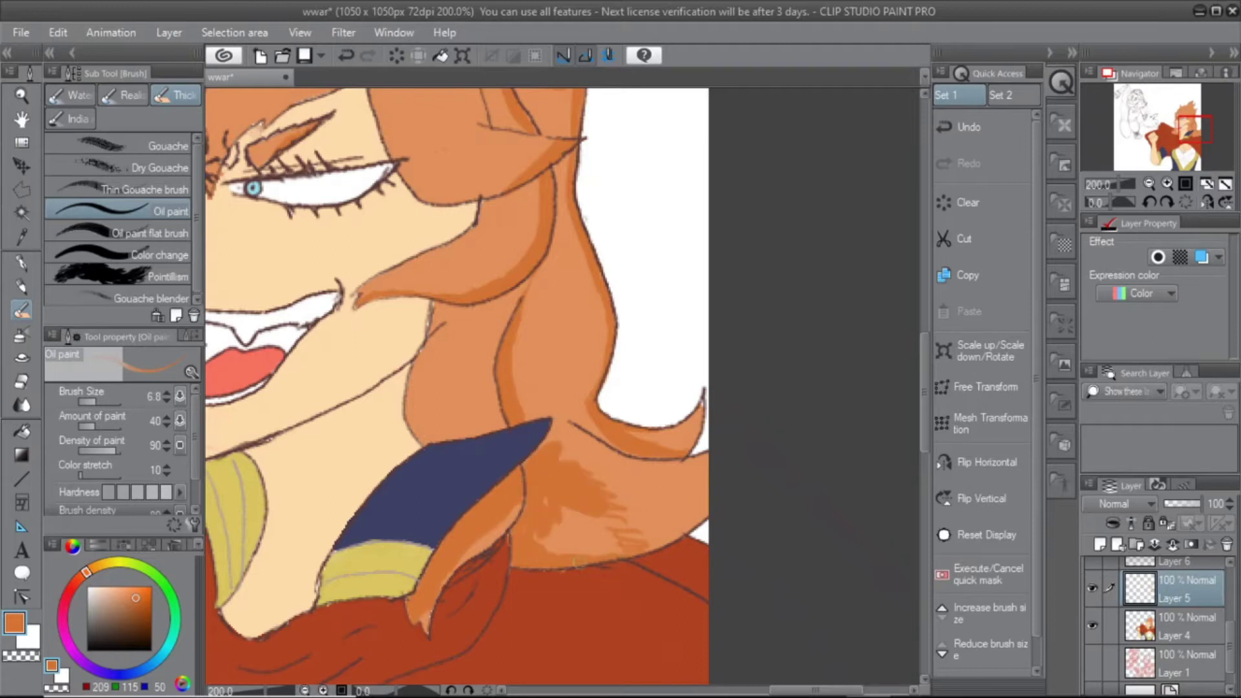
Continue the darker orange shading on the upper hair and on the strands beside the chin
left_click_drag(258, 194, 498, 602)
left_click_drag(792, 470, 744, 380)
left_click_drag(782, 334, 864, 210)
left_click_drag(647, 89, 795, 64)
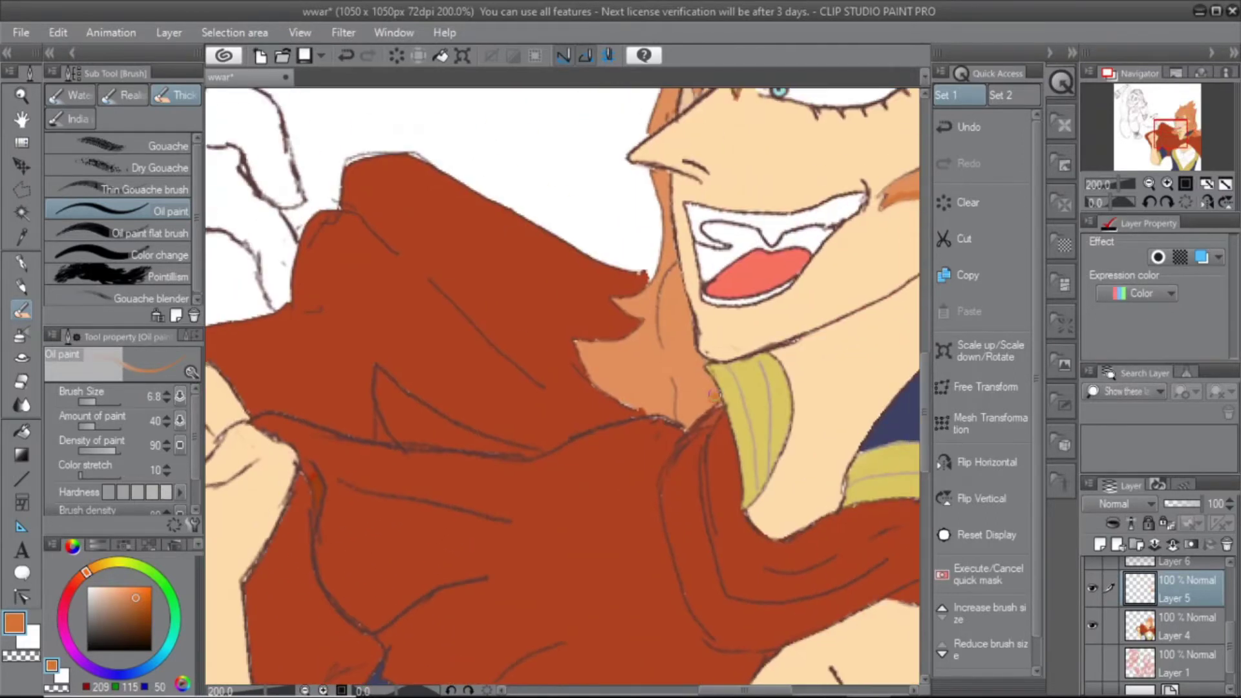
scroll(646, 388, "up", 2)
scroll(646, 388, "down", 4)
Set the brush color to muted tan (RGB 201, 173, 136) and shade the skin on the face, neck, elbow and chest
left_click(197, 547)
left_click(111, 567)
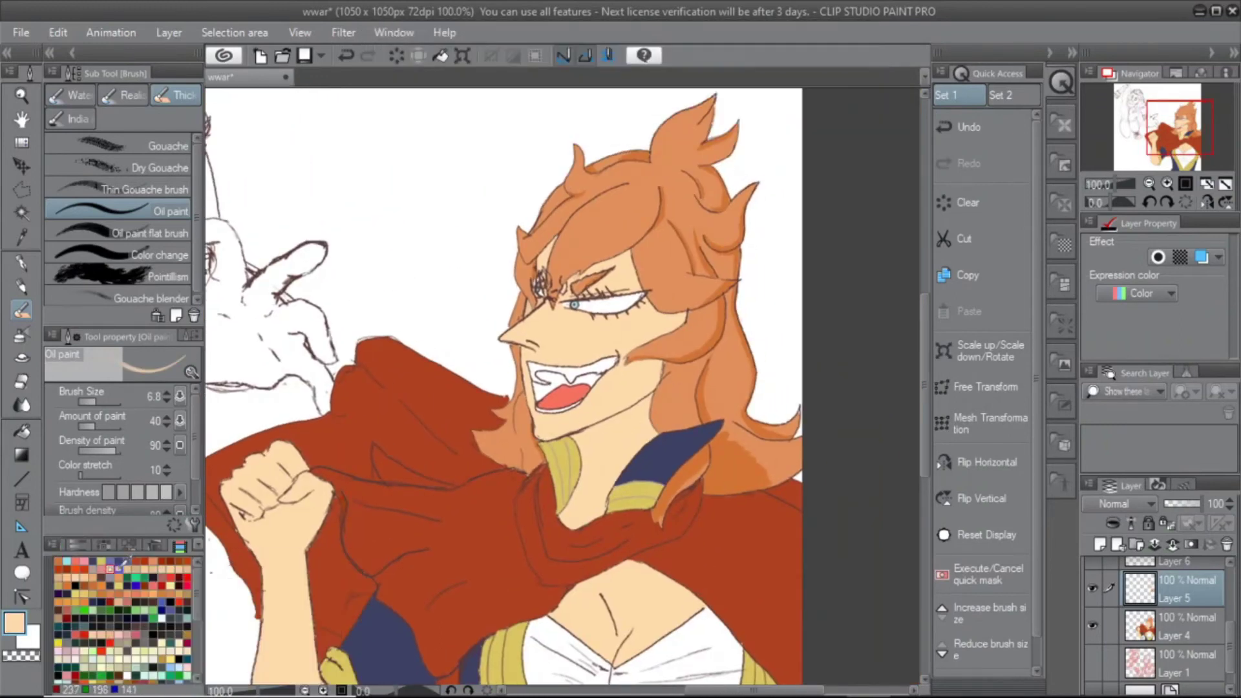
left_click(72, 546)
left_click(107, 600)
scroll(648, 369, "up", 2)
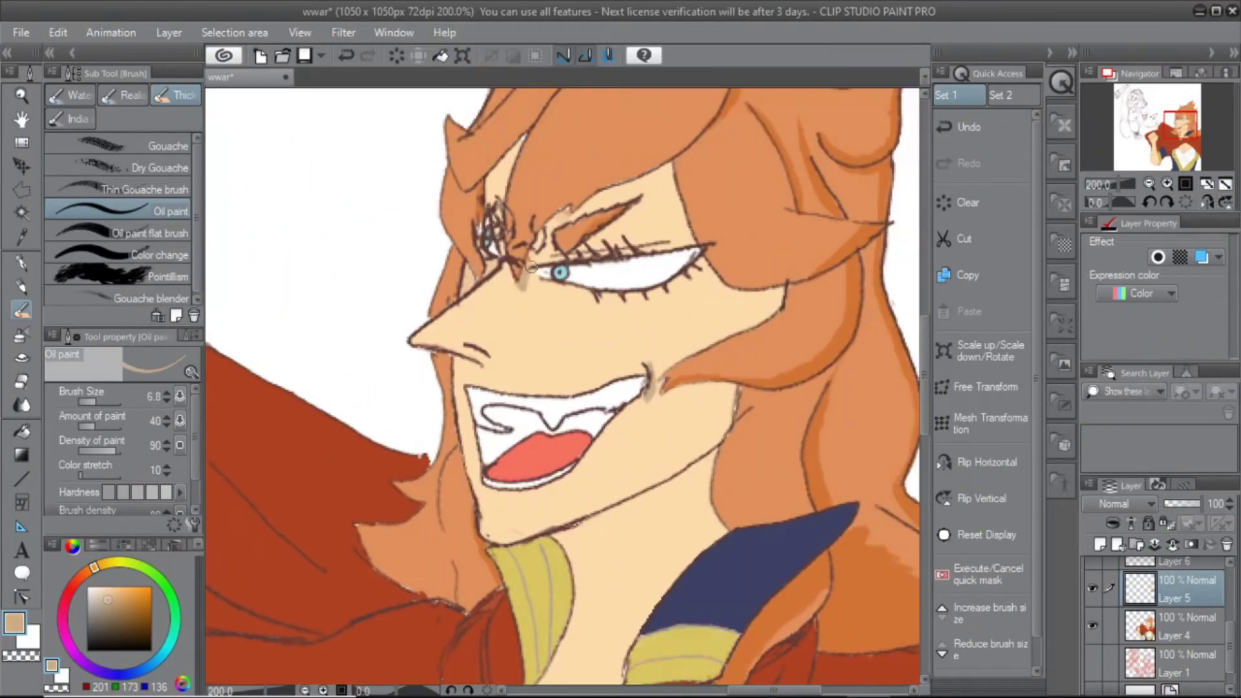
mouse_move(420, 679)
left_mouse_down()
mouse_move(480, 573)
mouse_move(397, 587)
mouse_move(505, 497)
mouse_move(460, 452)
mouse_move(375, 252)
left_mouse_up()
left_click_drag(596, 480, 648, 390)
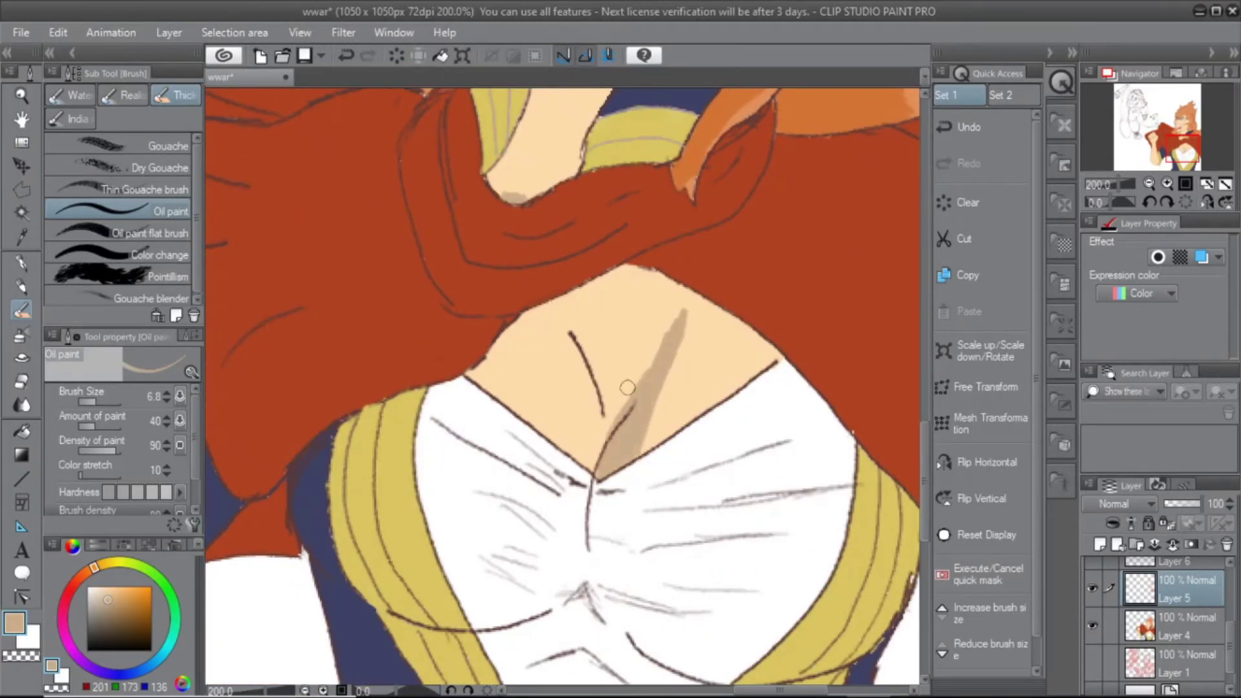
scroll(590, 365, "down", 2)
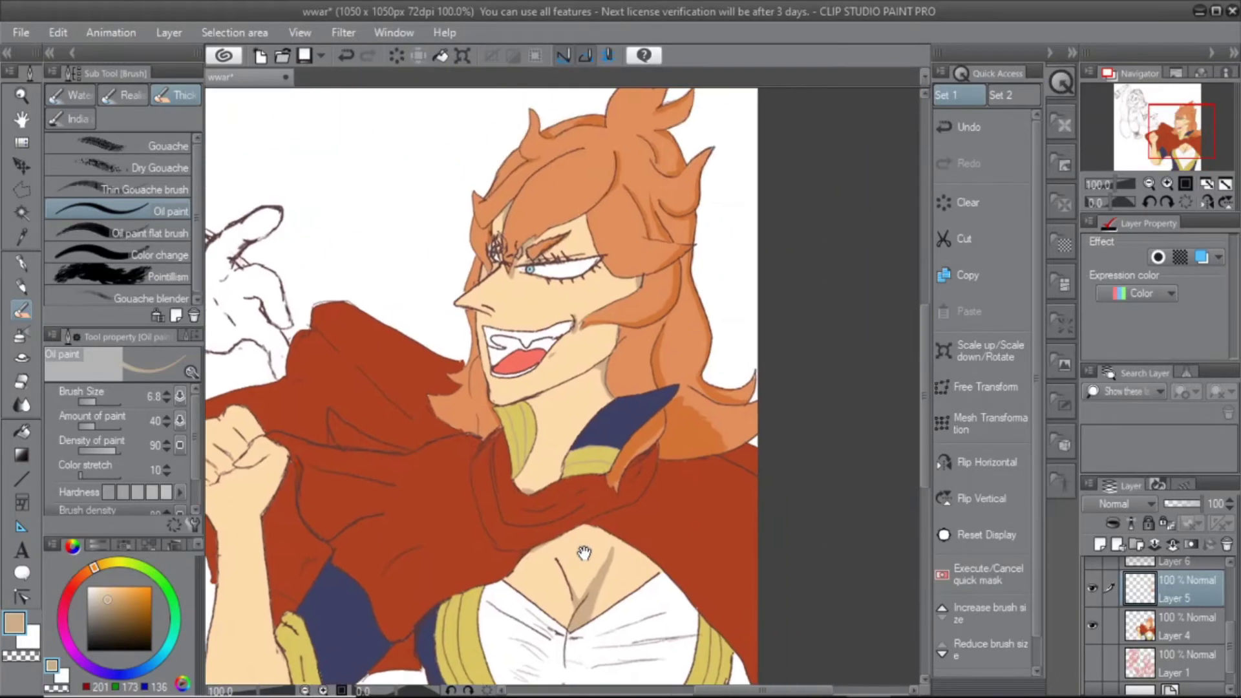
Shade the tip and lower edge of the blue collar with dark navy (RGB 30, 31, 50)
left_click(180, 546)
left_click(73, 546)
scroll(689, 211, "up", 4)
key("ctrl+z")
left_click_drag(707, 275, 573, 391)
left_click(970, 164)
scroll(672, 298, "up", 2)
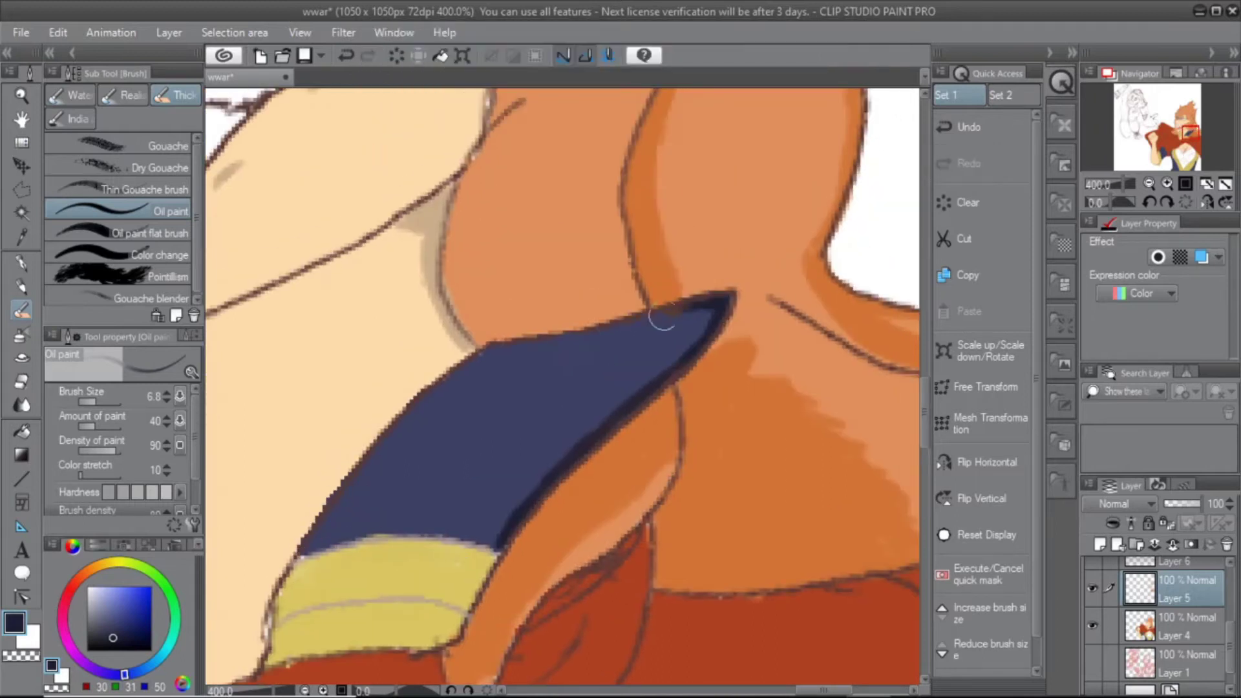
Paint dark navy shadows on the blue jacket's sides and sleeve, beside the yellow trim and under the cape
scroll(656, 310, "down", 3)
scroll(621, 259, "up", 6)
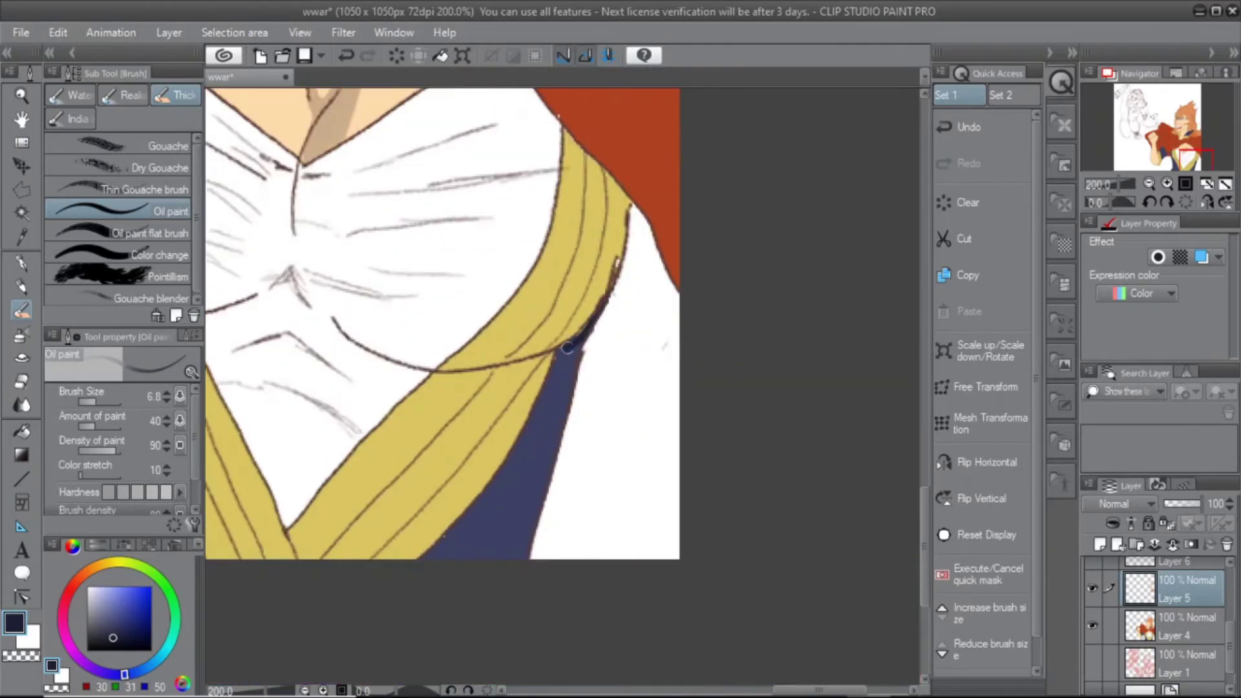
scroll(524, 225, "down", 3)
left_click_drag(548, 488, 529, 320)
left_click(528, 320, "ctrl+shift")
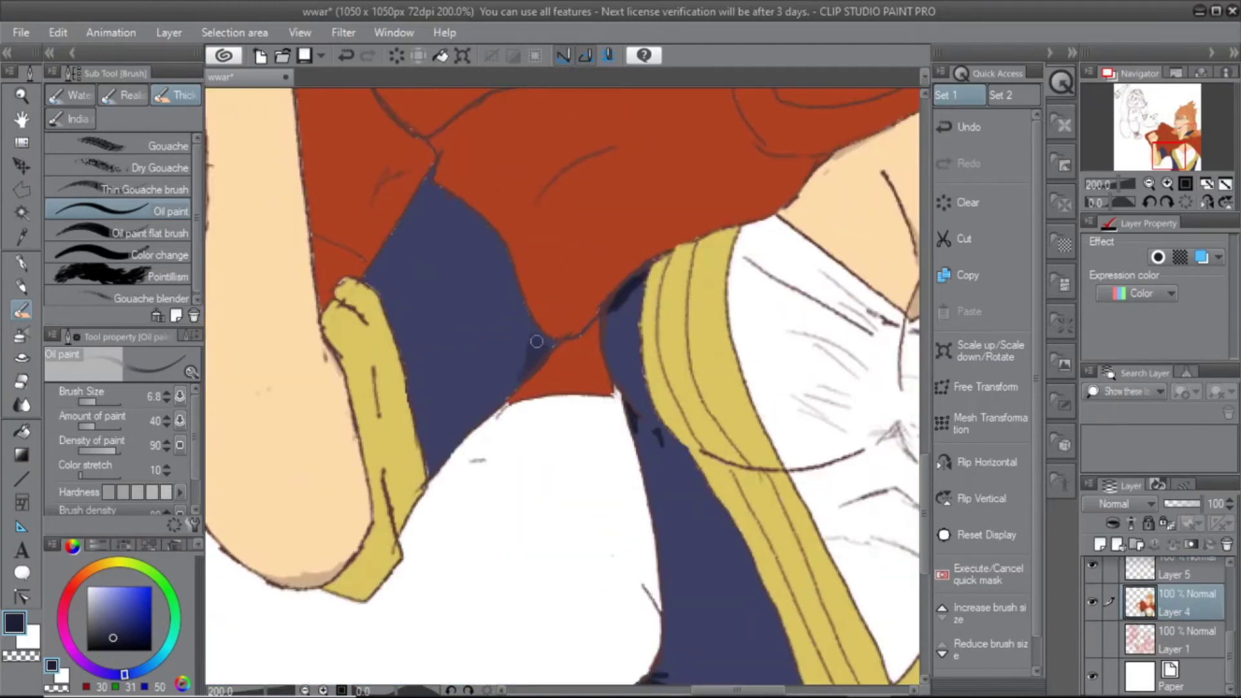
key("ctrl+alt+0")
Set the brush color to dark gold (RGB 173, 158, 75) and make Layer 5 the active layer
scroll(1233, 632, "down", 1)
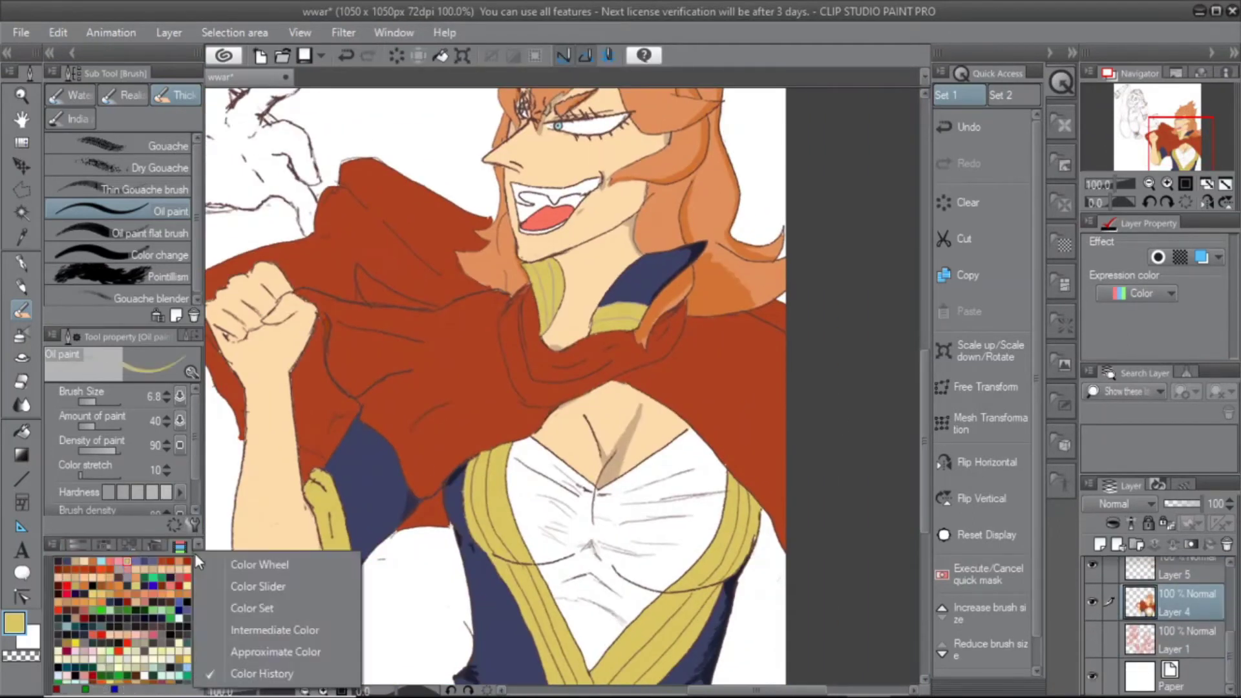
key("ctrl+plus")
left_click(529, 325, "alt")
left_click_drag(618, 367, 636, 138)
key("ctrl+z")
left_click(1173, 574)
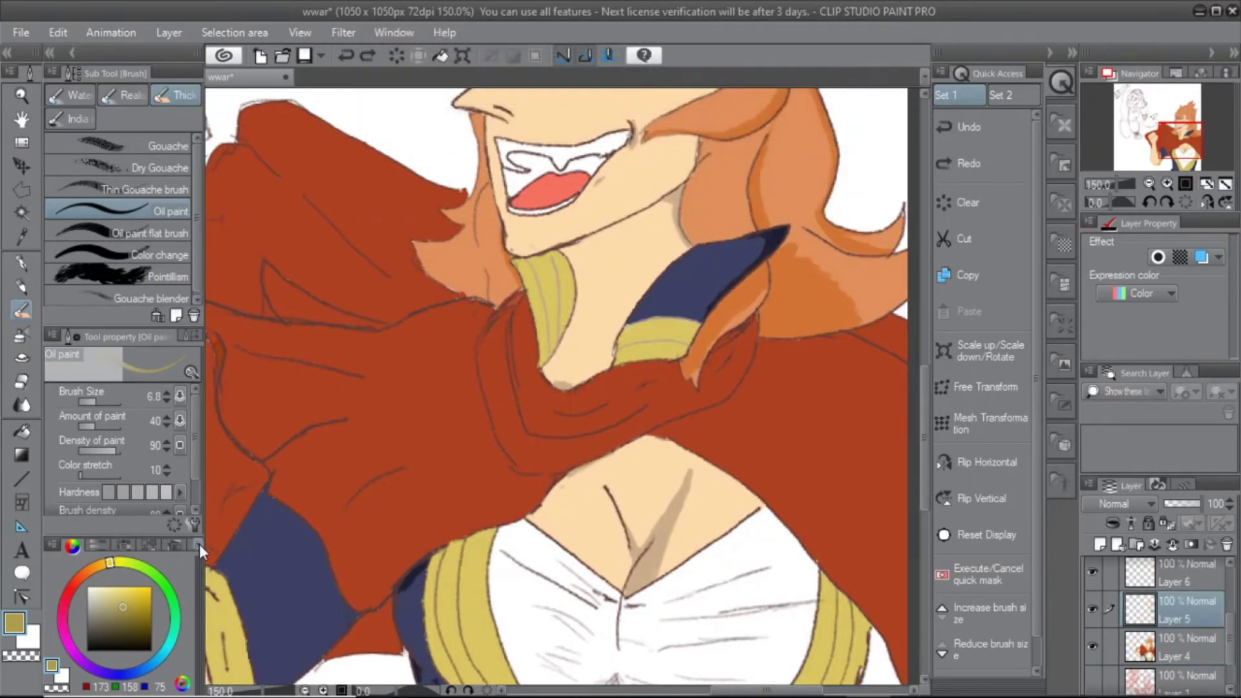
left_click(180, 545)
Shade the edges and stripes of the yellow collar band around the neck with dark gold
left_click_drag(614, 582, 433, 263)
left_click_drag(377, 194, 432, 499)
scroll(432, 321, "up", 5)
left_click_drag(400, 562, 446, 362)
left_click_drag(517, 491, 556, 246)
left_click_drag(465, 362, 517, 259)
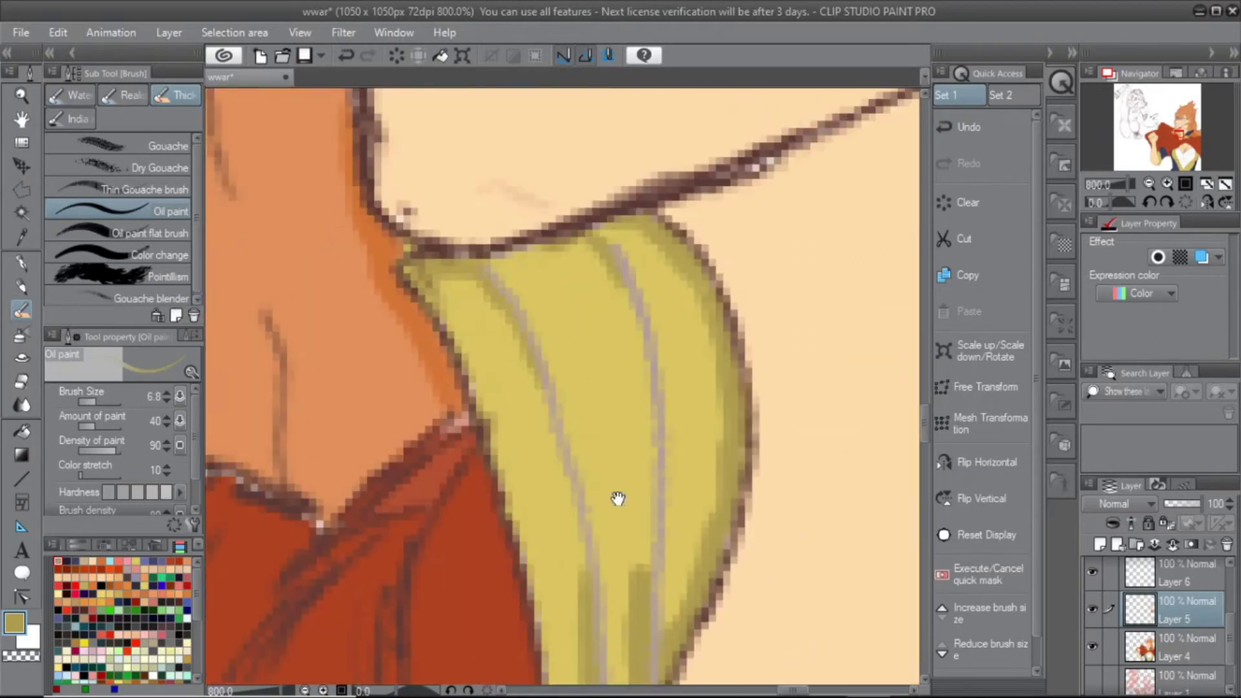
left_click_drag(711, 375, 840, 304)
left_click_drag(556, 440, 633, 258)
scroll(638, 417, "down", 5)
scroll(638, 416, "down", 5)
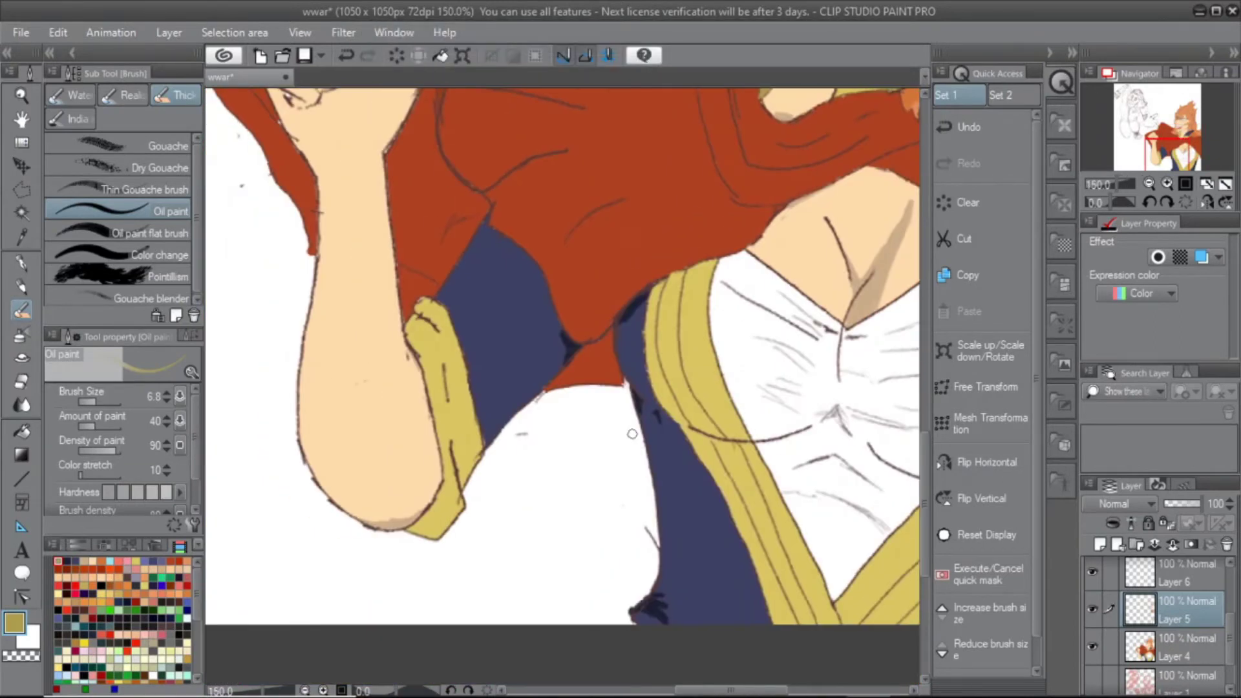
Shade the yellow trim bands along both sides of the white top with dark gold
scroll(634, 435, "up", 8)
scroll(643, 435, "up", 2)
left_click_drag(558, 410, 575, 483)
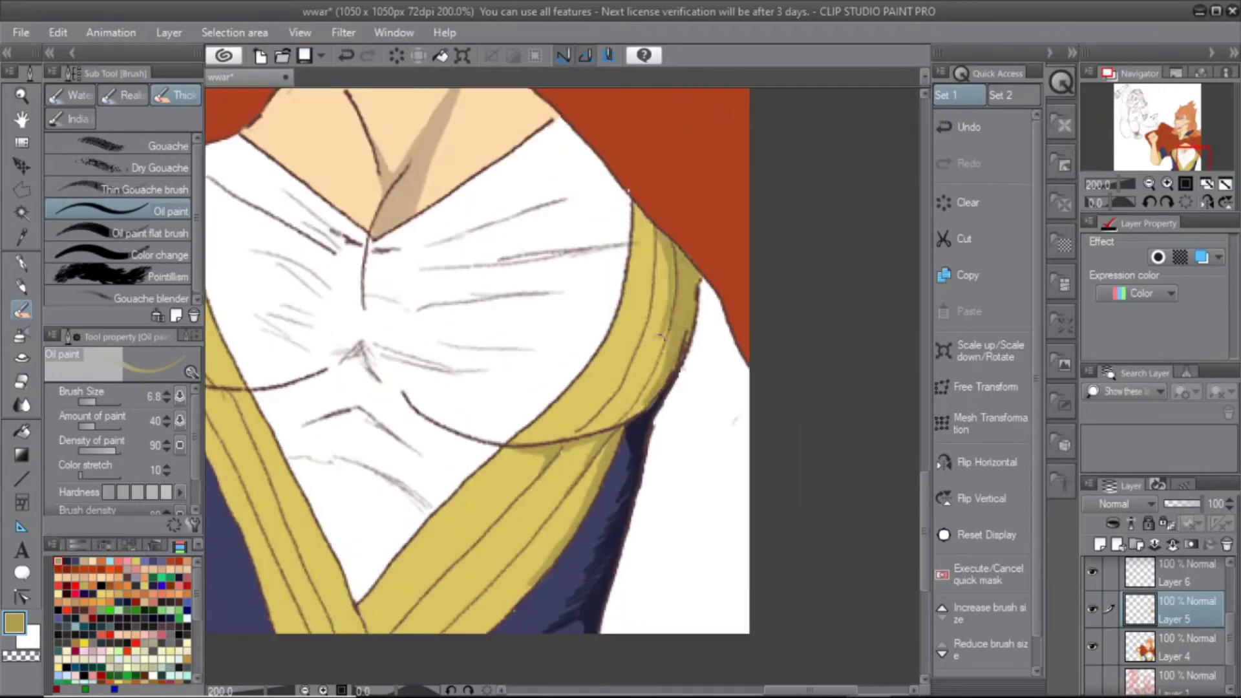
left_click_drag(598, 414, 664, 299)
left_click_drag(429, 501, 513, 452)
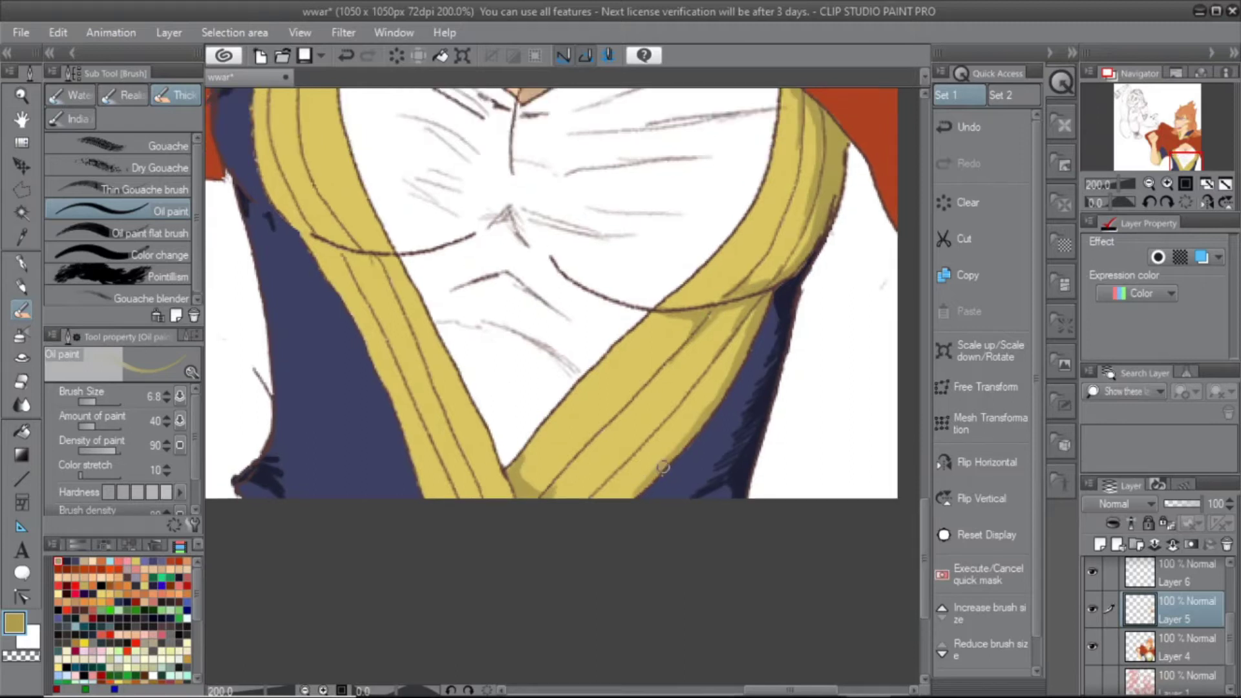
left_click_drag(285, 97, 397, 255)
mouse_move(483, 410)
left_mouse_down()
mouse_move(474, 374)
mouse_move(463, 488)
mouse_move(463, 424)
left_mouse_up()
Add a faint tan shadow line along the neck
scroll(736, 384, "down", 2)
left_click_drag(737, 384, 575, 420)
left_click_drag(539, 327, 560, 283)
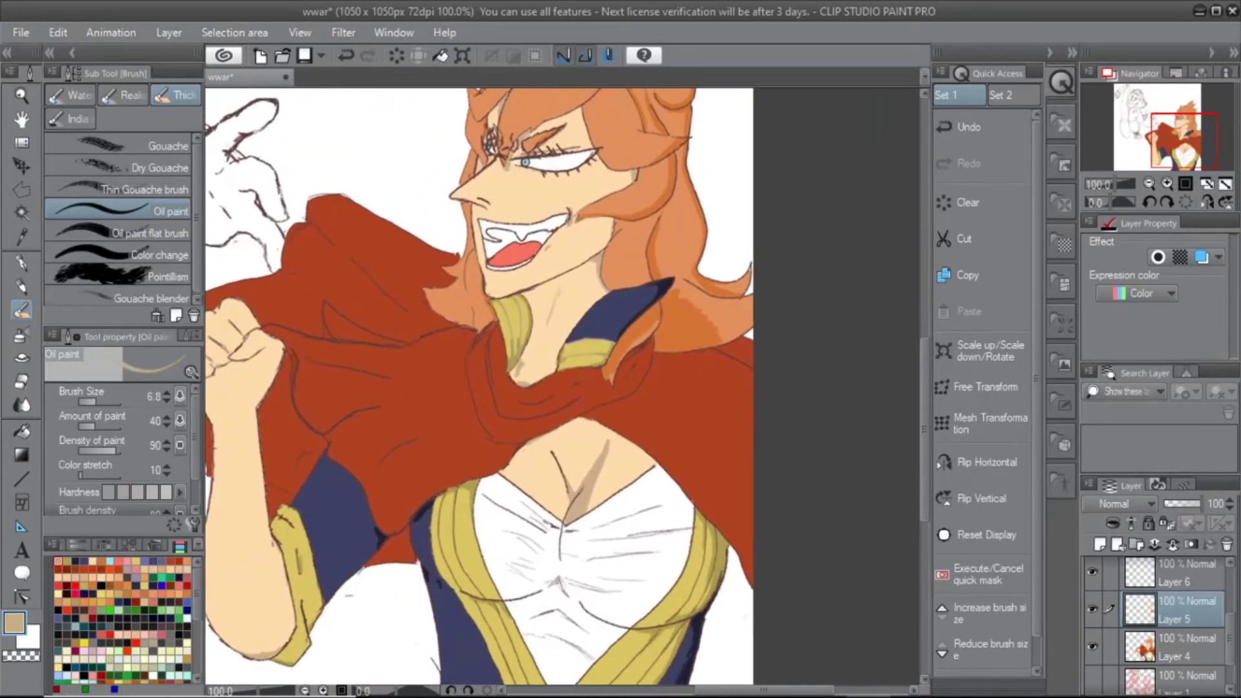
Shade the red cape under the hair, behind the collar and along its outer edge with dark red (RGB 133, 51, 26)
left_click_drag(517, 446, 577, 476)
left_click(577, 476, "alt")
key("ctrl+plus")
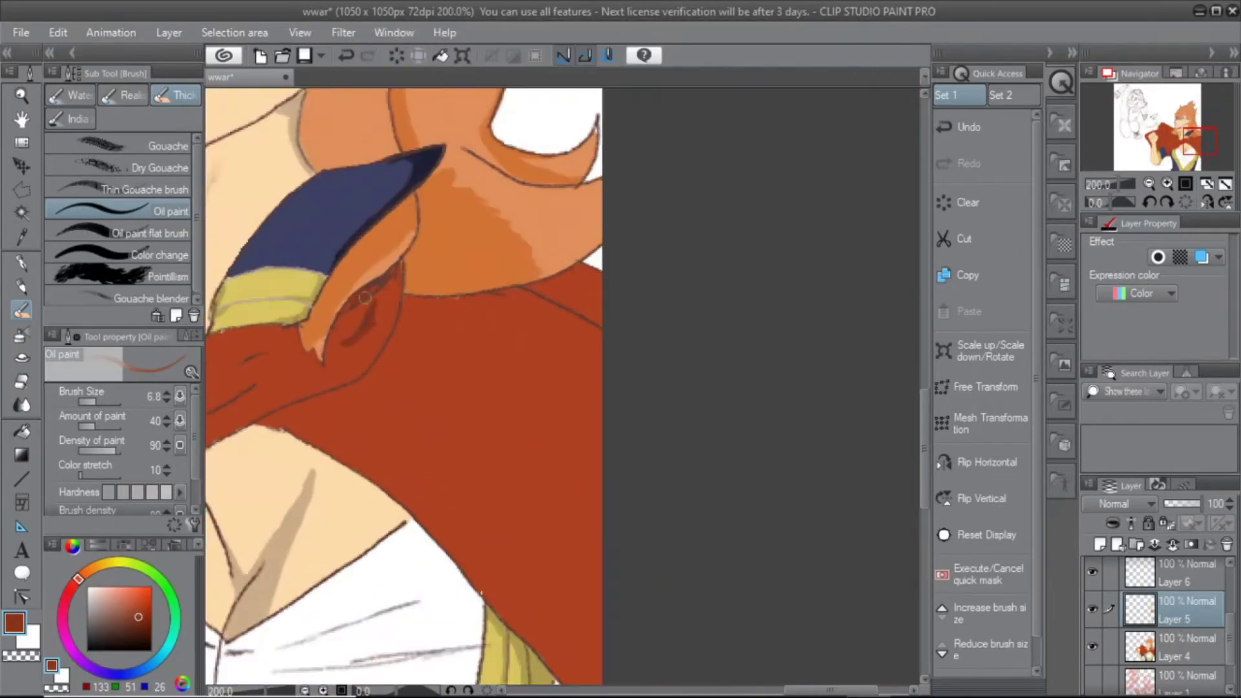
left_click_drag(328, 360, 553, 393)
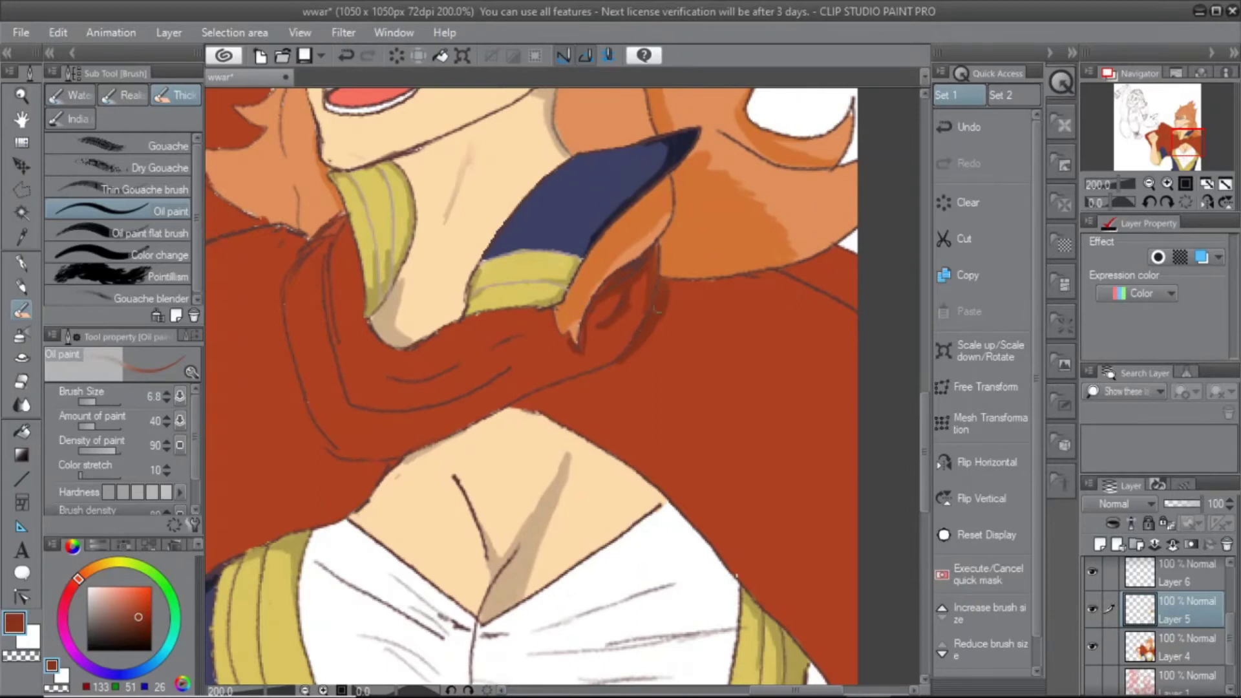
left_click_drag(863, 277, 595, 314)
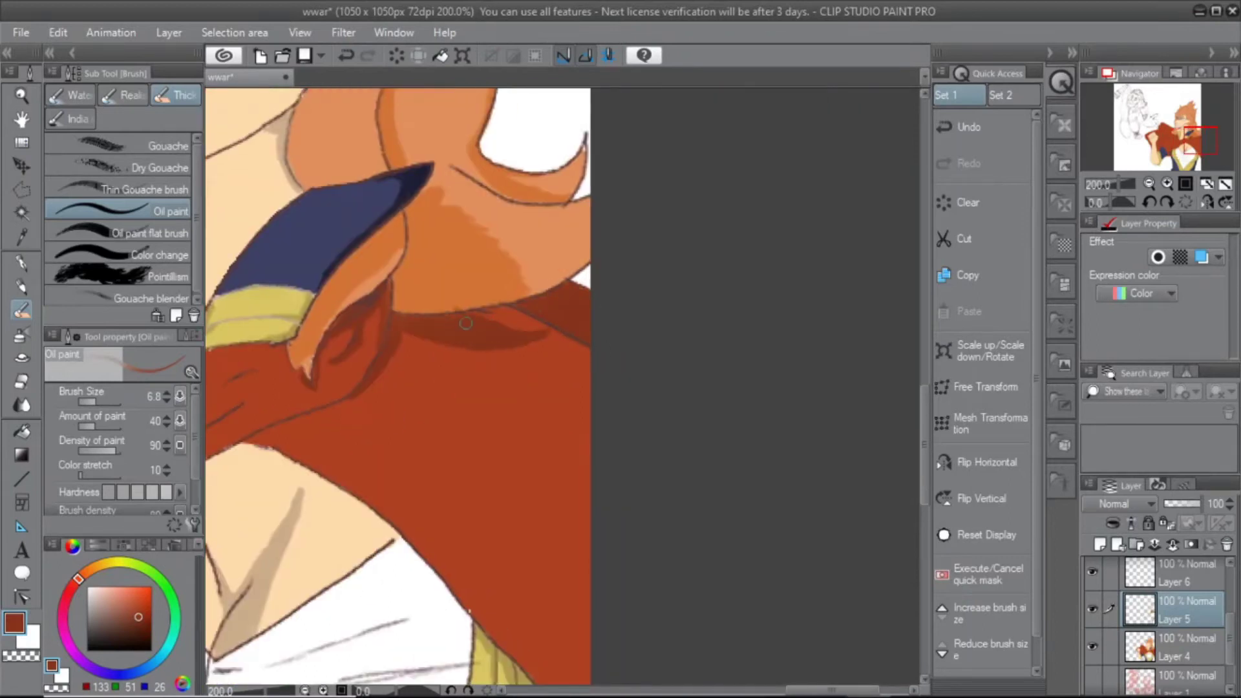
scroll(465, 323, "down", 3)
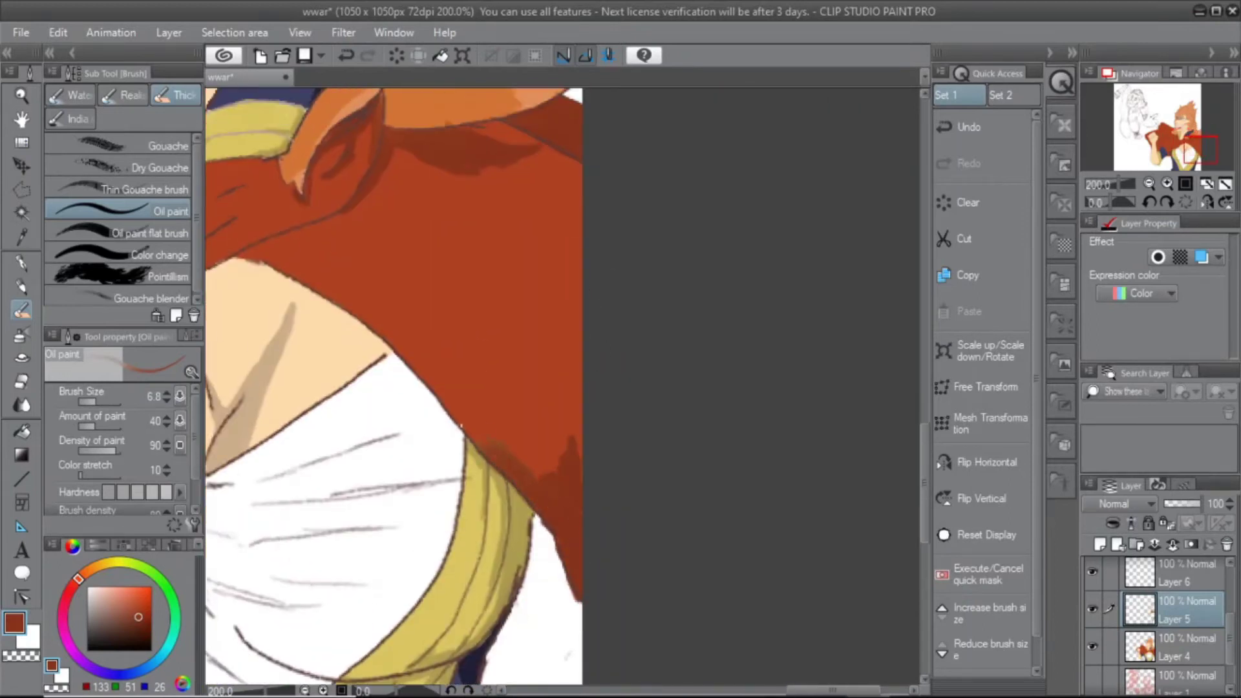
left_click_drag(487, 436, 641, 429)
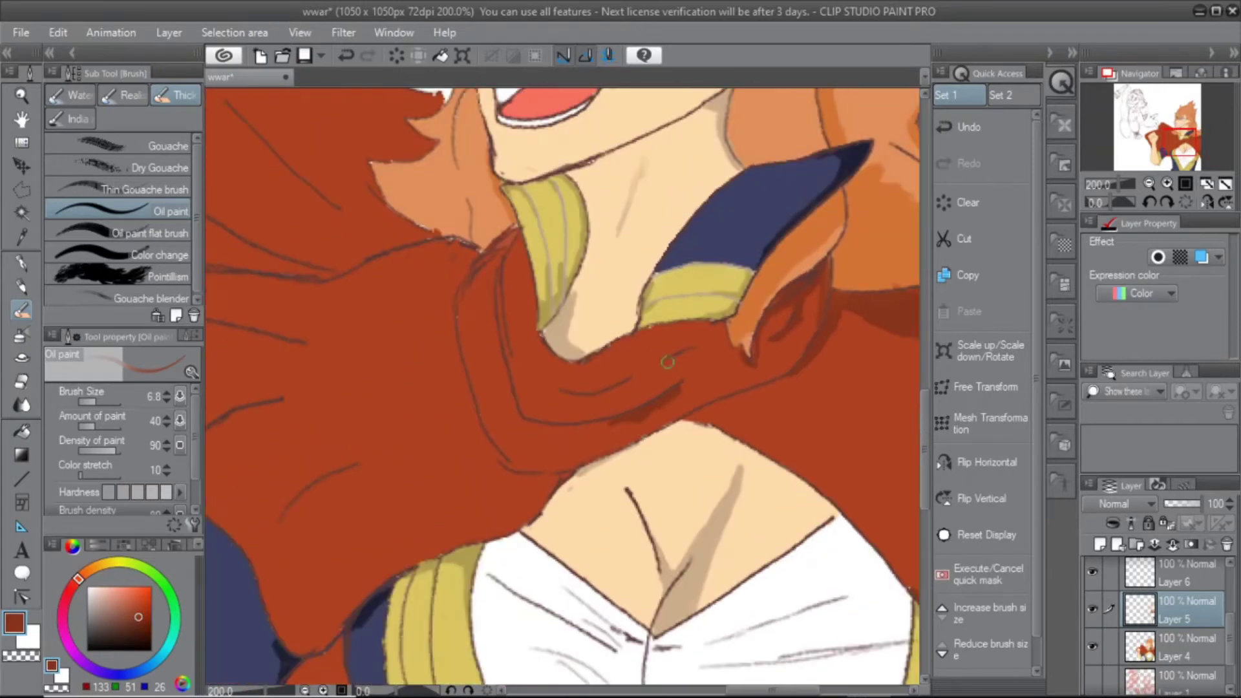
Paint dark red shadows in the cape folds around the neck and across the raised shoulder
left_click_drag(568, 394, 766, 329)
scroll(513, 312, "down", 2)
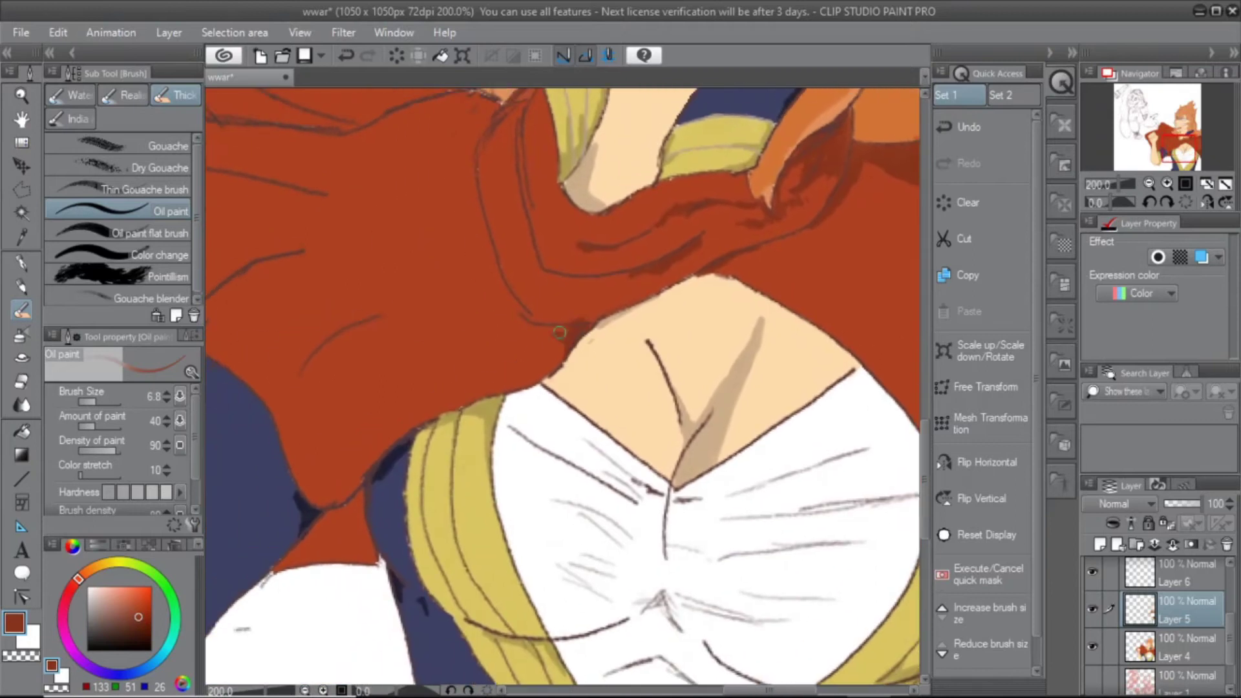
scroll(698, 293, "up", 5)
left_click_drag(467, 274, 588, 379)
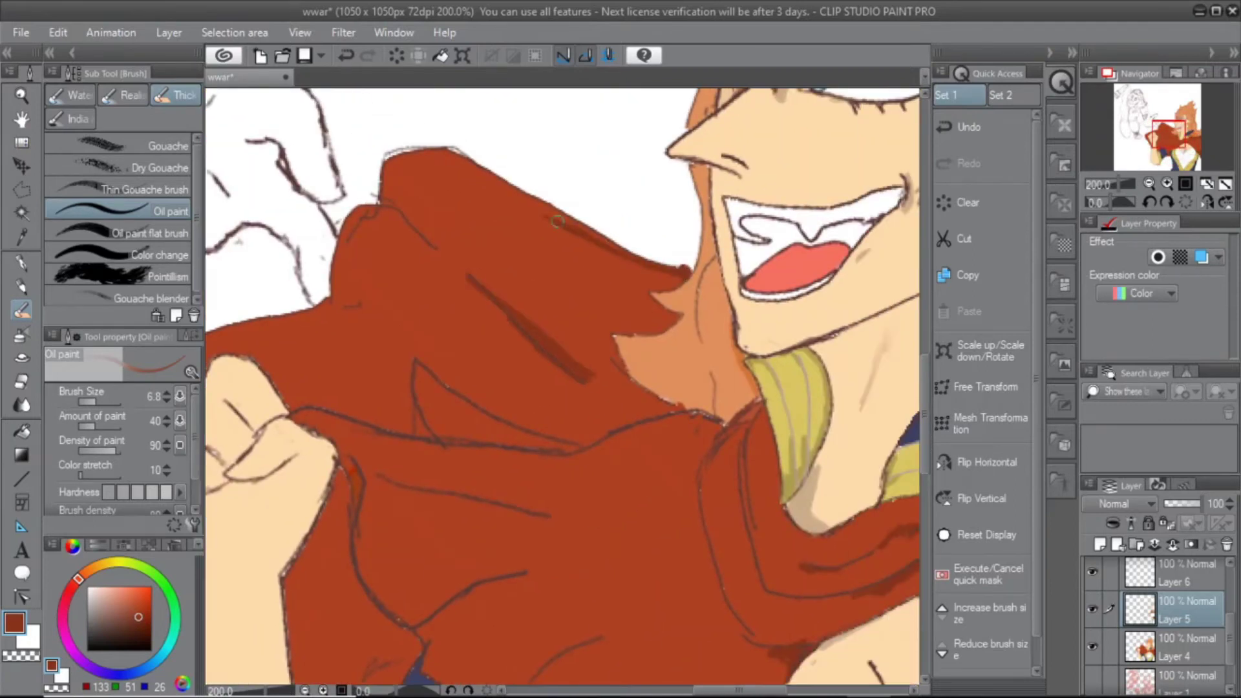
left_click_drag(549, 235, 614, 666)
Paint bright red eyeliner (RGB 194, 29, 2) along the eyelids on Layer 5
left_click(617, 171, "ctrl+shift")
left_click_drag(602, 113, 627, 217)
mouse_move(608, 257)
left_mouse_down()
mouse_move(437, 338)
mouse_move(784, 584)
mouse_move(567, 387)
mouse_move(273, 546)
mouse_move(315, 588)
mouse_move(323, 620)
left_mouse_up()
left_click_drag(638, 399, 704, 420)
scroll(599, 293, "up", 2)
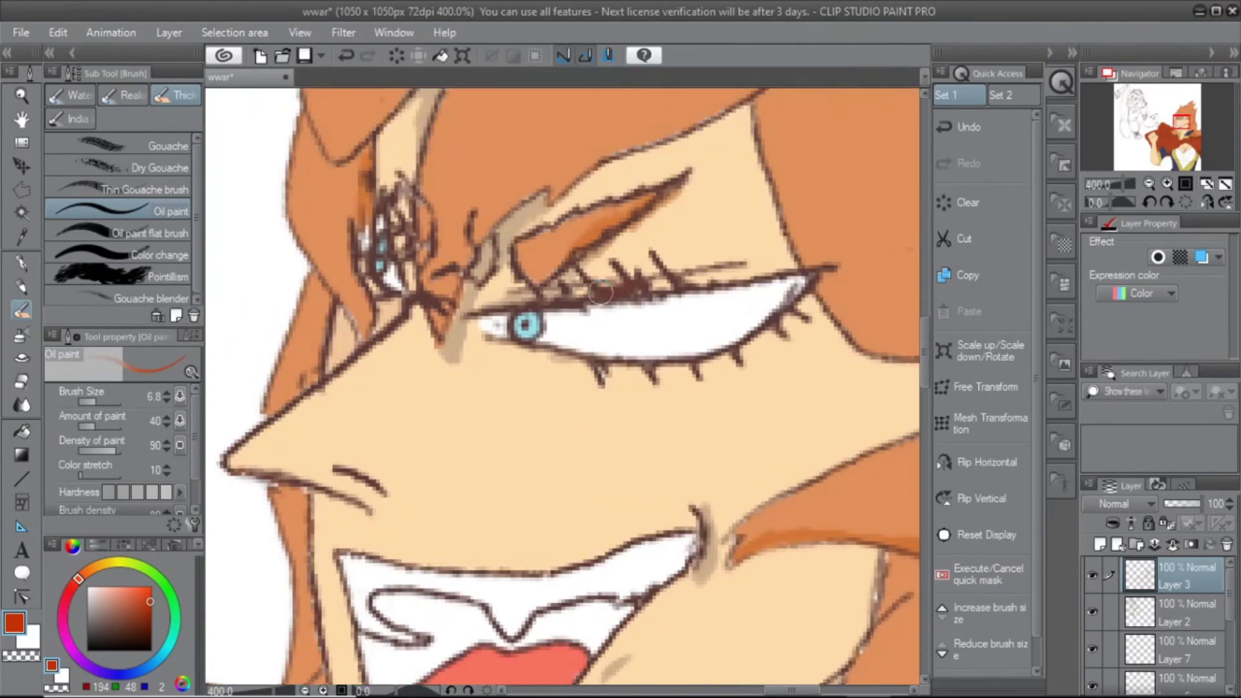
left_click_drag(637, 285, 600, 294)
key("ctrl+z")
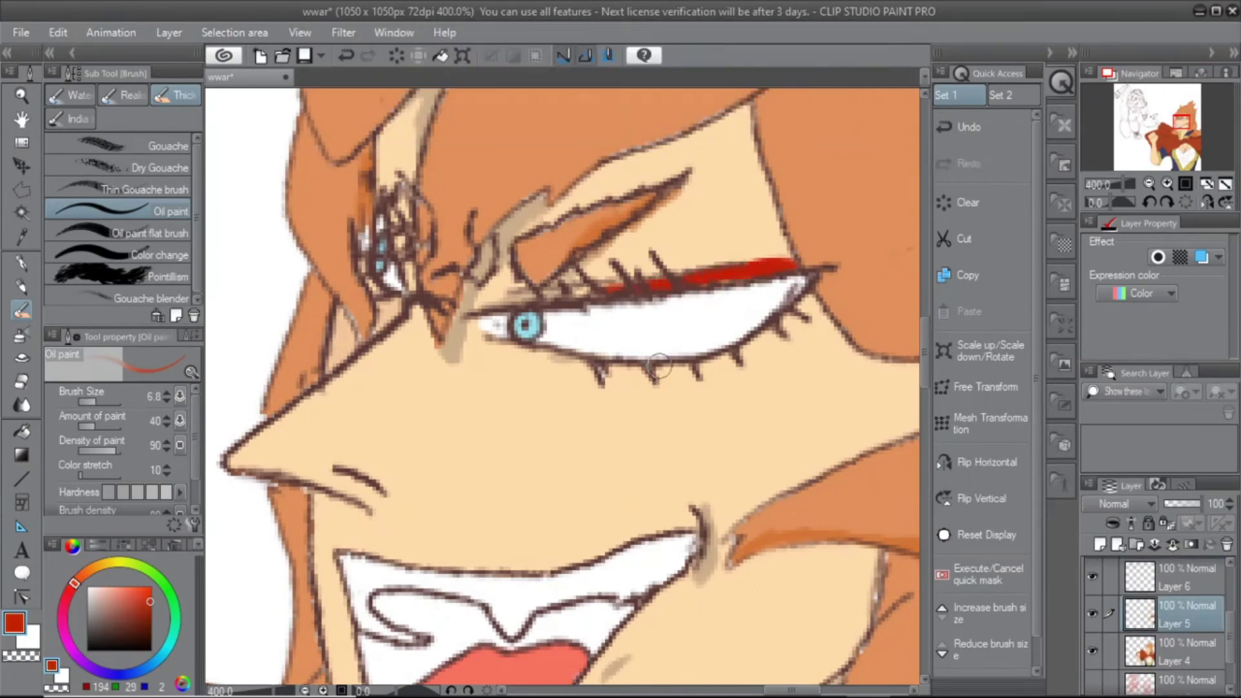
Fill the unfilled area beside the far eye with hair orange on Layer 4, using the Paint unfilled area tool
mouse_move(397, 223)
left_mouse_down()
mouse_move(222, 331)
mouse_move(402, 404)
mouse_move(355, 242)
mouse_move(399, 309)
left_mouse_up()
left_click(24, 433)
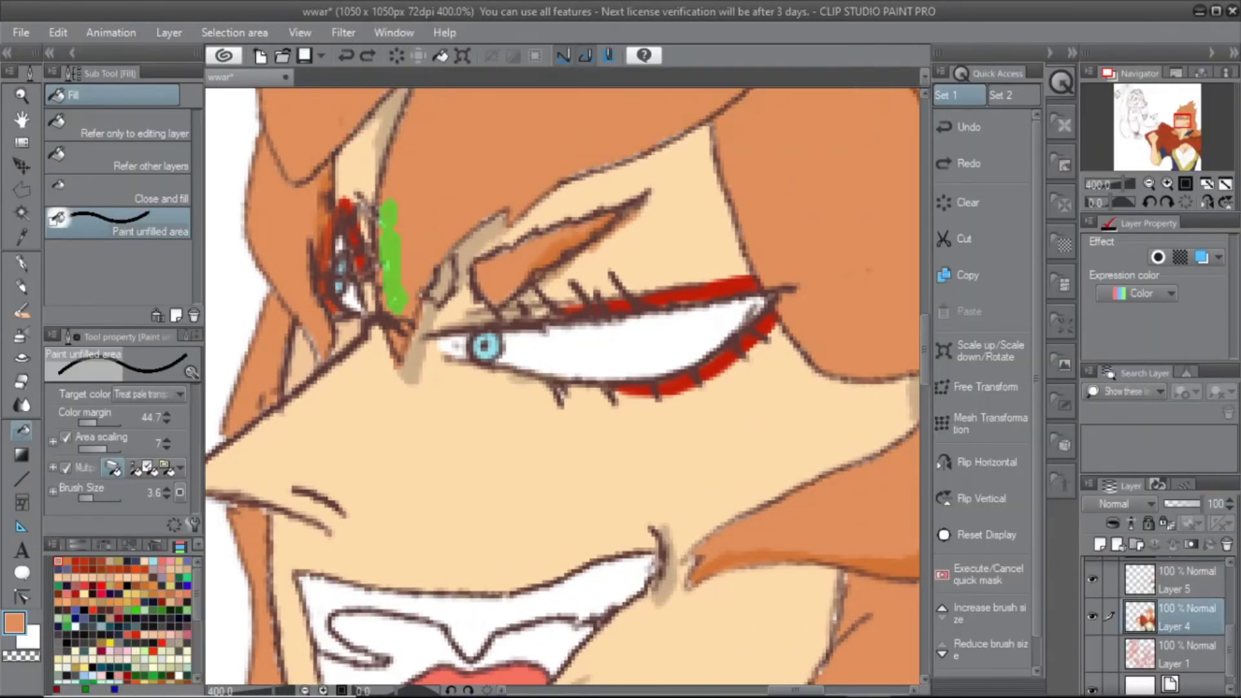
key("ctrl+minus")
key("ctrl+minus")
key("ctrl+minus")
Fill the open mouth around the teeth and tongue with dark gray (RGB 50, 48, 47) on Layer 5
left_click(198, 545)
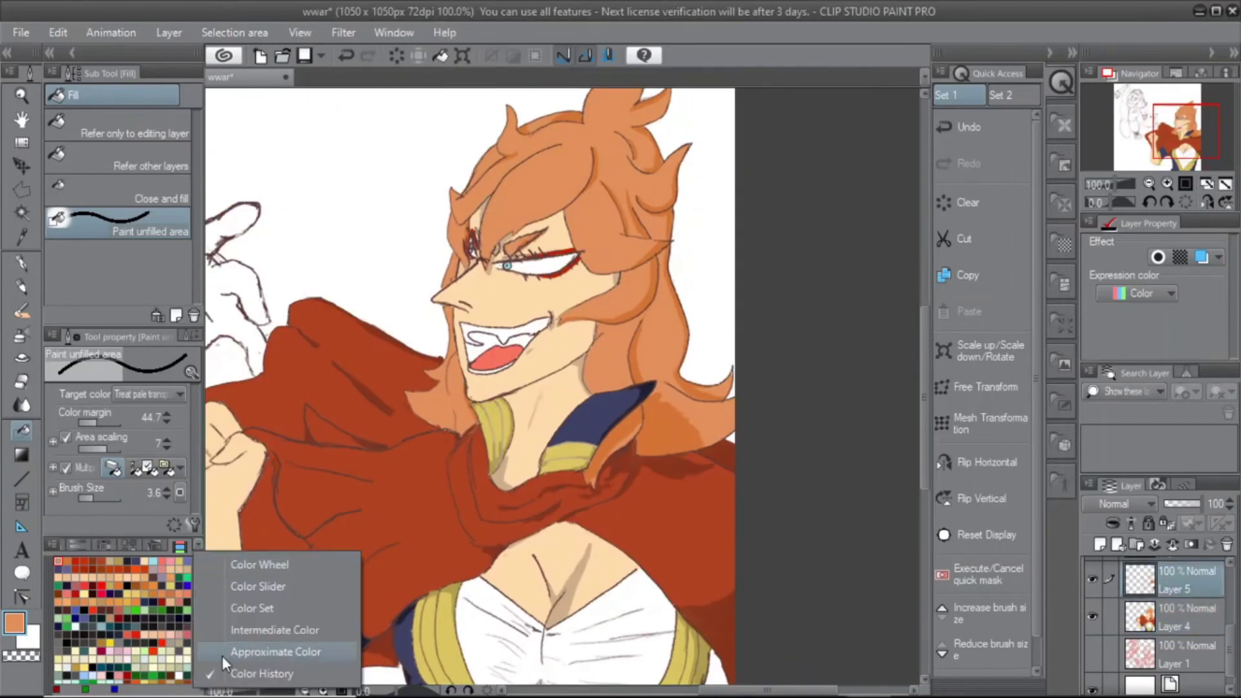
left_click(259, 564)
key("ctrl+plus")
key("ctrl+plus")
key("ctrl+plus")
left_click_drag(453, 323, 388, 417)
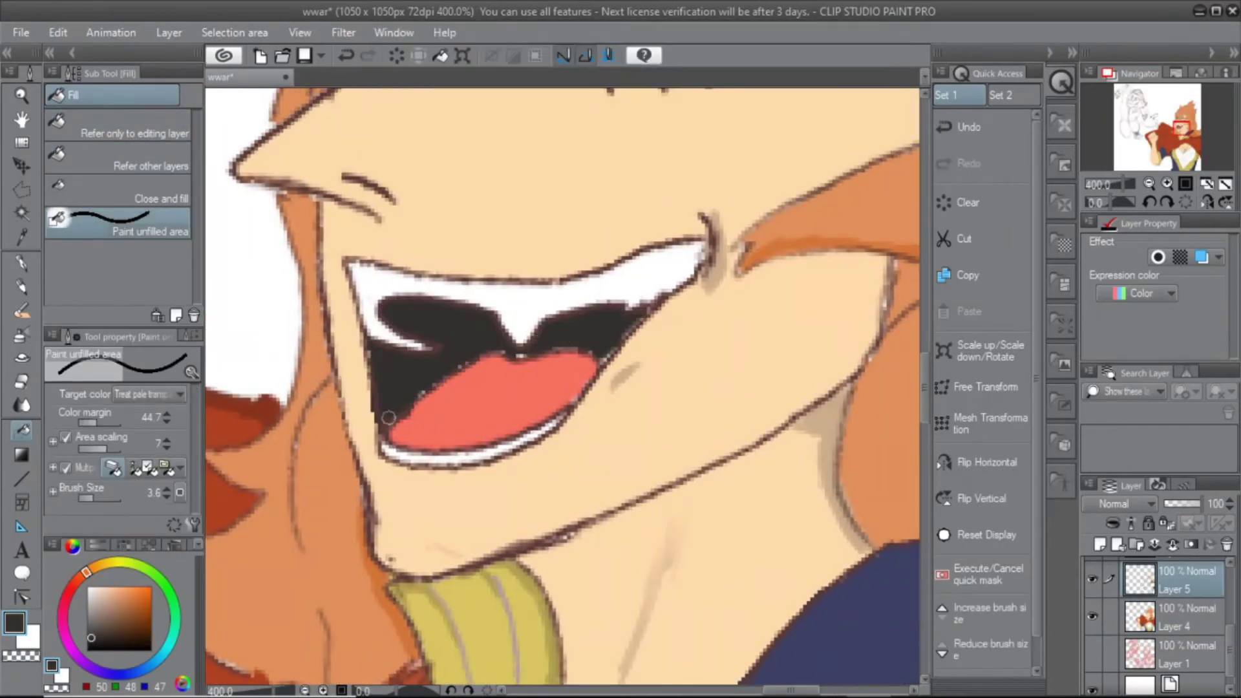
Switch back to the Oil paint brush and shade the tongue with darker red (RGB 201, 92, 79)
key("b")
scroll(579, 345, "up", 3)
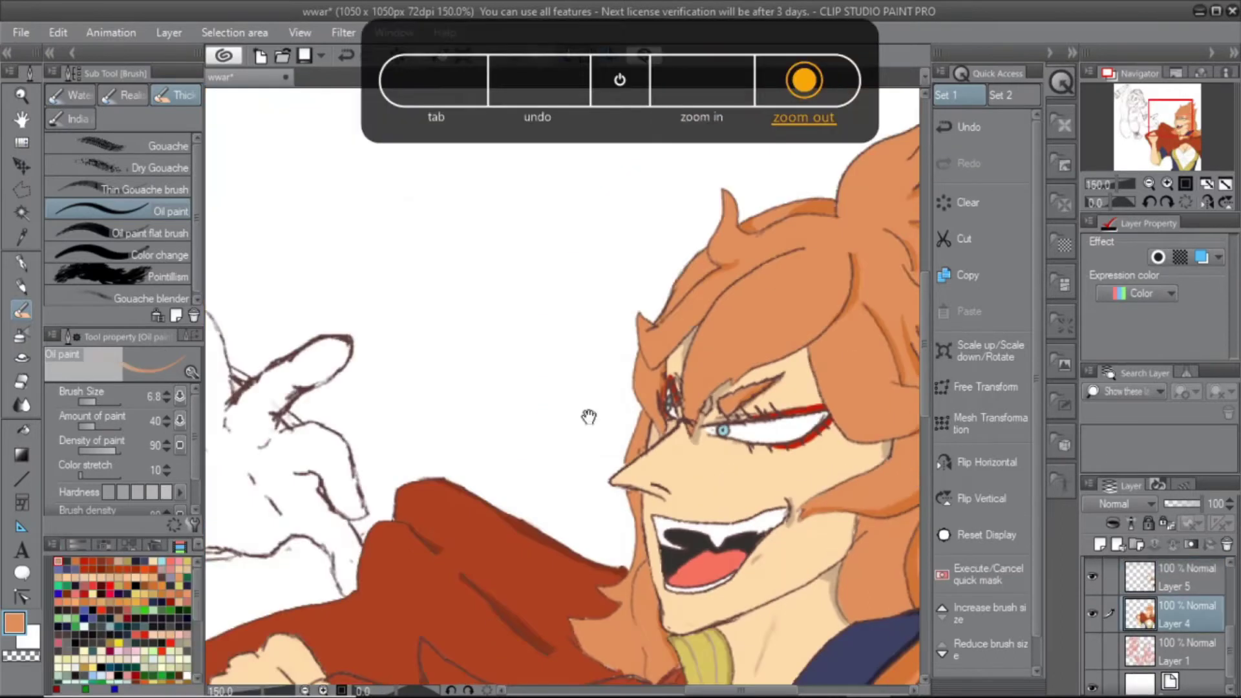
key("ctrl+plus")
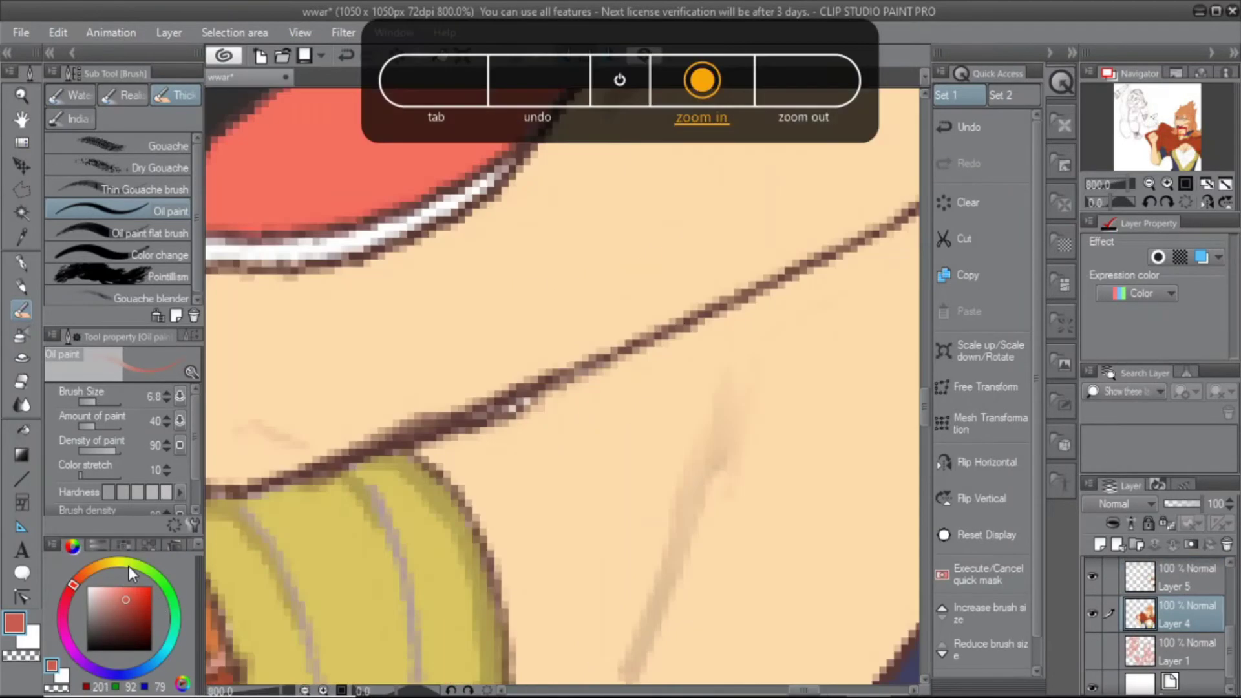
key("ctrl+minus")
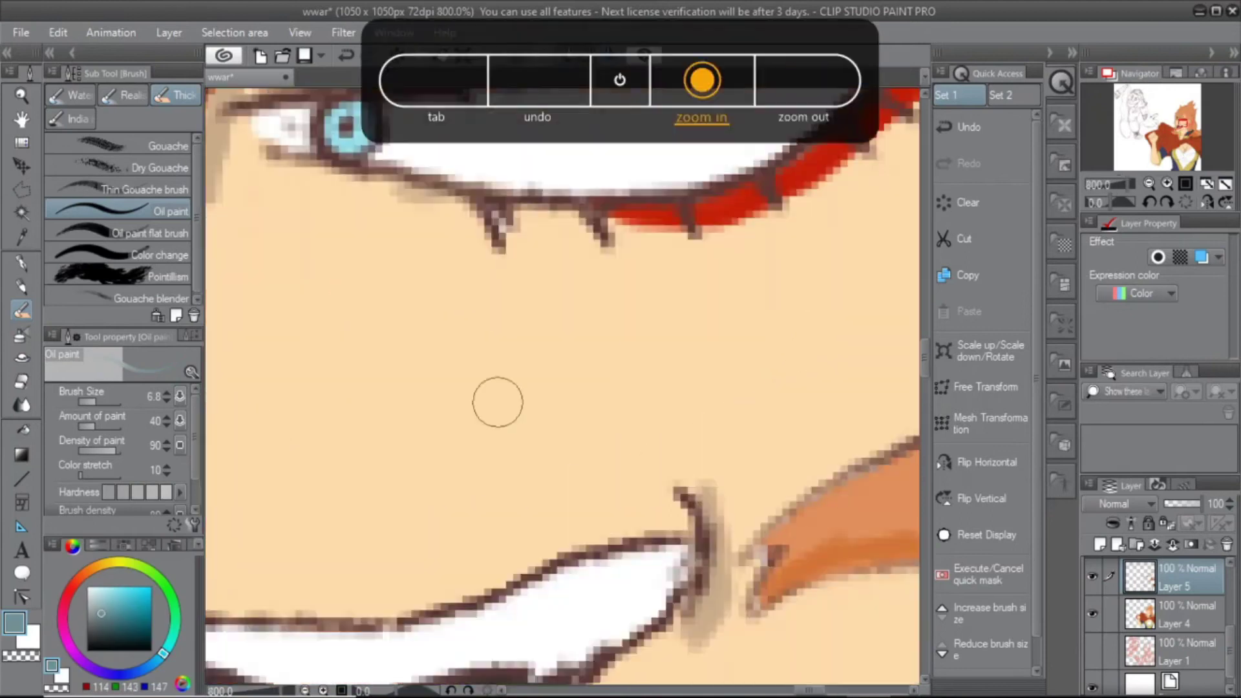
Shade the iris with muted blue (RGB 114, 143, 147) and the upper teeth with blue-gray (RGB 106, 123, 126)
key("ctrl+plus")
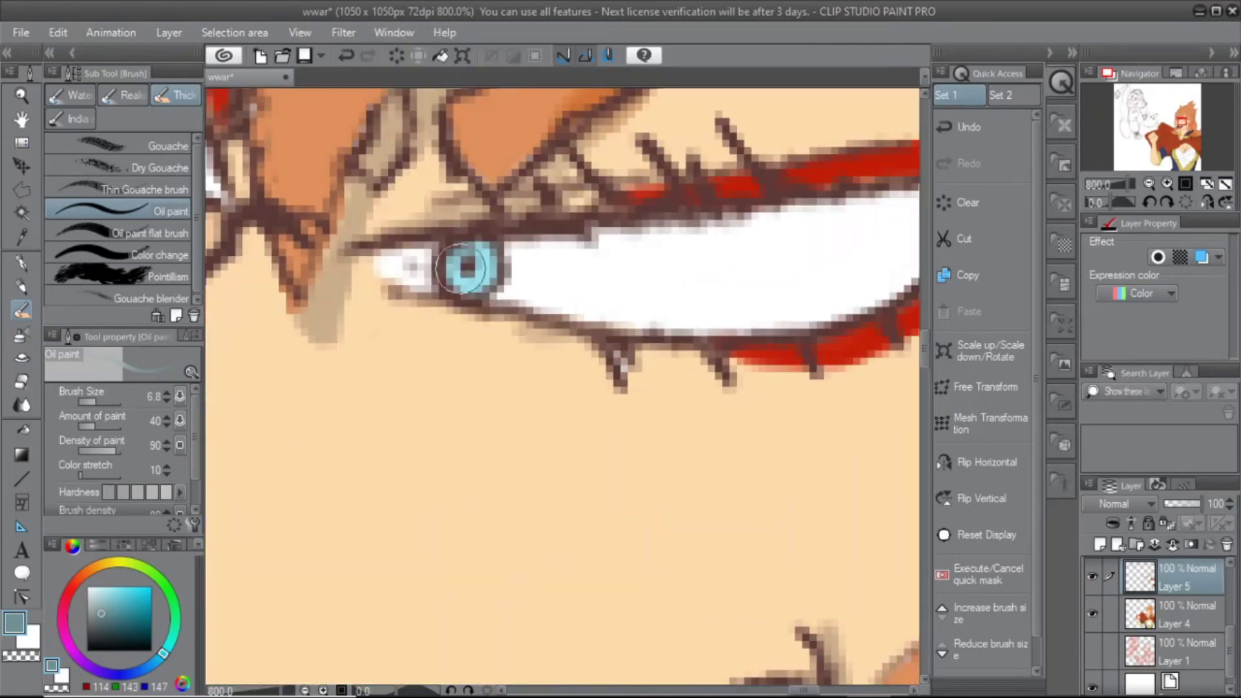
key("ctrl+minus")
key("ctrl+plus")
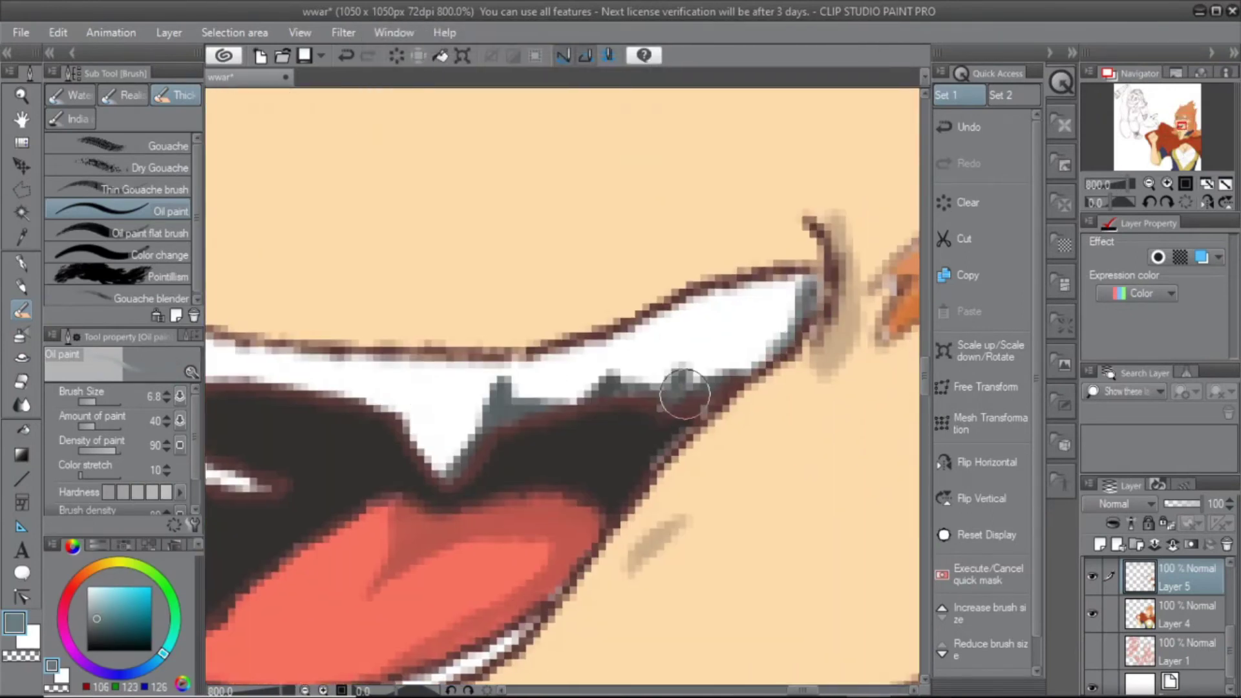
key("ctrl+minus")
key("ctrl+minus")
key("ctrl+minus")
key("ctrl+minus")
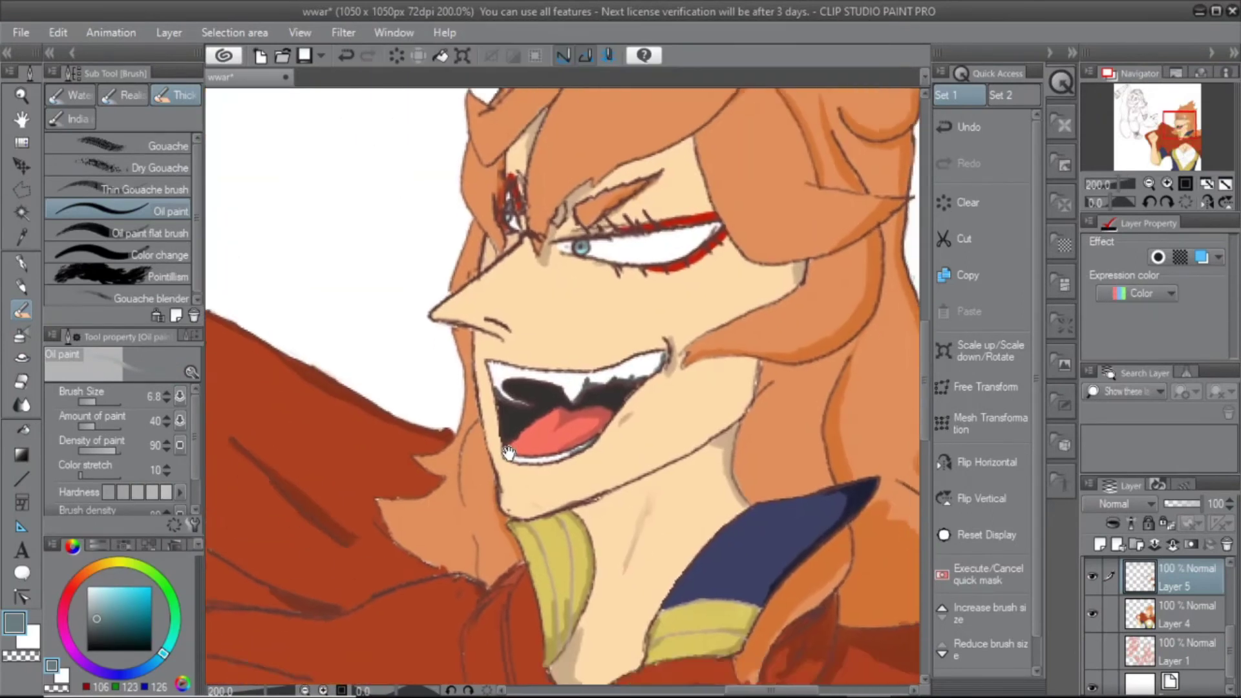
Set the Pointillism brush to orange (RGB 212, 146, 51), with amount of paint 13 and density of paint 32, for Layer 6
key("ctrl+minus")
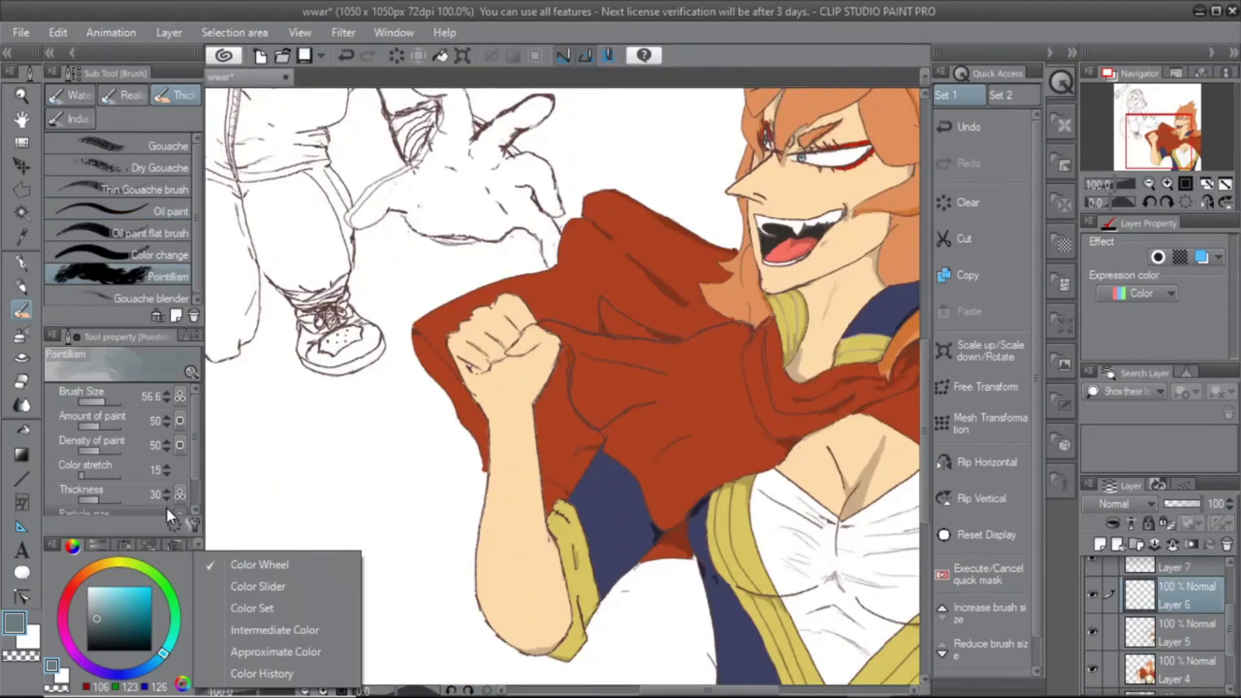
left_click(92, 573)
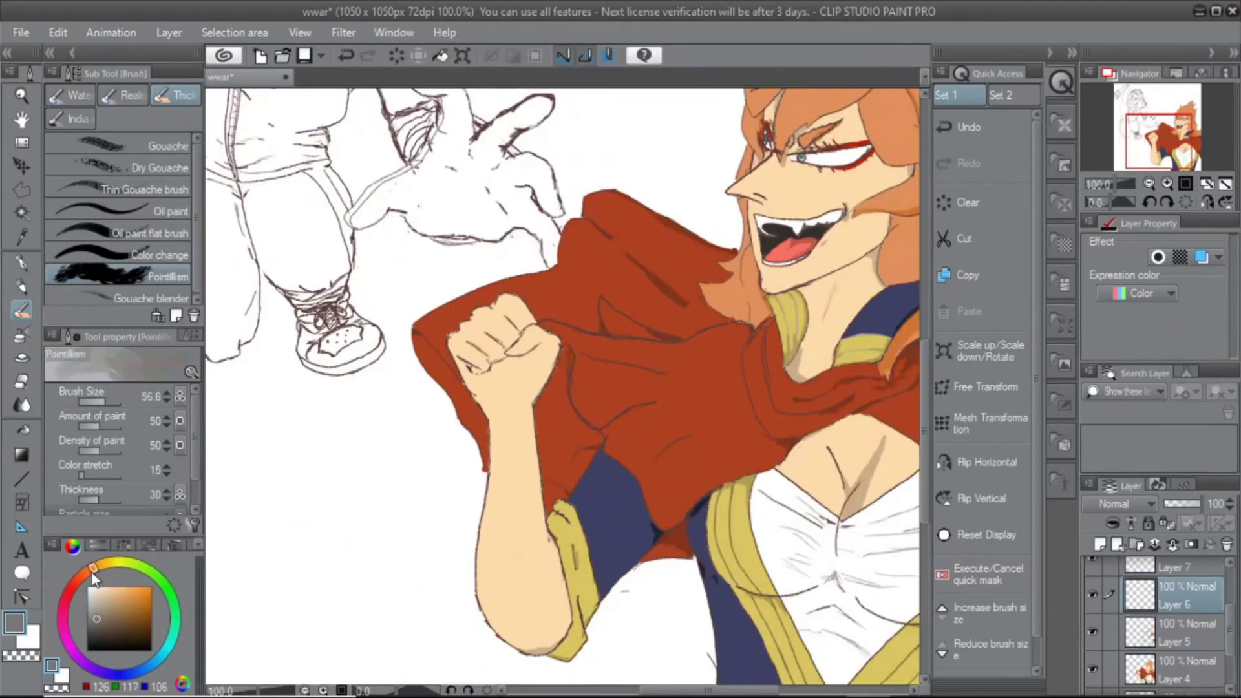
left_click(135, 597)
scroll(185, 483, "down", 2)
scroll(97, 440, "up", 2)
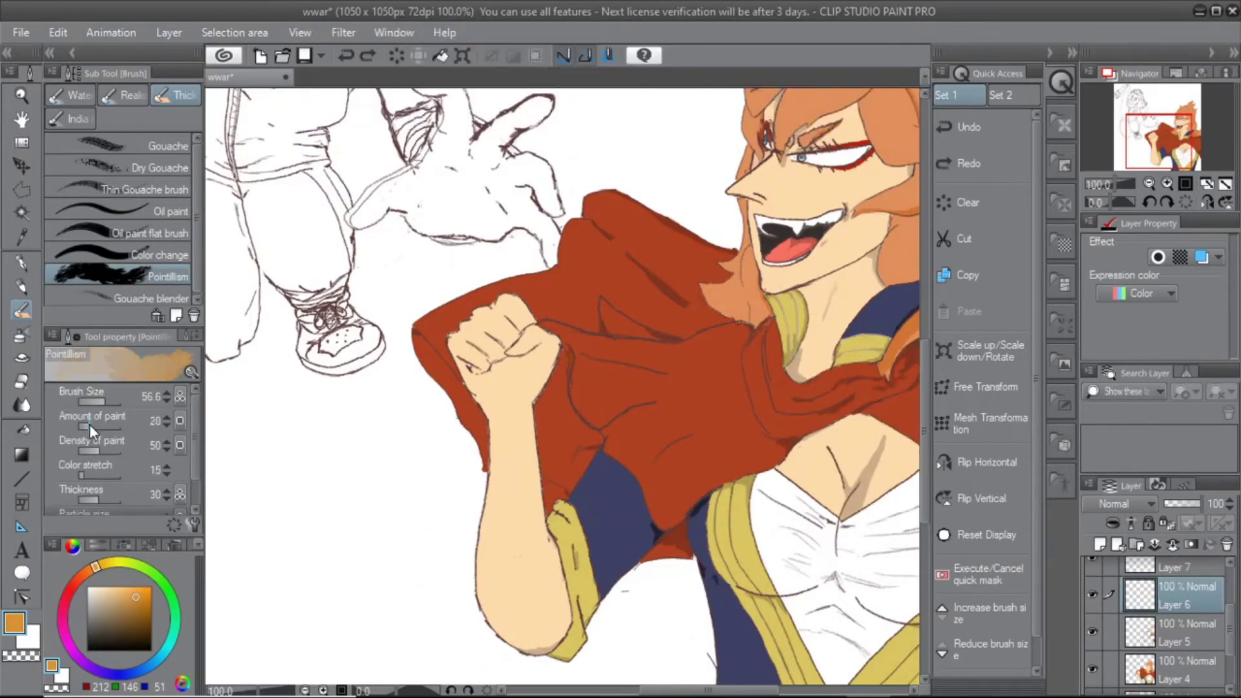
scroll(118, 446, "down", 1)
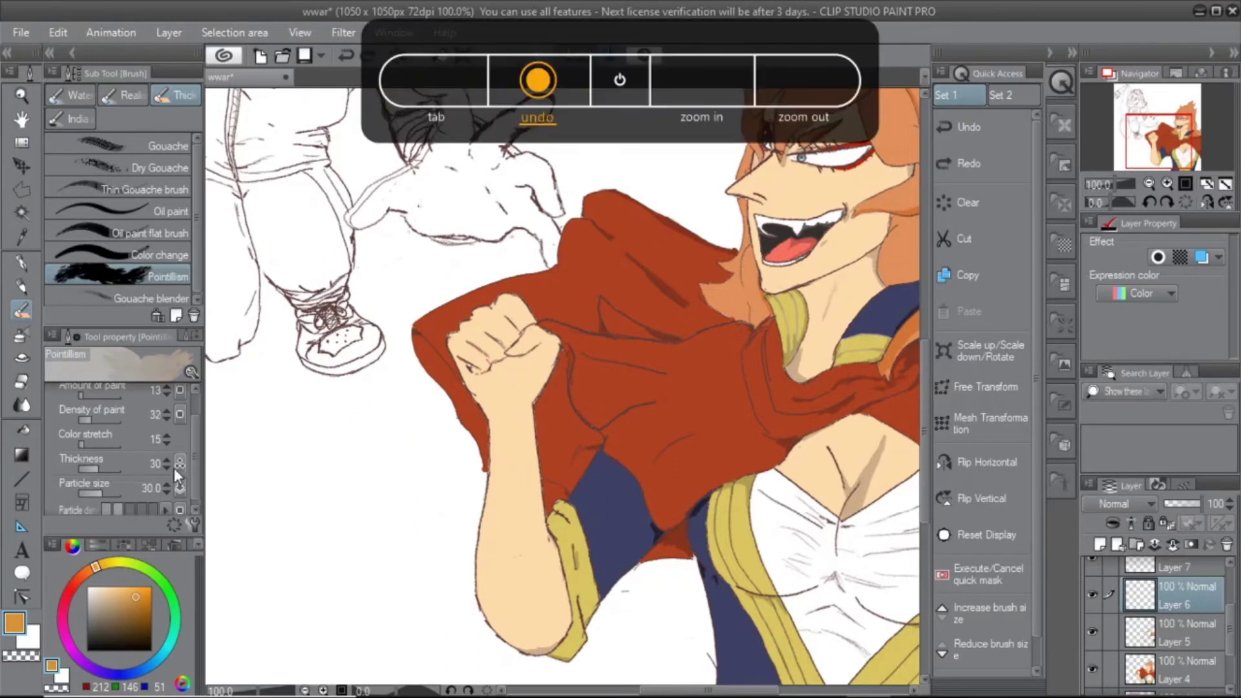
Paint a rough orange flame mass around the raised fist and forearm on Layer 6, using thickness 15 and particle size 18.0
mouse_move(427, 311)
left_mouse_down()
mouse_move(549, 453)
mouse_move(467, 192)
mouse_move(498, 478)
mouse_move(452, 582)
left_mouse_up()
key("ctrl+minus")
mouse_move(497, 453)
left_mouse_down()
mouse_move(569, 248)
mouse_move(465, 420)
left_mouse_up()
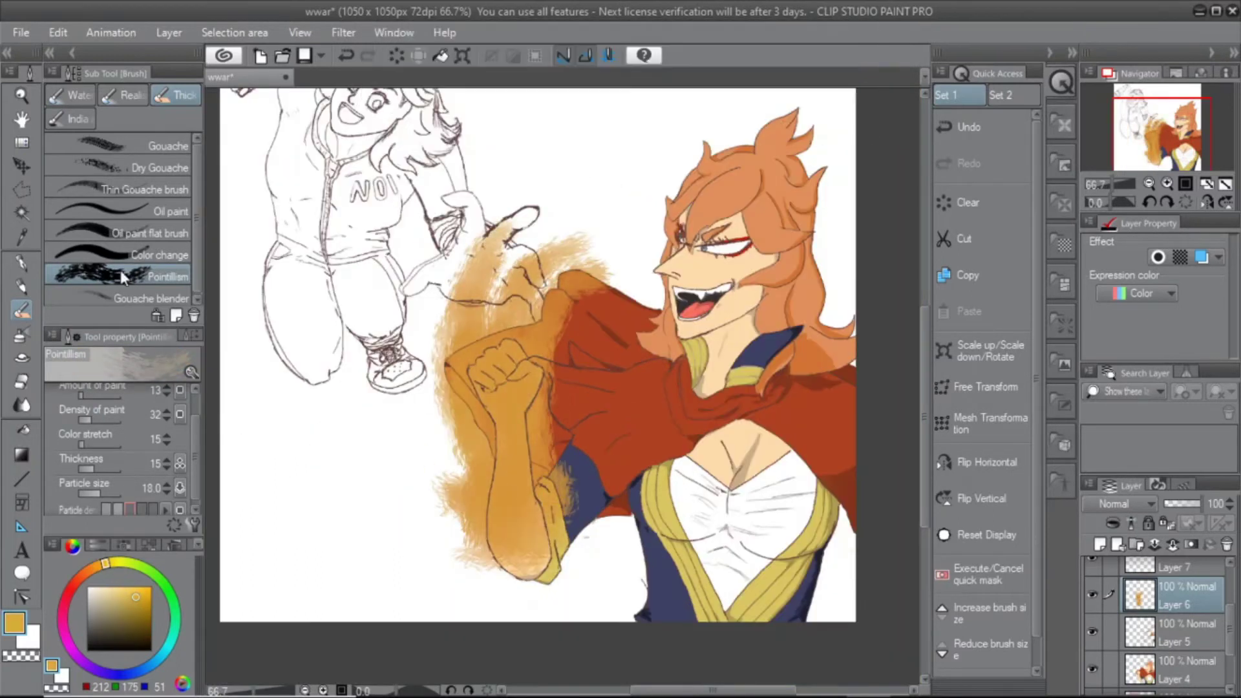
Add a bright yellow core along the forearm and red-orange outer edges (RGB 212, 81, 51) to the flame
key("b")
mouse_move(479, 270)
left_mouse_down()
mouse_move(513, 320)
mouse_move(517, 517)
mouse_move(511, 324)
mouse_move(491, 504)
mouse_move(553, 509)
left_mouse_up()
left_click(116, 194)
left_click(620, 388, "alt")
mouse_move(452, 530)
left_mouse_down()
mouse_move(518, 246)
mouse_move(556, 530)
mouse_move(478, 569)
left_mouse_up()
Smudge the flame outward and upward into pointed tongues with the Finger tip blend tool at brush size 29.6
key("j")
left_click_drag(492, 271, 572, 186)
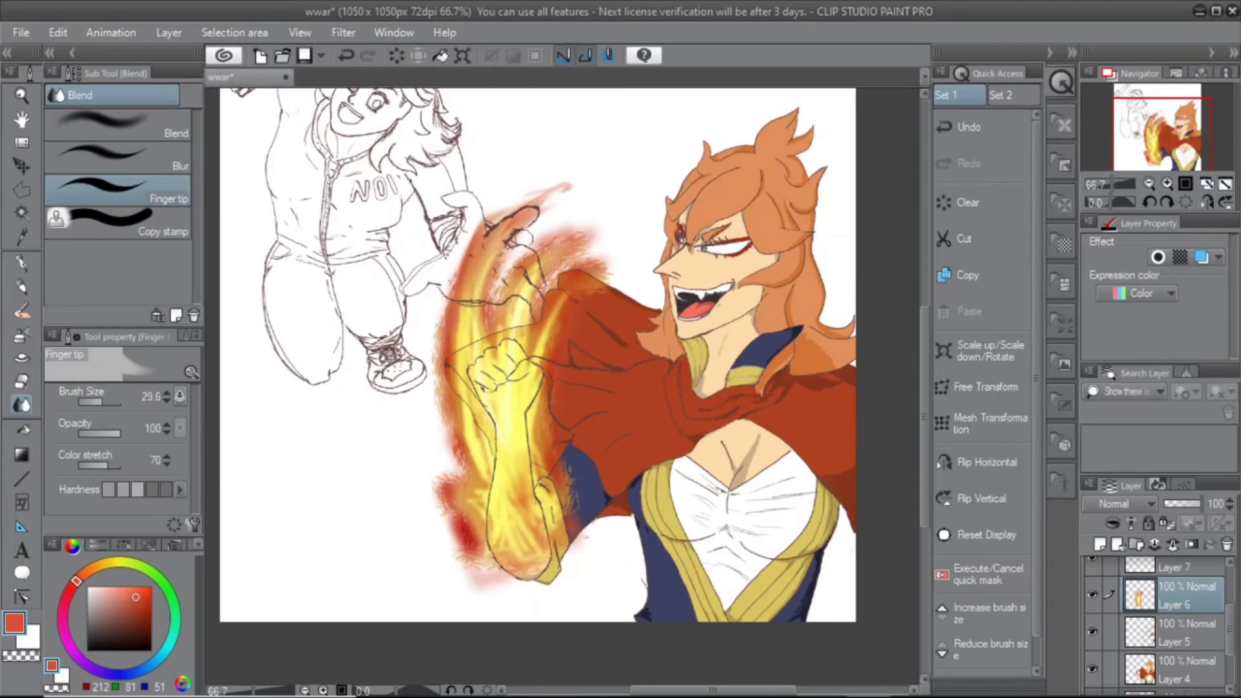
left_click_drag(453, 349, 446, 582)
mouse_move(569, 543)
left_mouse_down()
mouse_move(556, 272)
mouse_move(608, 207)
left_mouse_up()
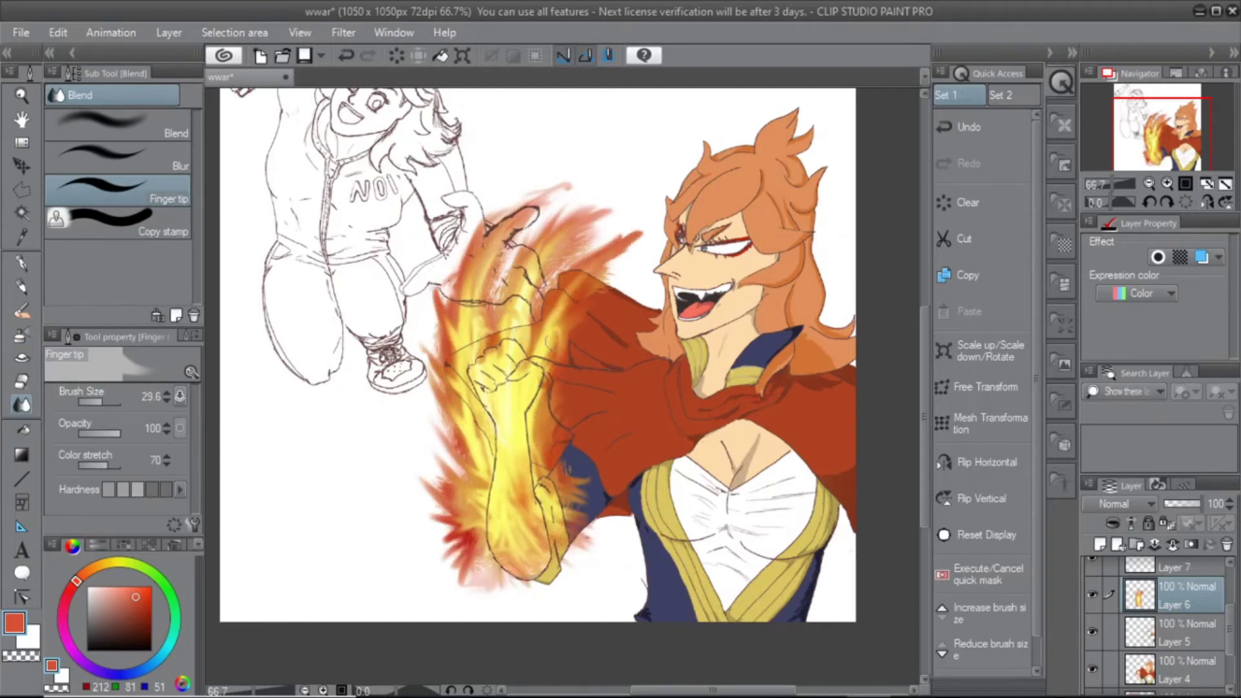
On Layer 5, shade the white top's centre fold and its edge along the yellow trim with gray (RGB 163, 164, 165) Oil paint
key("alt+bracketleft")
left_click_drag(517, 323, 426, 293)
key("b")
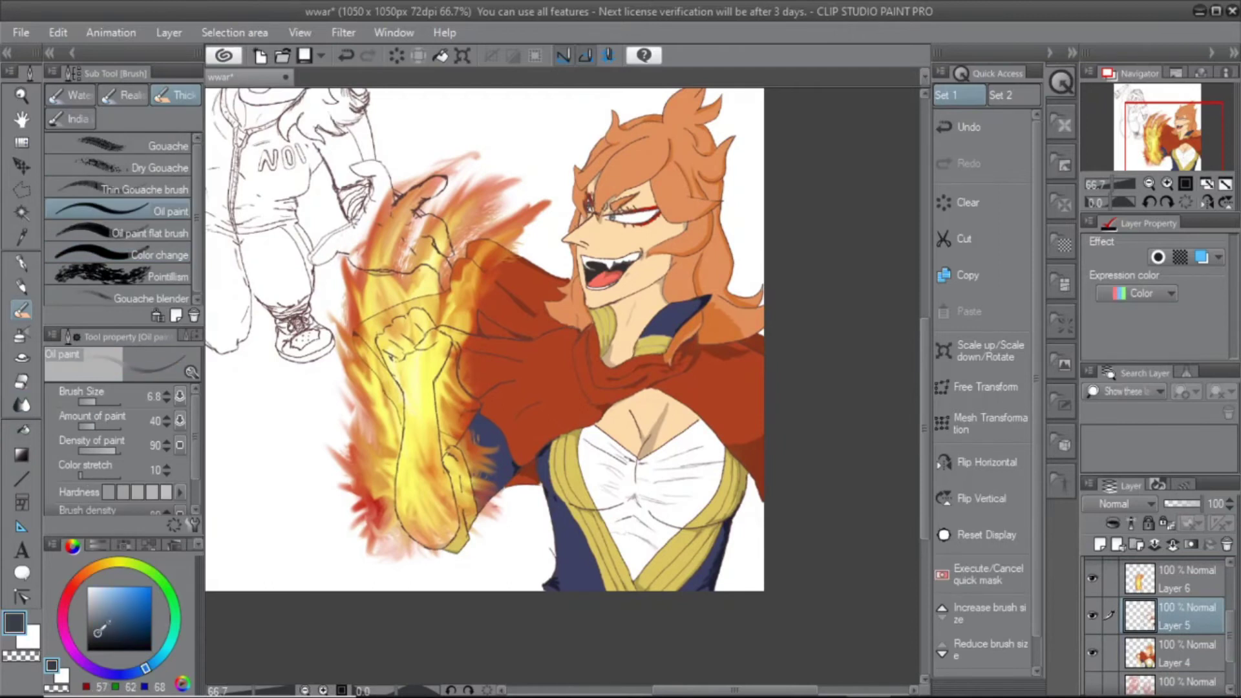
key("ctrl+z")
key("ctrl+minus")
key("ctrl+plus")
key("ctrl+plus")
key("ctrl+plus")
scroll(197, 457, "down", 2)
scroll(197, 458, "up", 2)
left_click(87, 609)
left_click_drag(582, 413, 621, 491)
left_click_drag(401, 400, 453, 582)
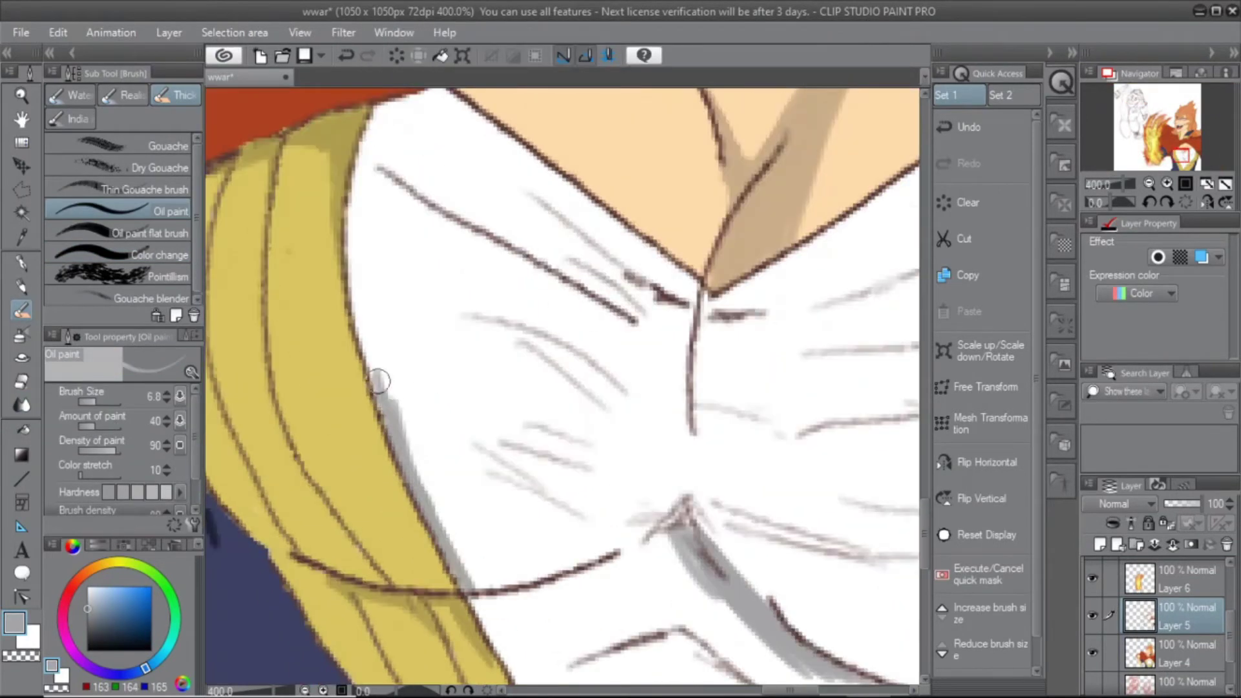
Shade the remaining creases and outer edges of the white top in the same gray
left_click_drag(362, 129, 388, 420)
left_click_drag(492, 388, 608, 368)
scroll(701, 200, "up", 3)
left_click_drag(582, 265, 743, 194)
left_click_drag(388, 304, 440, 401)
mouse_move(398, 444)
left_mouse_down()
mouse_move(579, 263)
mouse_move(514, 328)
left_mouse_up()
scroll(607, 430, "down", 5)
left_click_drag(672, 452, 616, 364)
mouse_move(582, 433)
left_mouse_down()
mouse_move(427, 524)
mouse_move(700, 274)
left_mouse_up()
scroll(494, 507, "down", 5)
scroll(701, 274, "down", 5)
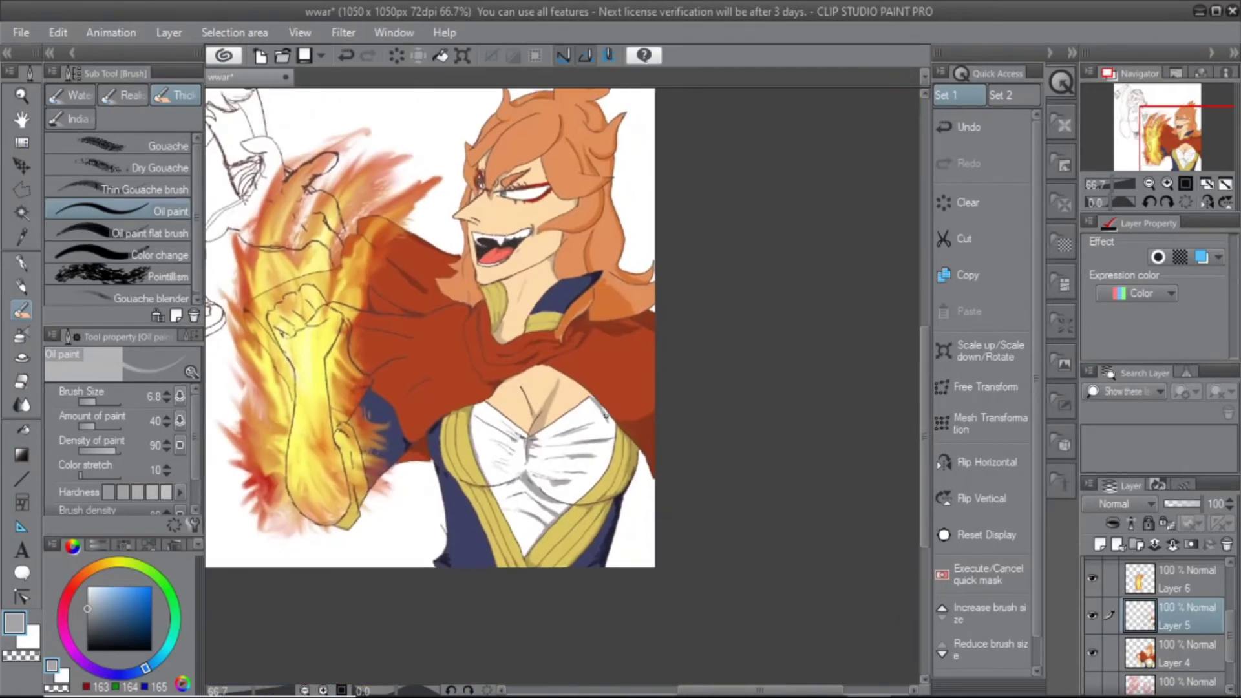
Try Oil paint highlights on the hair on Layer 7 in light orange (RGB 237, 187, 114) and stronger orange (RGB 245, 170, 62)
scroll(626, 404, "up", 3)
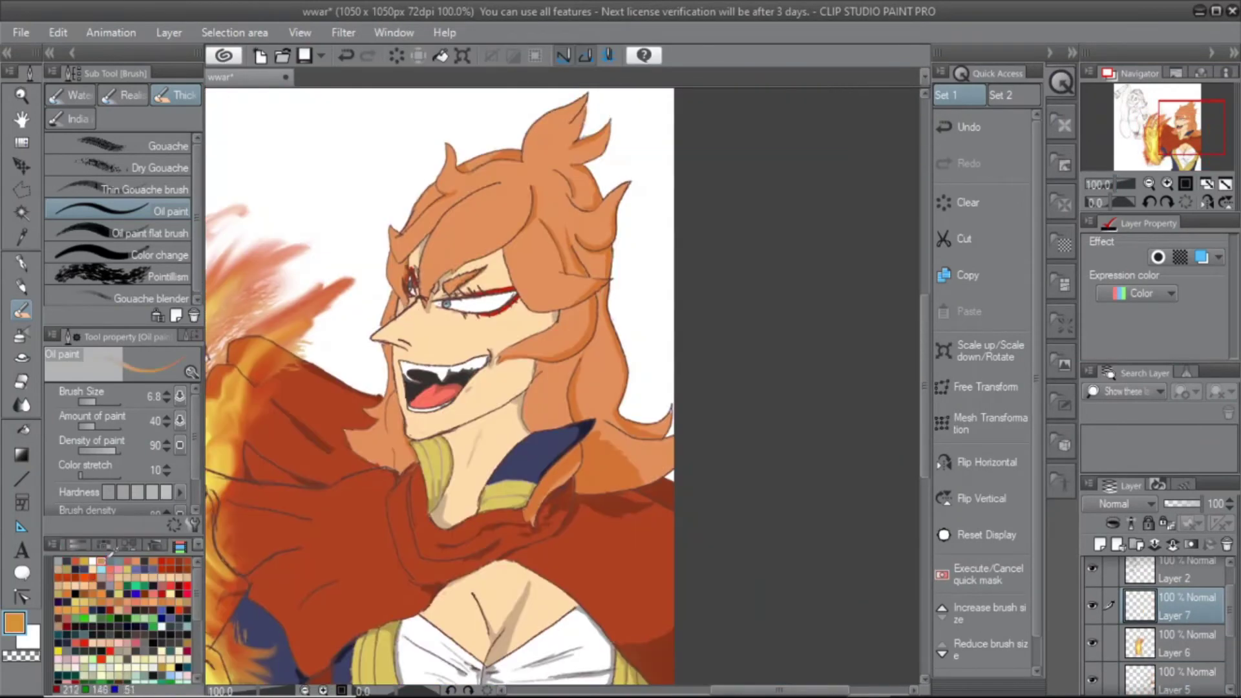
left_click(72, 545)
left_click(120, 590)
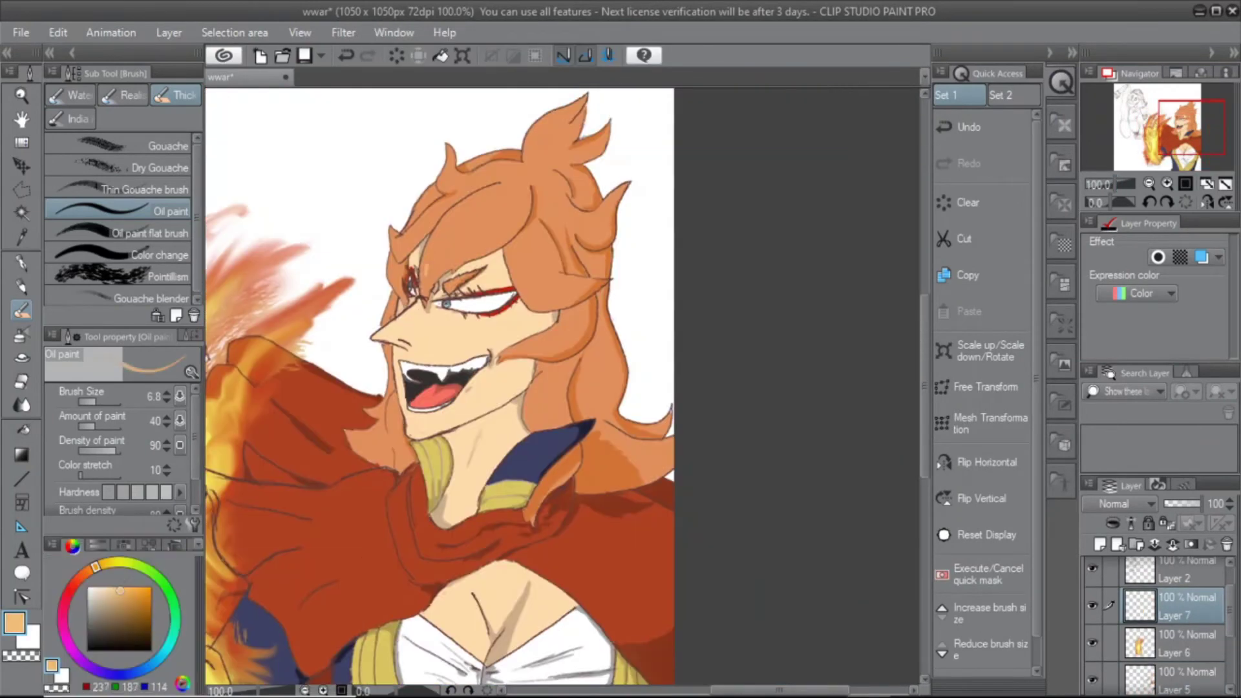
scroll(419, 257, "up", 2)
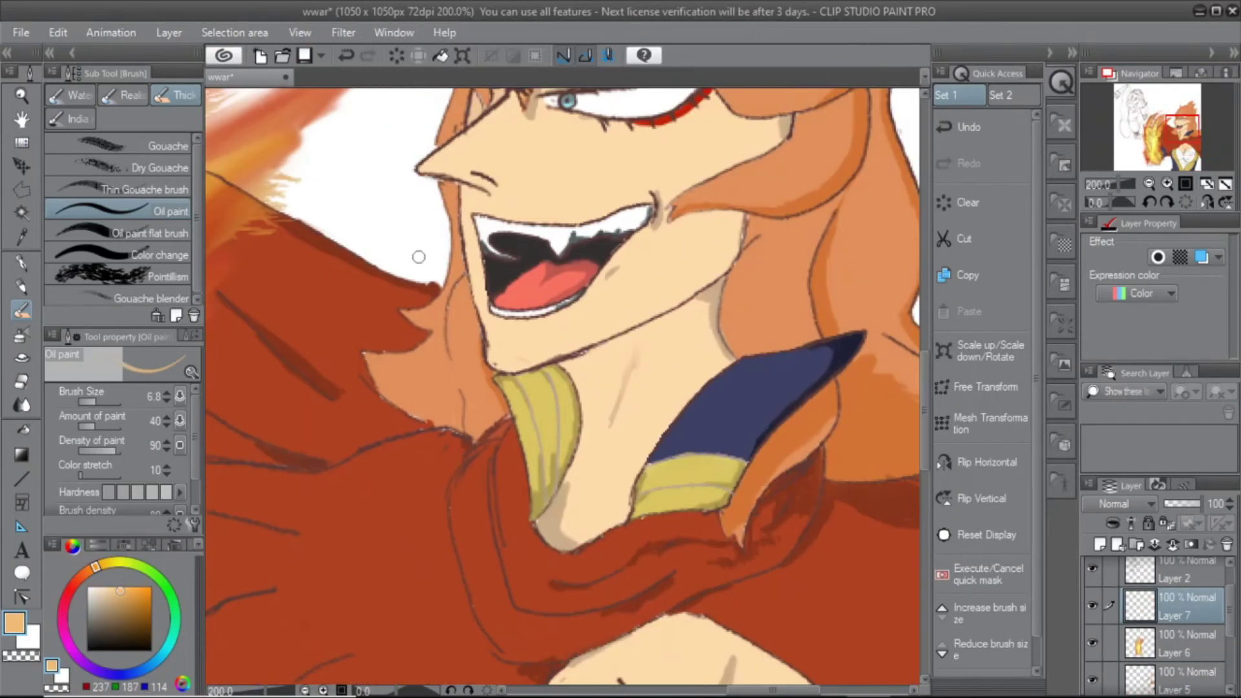
key("ctrl+minus")
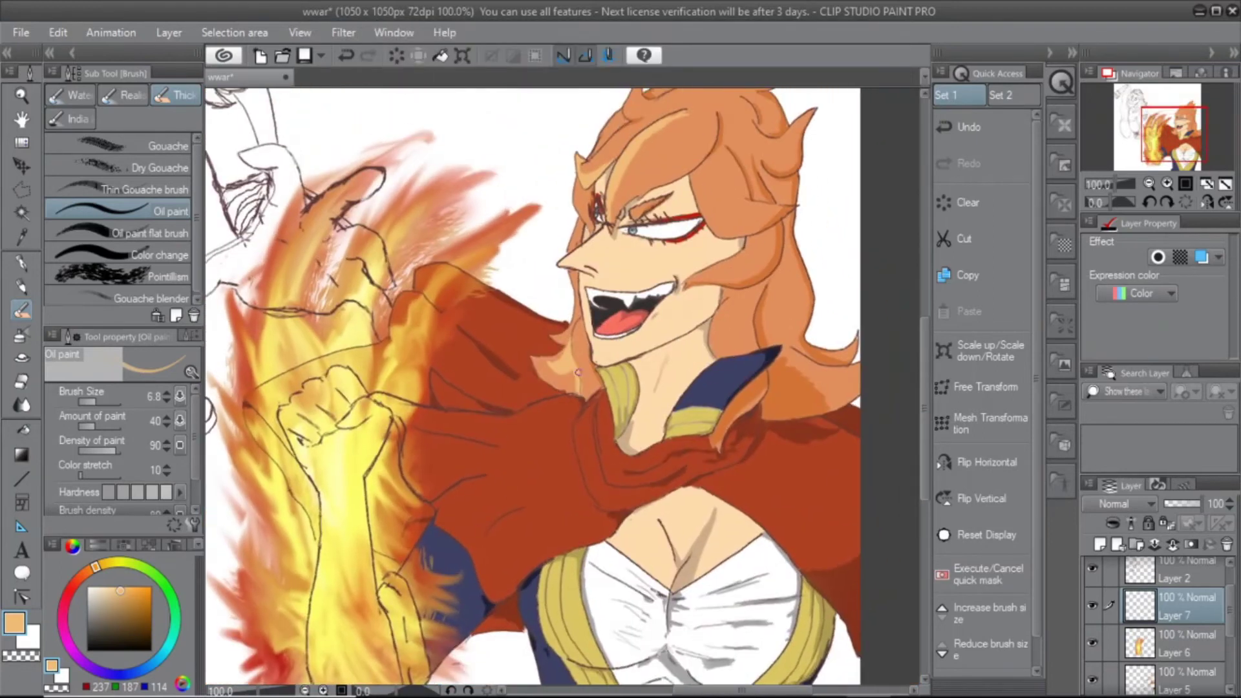
left_click_drag(647, 164, 580, 200)
mouse_move(586, 391)
left_mouse_down()
mouse_move(583, 365)
mouse_move(544, 413)
left_mouse_up()
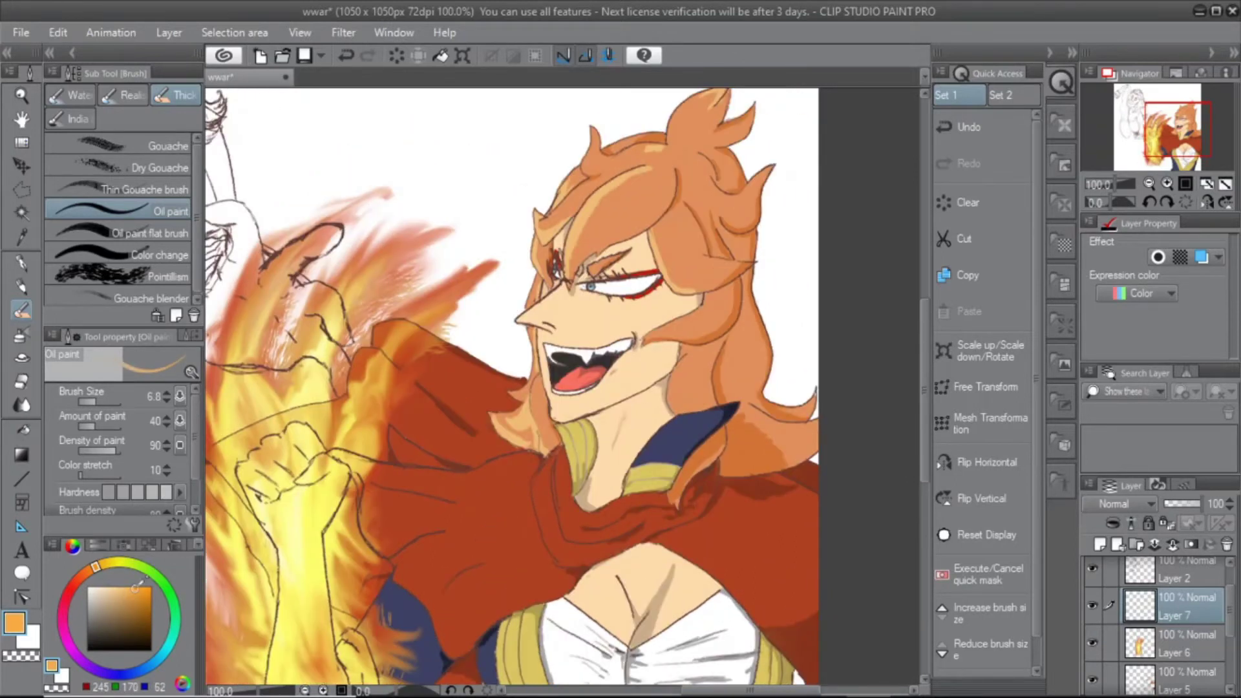
mouse_move(551, 189)
left_mouse_down()
mouse_move(568, 193)
mouse_move(589, 172)
left_mouse_up()
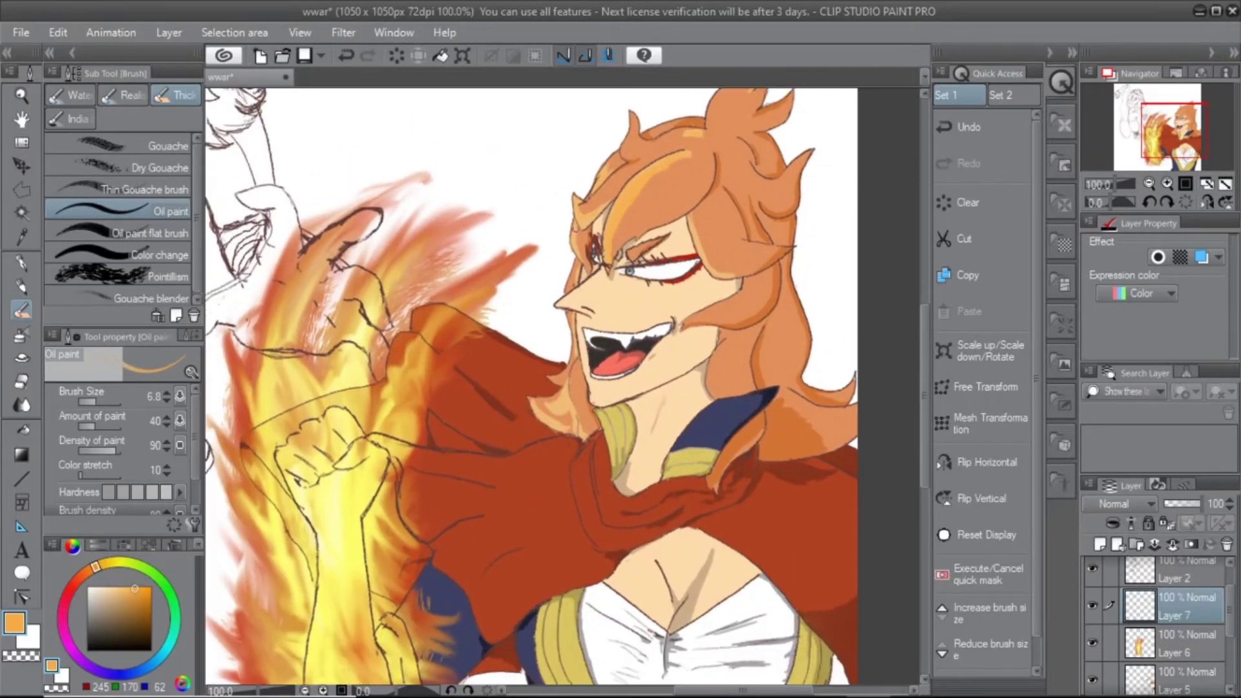
left_click_drag(527, 406, 554, 435)
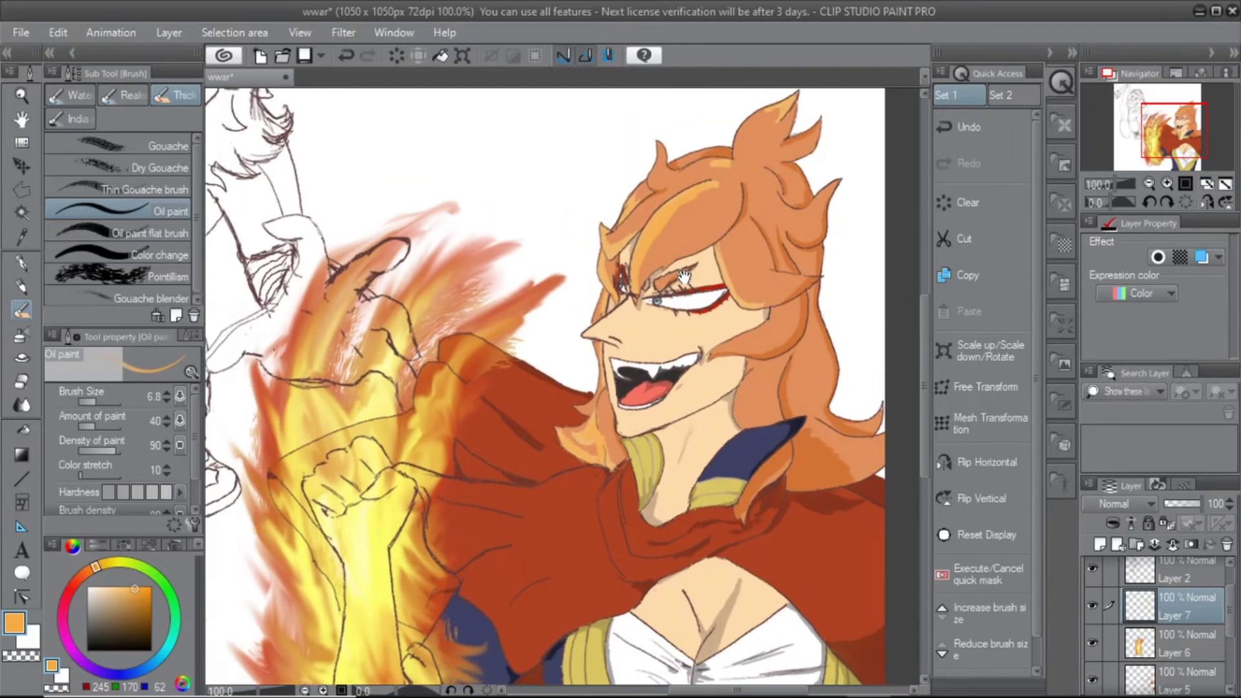
Try highlighting the nose and chin on Layer 7 with pale peach (RGB 245, 227, 204) and yellow (RGB 255, 207, 93)
left_click(175, 545)
left_click(73, 546)
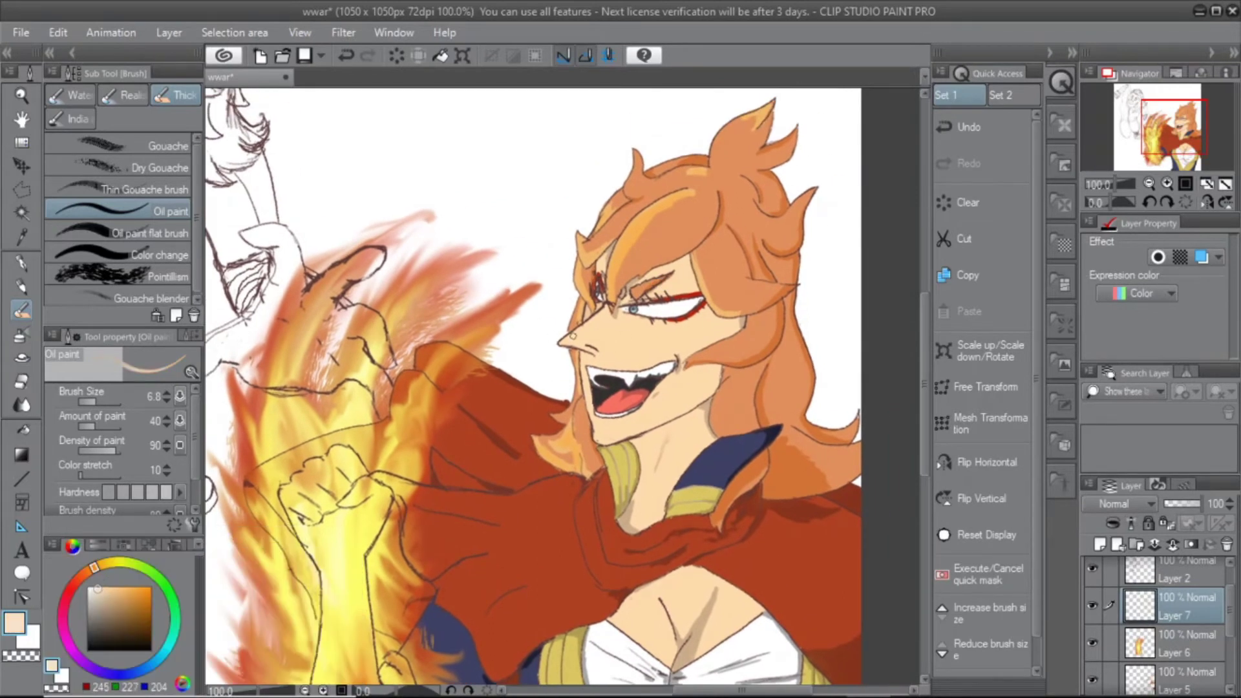
scroll(590, 316, "up", 2)
left_click_drag(651, 357, 606, 377)
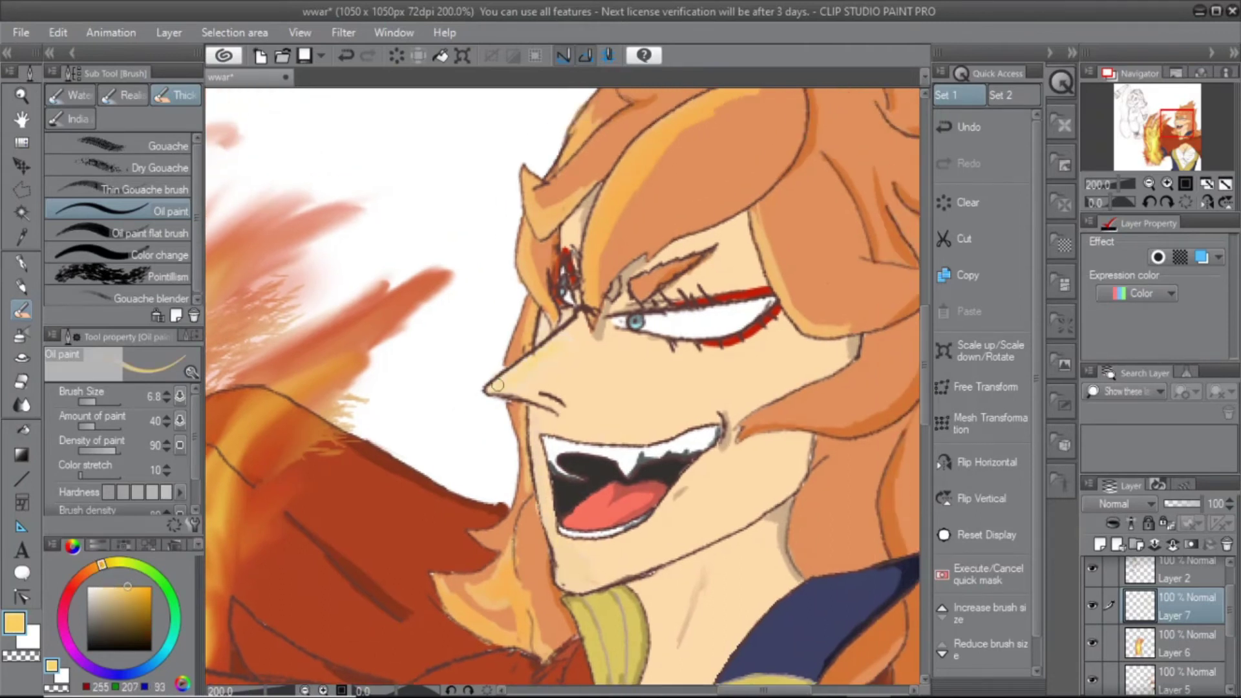
left_click_drag(497, 385, 476, 314)
Remove the Oil paint highlights from the skin and hair on Layer 7
key("ctrl+z")
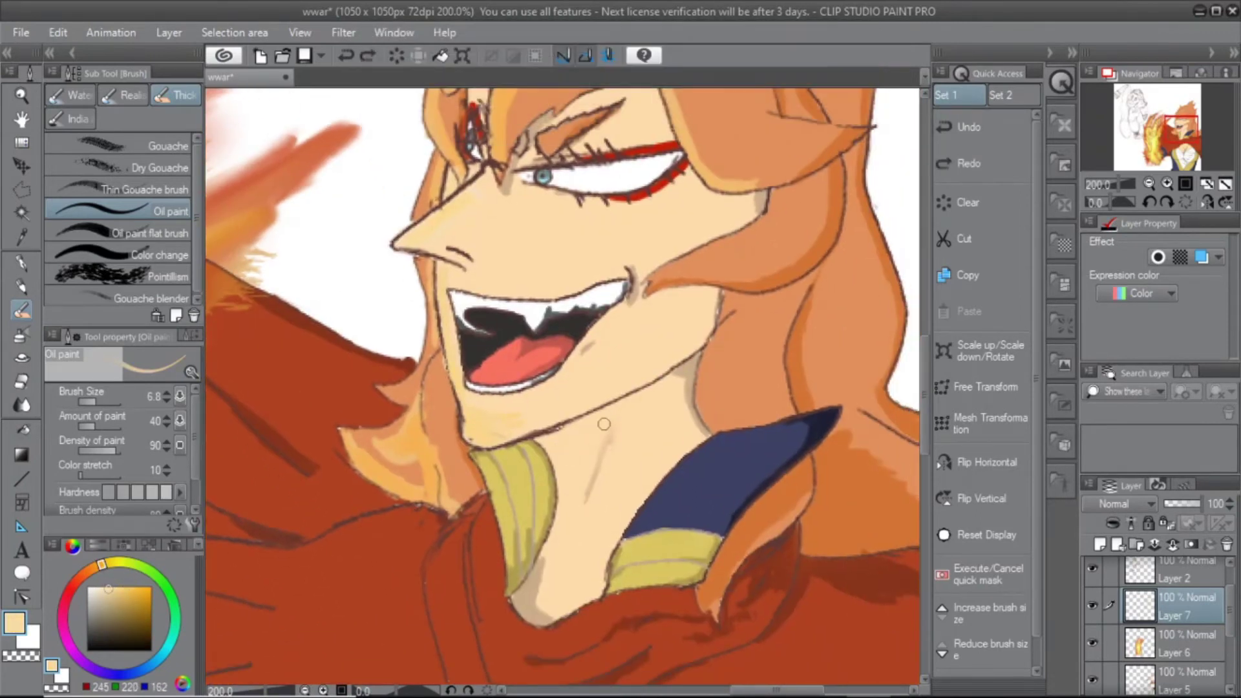
key("ctrl+minus")
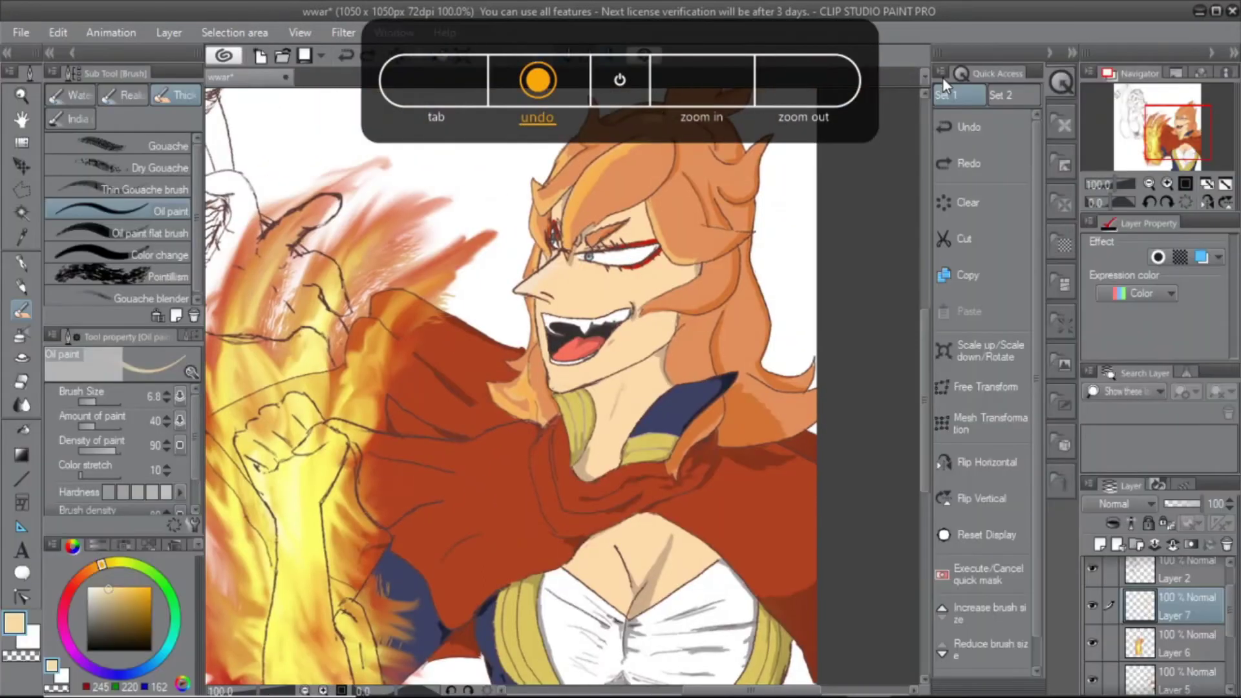
key("ctrl+y")
Switch to the Highlight airbrush and test it in orange (RGB 245, 170, 62) at brush size 13.0
key("b")
left_click(198, 544)
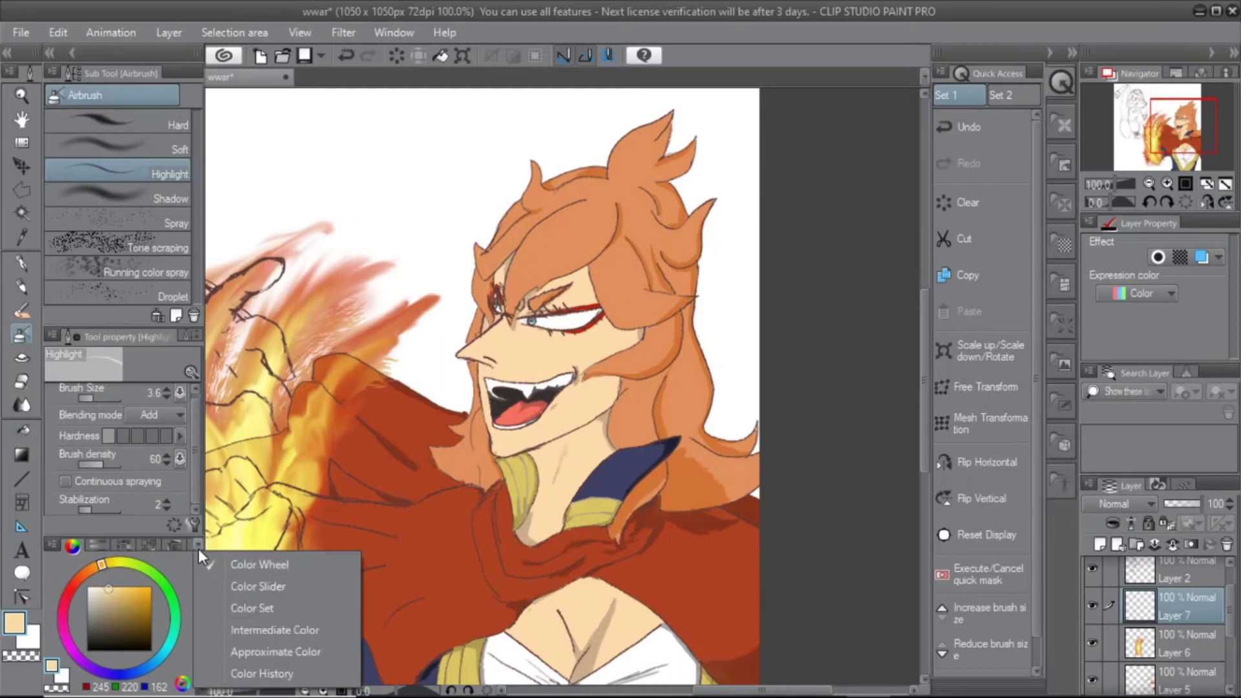
left_click(262, 612)
left_click(73, 546)
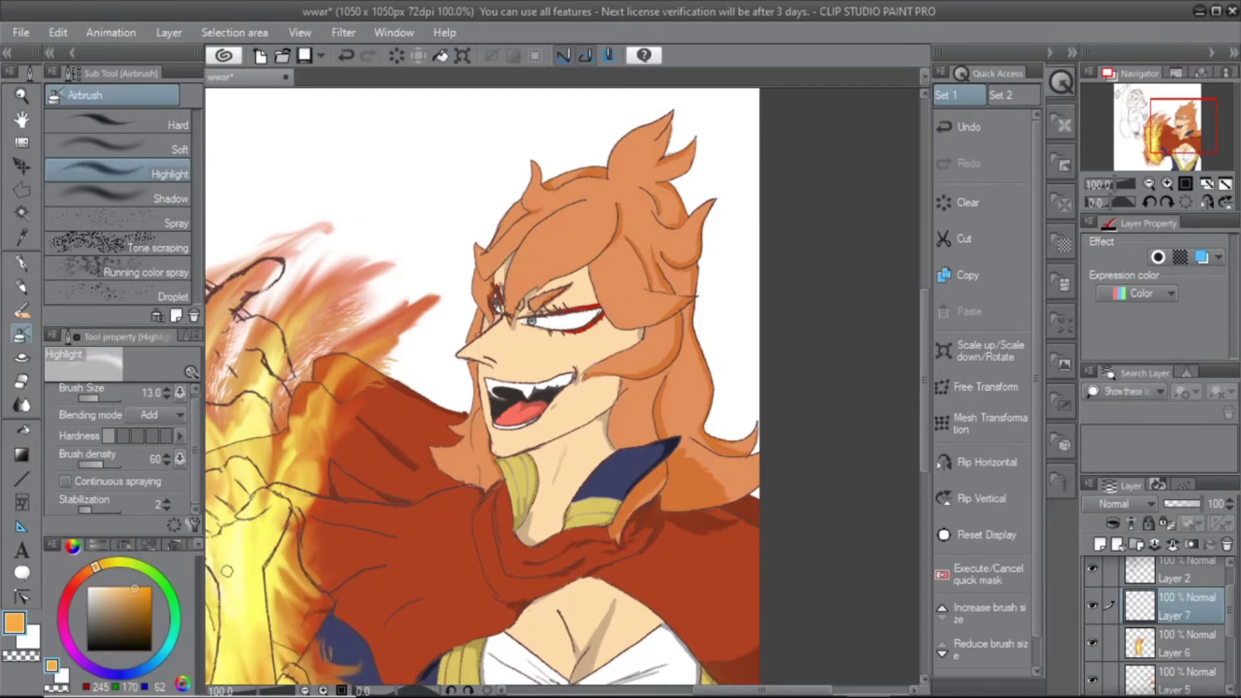
key("ctrl+z")
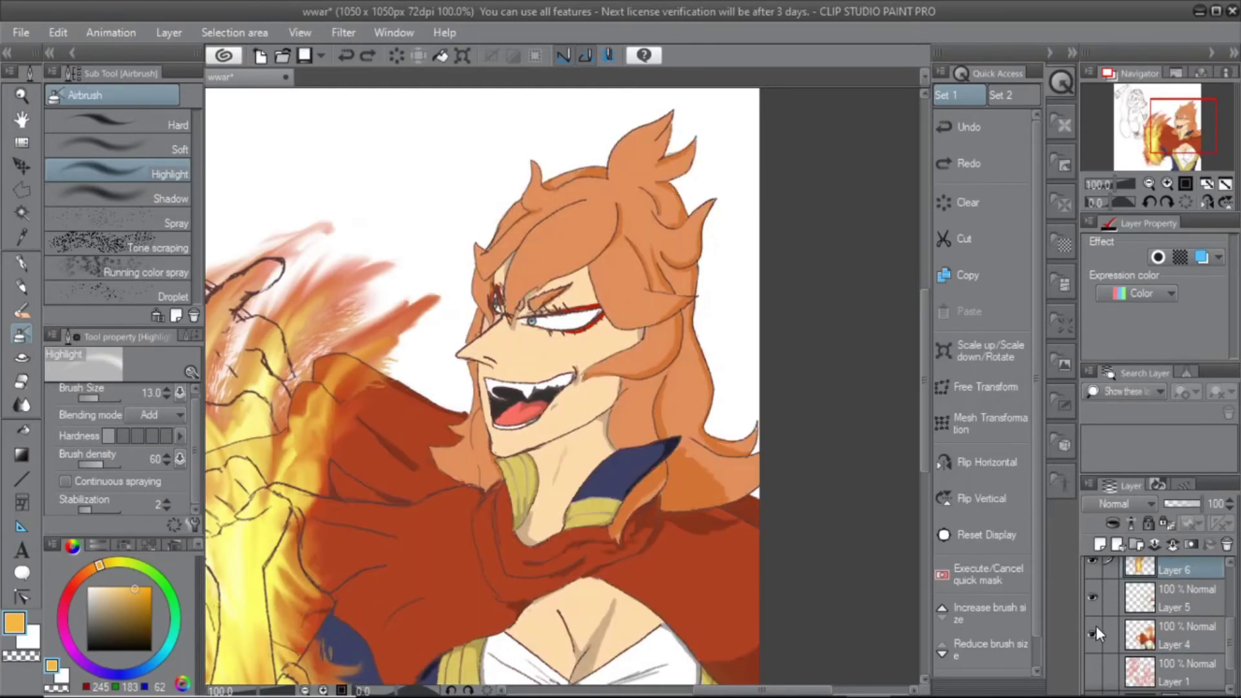
key("ctrl+y")
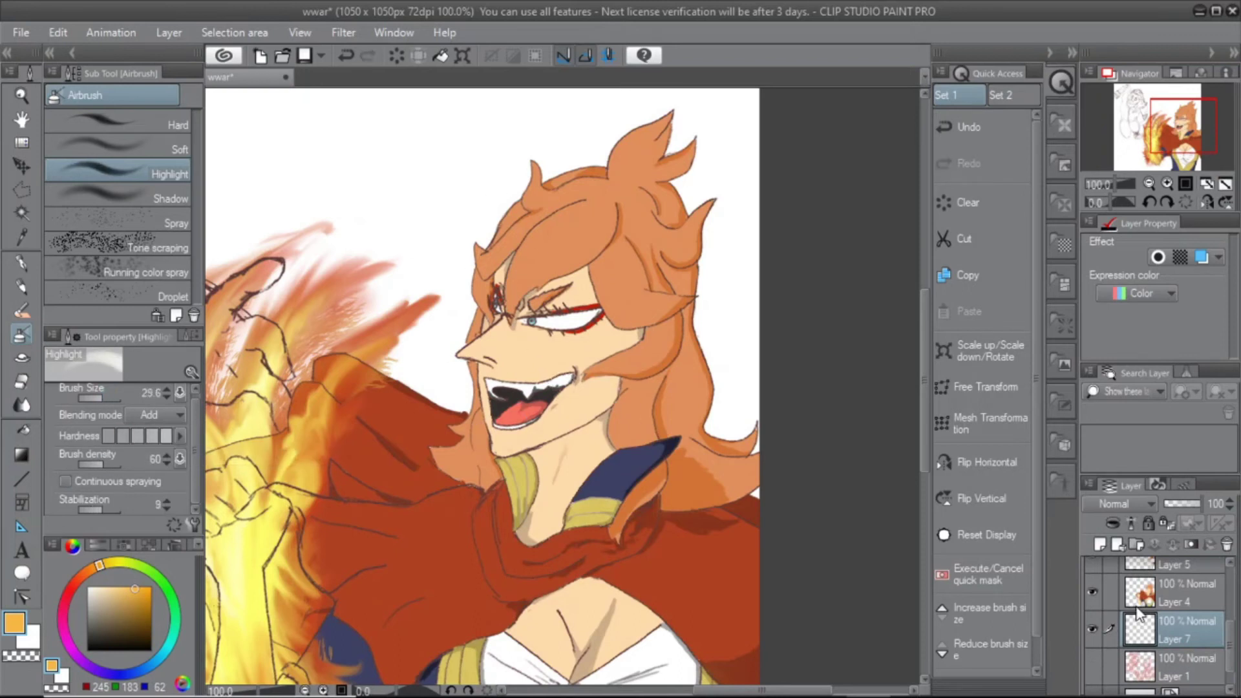
Try the Shadow airbrush at brush size 38.1 beside the front of the hair
left_click(123, 194)
right_click(1099, 626)
left_click(1122, 527)
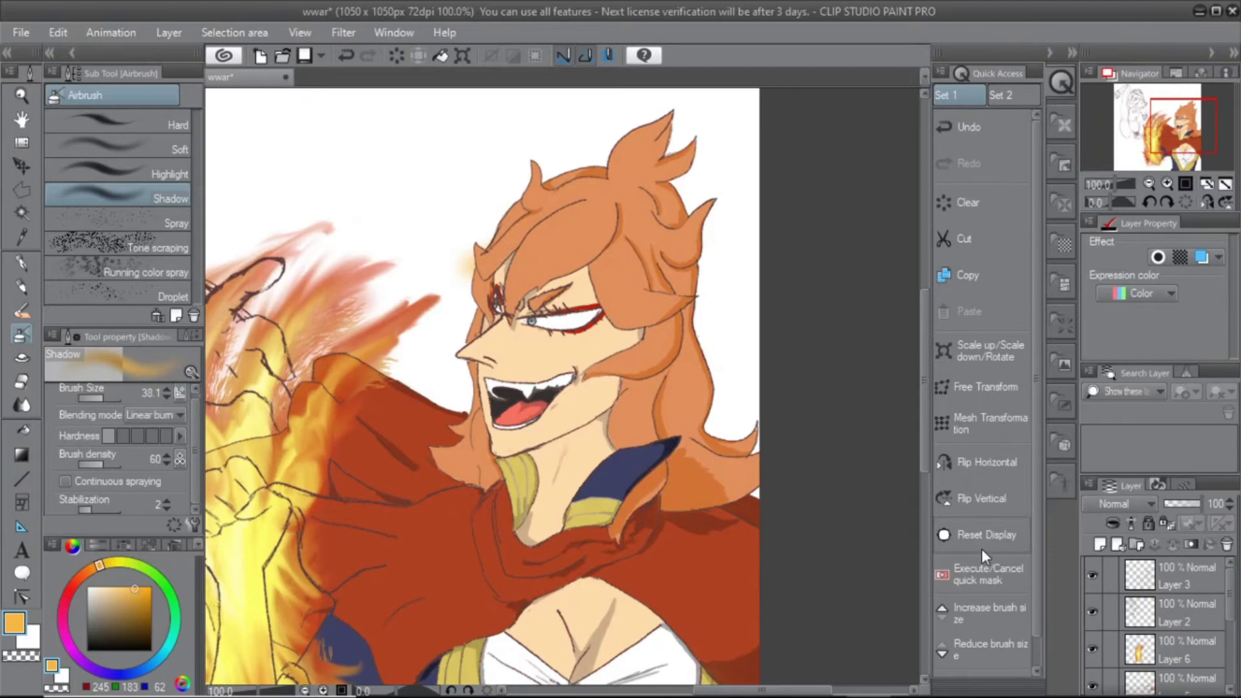
scroll(1205, 656, "down", 3)
Return to the Highlight airbrush and place Layer 7 directly above Layer 4
left_click(129, 173)
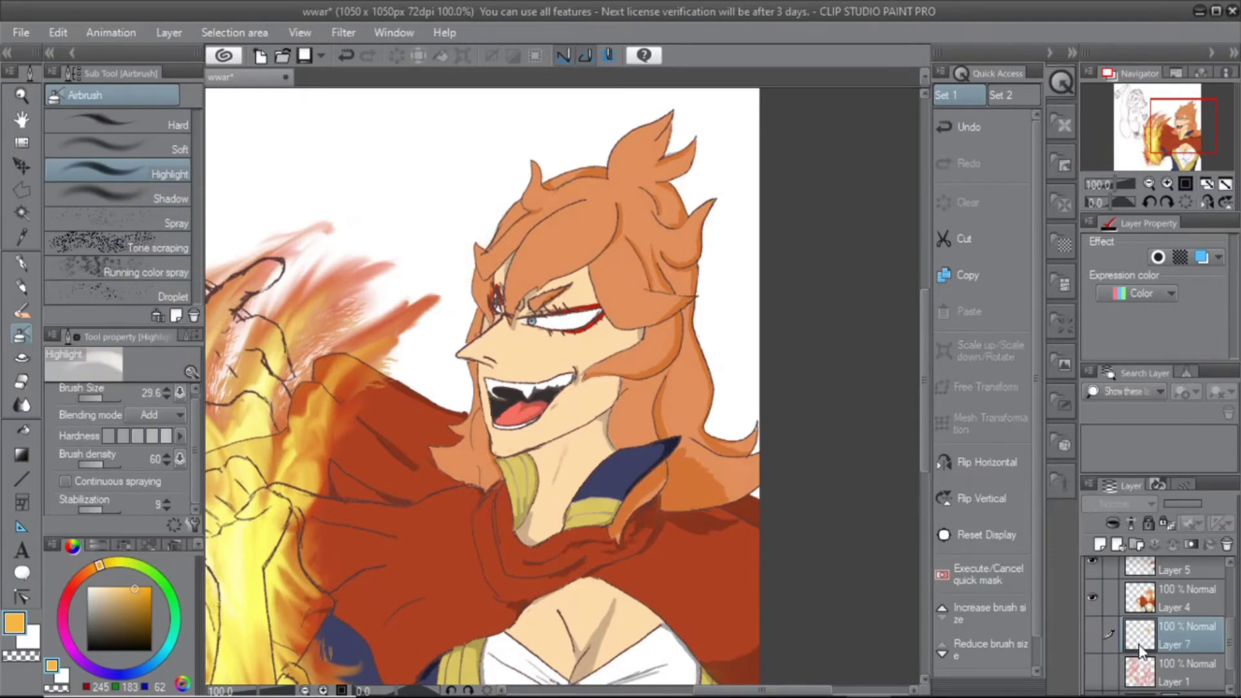
left_click(968, 127)
key("ctrl+y")
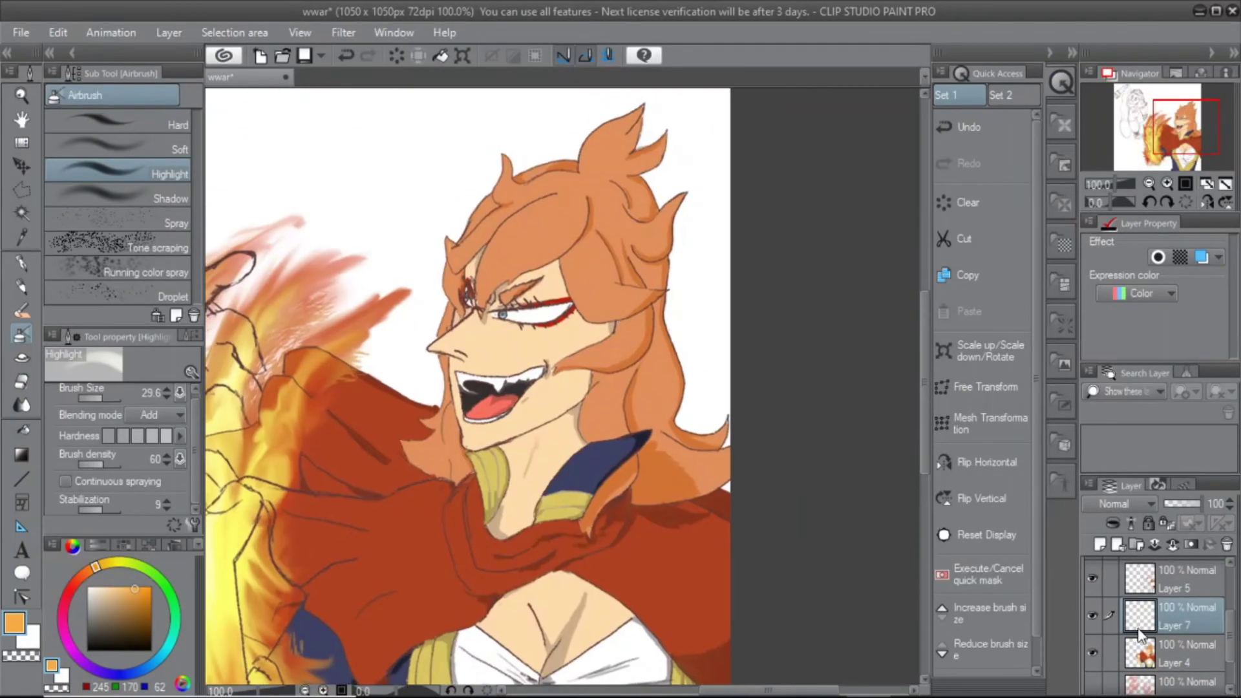
On Layer 4, paint an orange highlight along the front bangs with the Highlight airbrush at size 5.5 and smudge it with Finger tip
left_click(1139, 641)
left_click(180, 546)
left_click(259, 565)
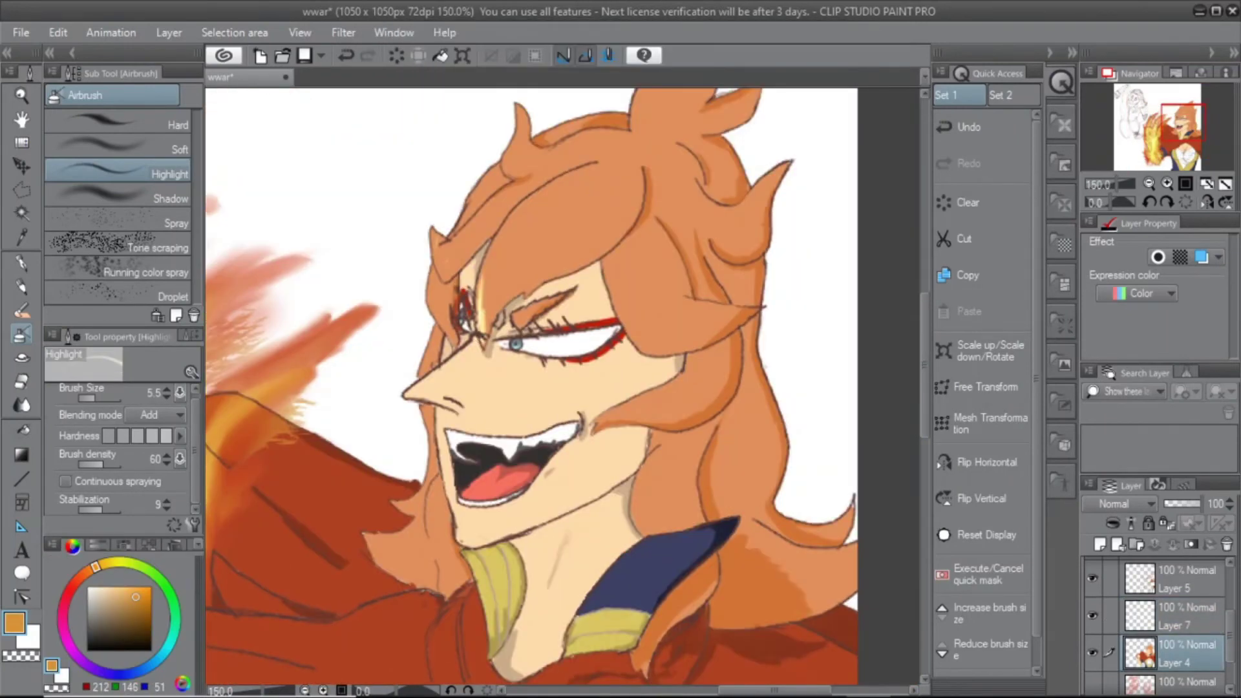
left_click(179, 546)
left_click(258, 606)
left_click(162, 561)
left_click(58, 561)
left_click_drag(484, 306, 493, 275)
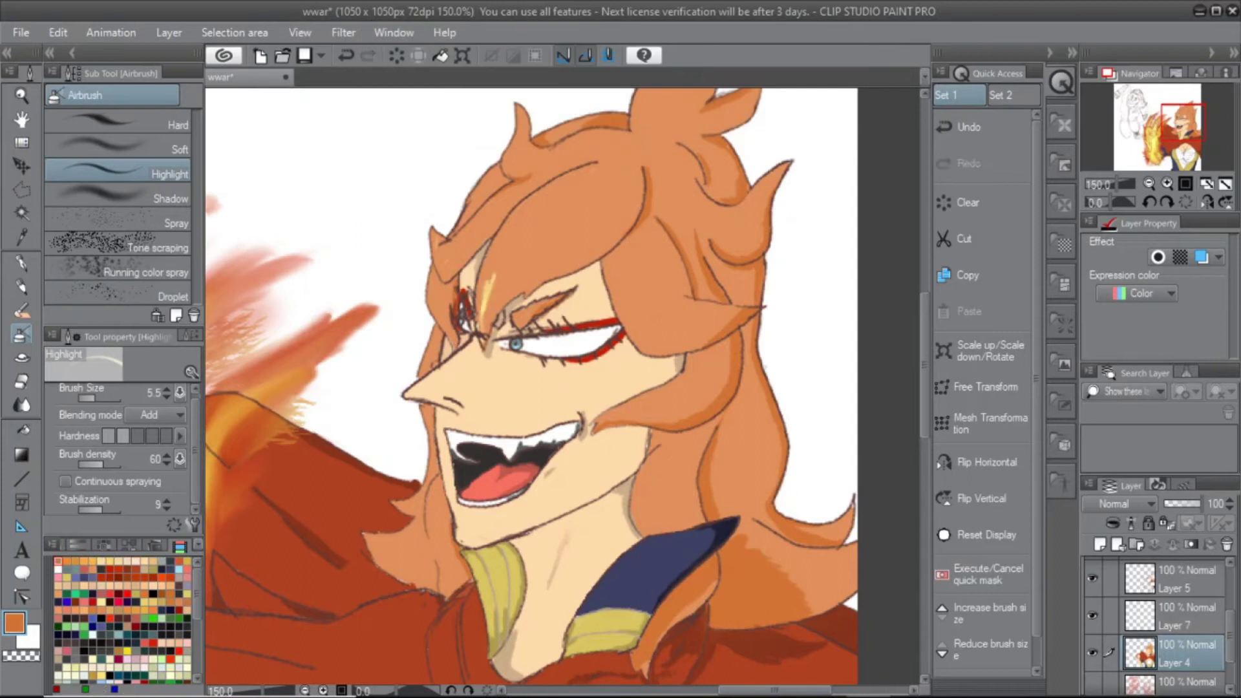
left_click(22, 404)
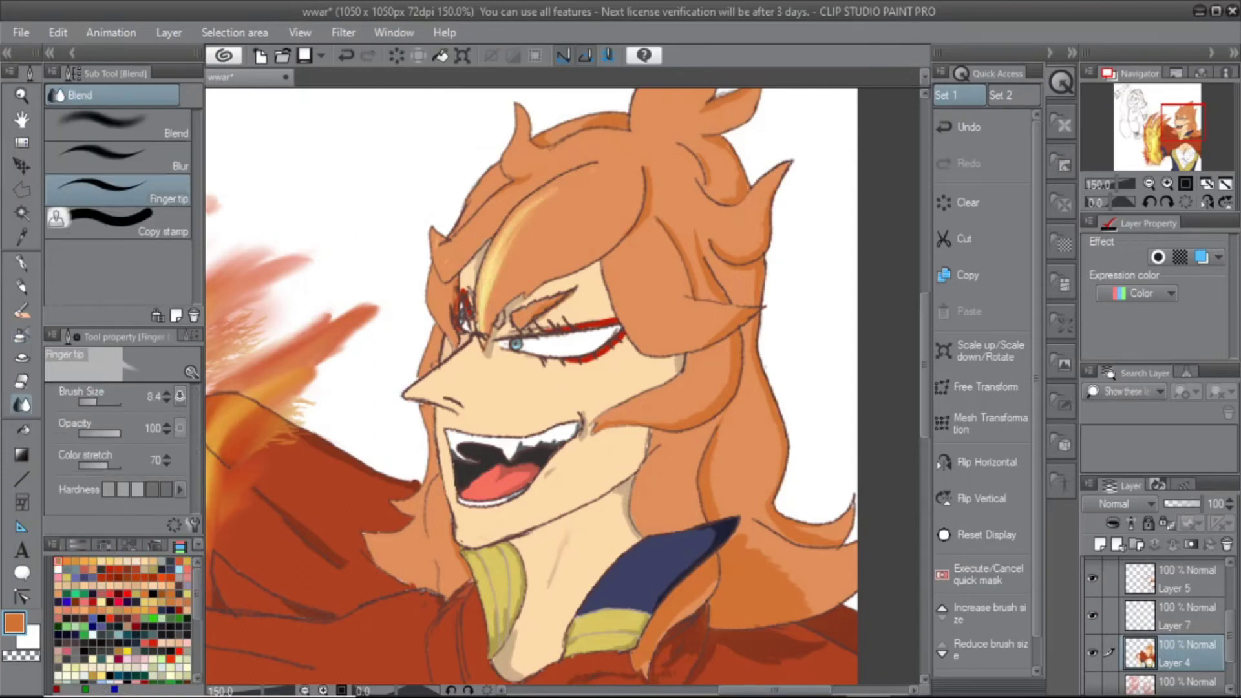
Add Highlight airbrush streaks to the forehead tuft, topknot, side locks and the hair beside the neck
left_click(21, 334)
left_click_drag(435, 236, 455, 270)
left_click_drag(531, 386, 519, 316)
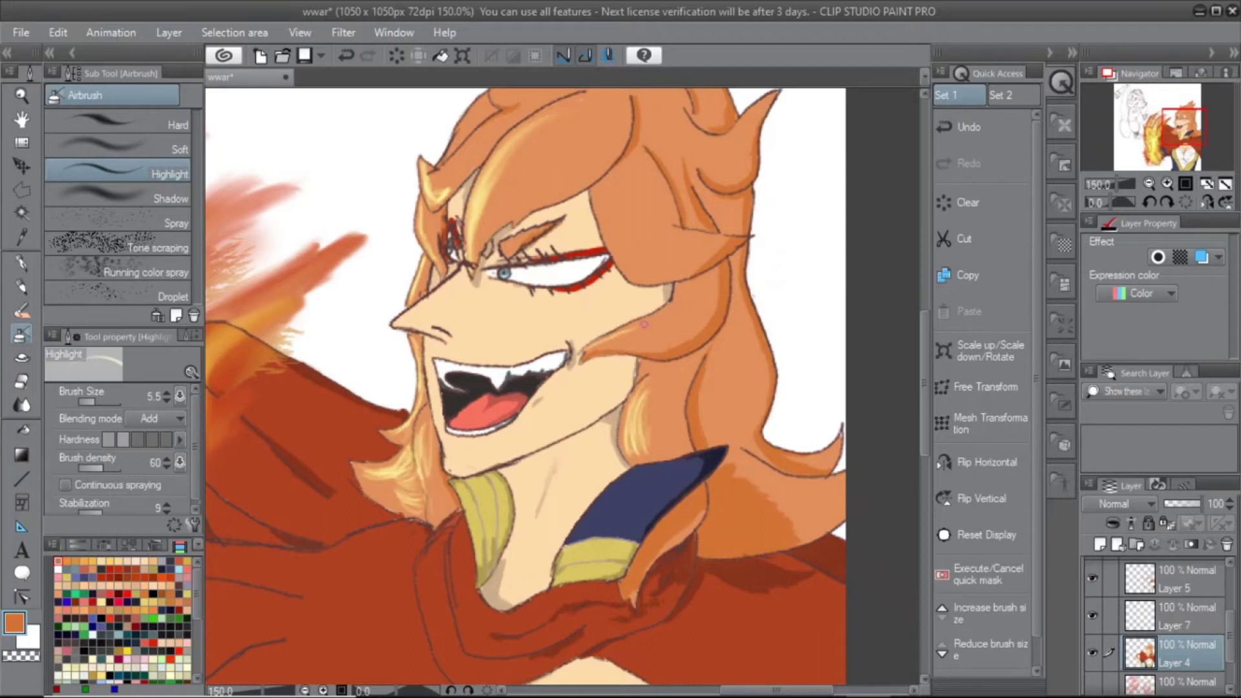
left_click_drag(430, 182, 468, 294)
Smooth the highlights on the face-framing locks and the hair beside the neck with the Finger tip tool at brush size 8.4
key("j")
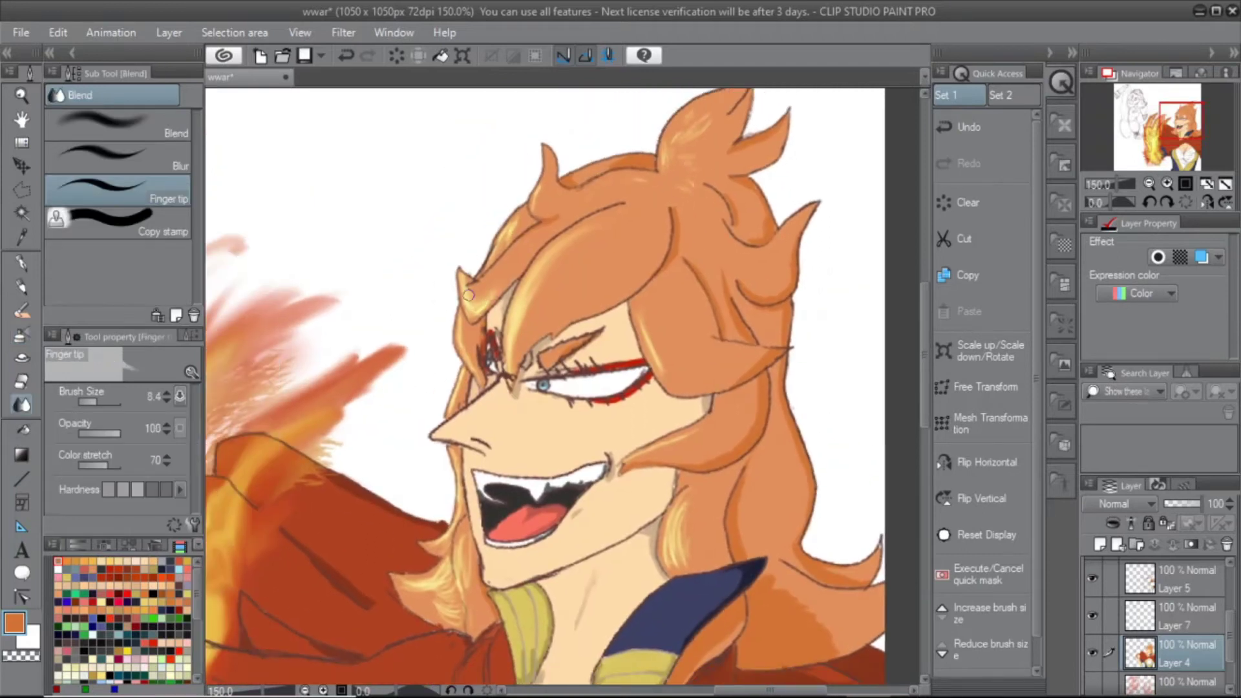
left_click_drag(467, 627, 526, 428)
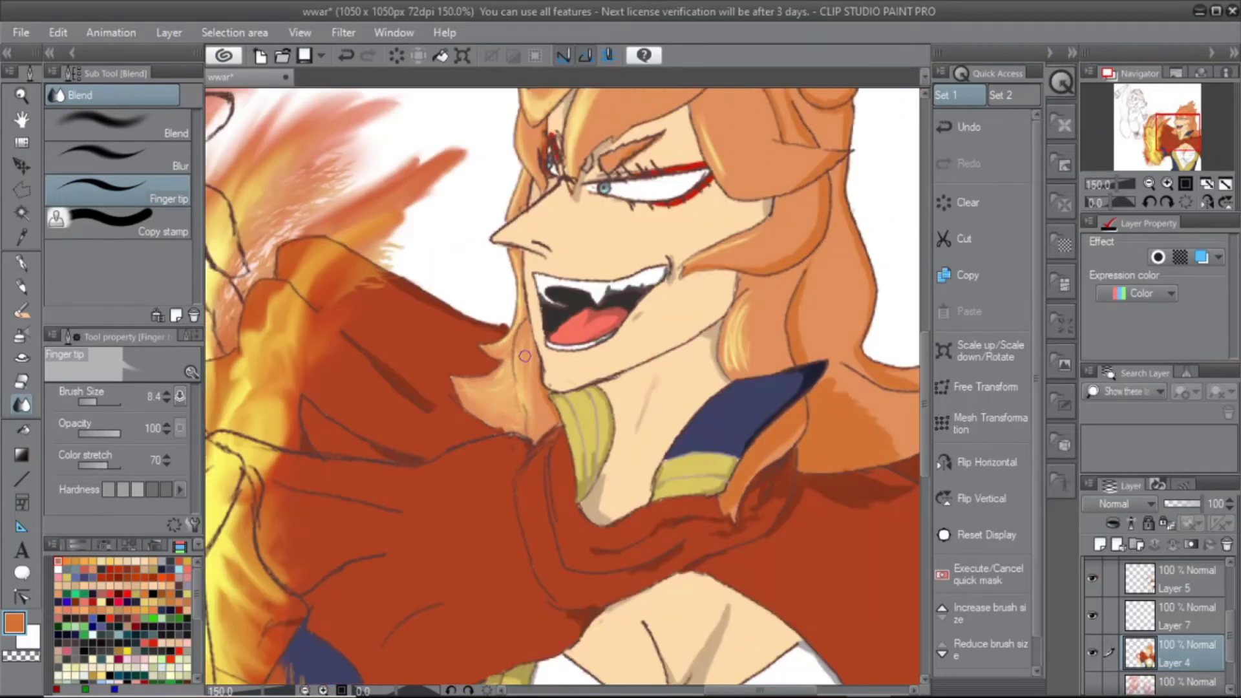
left_click_drag(525, 356, 503, 342)
left_click_drag(634, 323, 573, 324)
left_click_drag(649, 371, 568, 371)
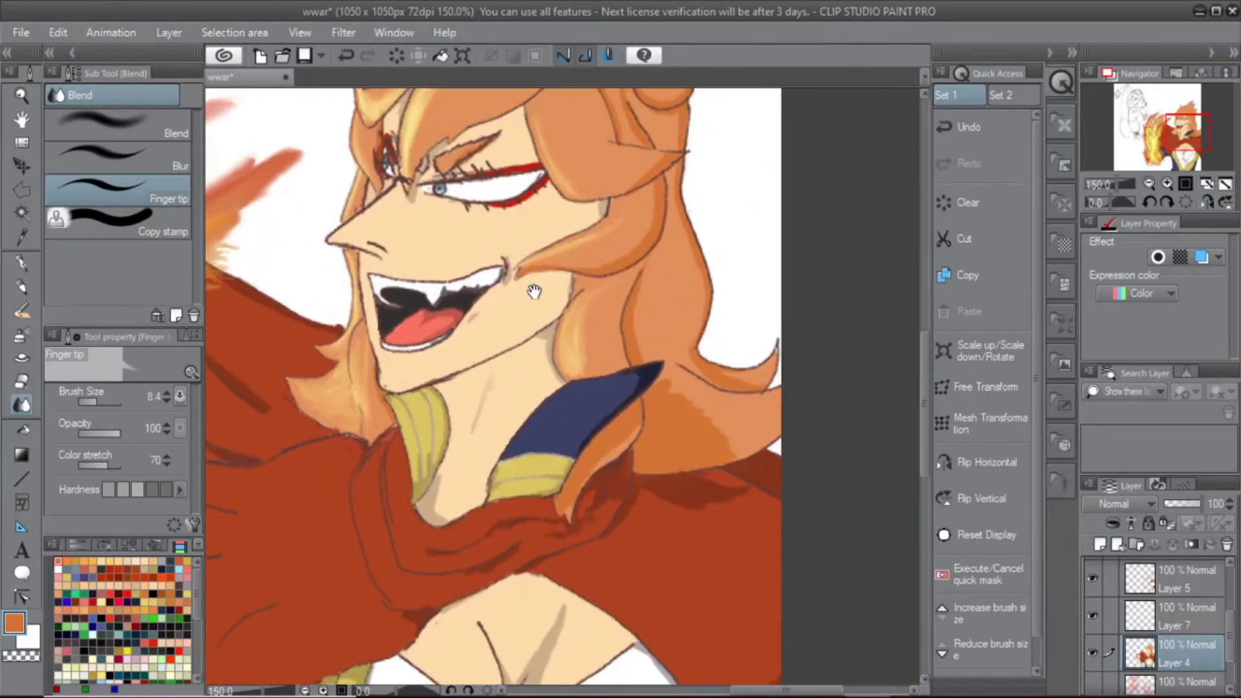
Try painting bright red highlights over the raised arm's cape folds with the Highlight airbrush at size 5.5
left_click_drag(534, 291, 825, 194)
left_click(138, 560)
scroll(471, 440, "down", 2)
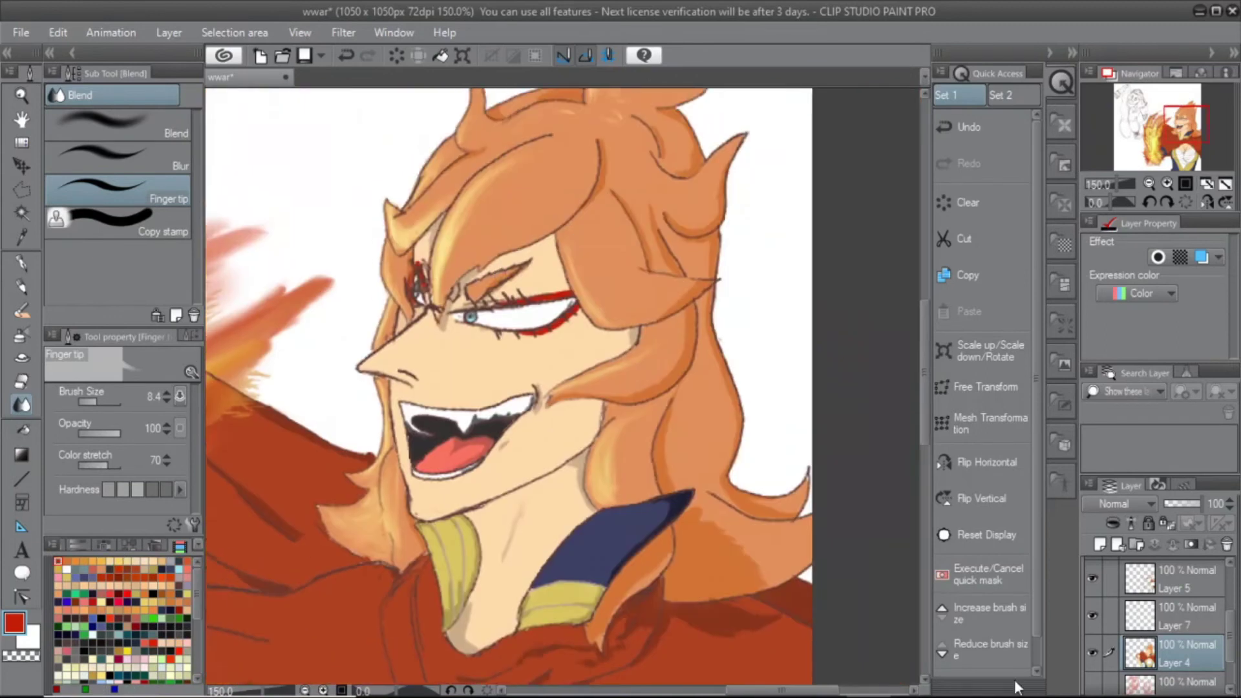
scroll(275, 396, "up", 2)
key("b")
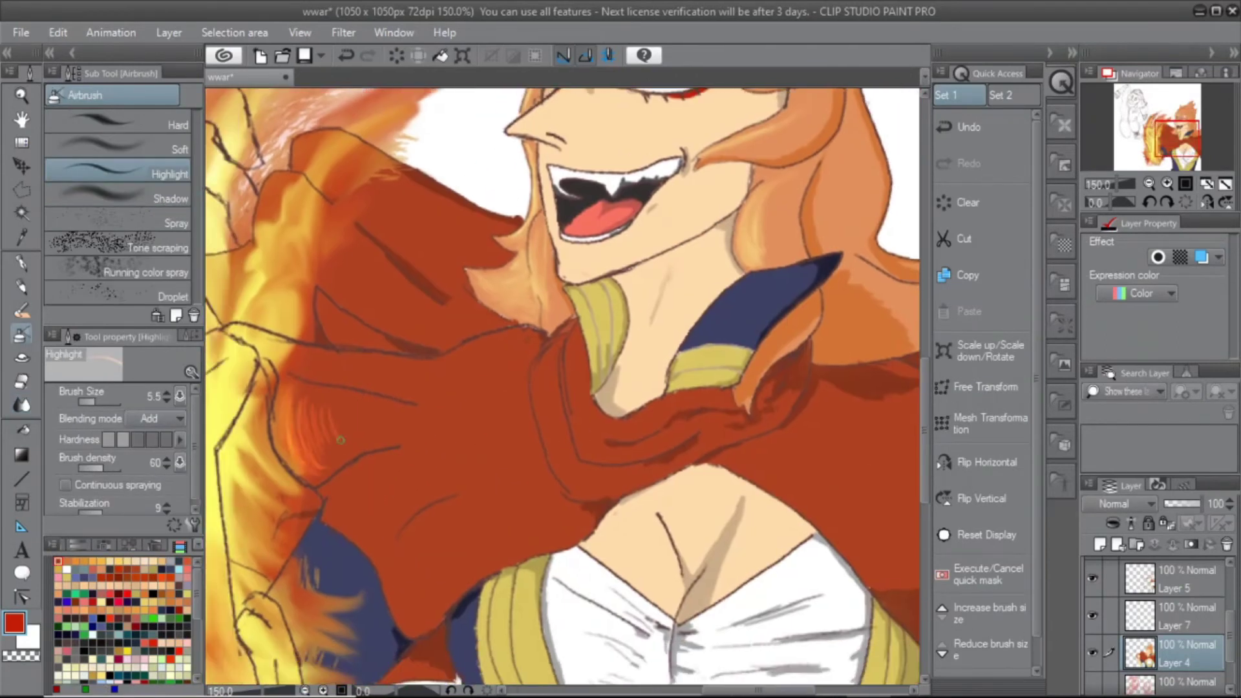
scroll(1119, 646, "up", 1)
left_click(1177, 607)
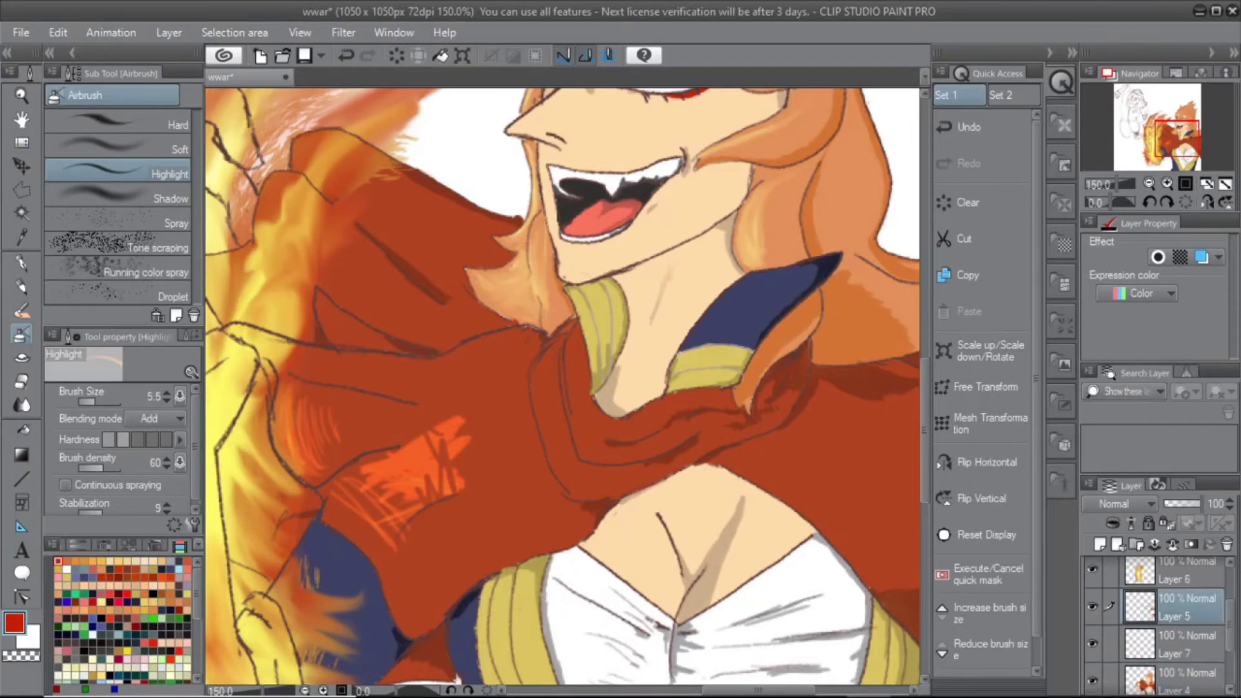
left_click(1170, 677)
left_click_drag(420, 517, 317, 514)
key("g")
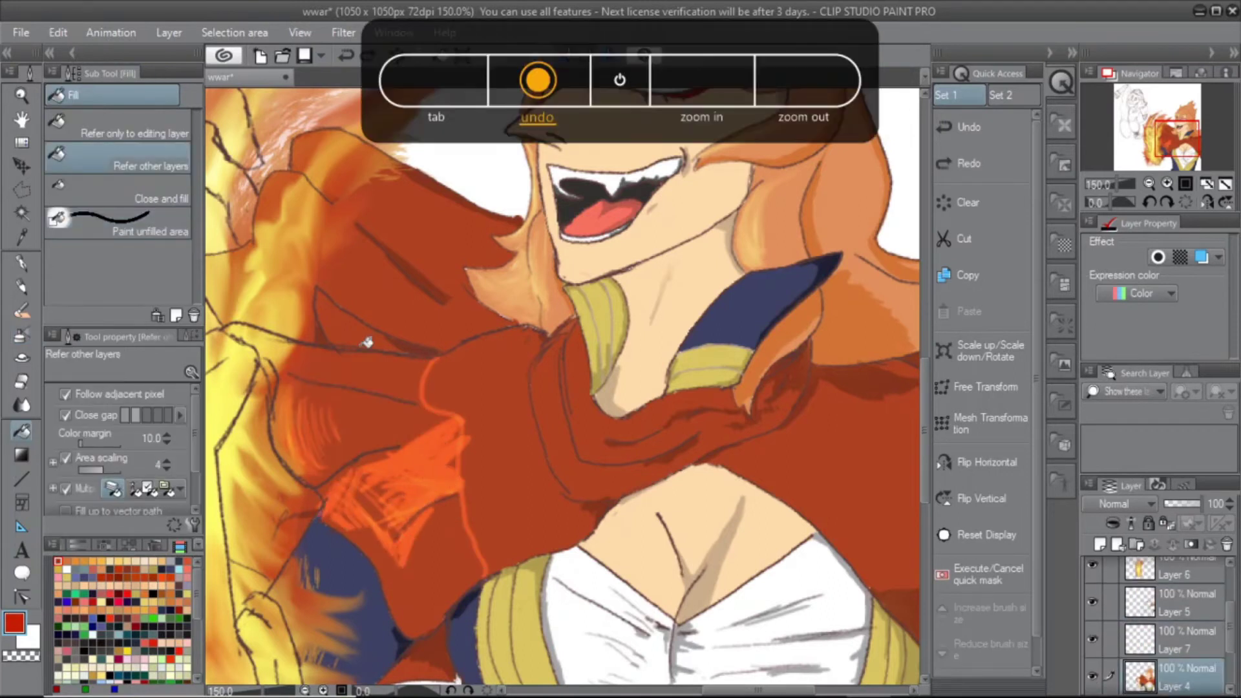
key("ctrl+z")
key("ctrl+z")
scroll(562, 386, "up", 3)
left_click(992, 134)
left_click(986, 134)
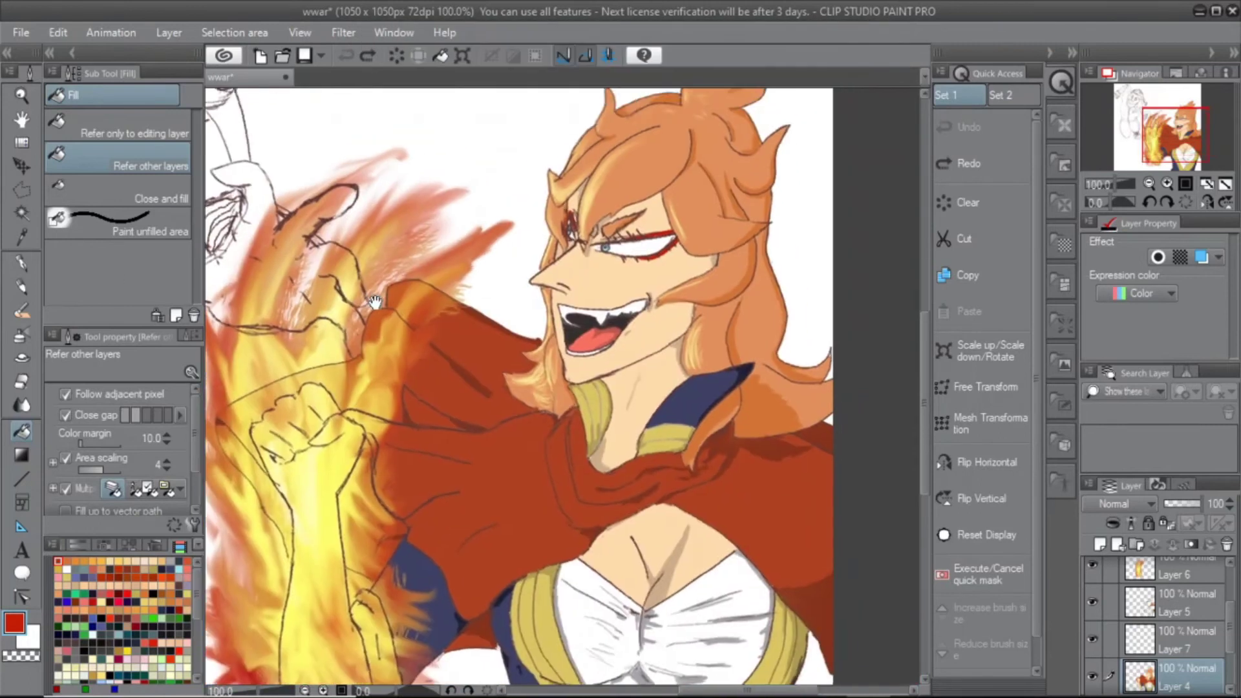
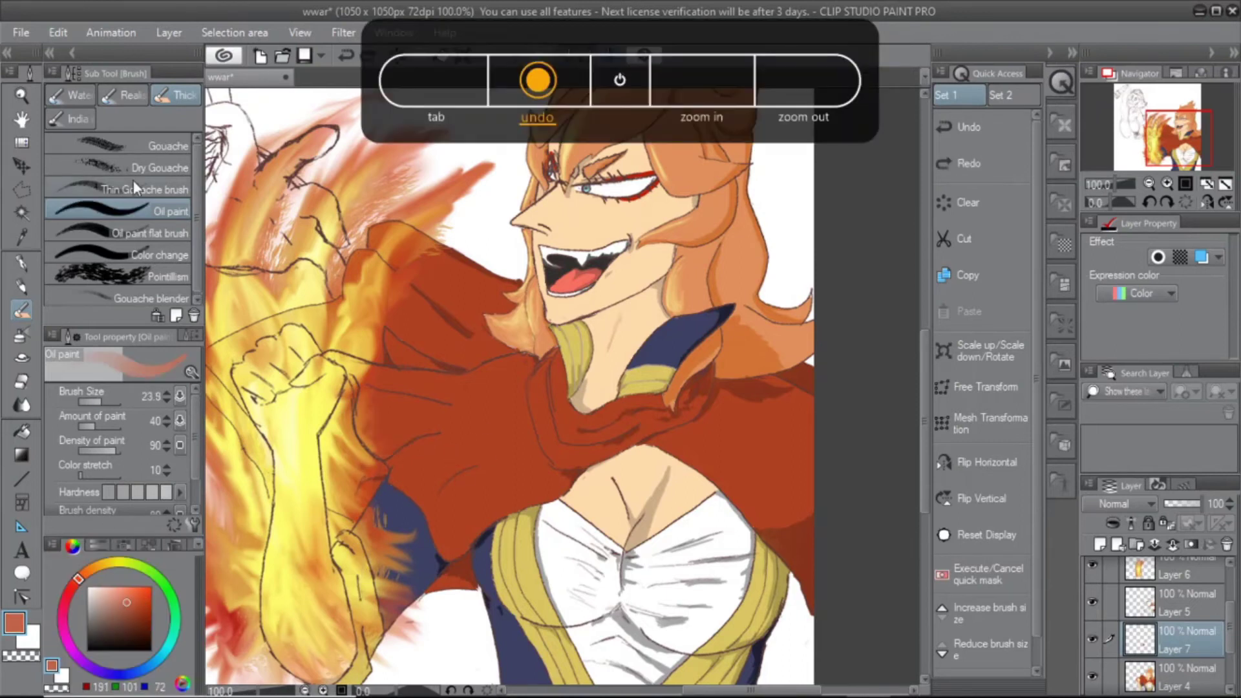
Try covering the cape over the raised arm with a muted red highlight using the Oil paint flat brush
mouse_move(426, 447)
left_mouse_down()
mouse_move(414, 401)
mouse_move(381, 441)
left_mouse_up()
left_click_drag(430, 488, 446, 438)
key("alt+bracketright")
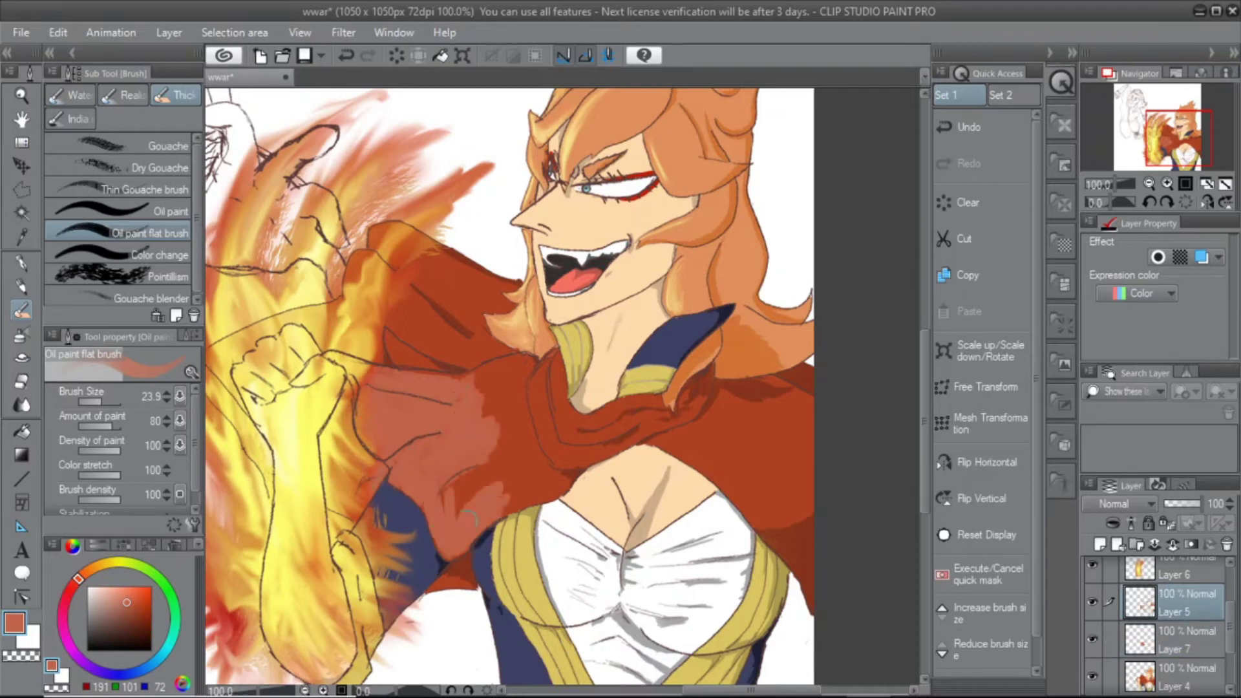
scroll(469, 516, "up", 2)
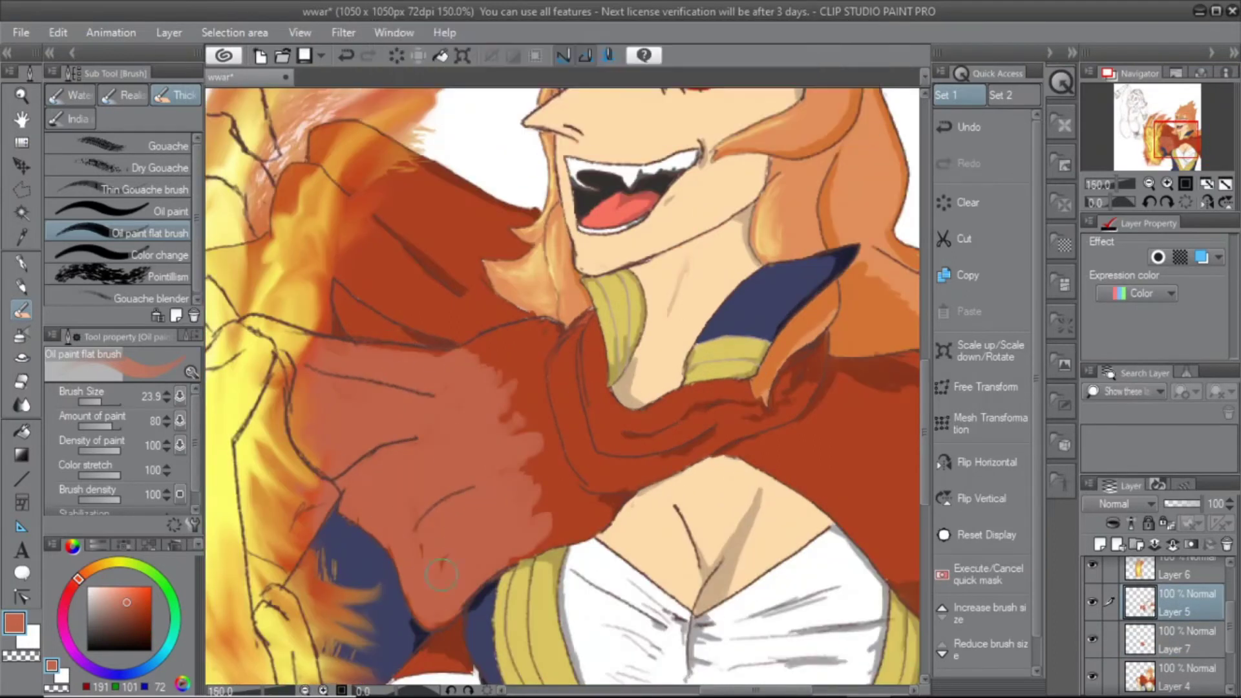
key("b")
left_click_drag(311, 389, 323, 456)
left_click_drag(339, 479, 361, 457)
left_click_drag(382, 456, 401, 449)
key("alt+bracketleft")
key("ctrl+z")
key("ctrl+z")
Try smaller muted red patches between the raised arm's cape folds and test smudging them with Finger tip
left_click_drag(346, 491, 383, 505)
key("j")
key("ctrl+z")
key("alt+bracketright")
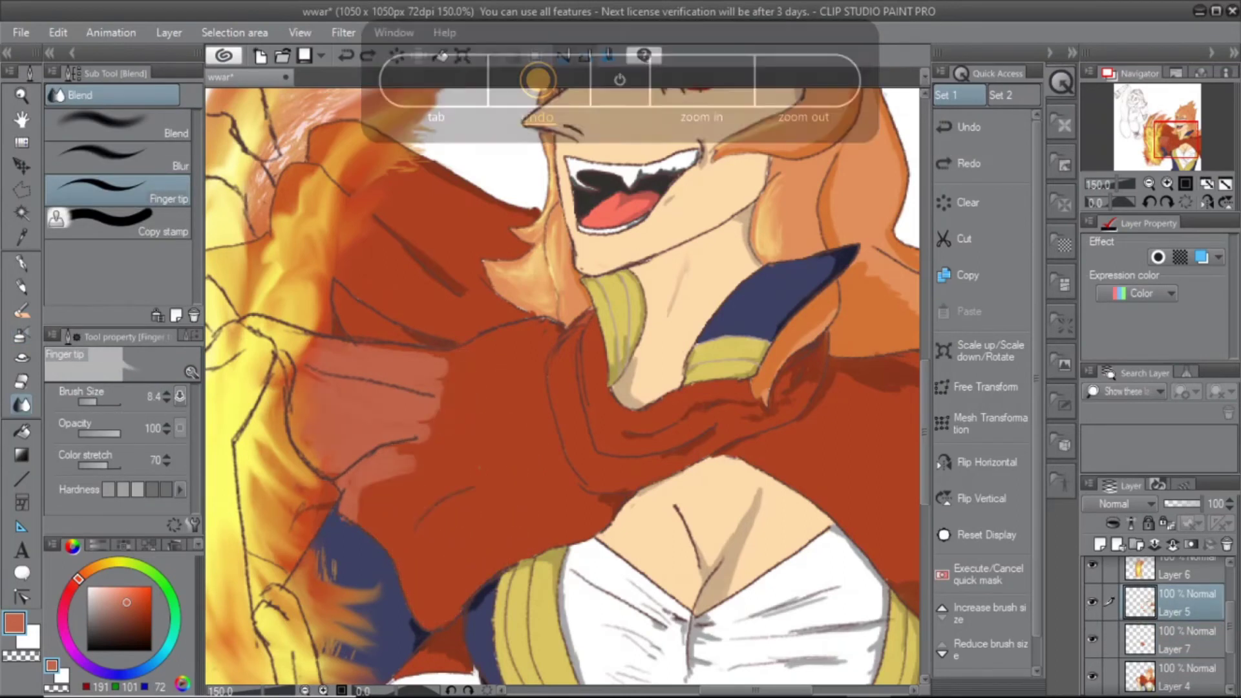
key("alt+bracketleft")
left_click_drag(310, 387, 446, 368)
key("ctrl+z")
key("b")
left_click_drag(375, 446, 452, 407)
left_click_drag(342, 530, 472, 420)
key("alt+bracketright")
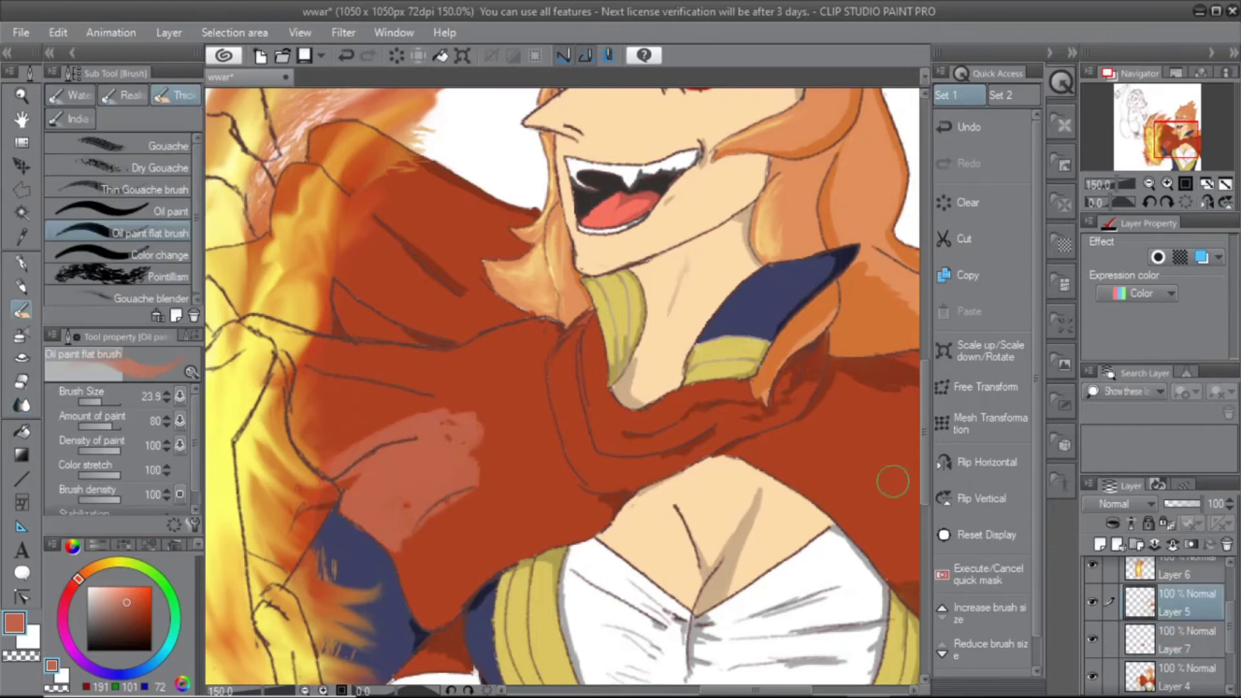
key("ctrl+z")
key("alt+bracketleft")
Try a muted red patch on Layer 7 over the cape's arm folds and smudge it with Finger tip at size 8.4
left_click_drag(342, 439, 453, 407)
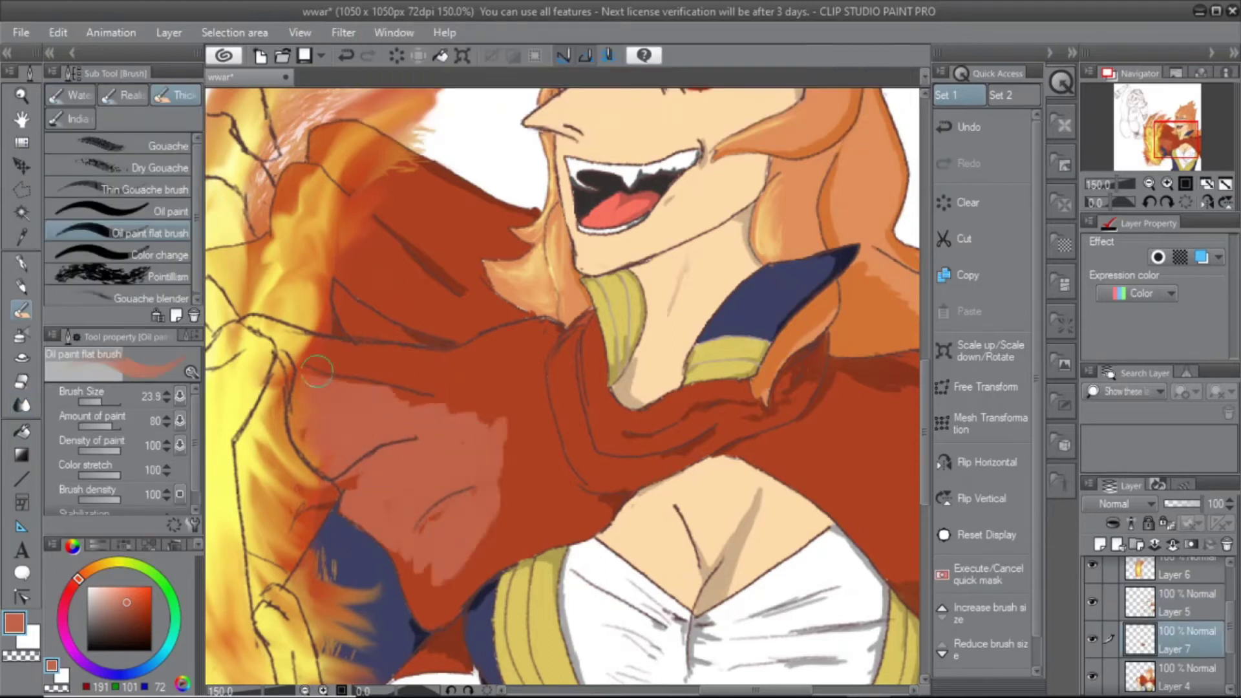
left_click_drag(304, 388, 427, 375)
key("ctrl+z")
left_click(21, 404)
left_click(116, 191)
left_click_drag(356, 478, 413, 443)
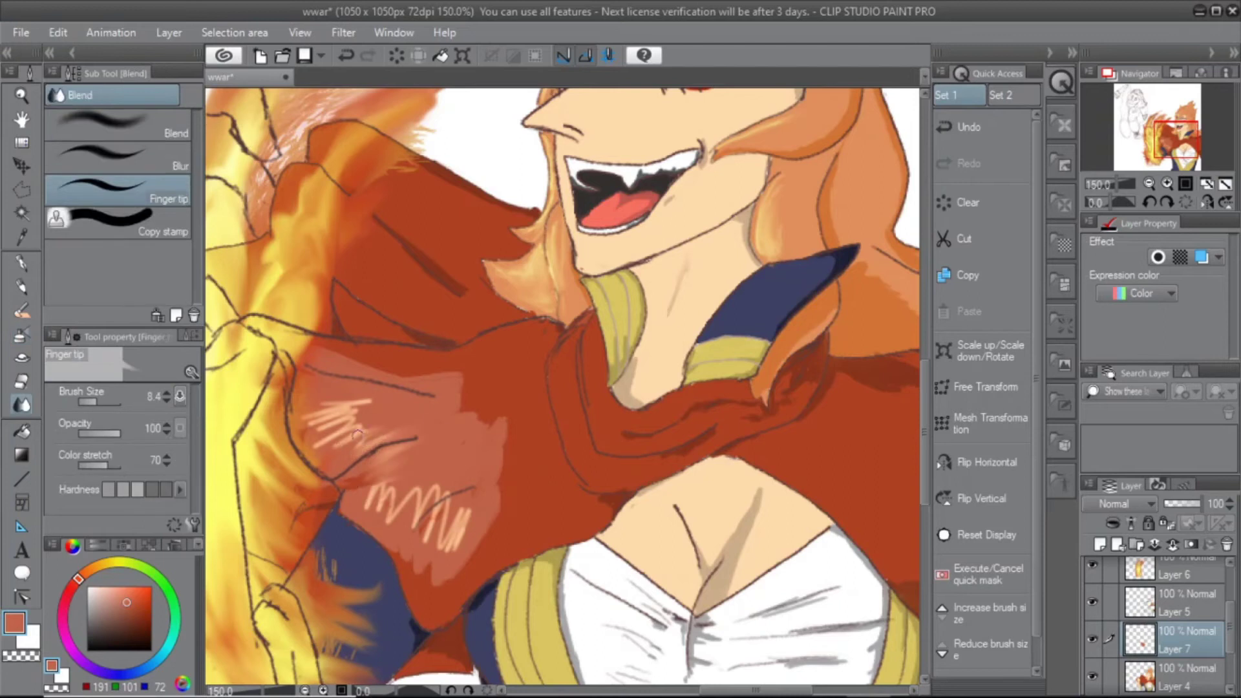
left_click_drag(311, 433, 401, 398)
key("ctrl+z")
key("ctrl+z")
key("ctrl+z")
key("b")
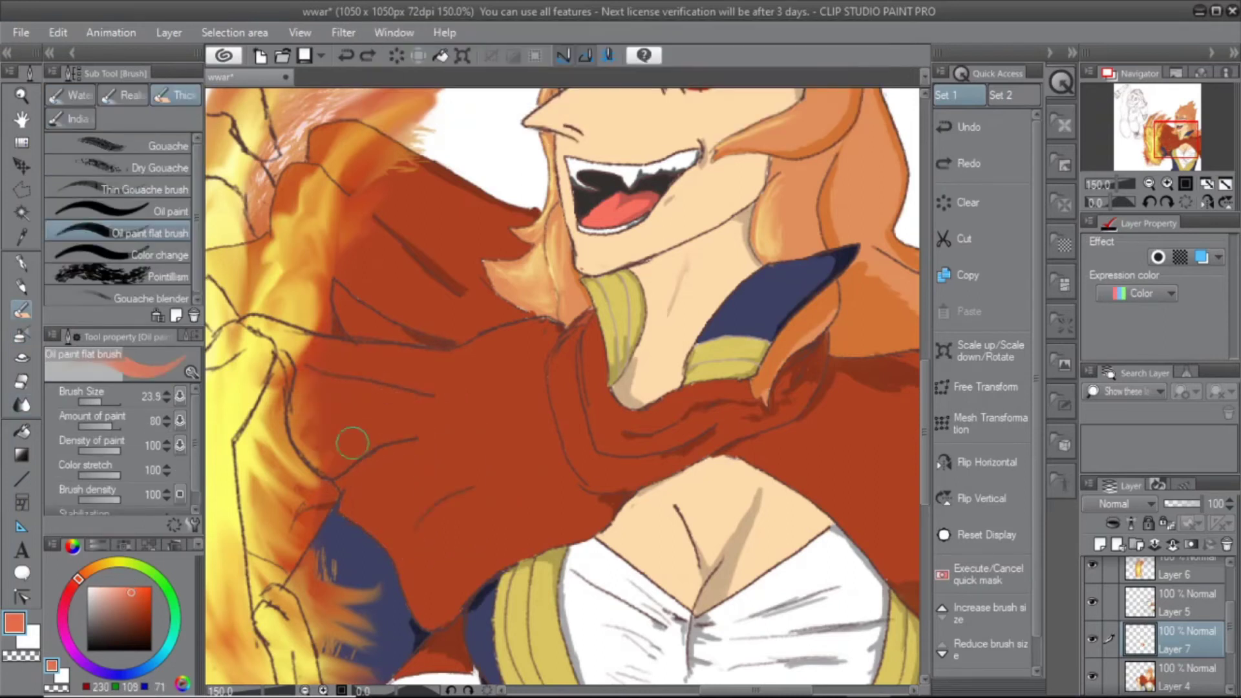
Try a pale highlight across the cape's arm folds on Layer 7, smudged outward with Finger tip at size 19.4
left_click_drag(317, 372, 439, 598)
left_click(21, 404)
left_click(117, 190)
left_click_drag(414, 446, 353, 388)
left_click_drag(323, 475, 368, 359)
key("ctrl+z")
left_click_drag(485, 427, 304, 381)
left_click_drag(569, 530, 388, 465)
left_click(1174, 602)
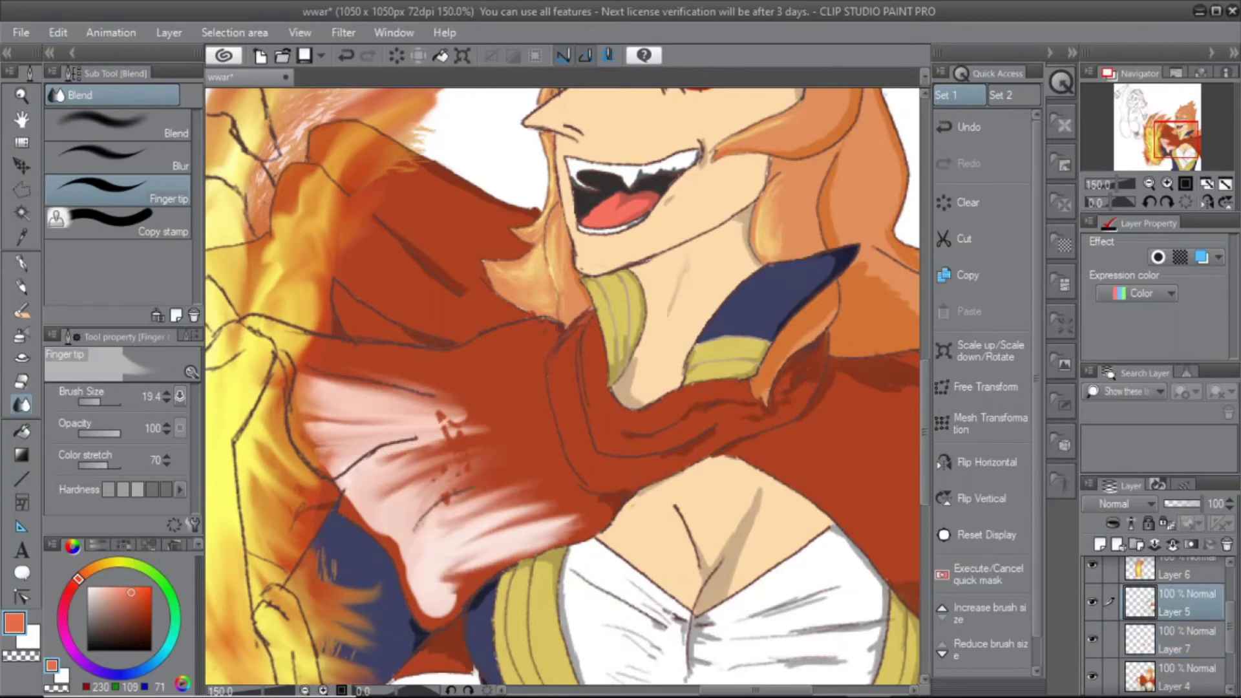
left_click(1173, 640)
key("ctrl+z")
key("e")
key("ctrl+z")
key("ctrl+minus")
key("ctrl+minus")
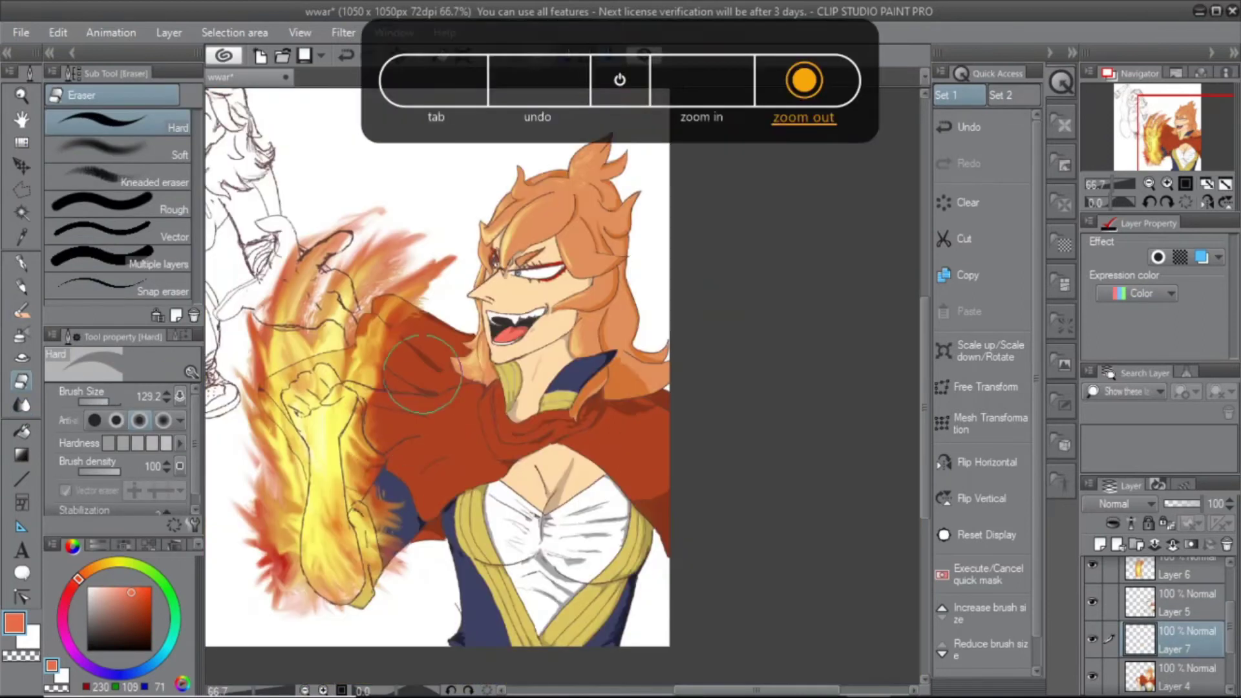
Try cape highlights on Layer 7 with the Bit husky brush at size 30 and the Lighter ink brush at size 40
key("b")
left_click_drag(374, 432, 413, 409)
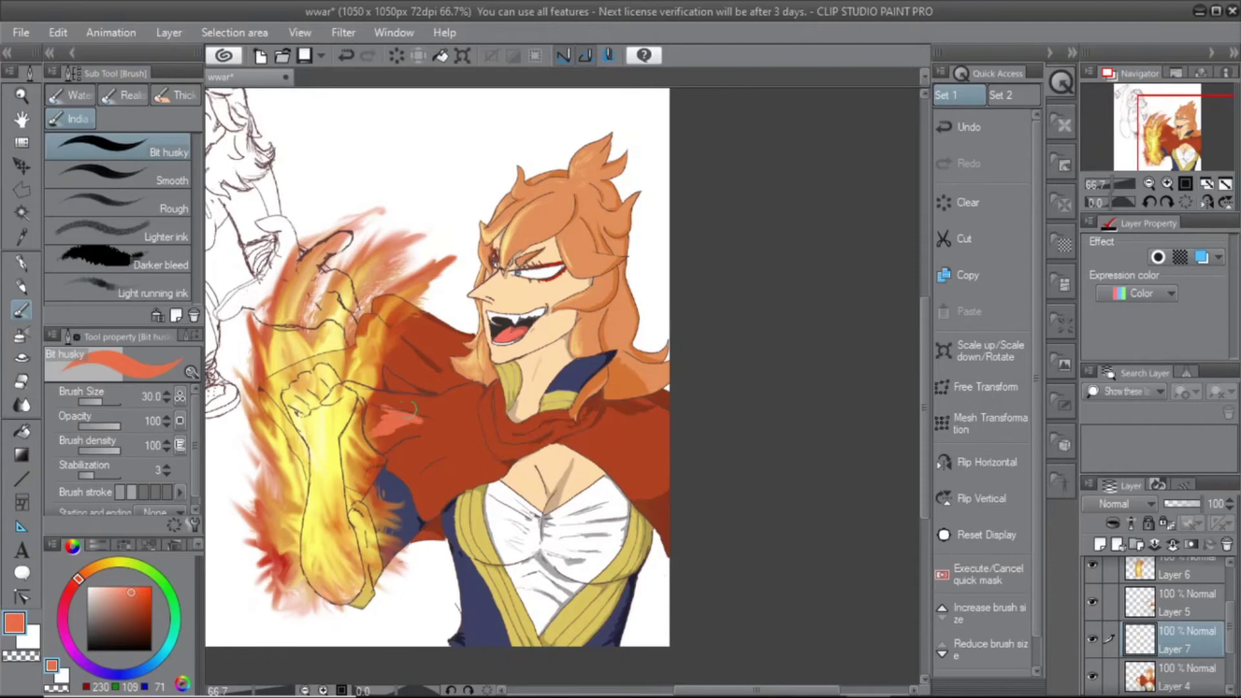
key("ctrl+z")
left_click(405, 456, "alt")
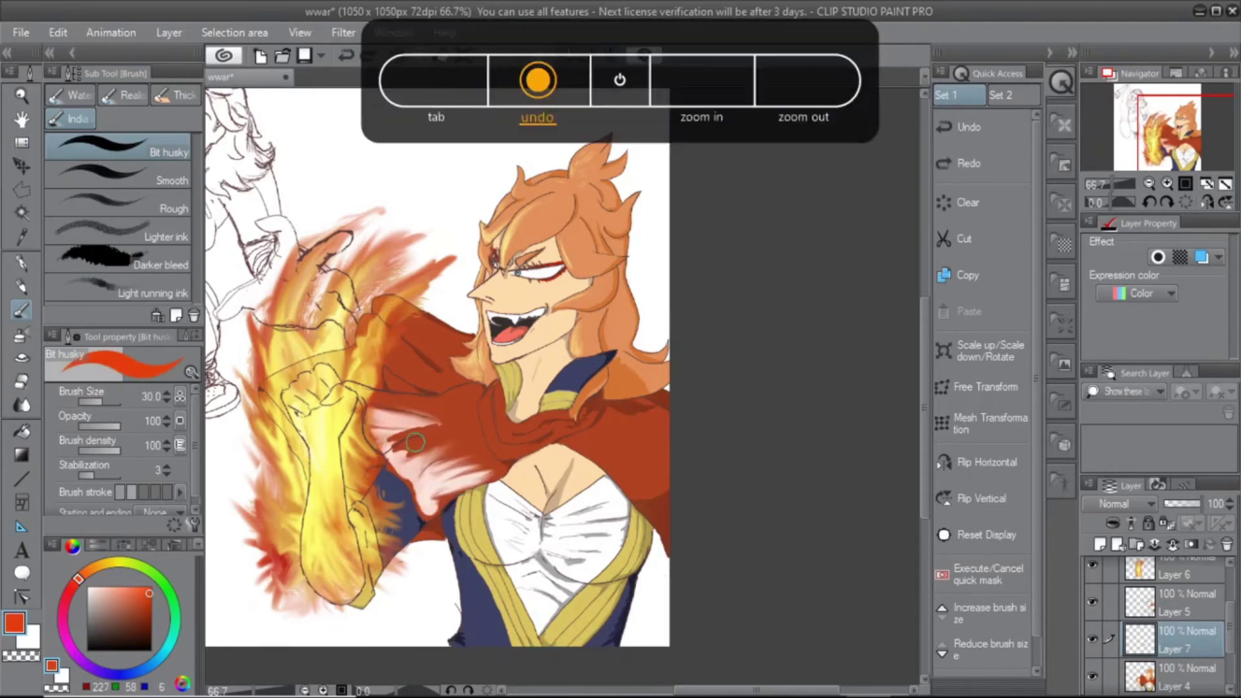
left_click(117, 230)
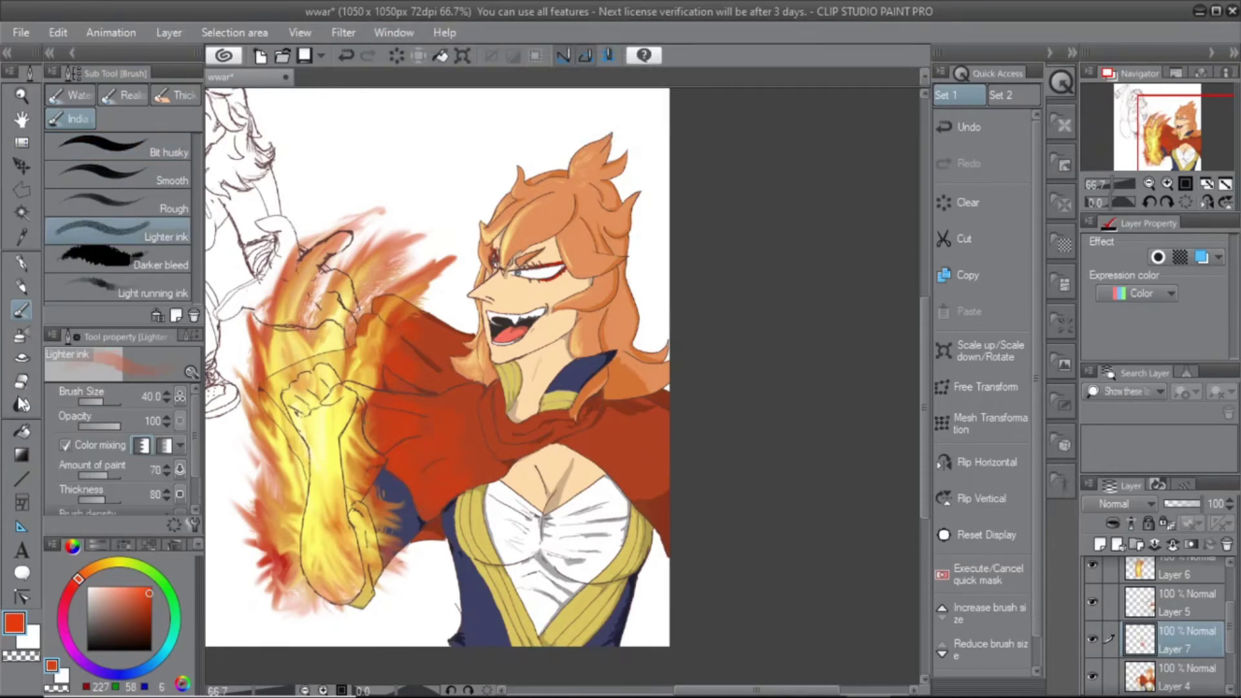
left_click(22, 404)
key("ctrl+z")
key("e")
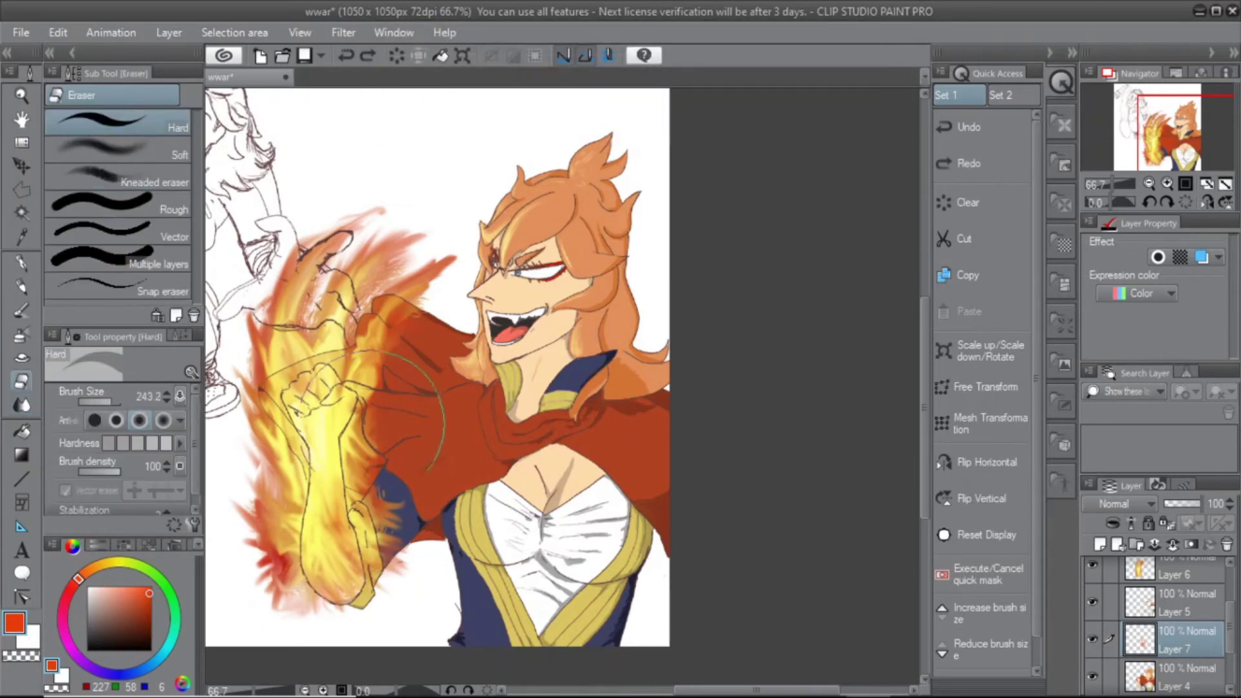
Paint pale pink highlights on the cape with Lighter ink at size 40 on Layer 7, and soften them with Blur and Finger tip
key("b")
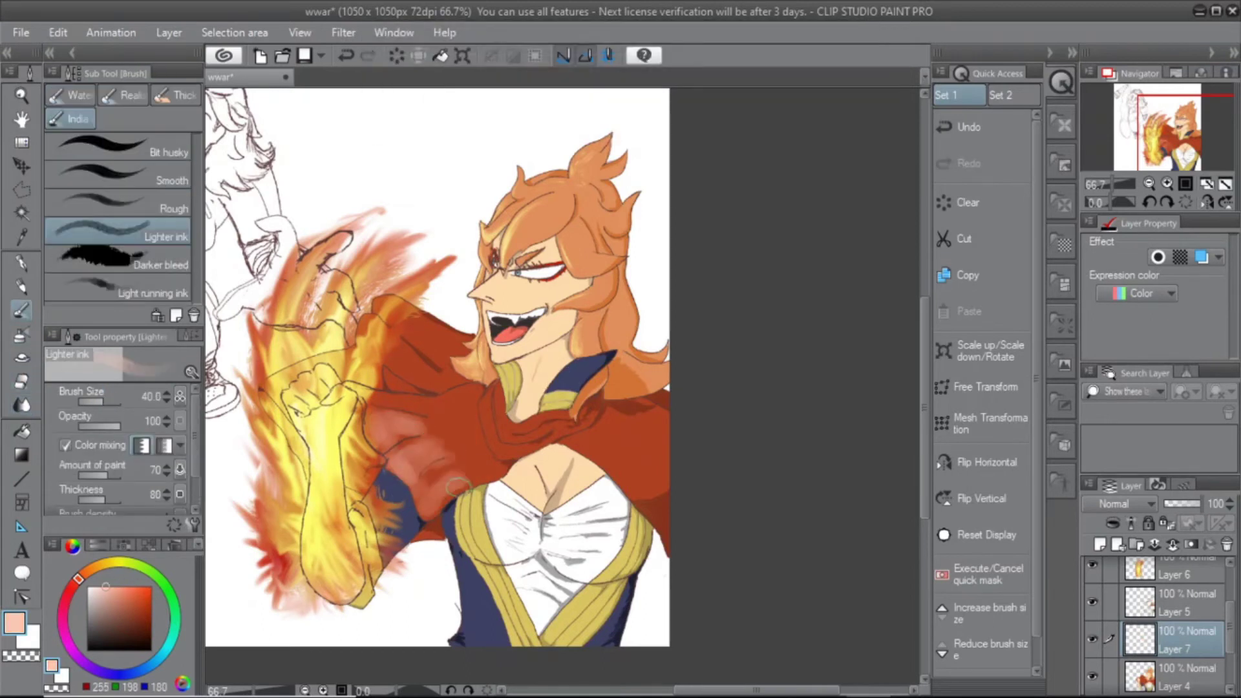
key("ctrl+plus")
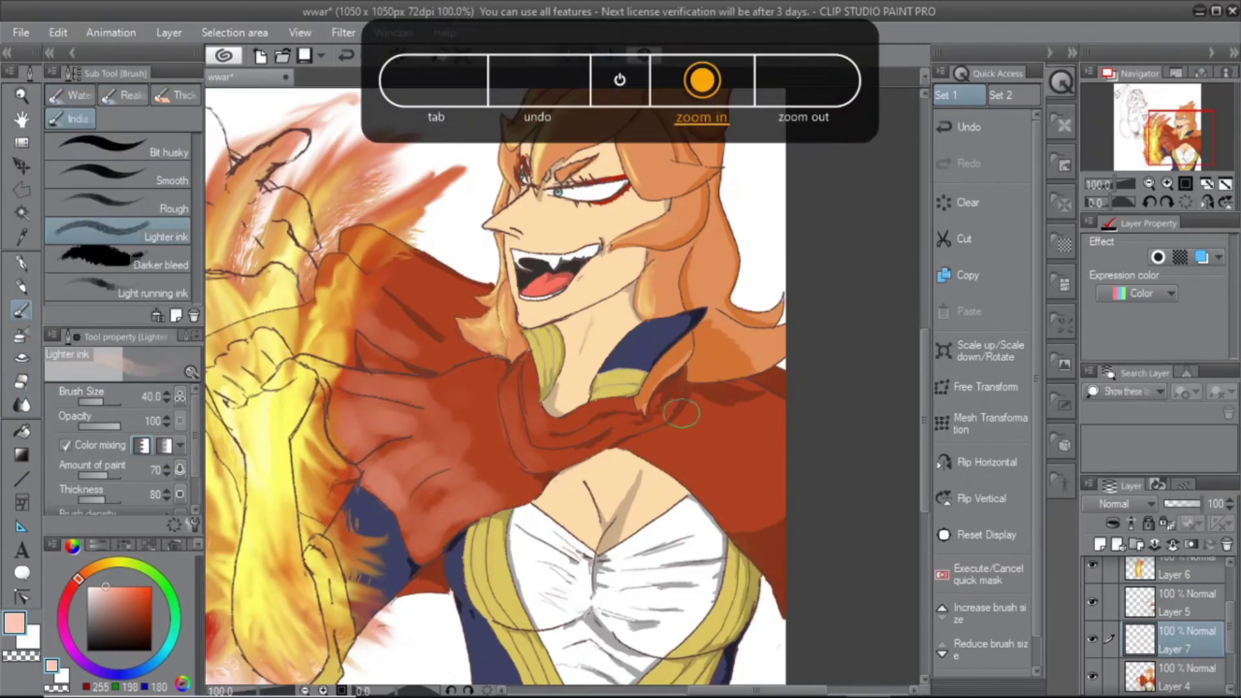
key("j")
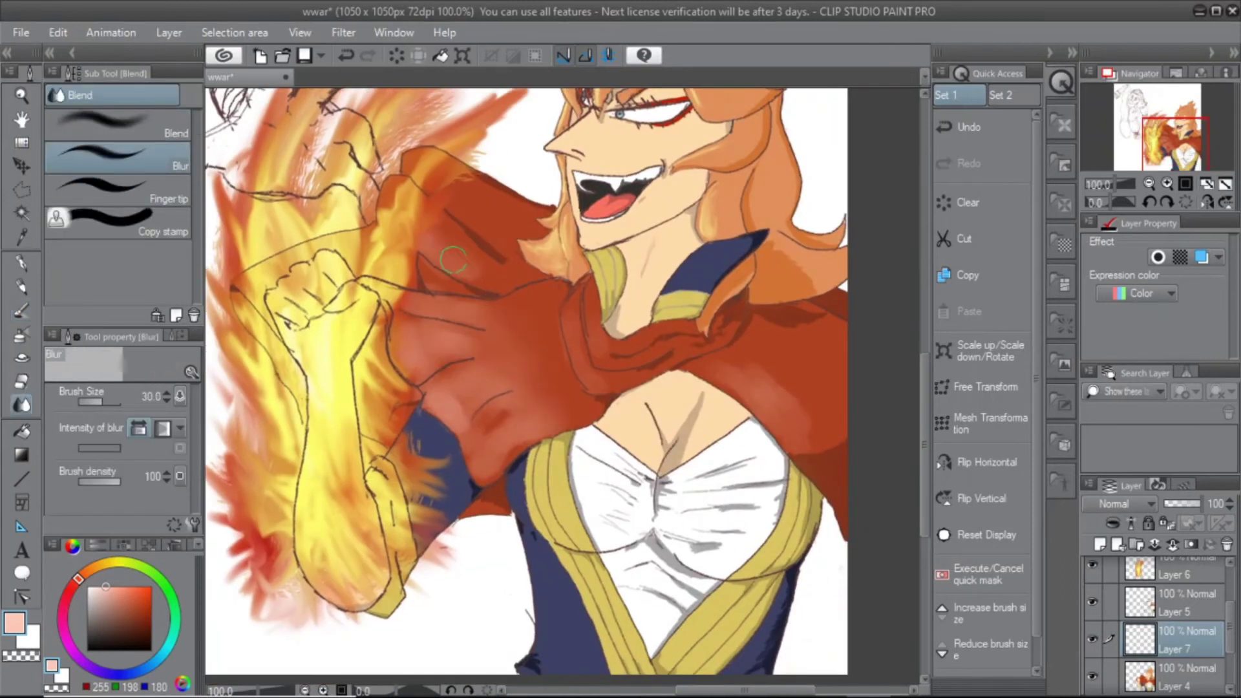
key("period")
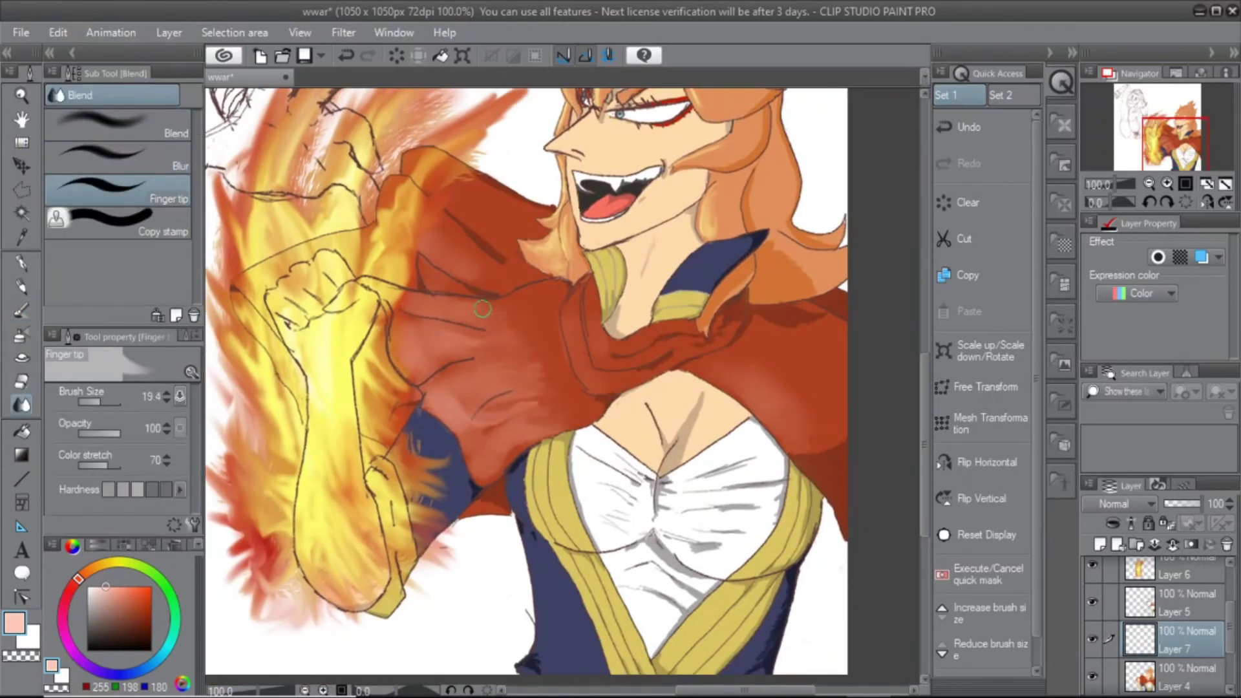
left_click_drag(450, 246, 388, 386)
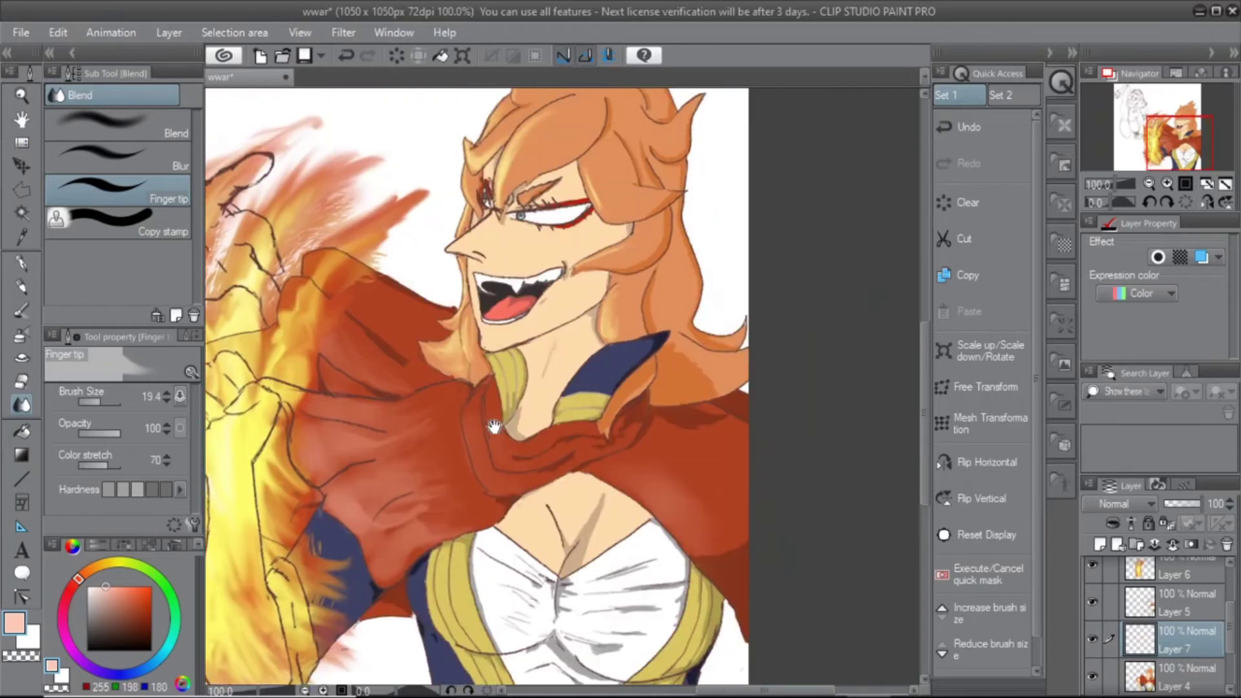
Add light orange Lighter ink highlights to the hair on Layer 7 and blend them with Blur and Finger tip
key("b")
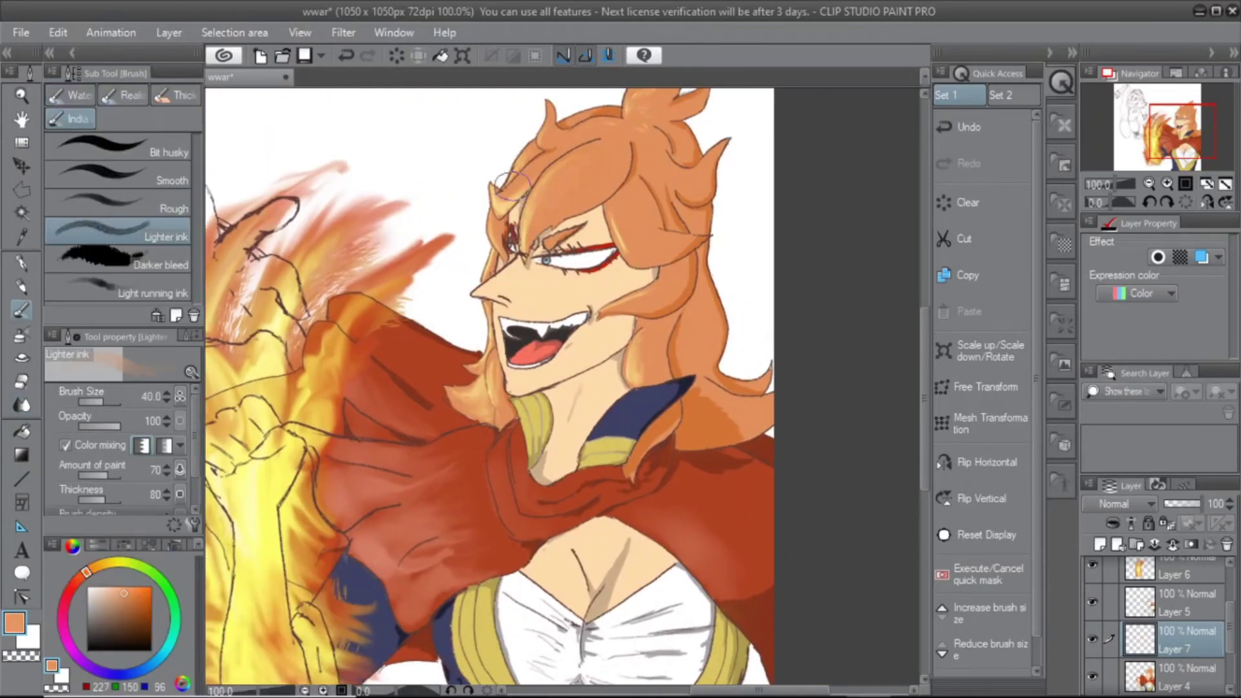
left_click(23, 403)
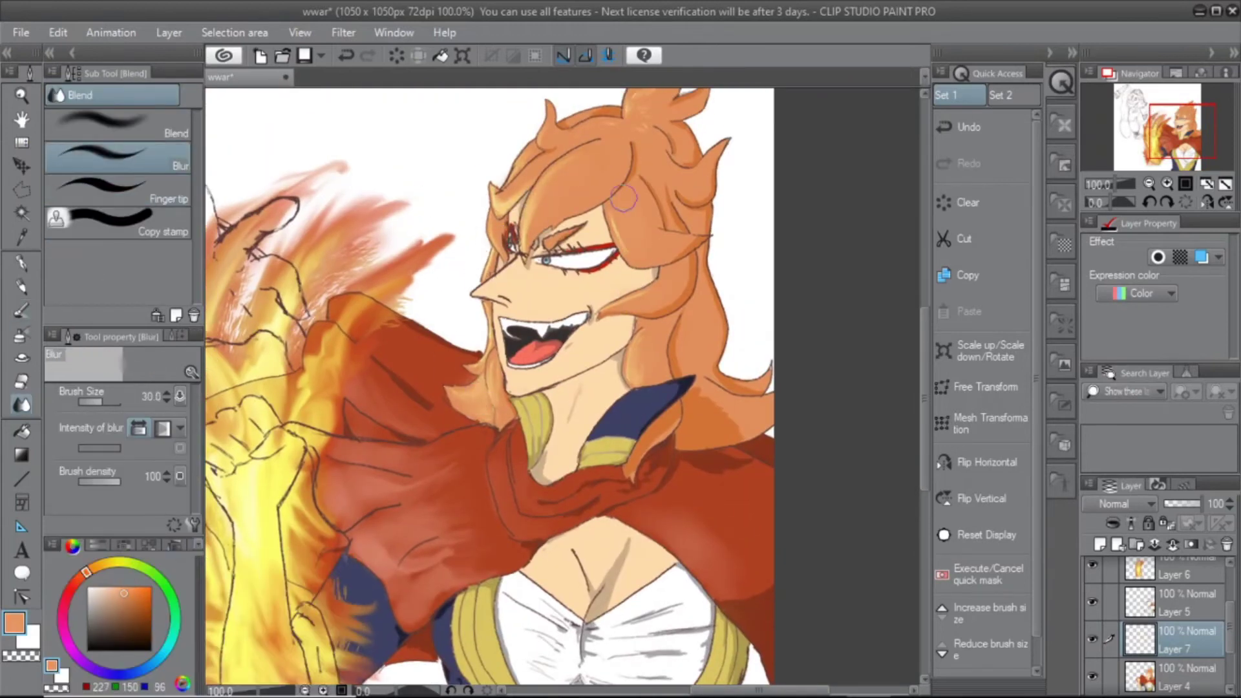
key("period")
left_click_drag(638, 334, 716, 166)
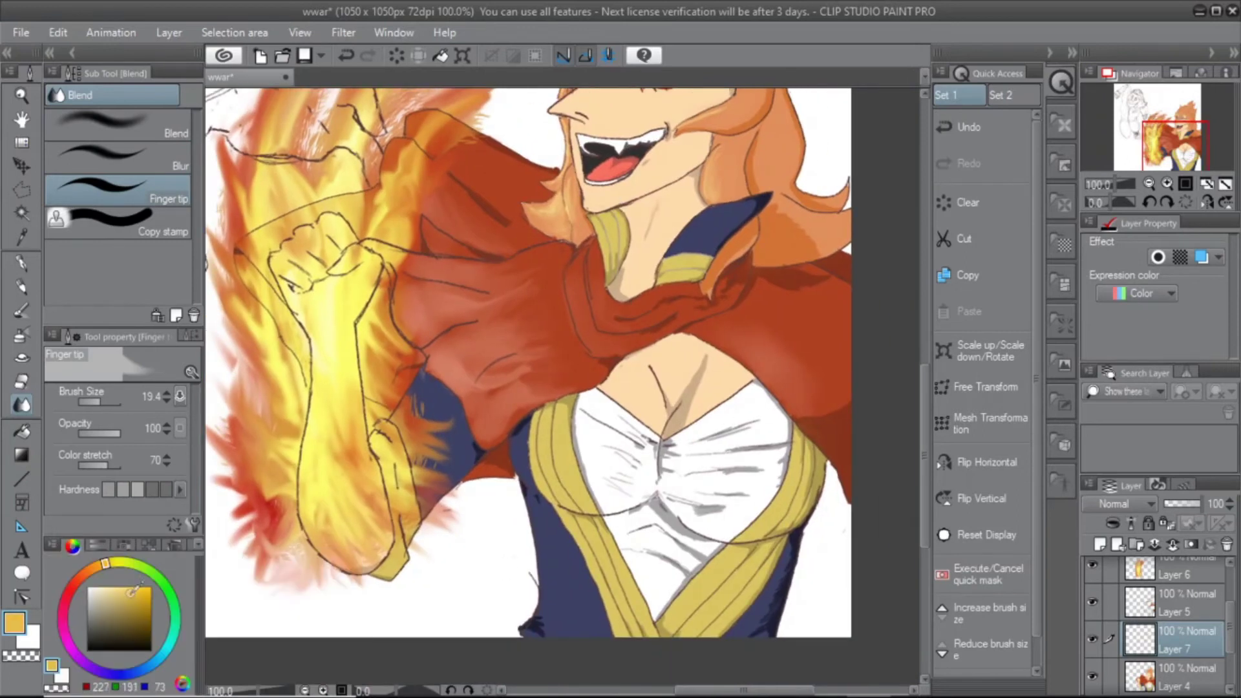
Highlight the gold trim in light yellow with the Lighter ink brush at size 12.7 and smudge it with Finger tip
key("b")
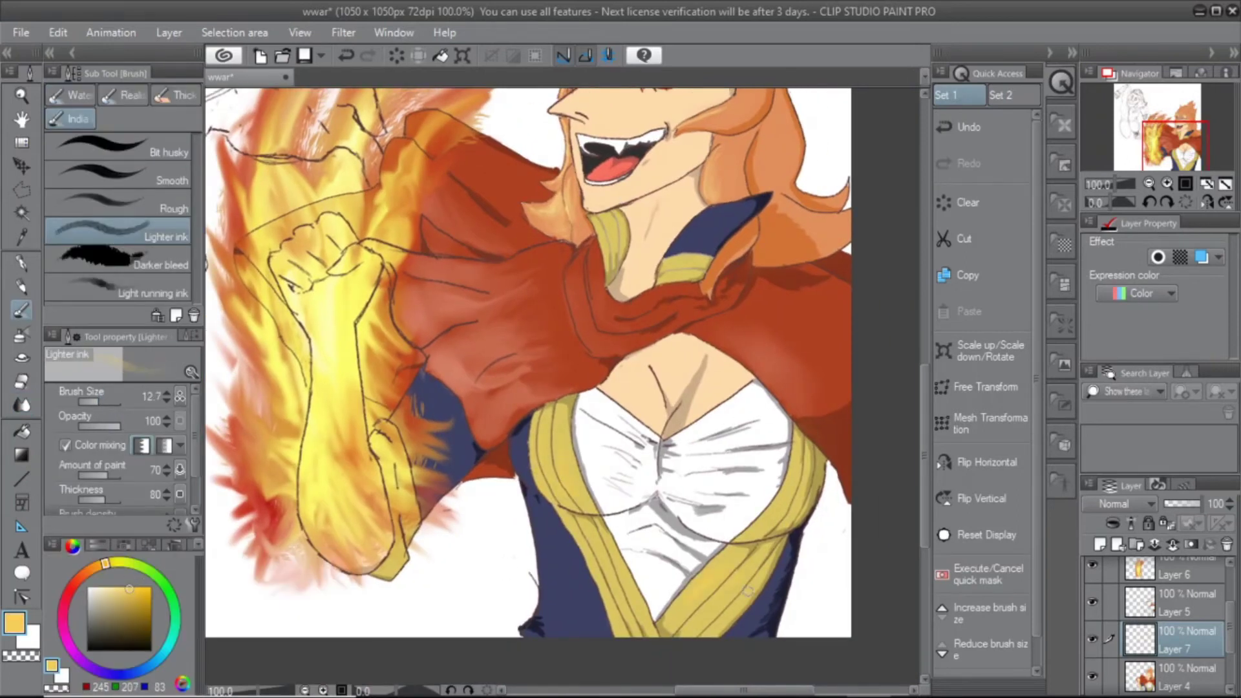
left_click(22, 404)
left_click_drag(502, 388, 560, 452)
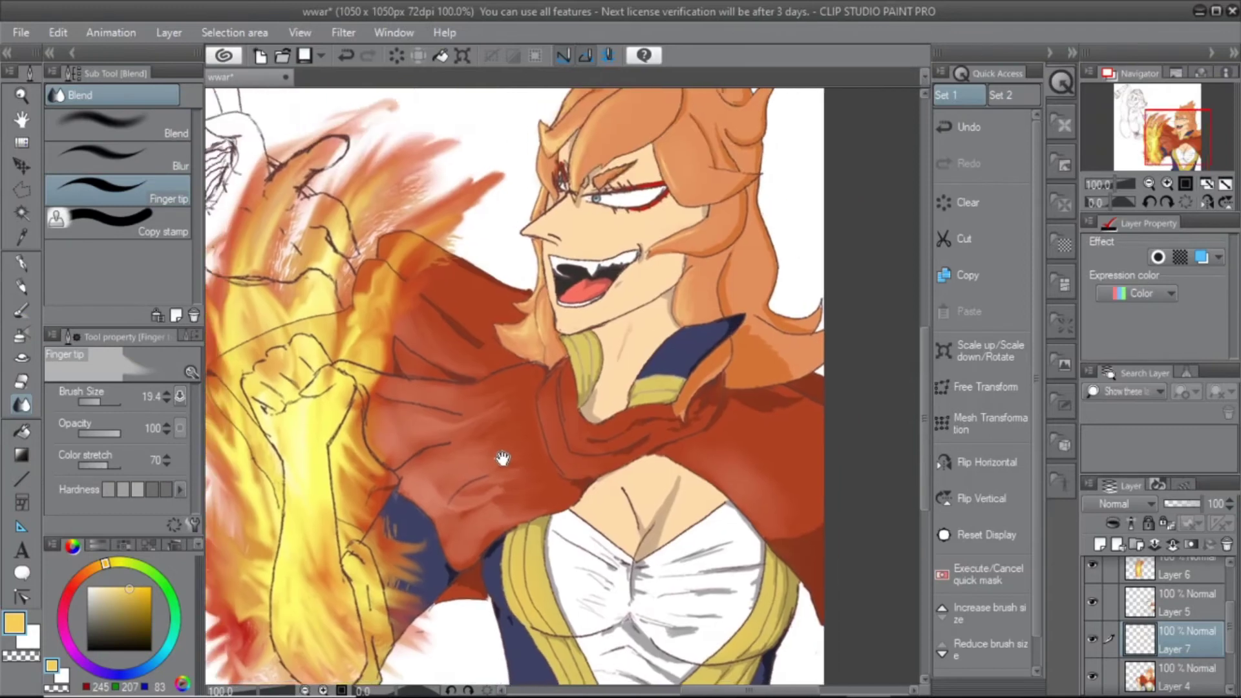
Move Layer 7 above Layer 5, paint light blue Lighter ink highlights on the navy clothing, and blend them with Finger tip and Blur
left_click(78, 545)
key("b")
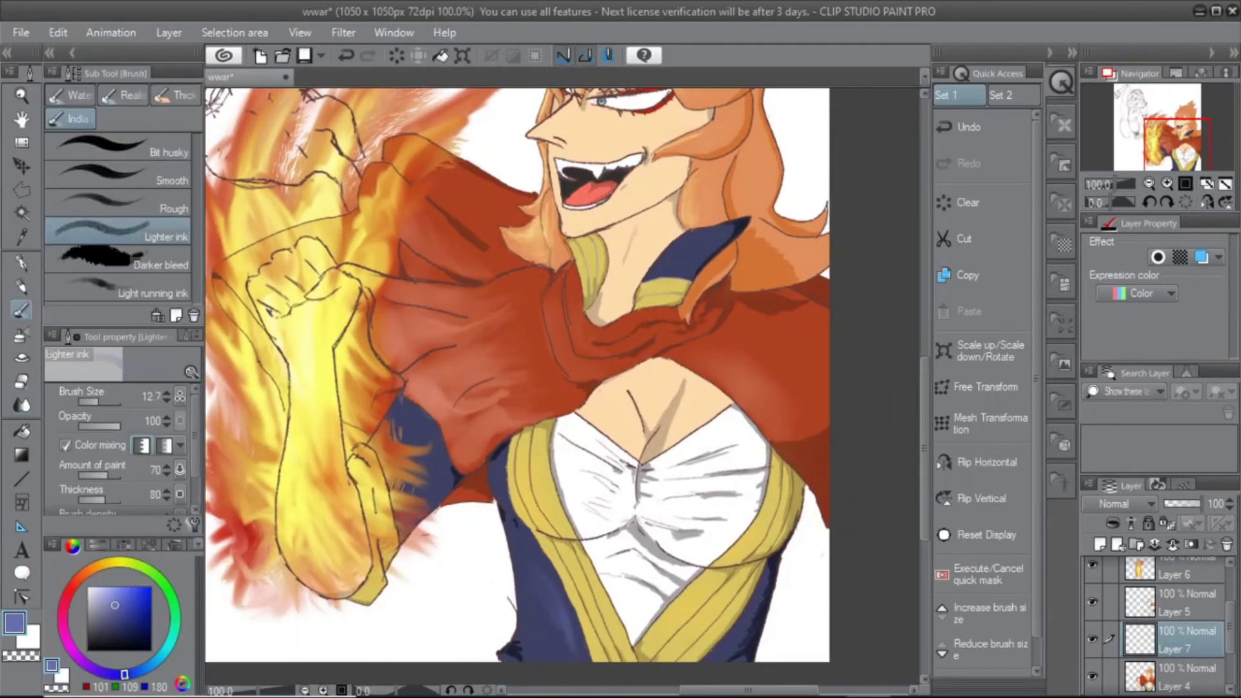
key("ctrl+z")
key("e")
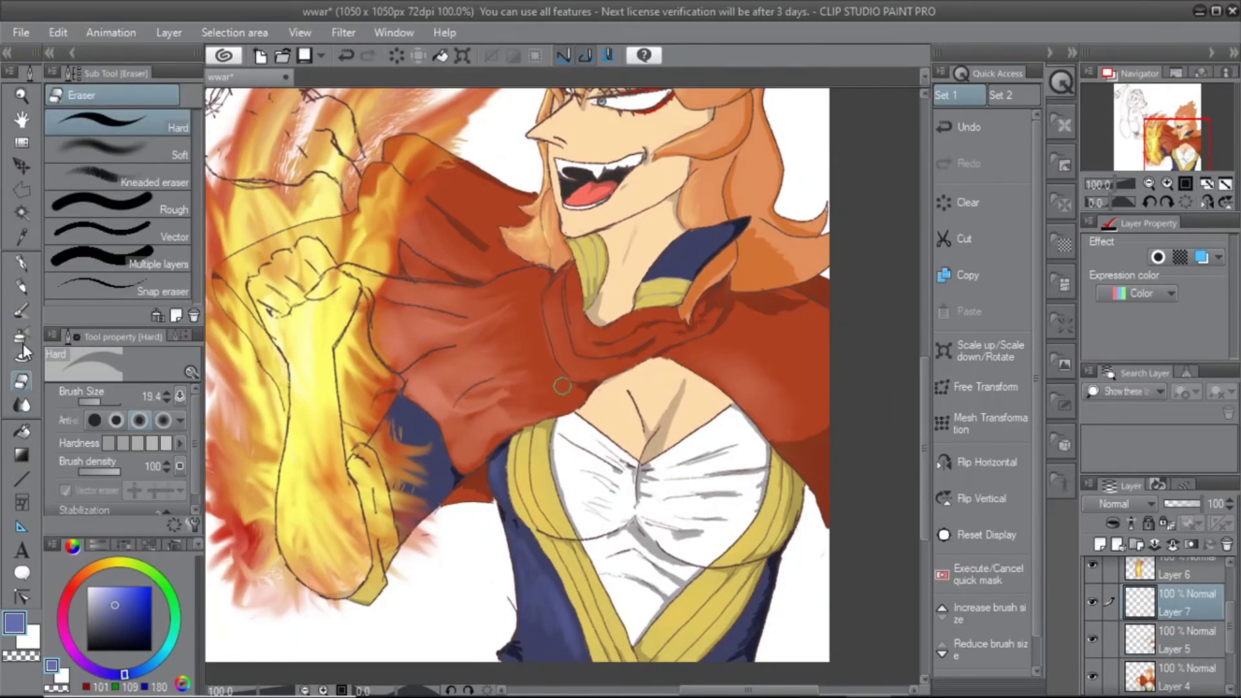
key("b")
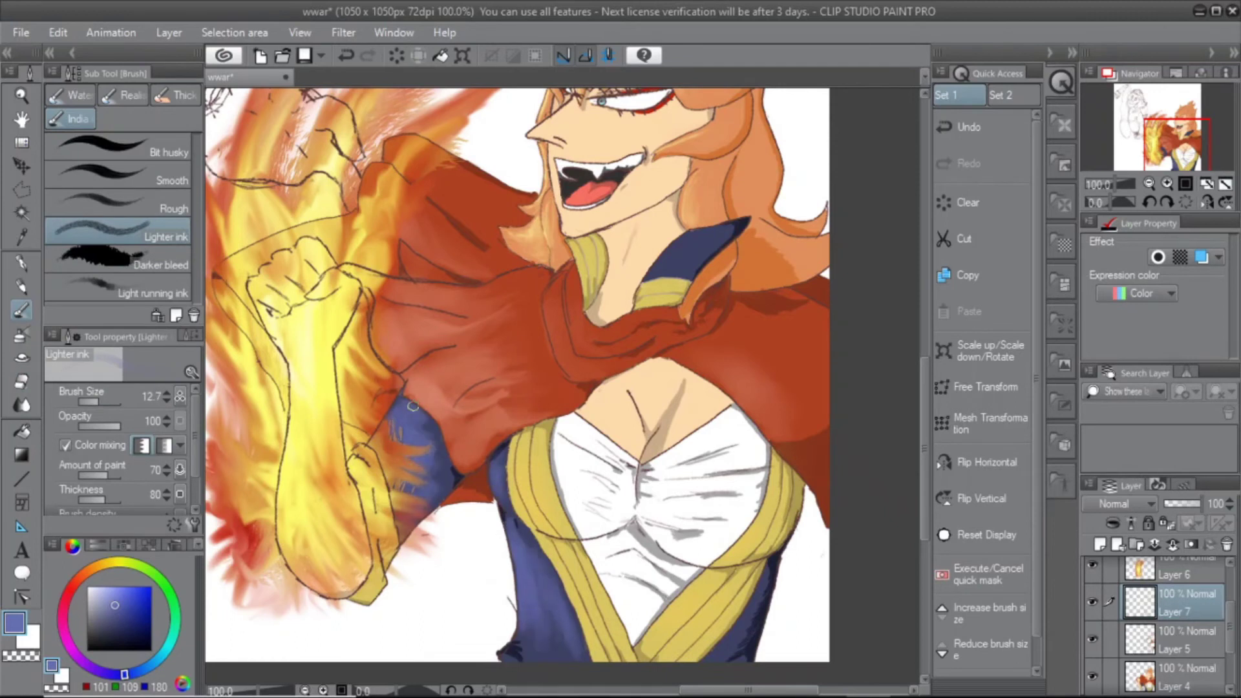
left_click(21, 404)
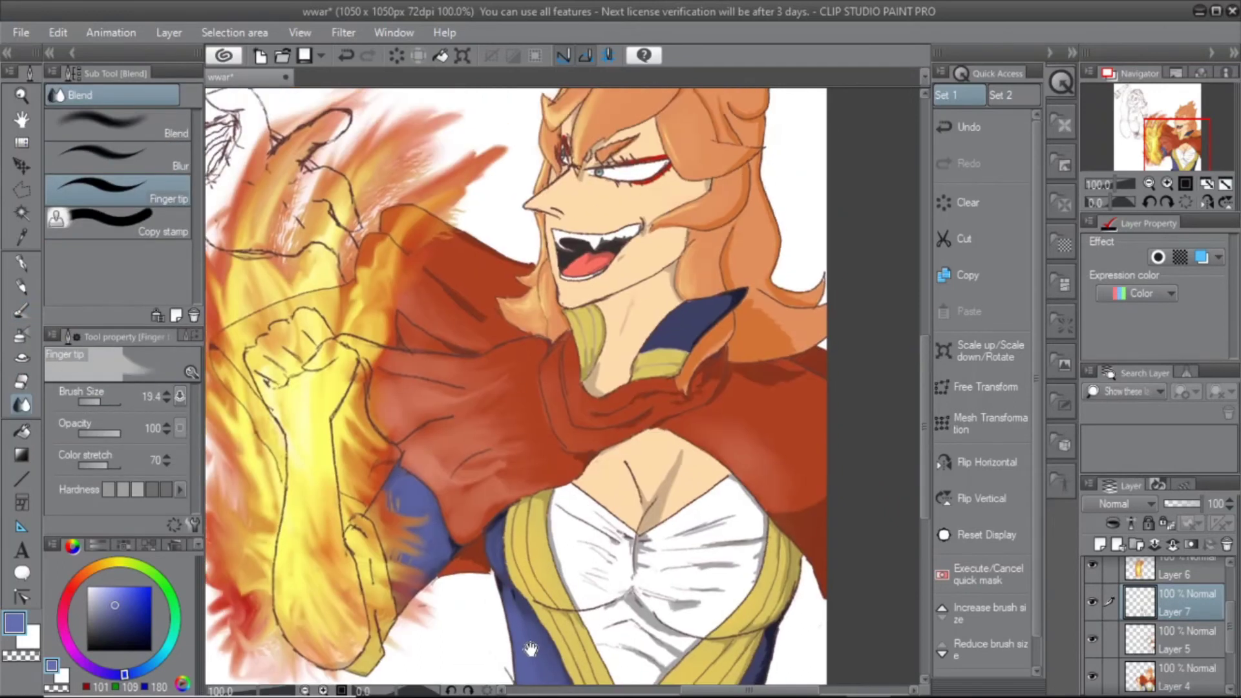
scroll(496, 388, "up", 3)
left_click(116, 158)
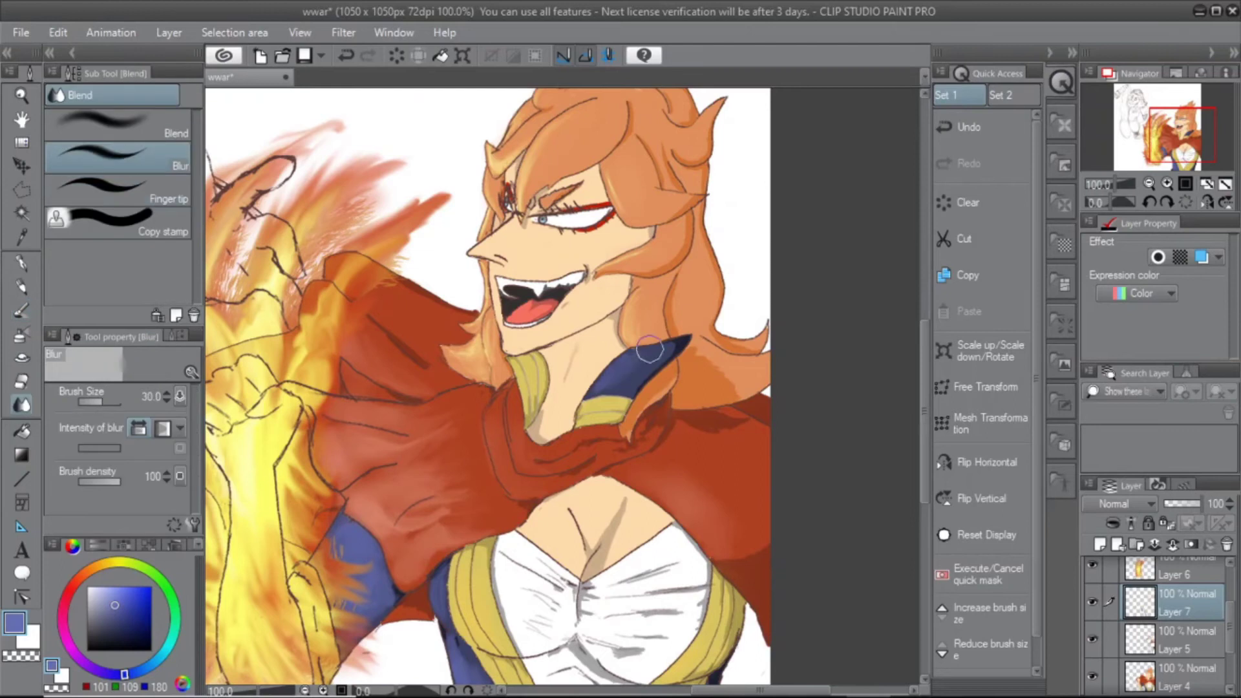
Paint light cream highlights (RGB 245, 222, 193) on the caped character's skin with Lighter ink at size 12.7 on Layer 7
scroll(650, 350, "down", 5)
scroll(460, 297, "up", 5)
left_click(459, 284, "alt")
key("b")
key("ctrl+z")
left_click(167, 605)
left_click(72, 545)
left_click(101, 589)
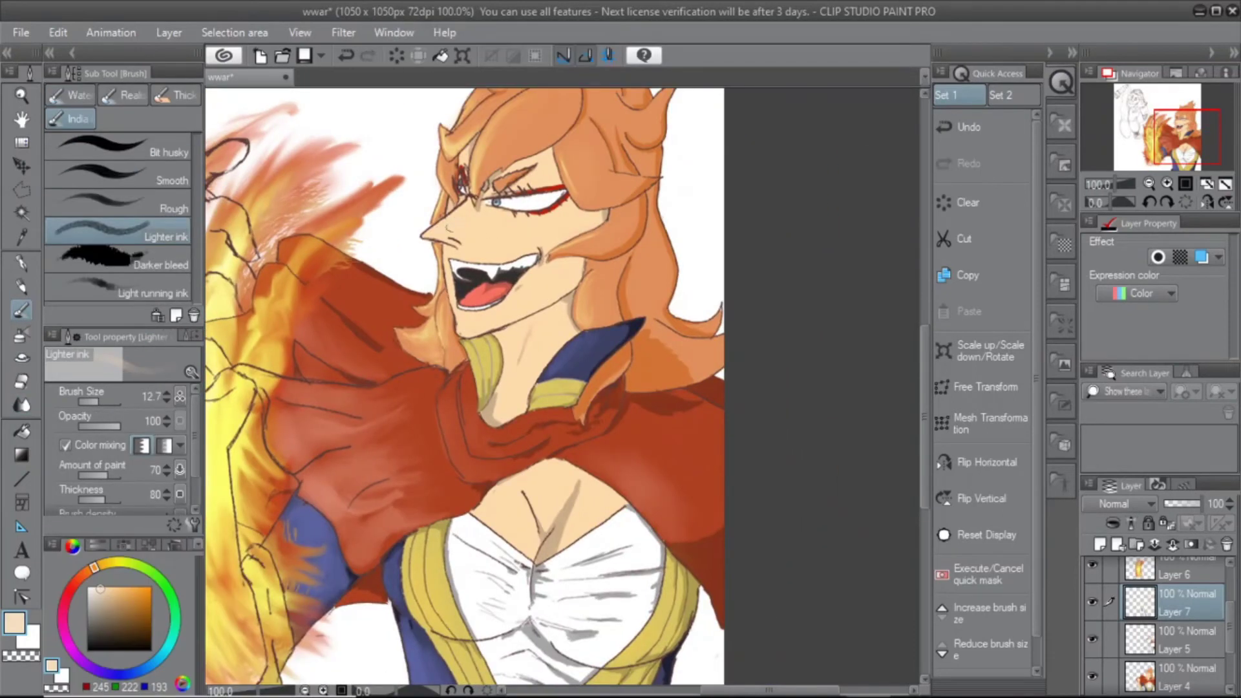
scroll(449, 232, "up", 2)
scroll(449, 232, "down", 1)
Soften the cream skin highlights with the Blur blending tool
key("j")
left_click_drag(521, 378, 558, 190)
key("ctrl+minus")
left_click(117, 158)
Fill the sketched character's jacket and pants with purple (RGB 124, 105, 173) on Layer 8, referring to other layers
key("b")
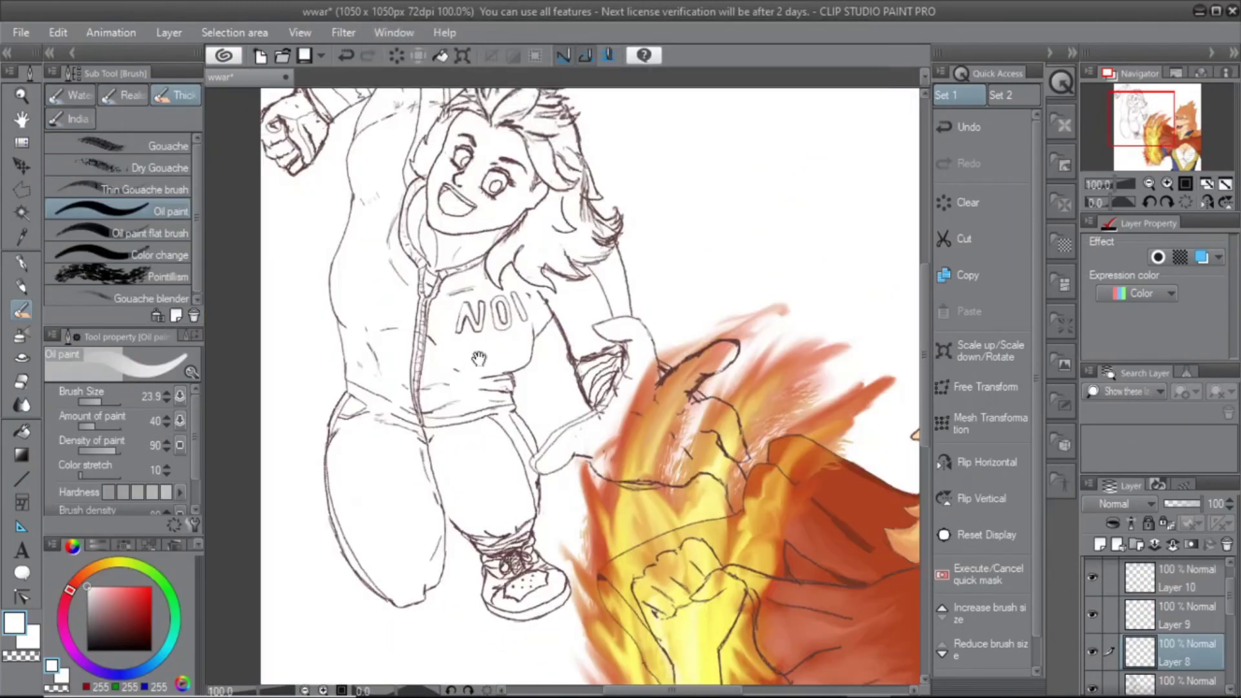
left_click_drag(478, 359, 493, 415)
key("g")
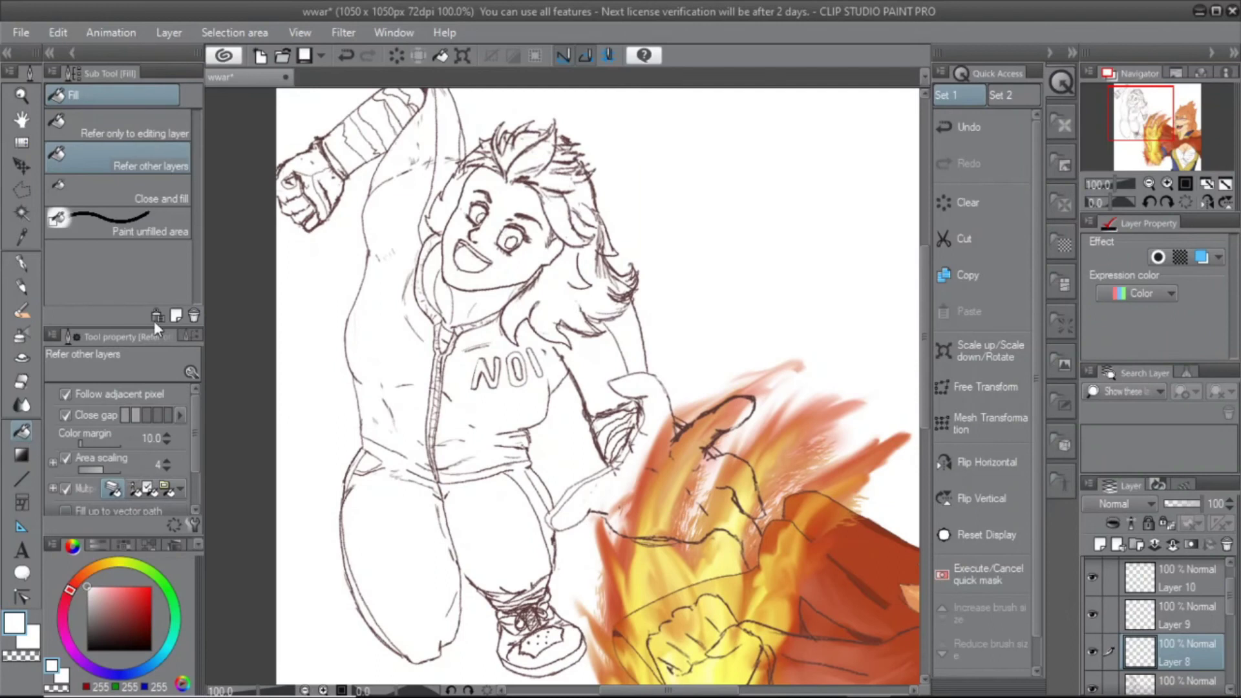
left_click(97, 671)
left_click(399, 356)
scroll(1235, 669, "down", 5)
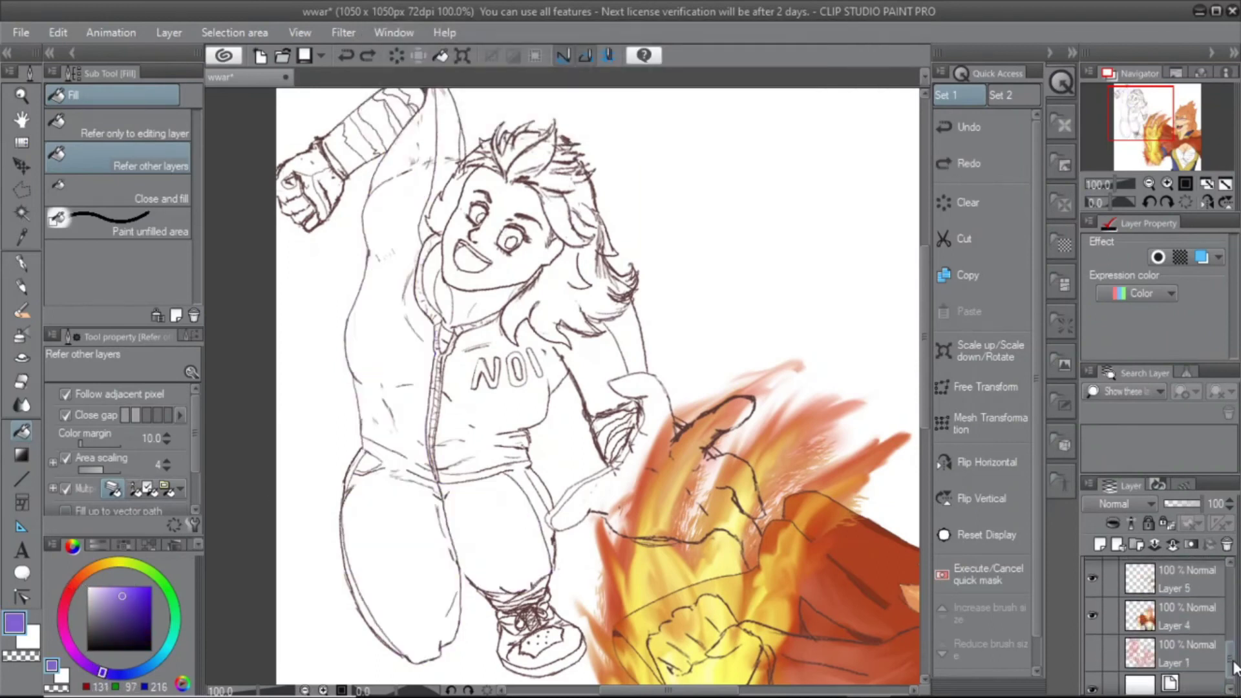
key("ctrl+z")
key("ctrl+z")
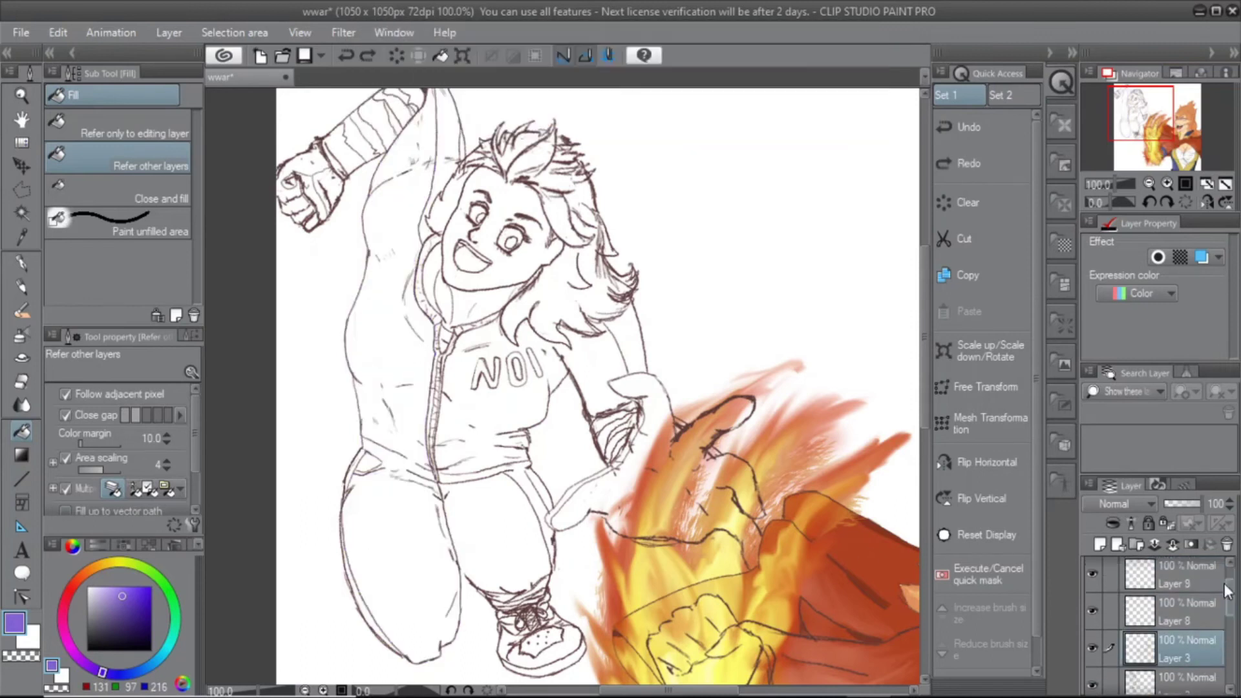
left_click_drag(1164, 658, 1146, 583)
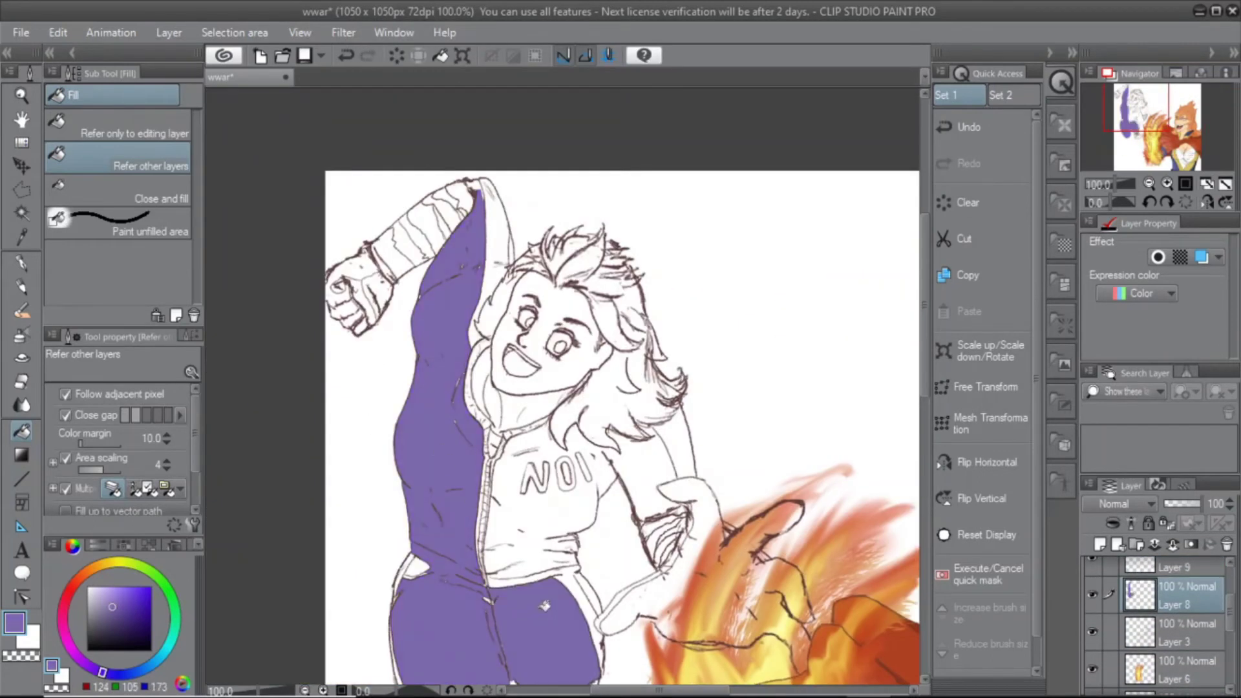
left_click(556, 517)
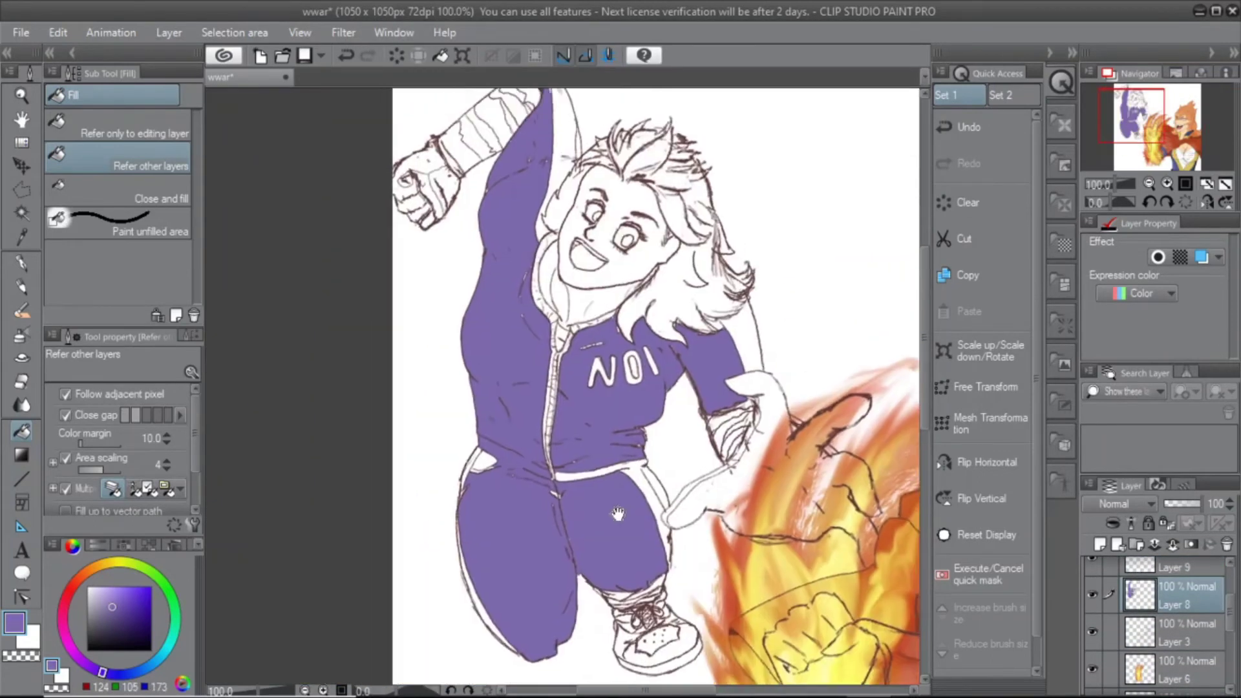
Cover the small gaps along the jacket and pants lines with purple using Paint unfilled area at size 8.4
scroll(582, 485, "up", 2)
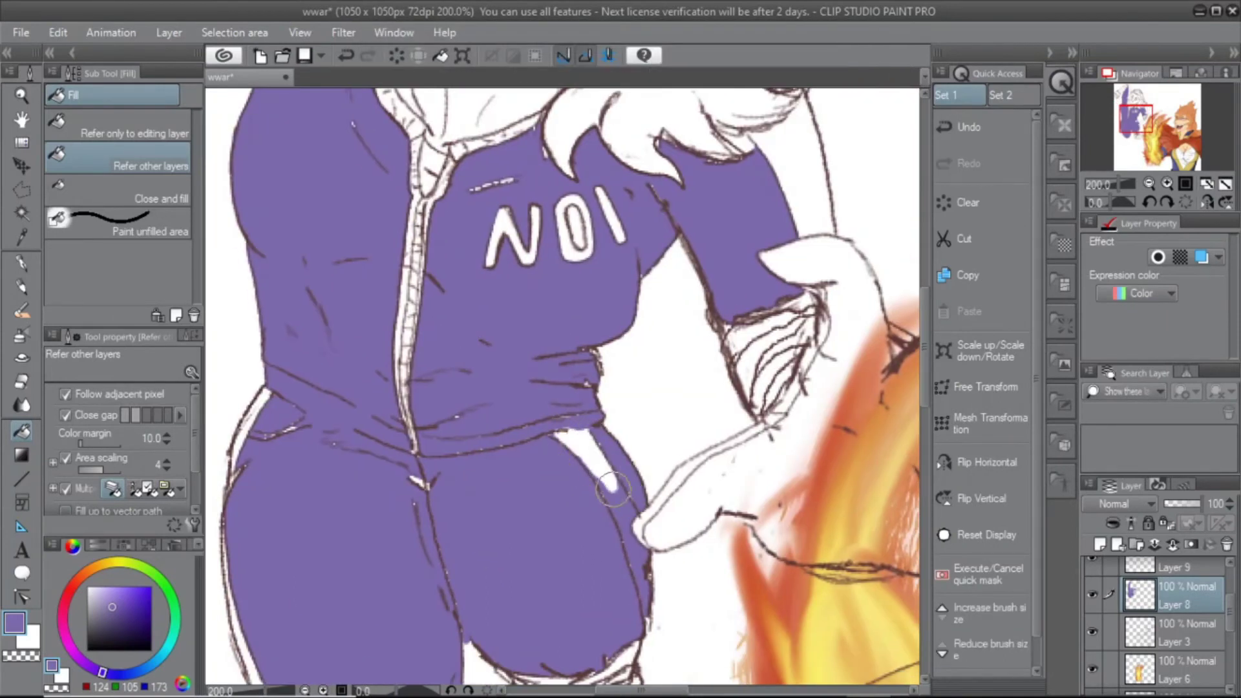
scroll(607, 479, "up", 10)
left_click(129, 223)
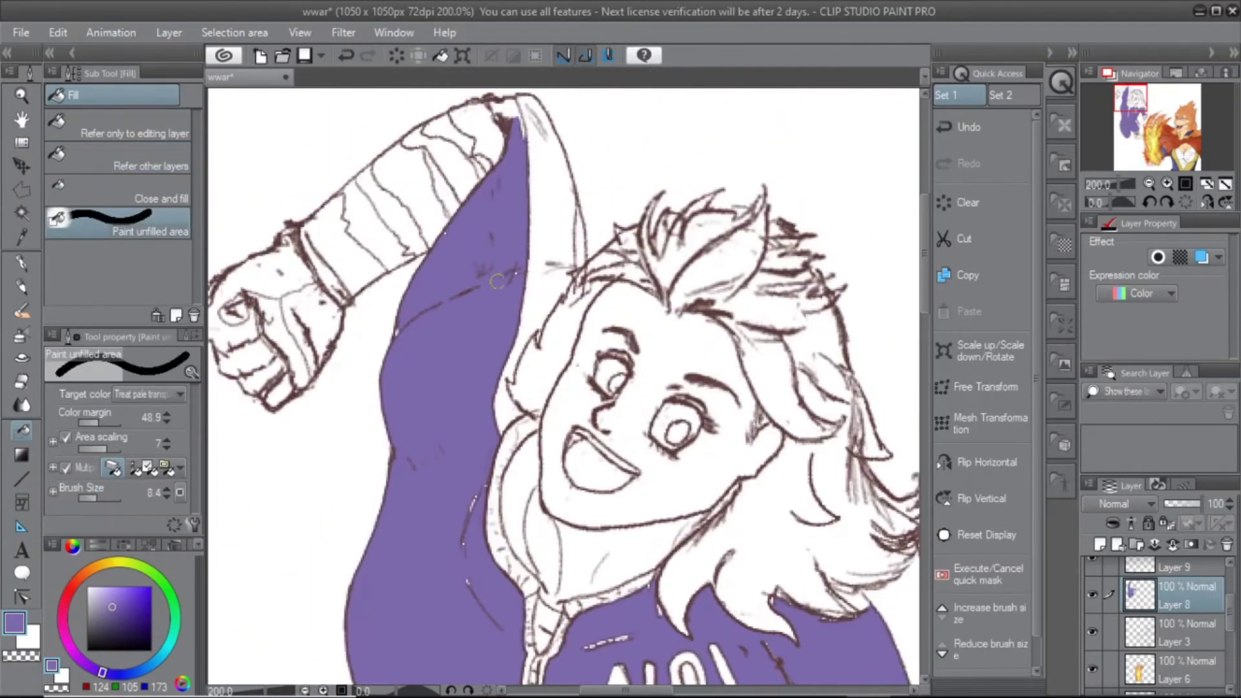
scroll(462, 341, "down", 10)
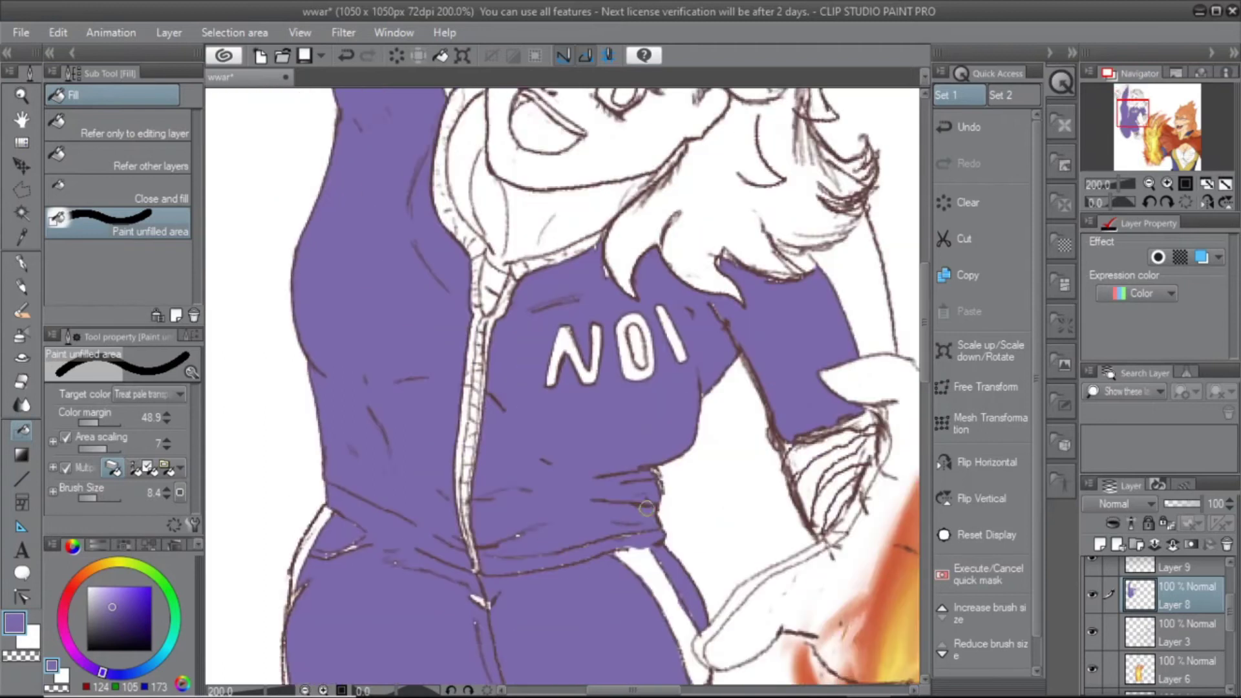
left_click_drag(534, 540, 602, 532)
scroll(672, 505, "up", 10)
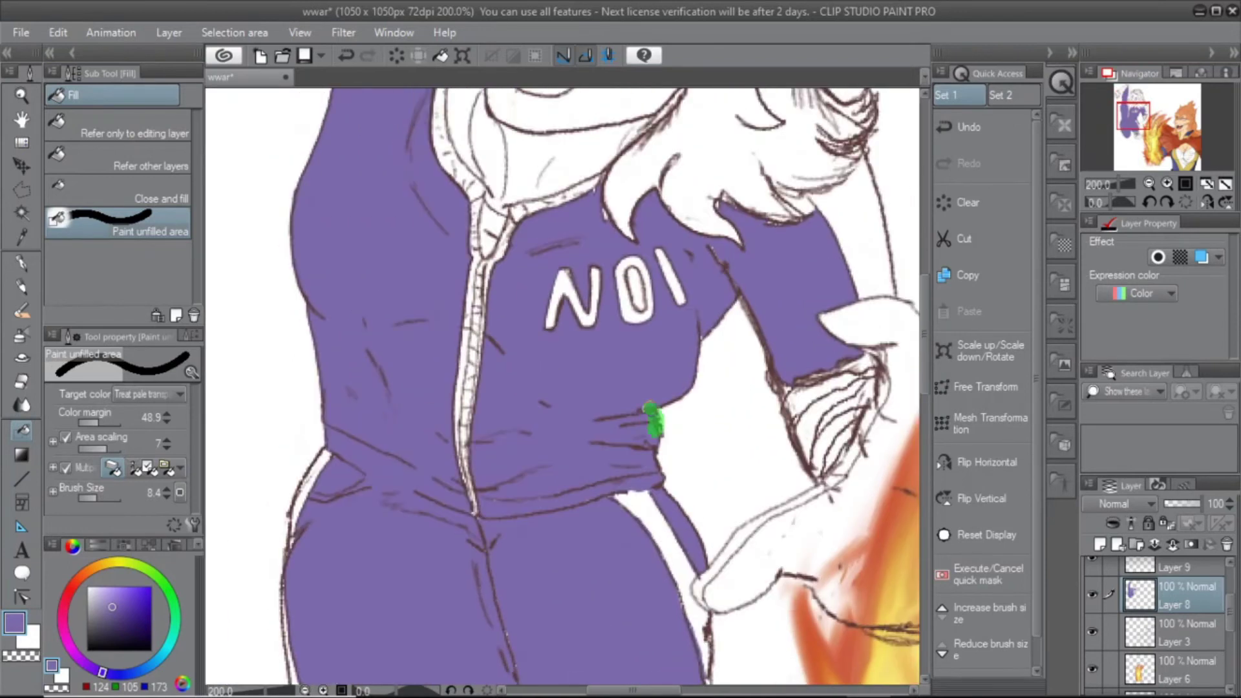
scroll(683, 527, "down", 5)
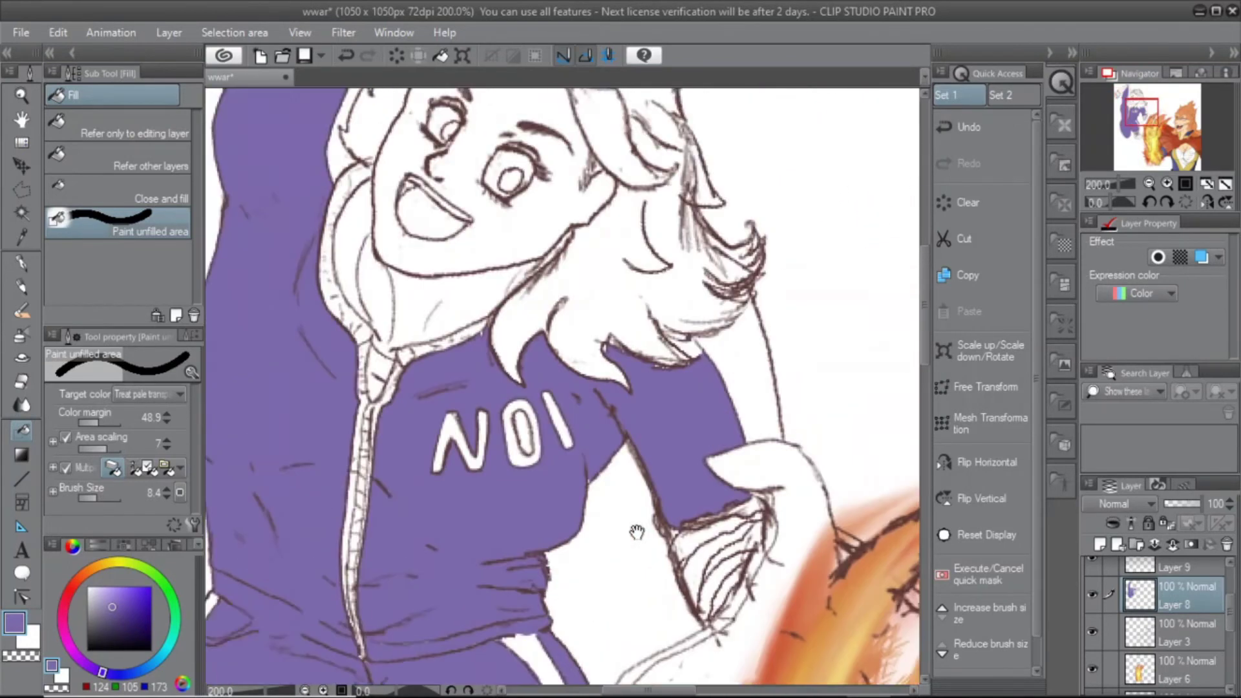
Fill the shirt patch at the collar and the sneaker's side panels with teal (RGB 24, 144, 127), referring to other layers
scroll(683, 527, "up", 4)
left_click(129, 158)
left_click(481, 450)
scroll(482, 451, "down", 6)
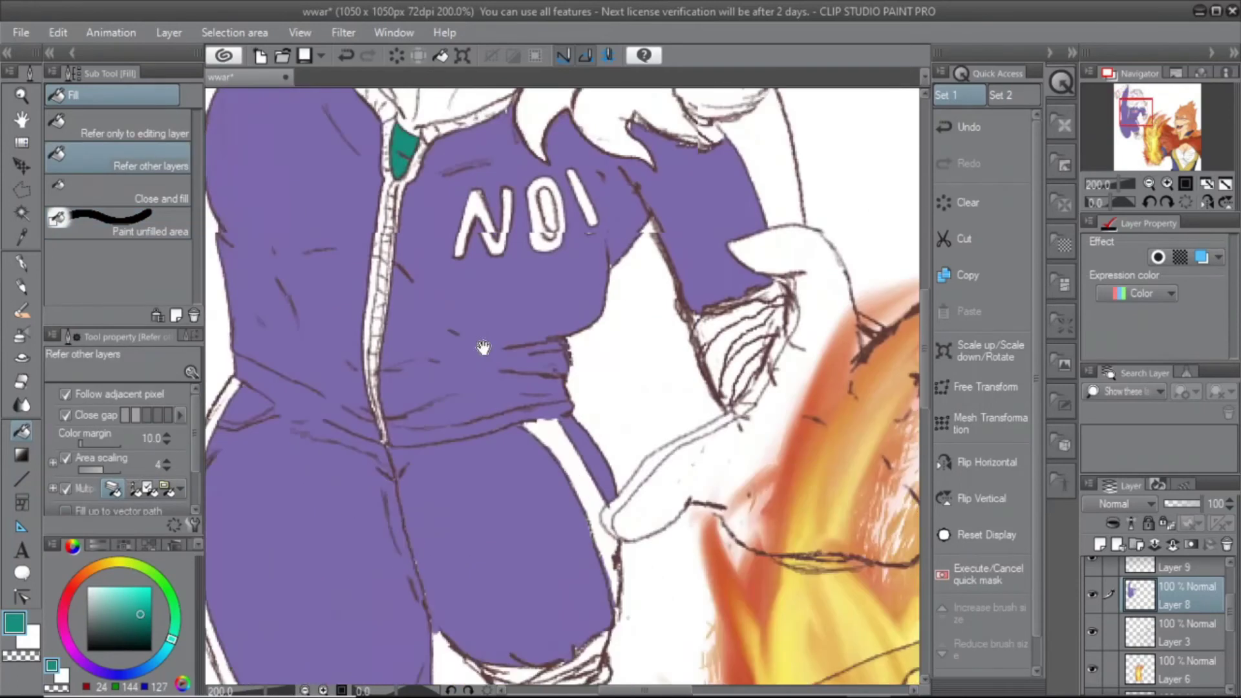
scroll(522, 530, "up", 3)
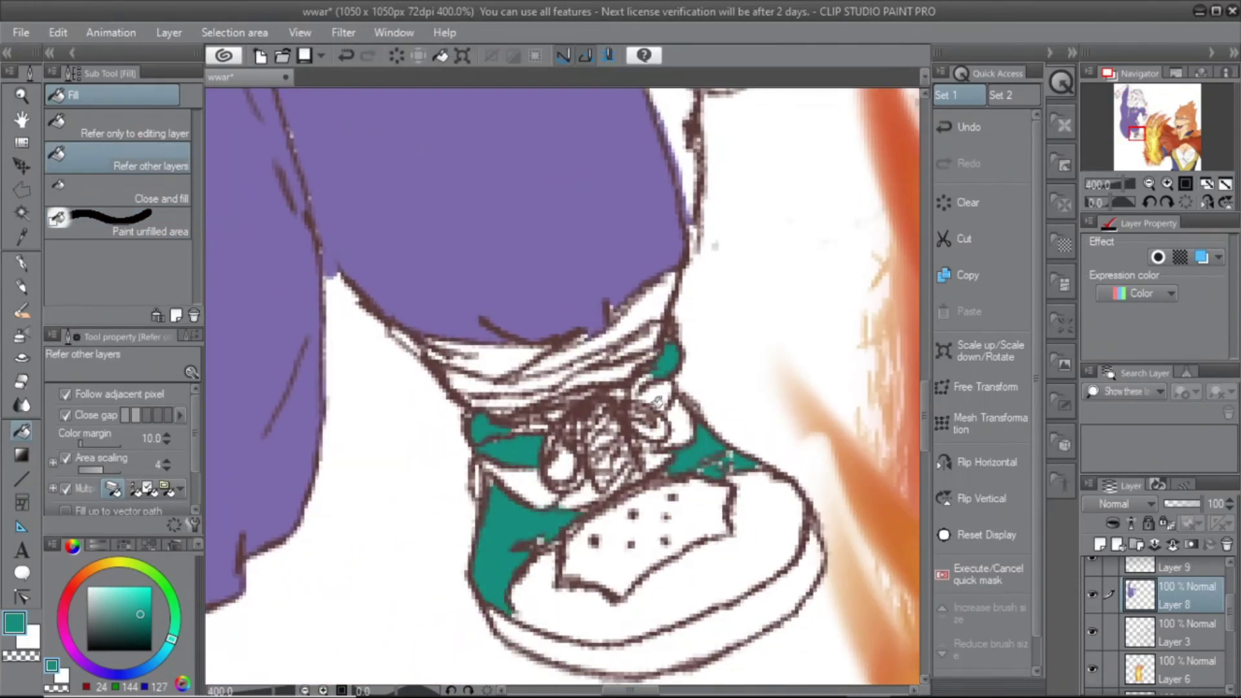
Recolor the sneaker's panels in blue-teal (RGB 48, 125, 137) and fill its toe area with a darker teal
left_click(647, 527)
left_click(138, 603)
left_click(679, 608)
left_click(180, 545)
left_click(72, 545)
key("period")
key("period")
key("ctrl+z")
left_click(742, 438)
key("ctrl+plus")
key("comma")
key("comma")
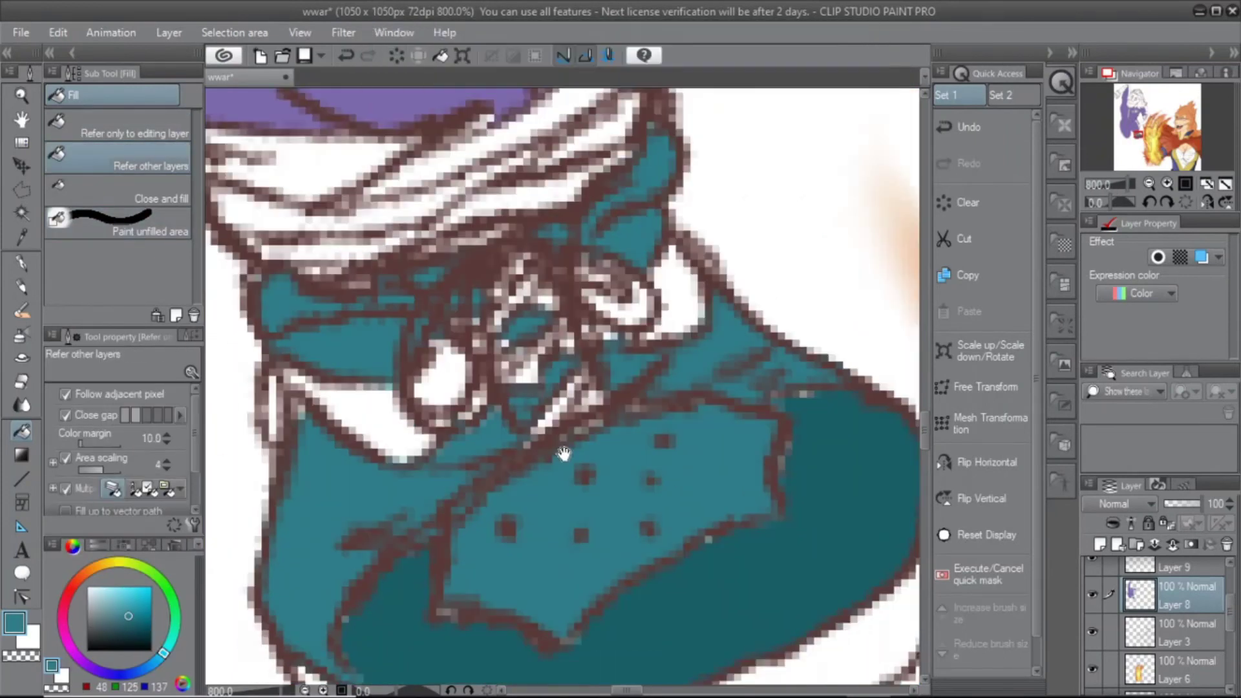
Touch up the remaining gaps in the sneaker with dark teal using Paint unfilled area
key("ctrl+minus")
key("period")
key("period")
key("ctrl+minus")
left_click_drag(590, 409, 608, 533)
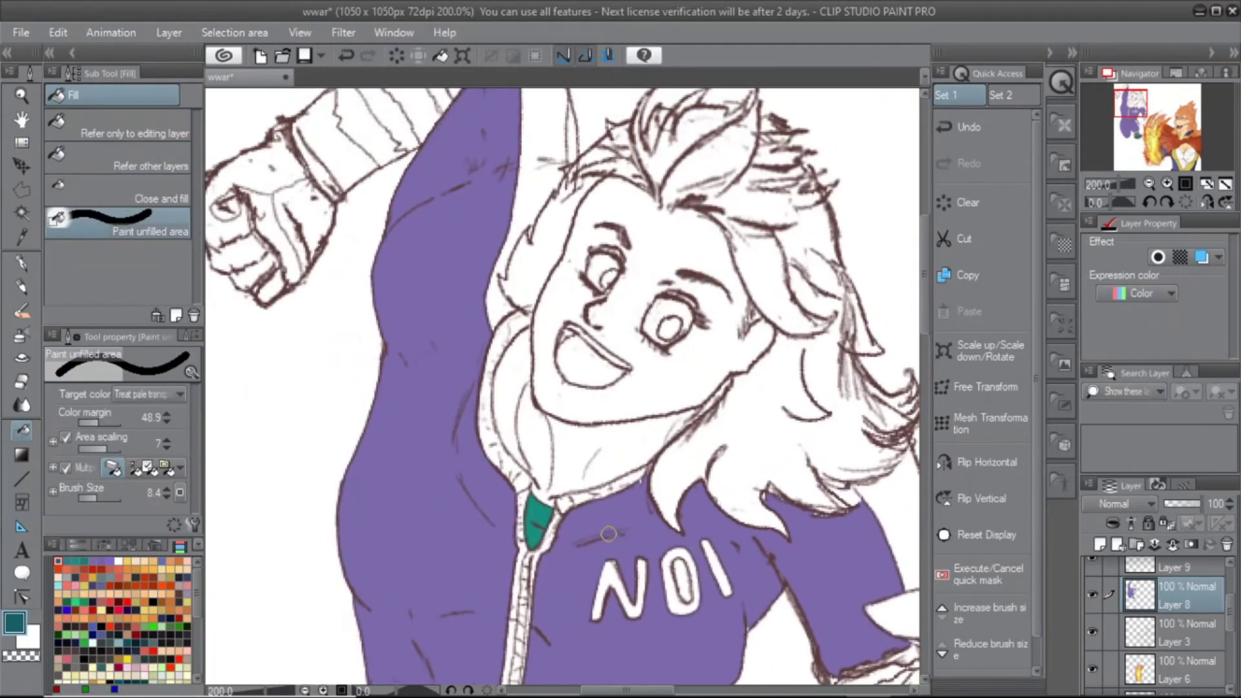
key("ctrl+z")
Fill the smiling character's hair with pale blue-gray and lighten it to RGB 238, 243, 245
key("comma")
key("comma")
left_click_drag(697, 463, 540, 327)
left_click_drag(492, 259, 498, 303)
left_click_drag(388, 54, 491, 304)
left_click(491, 303)
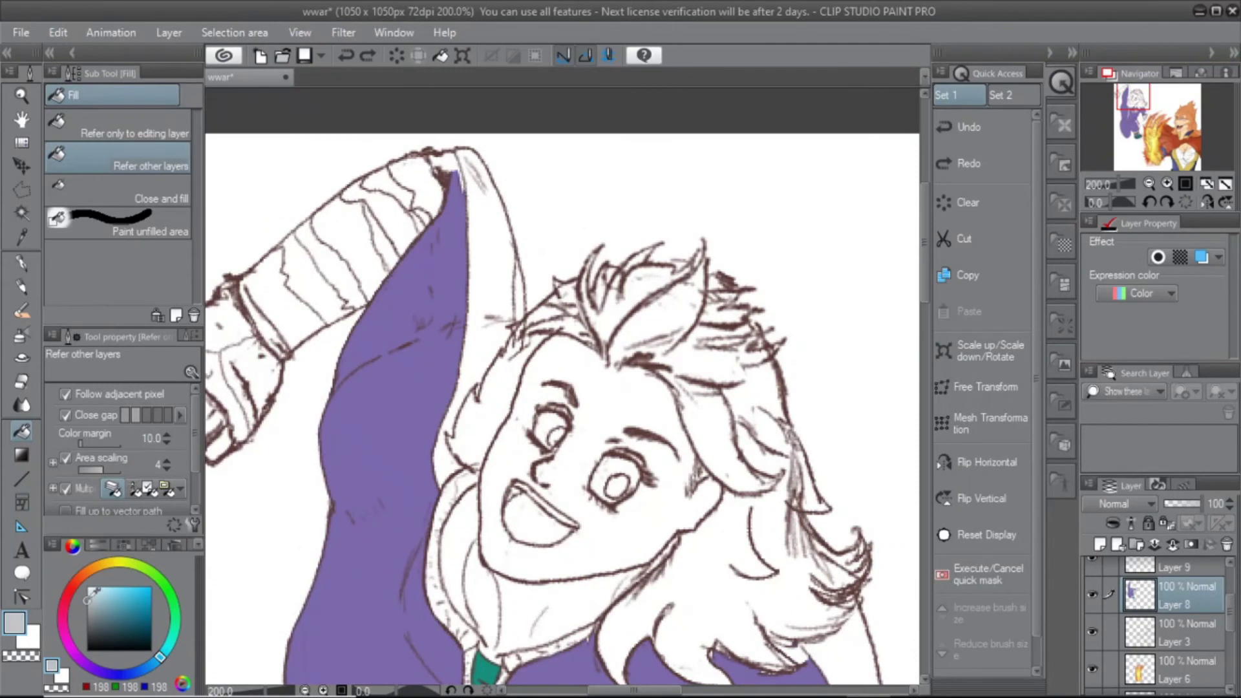
left_click(573, 308)
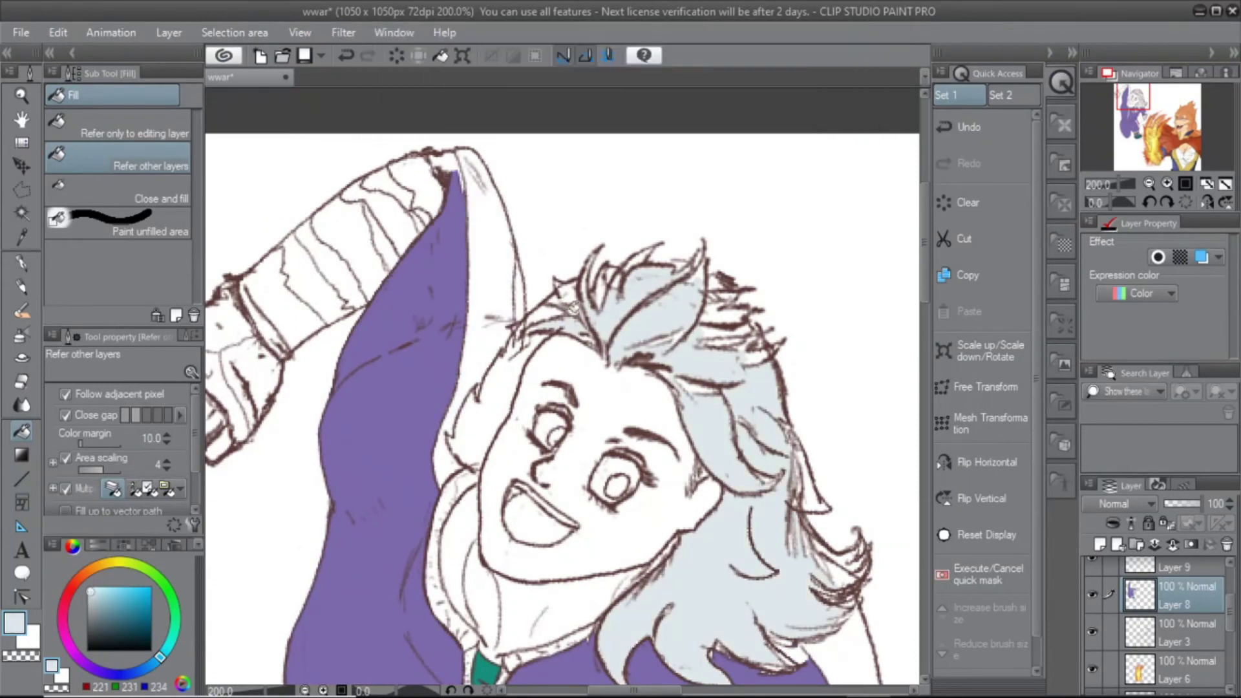
left_click(478, 394)
left_click_drag(478, 395, 427, 362)
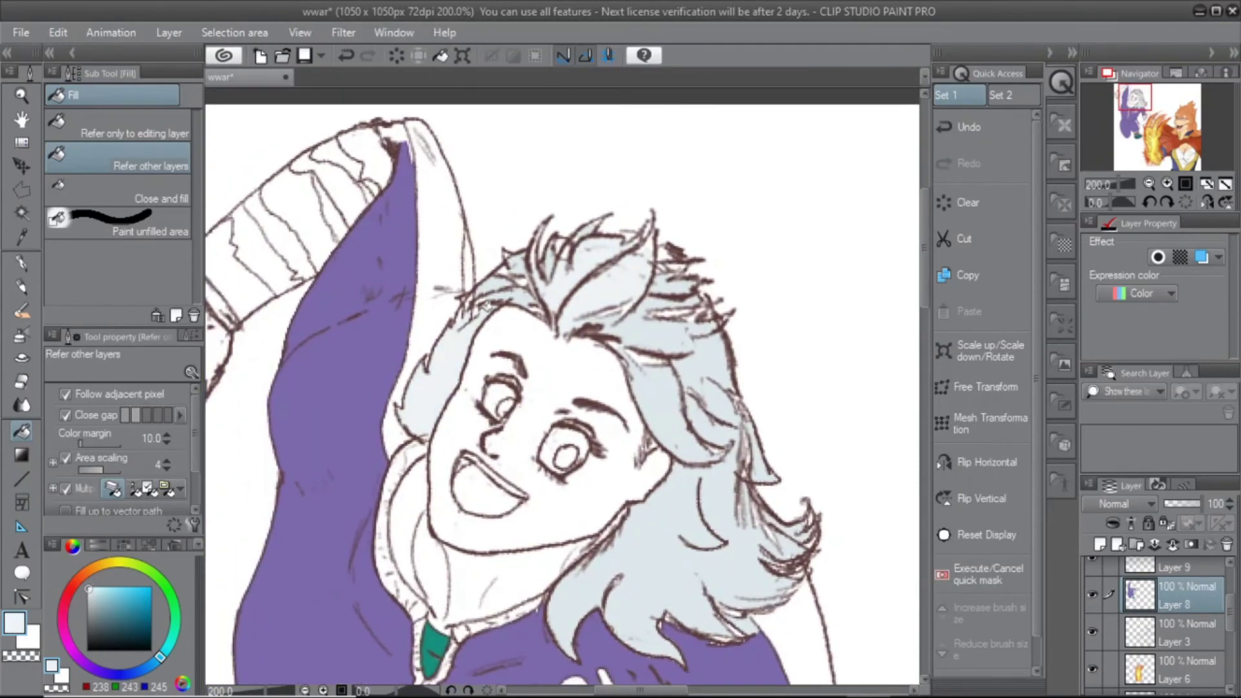
left_click_drag(482, 305, 536, 207)
Color the pants stripe, sleeve stripes and NOI letters in the same near-white, using Oil paint at size 6.8 and Fill
key("ctrl+plus")
key("ctrl+minus")
key("ctrl+minus")
left_click_drag(753, 430, 753, 119)
key("ctrl+plus")
key("ctrl+plus")
key("ctrl+plus")
key("b")
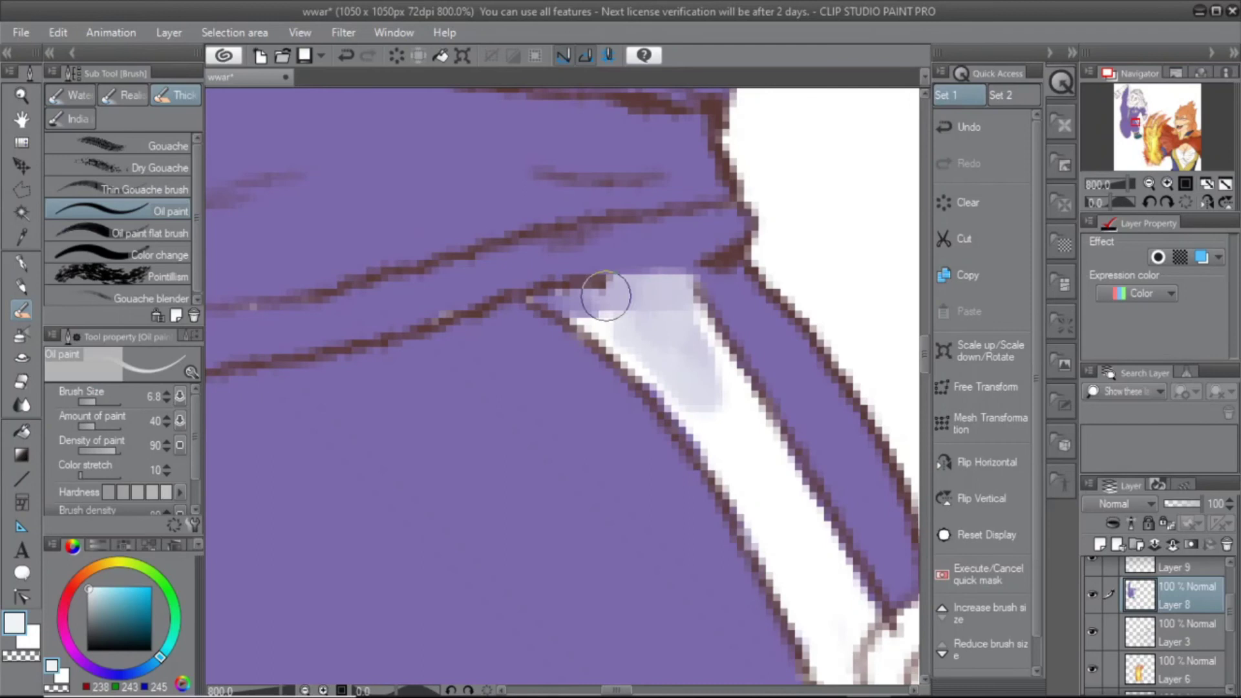
key("ctrl+minus")
key("ctrl+minus")
key("ctrl+minus")
key("g")
left_click_drag(673, 366, 698, 685)
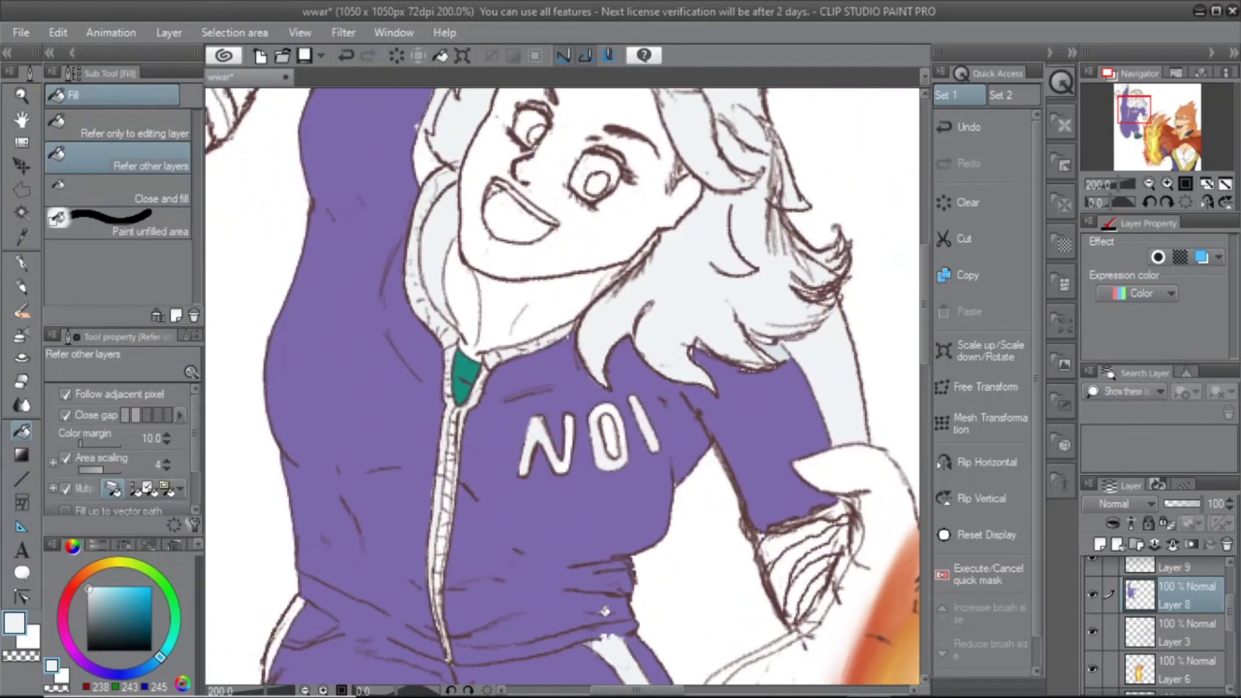
Fill the leftover gaps along the waistband and raised sleeve with purple using Paint unfilled area at size 8.4
left_click(180, 544)
left_click(249, 659, "alt")
left_click_drag(517, 91, 564, 306)
scroll(514, 486, "down", 8)
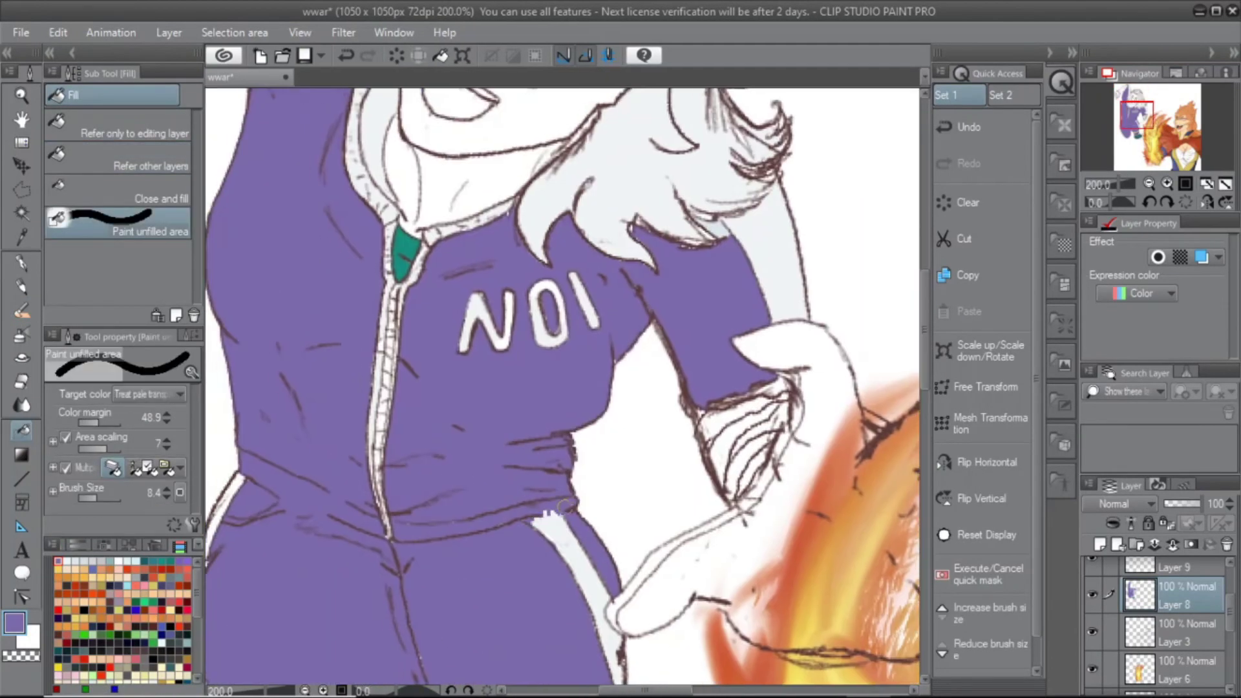
scroll(560, 489, "up", 10)
scroll(207, 555, "down", 2)
Fill the smiling character's face and neck with pale pink skin color and the open mouth with orange-red
left_click(75, 545)
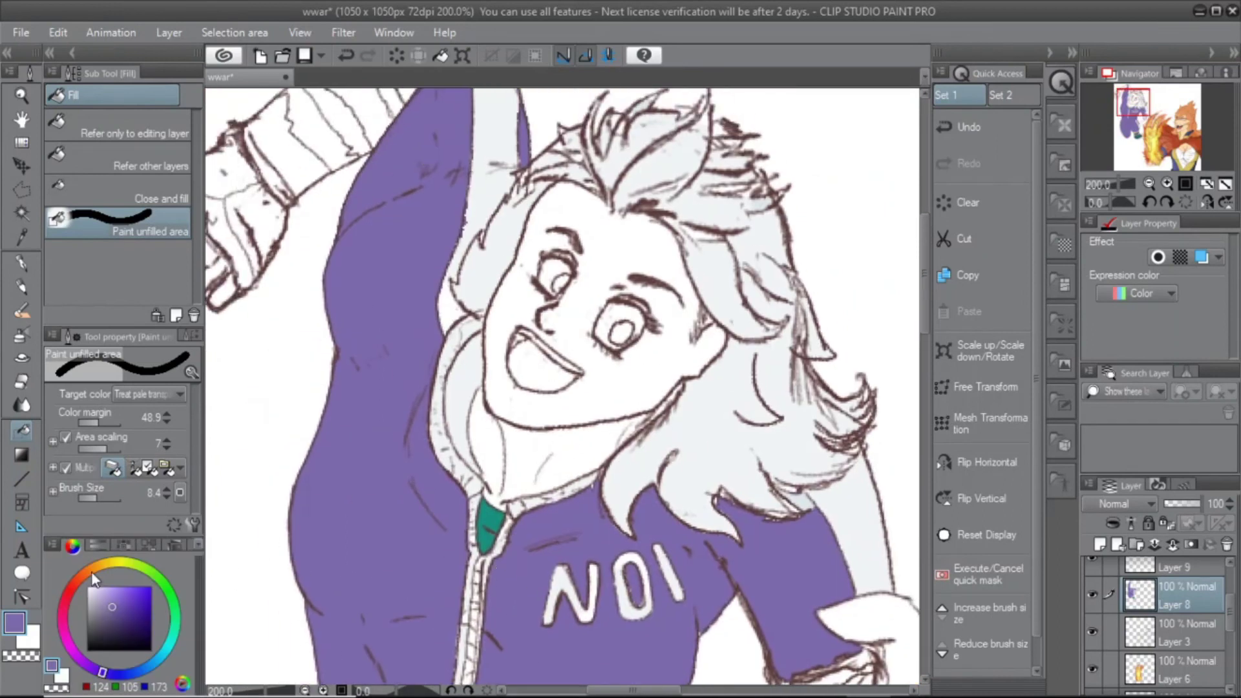
left_click(148, 161)
left_click(548, 404)
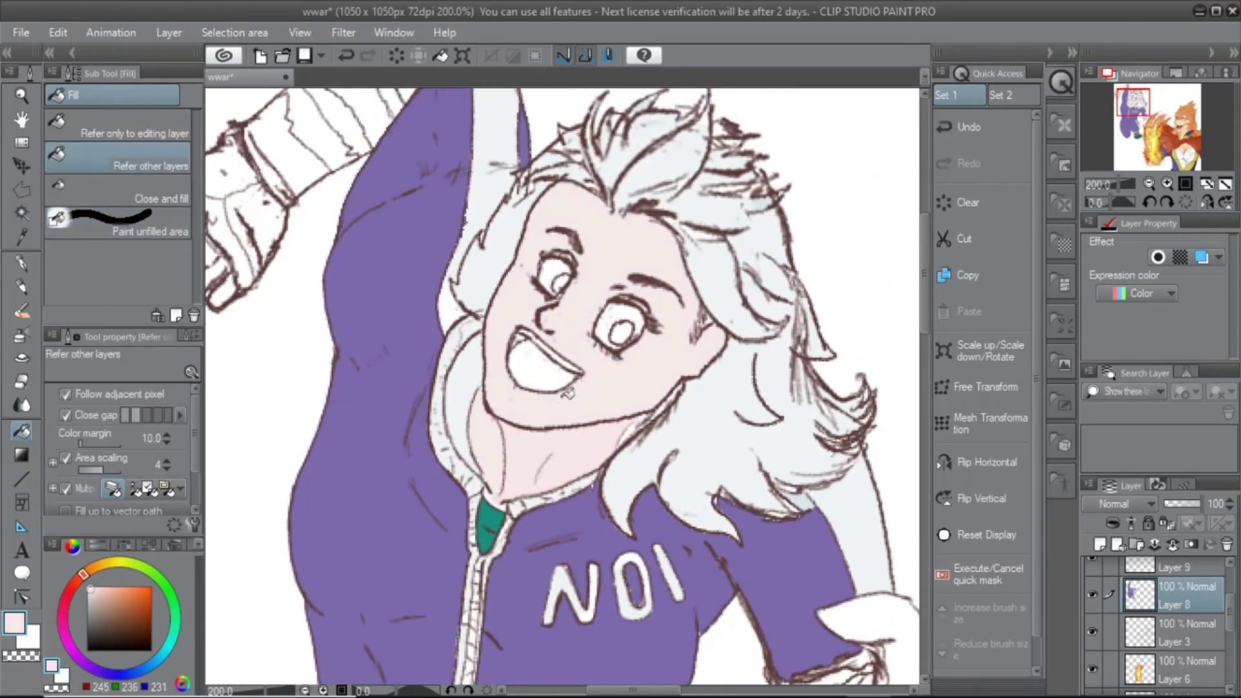
left_click(481, 382)
mouse_move(481, 381)
left_mouse_down()
mouse_move(511, 499)
mouse_move(404, 38)
mouse_move(460, 366)
mouse_move(699, 602)
left_mouse_up()
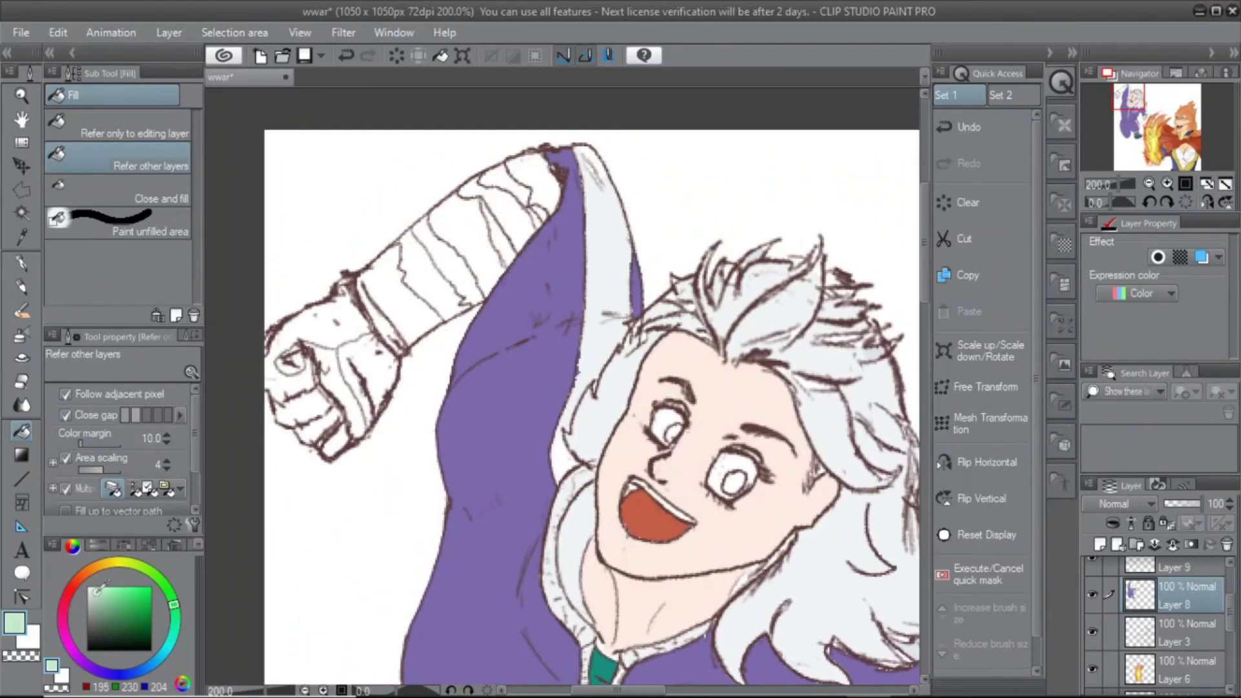
Fill the wrappings on the raised forearm, the other wrist and the ankle with pale yellow-green (RGB 228, 237, 194)
left_click_drag(419, 352, 335, 244)
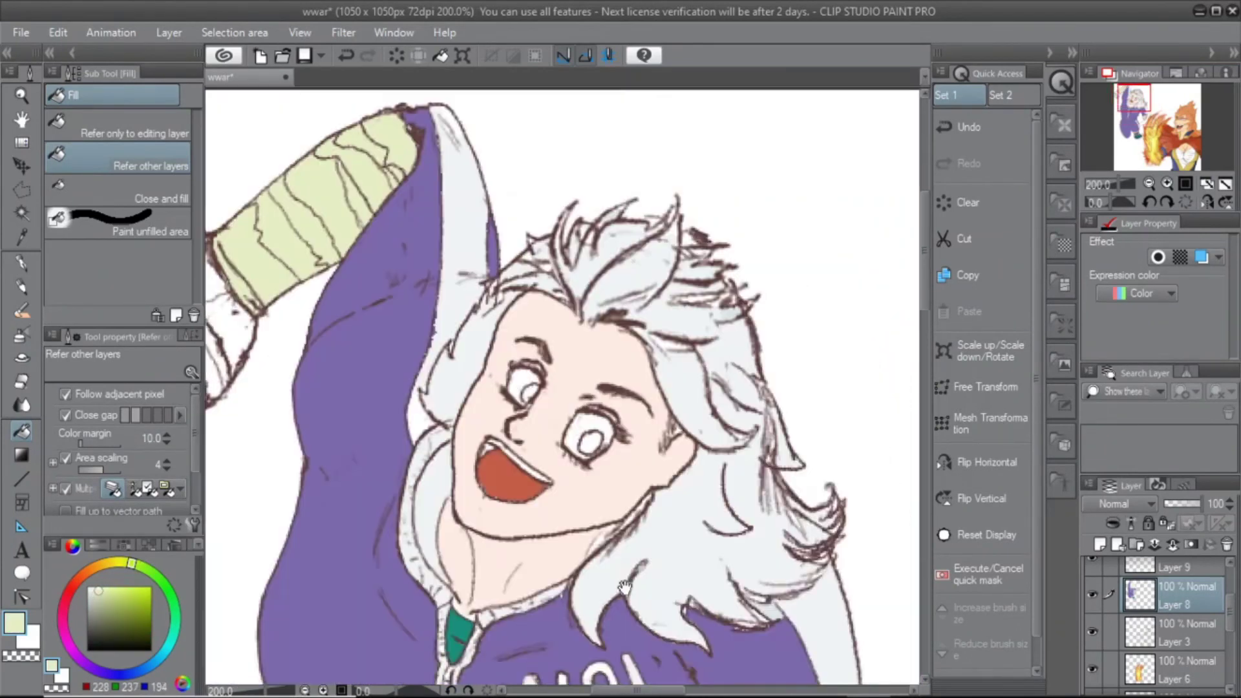
left_click_drag(582, 581, 277, 208)
left_click_drag(582, 453, 554, 161)
left_click_drag(855, 507, 881, 574)
Hide Layer 6, fill the smiling character's hands with dark blue-gray (RGB 76, 79, 86), and cover gaps with Paint unfilled area
left_click_drag(453, 226, 633, 446)
left_click_drag(808, 646, 472, 310)
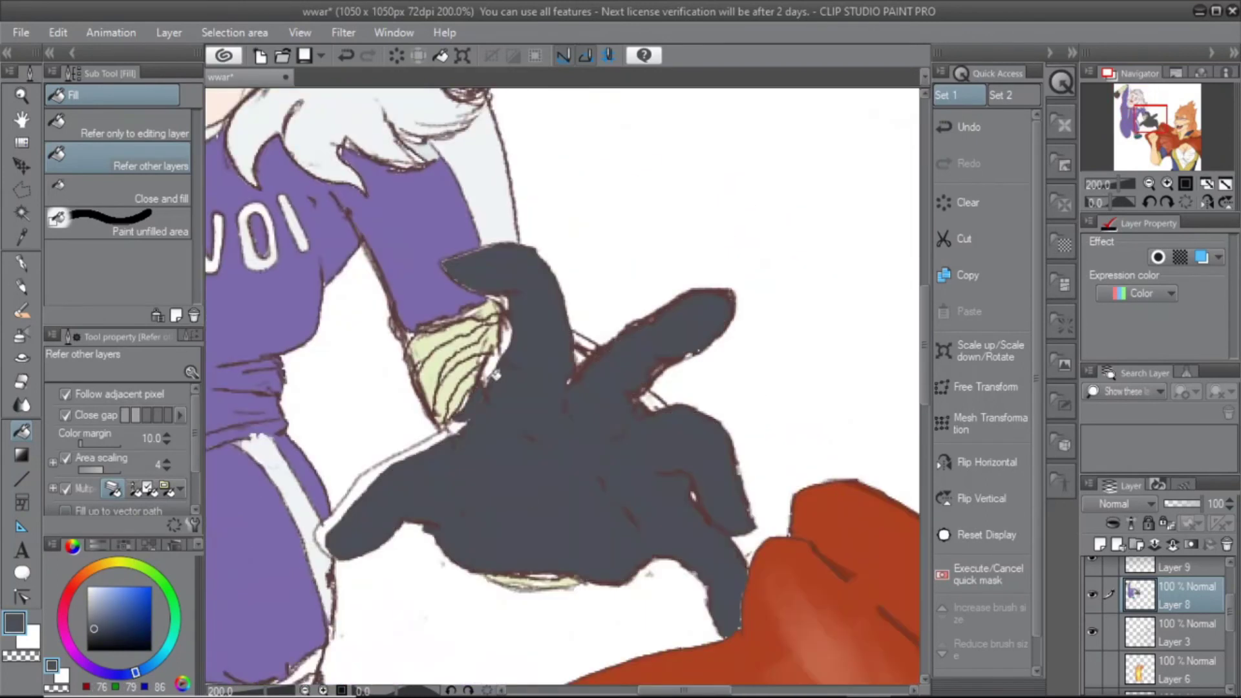
left_click(151, 223)
left_click_drag(517, 388, 492, 394)
left_click_drag(479, 304, 486, 325)
left_click_drag(571, 396, 460, 440)
left_click_drag(1124, 97, 1146, 126)
left_click(174, 545)
left_click(58, 561)
left_click_drag(536, 463, 600, 454)
left_click_drag(1139, 128, 1138, 102)
Fill the smiling character's eyes with white and the irises with dark red, referring to other layers
left_click(68, 561)
left_click(118, 158)
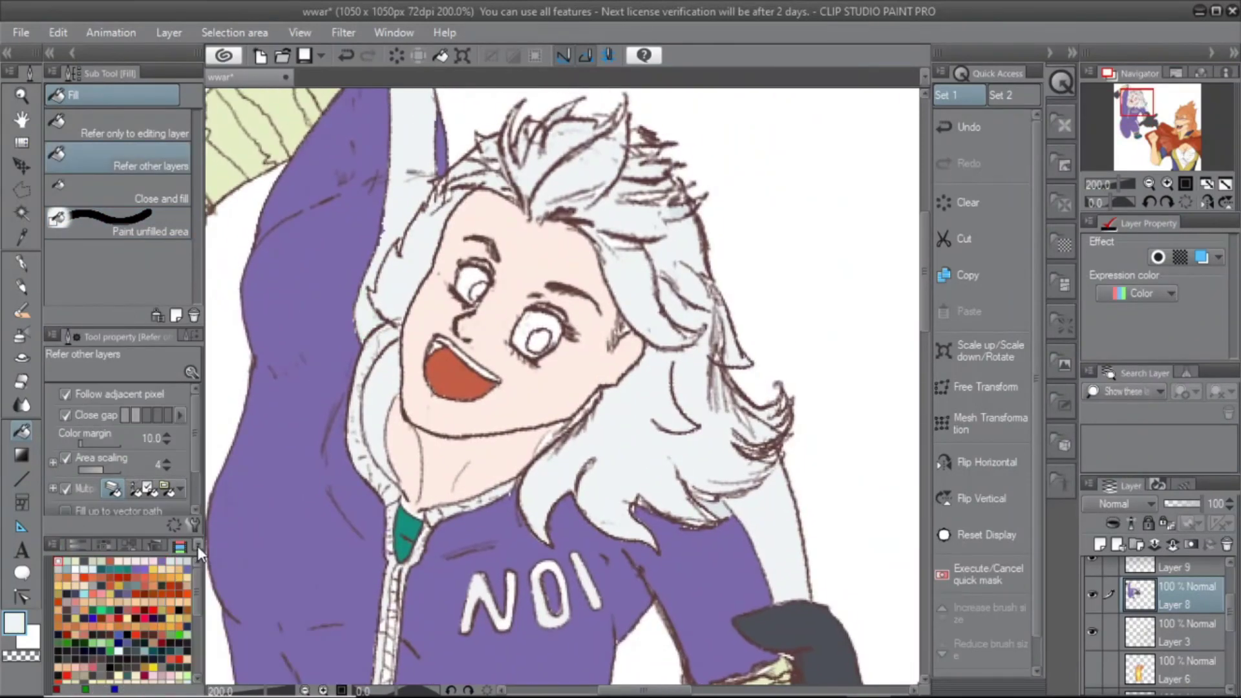
left_click_drag(469, 543, 494, 492)
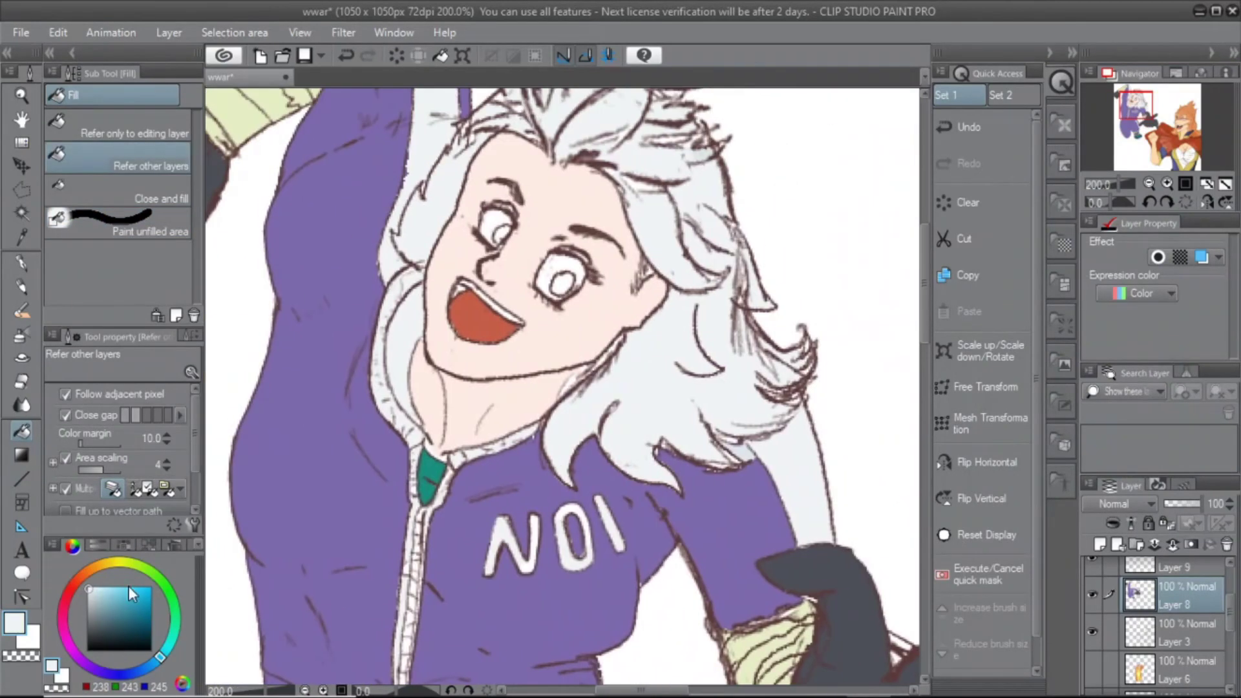
key("x")
scroll(556, 260, "up", 5)
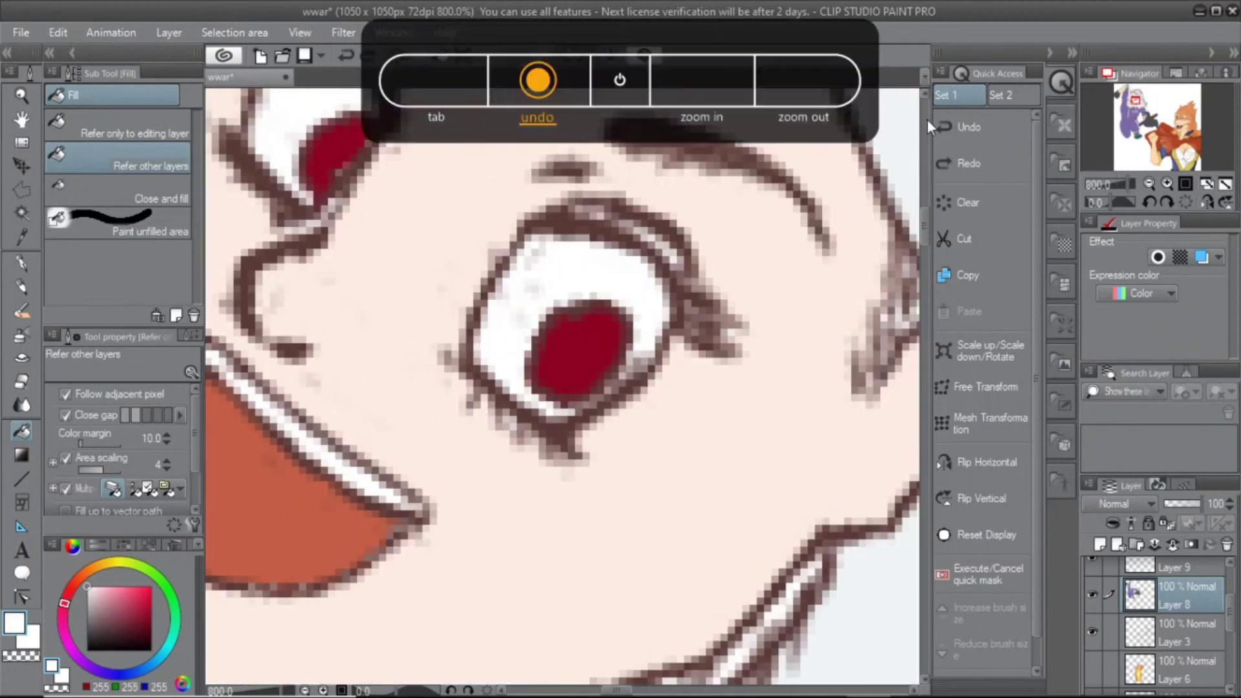
Clean up stray line marks around the face on Layer 2 with the Hard eraser
key("b")
key("e")
scroll(535, 288, "up", 5)
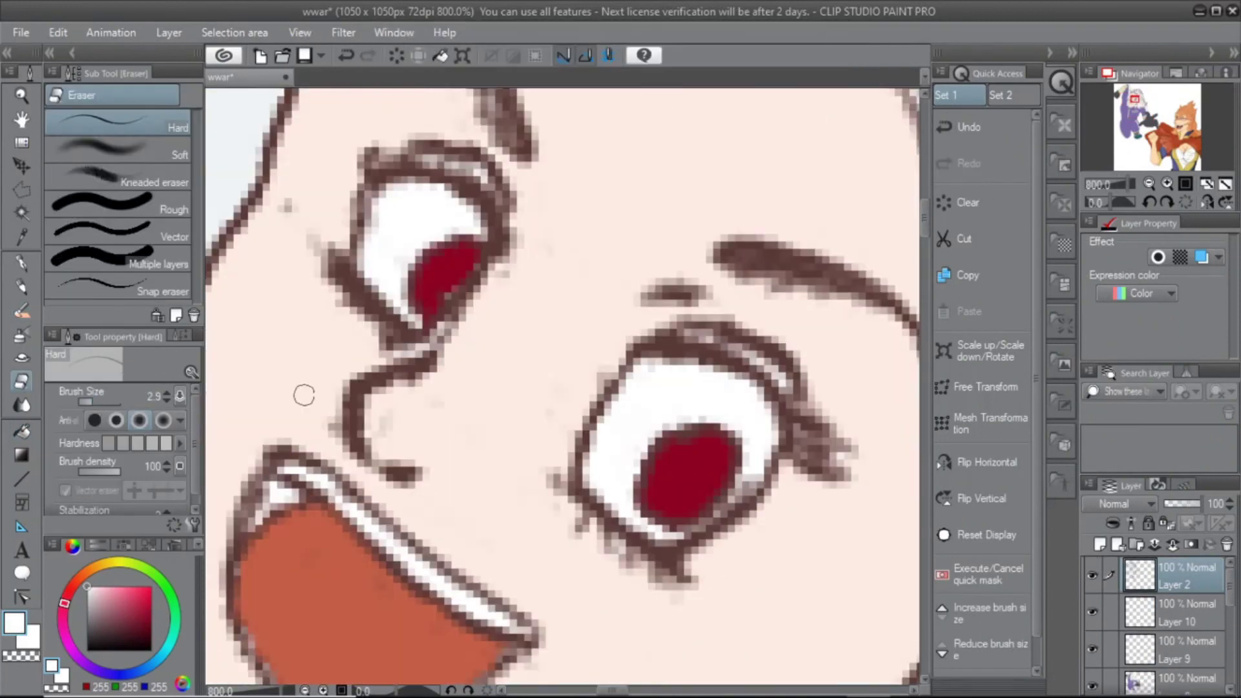
scroll(580, 364, "down", 8)
scroll(604, 521, "down", 4)
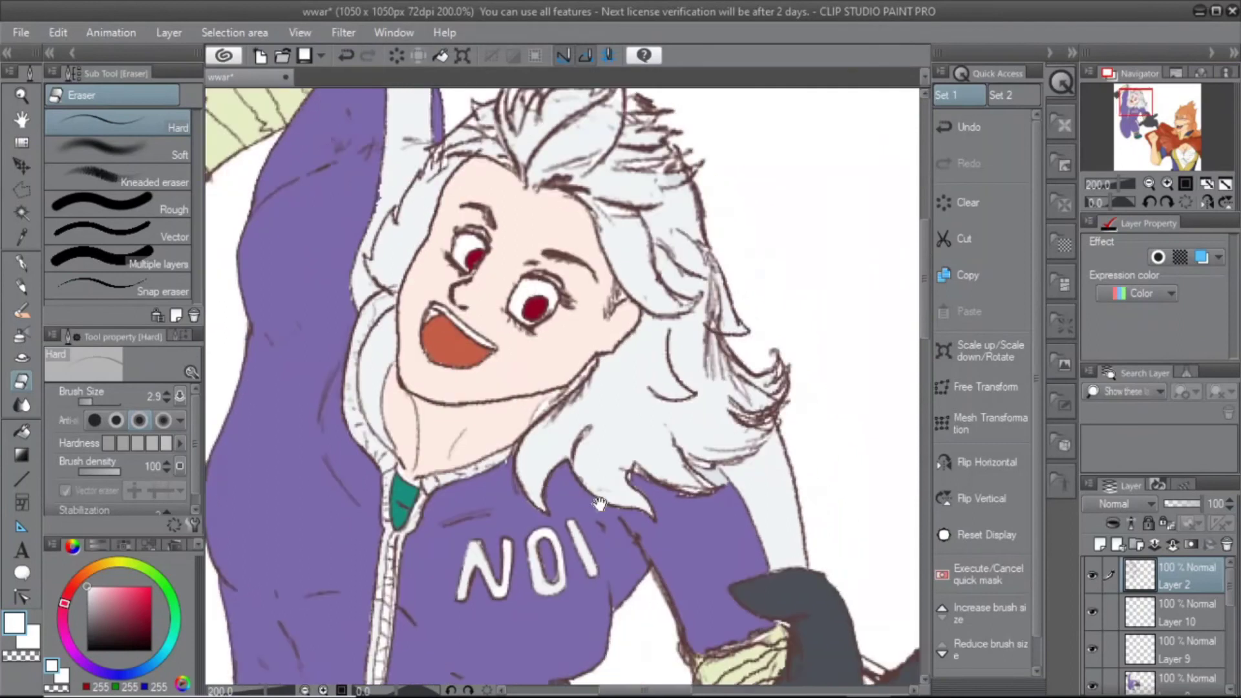
Color the jacket's zipper medium gray (RGB 137, 137, 137) on Layer 8 with Fill and Paint unfilled area at size 2.9
scroll(563, 388, "down", 5)
scroll(562, 388, "up", 2)
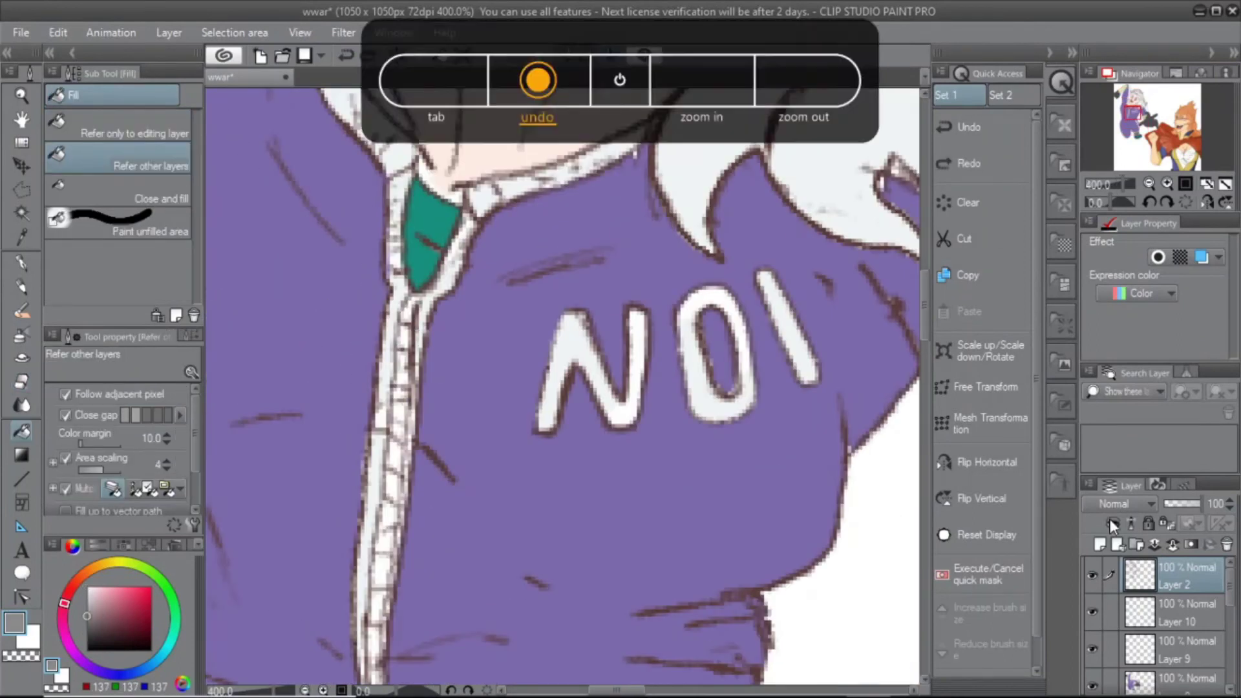
left_click(408, 383)
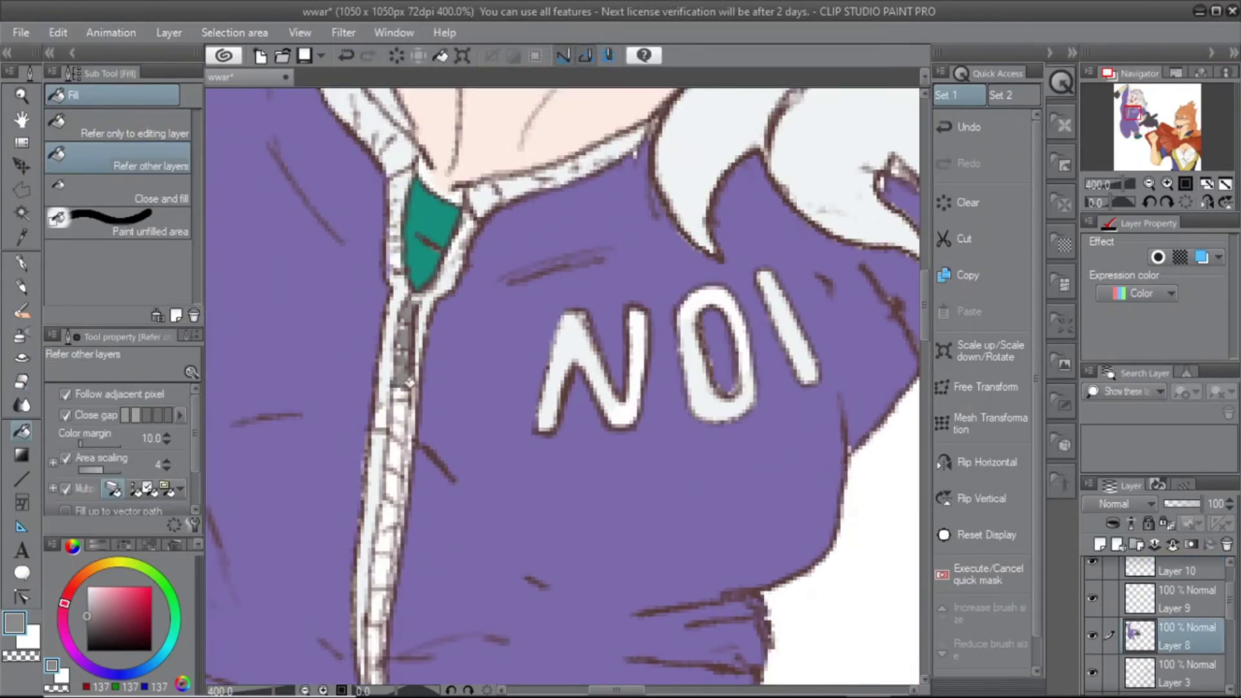
left_click(150, 223)
scroll(563, 387, "down", 3)
left_click_drag(388, 421, 388, 452)
key("ctrl+z")
scroll(562, 387, "up", 5)
scroll(562, 388, "down", 3)
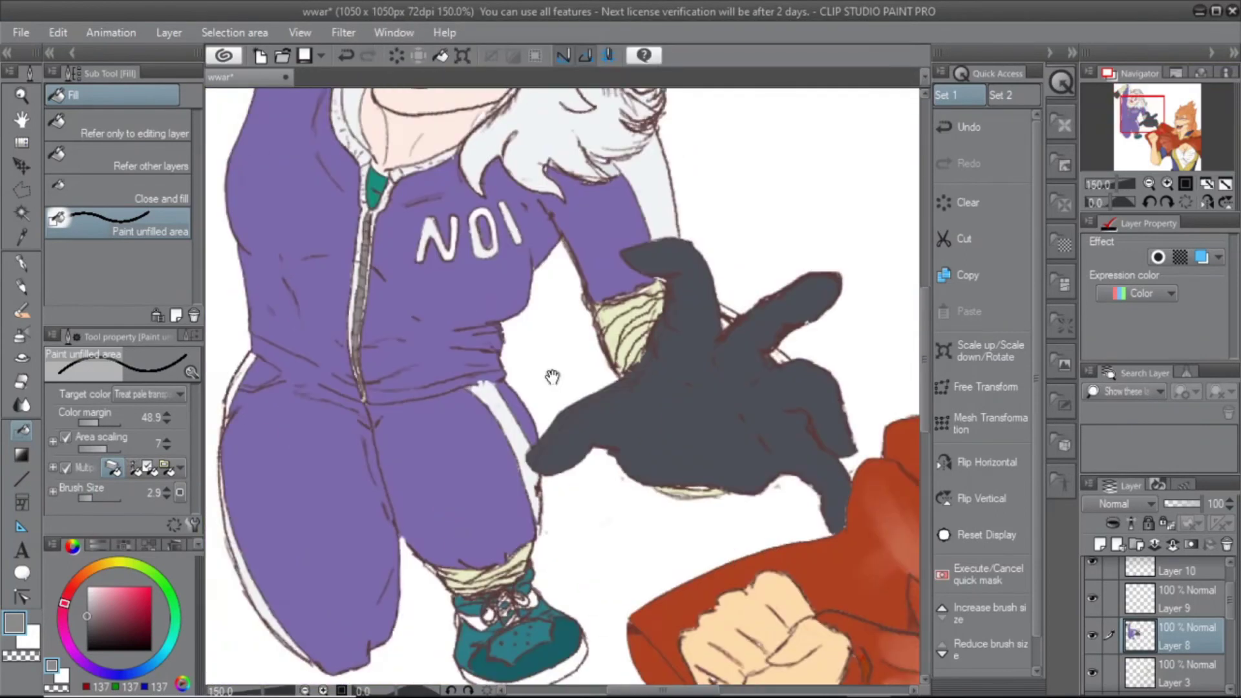
Fill the shoe's sole with a pale color on Layer 8, referring to other layers
left_click(179, 546)
left_click(102, 559)
left_click(101, 561)
left_click(510, 652)
key("ctrl+z")
left_click(128, 561)
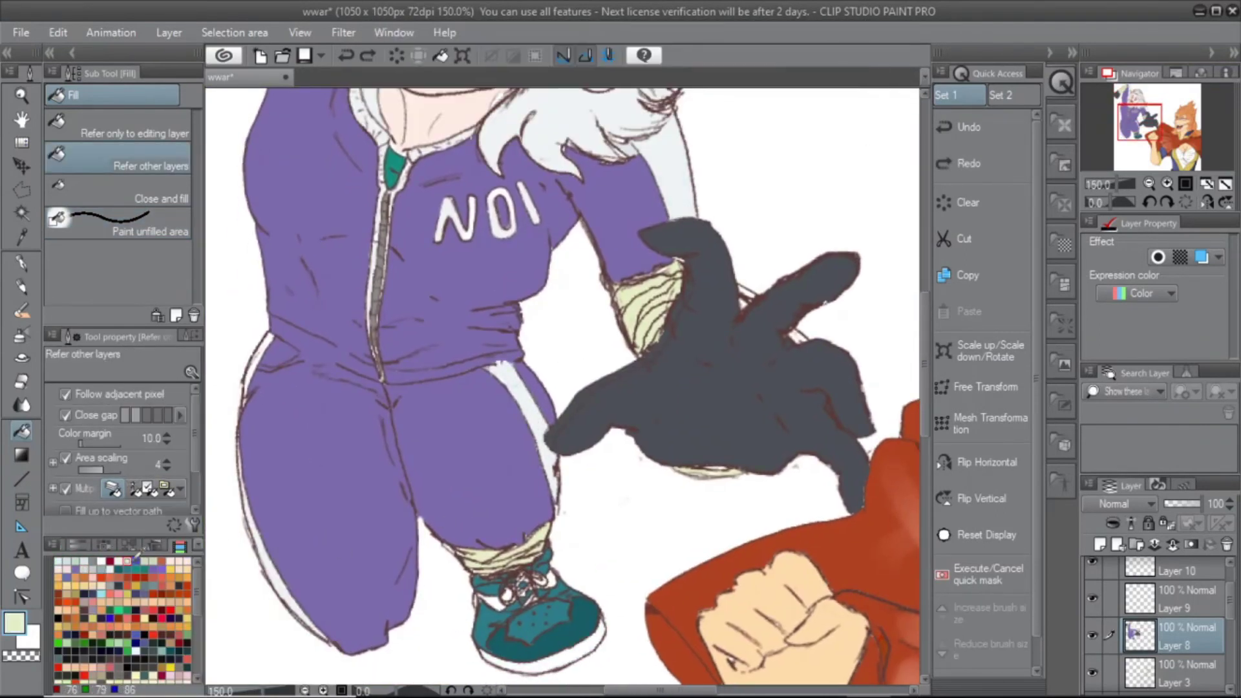
mouse_move(562, 259)
left_mouse_down()
mouse_move(565, 407)
mouse_move(602, 614)
mouse_move(566, 498)
mouse_move(691, 235)
mouse_move(635, 457)
left_mouse_up()
Shade the jacket's chest folds on Layer 9 with the Oil paint brush at size 6.8 in muted purple (RGB 113, 101, 144)
key("alt+bracketright")
left_click(197, 544)
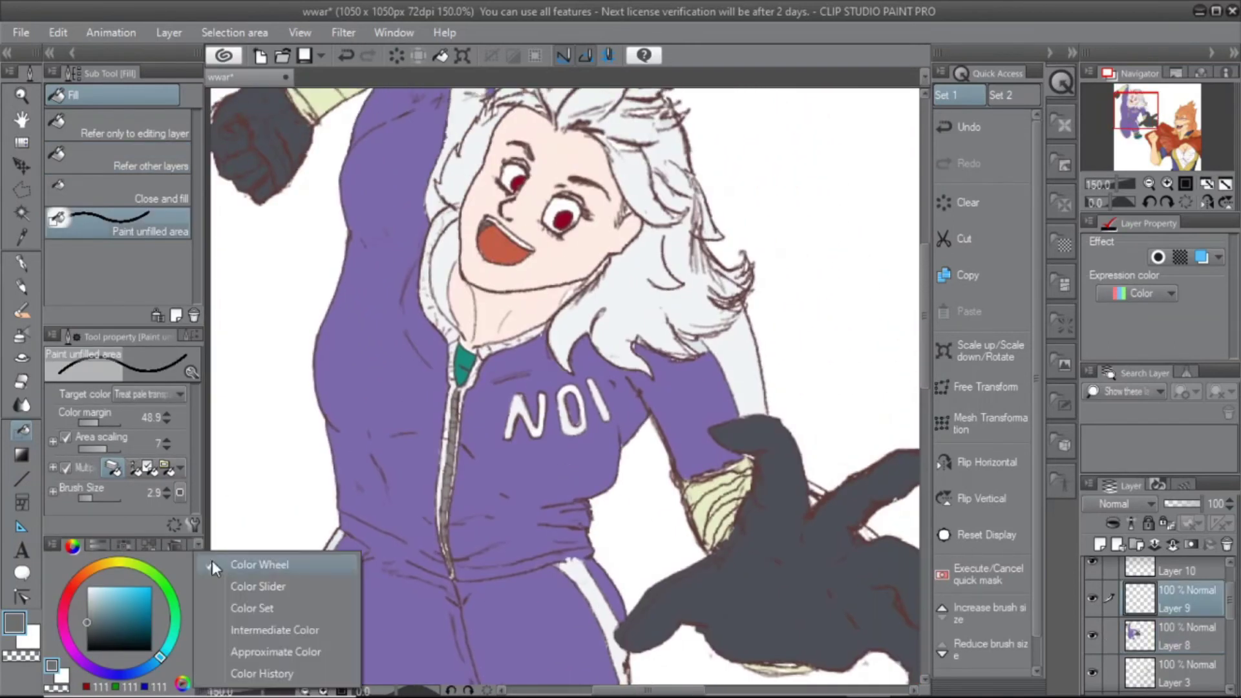
left_click(252, 608)
key("b")
scroll(606, 403, "up", 4)
scroll(605, 404, "up", 1)
left_click(73, 546)
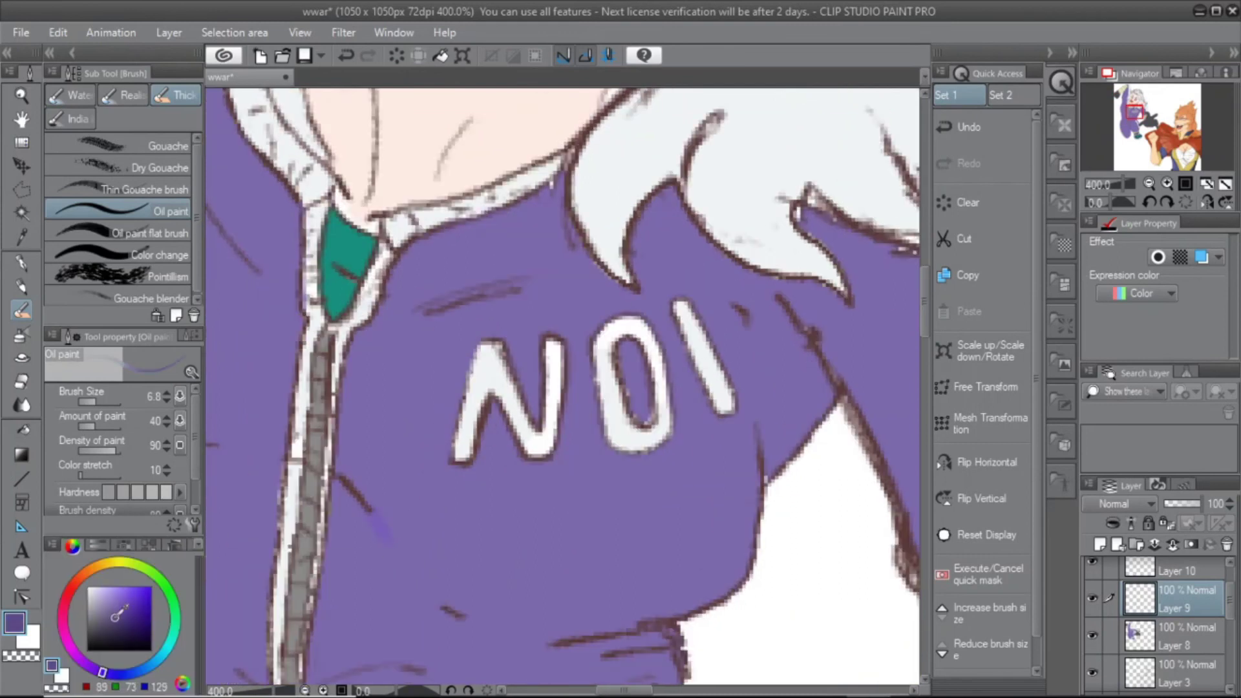
scroll(380, 494, "up", 1)
left_click_drag(380, 494, 404, 572)
left_click_drag(277, 388, 286, 492)
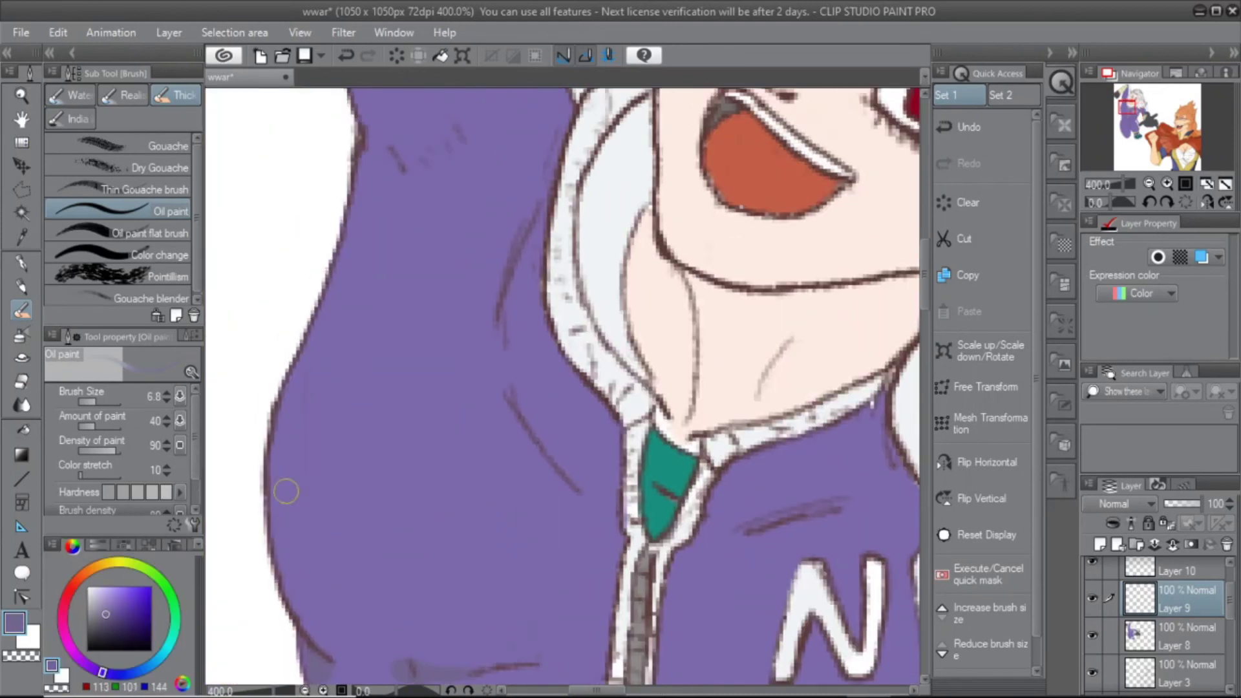
Paint muted purple shadows along the outer edge and shoulder crease of the raised sleeve
left_click_drag(310, 388, 281, 491)
left_click_drag(321, 367, 244, 323)
mouse_move(368, 313)
left_mouse_down()
mouse_move(550, 368)
mouse_move(321, 421)
left_mouse_up()
left_click_drag(401, 214, 309, 460)
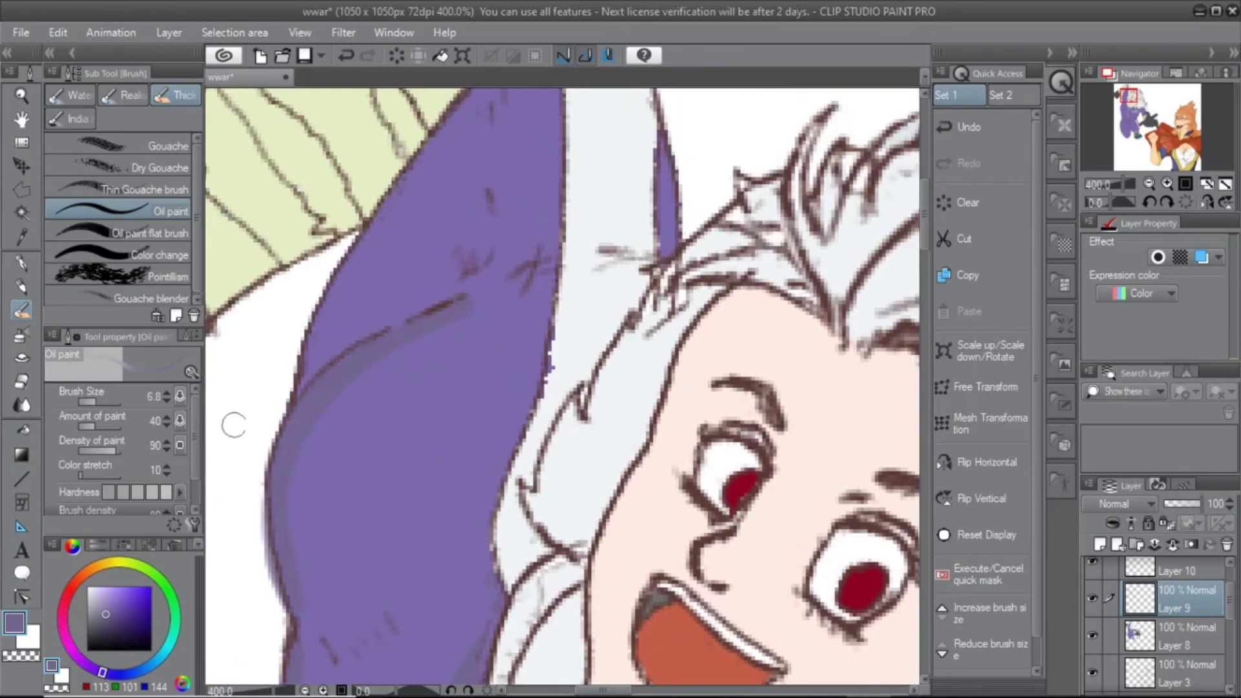
left_click_drag(234, 425, 163, 523)
left_click_drag(324, 388, 316, 462)
left_click_drag(435, 454, 494, 464)
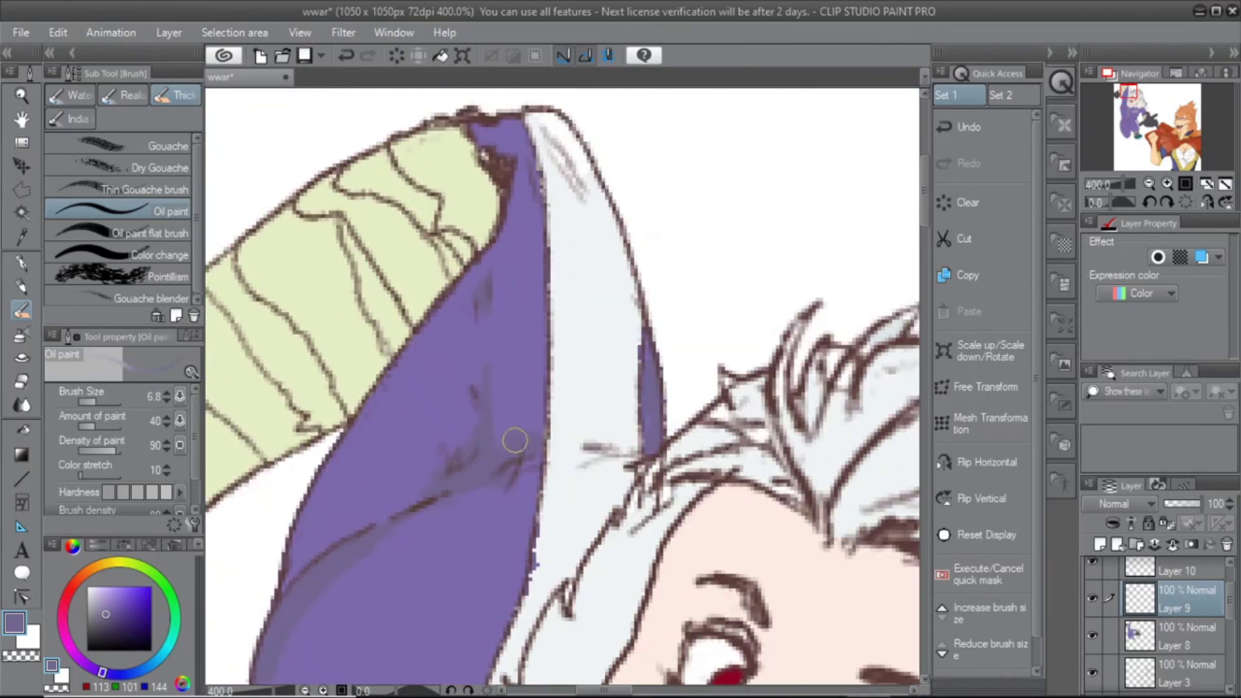
Shade the top of the raised sleeve beside the wraps and the jacket's torso folds with the same muted purple
left_click_drag(492, 127, 479, 196)
left_click_drag(510, 391, 498, 129)
left_click_drag(453, 665, 446, 272)
left_click_drag(388, 647, 338, 387)
left_click_drag(398, 580, 385, 463)
left_click_drag(226, 157, 685, 372)
scroll(685, 373, "down", 3)
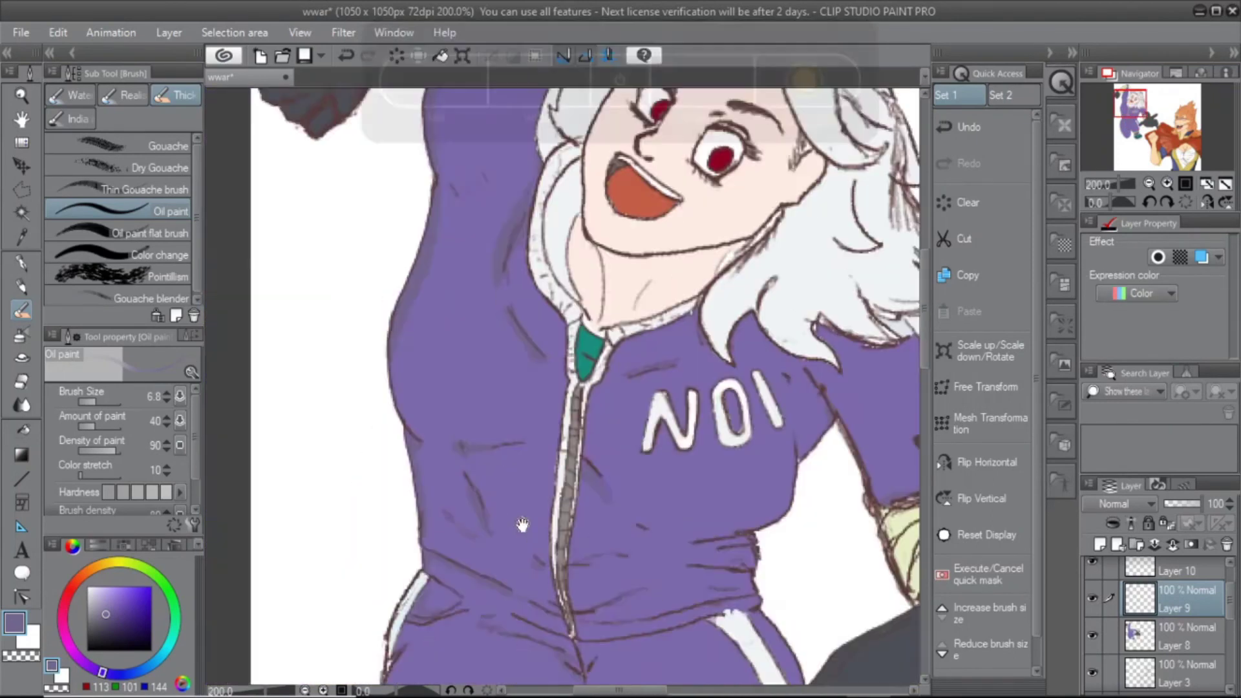
Shade the lighter teal areas of the shoe with darker teal (RGB 41, 96, 104) on Layer 9
left_click_drag(582, 582, 581, 194)
left_click(235, 607)
left_click(556, 446, "alt")
scroll(634, 278, "up", 3)
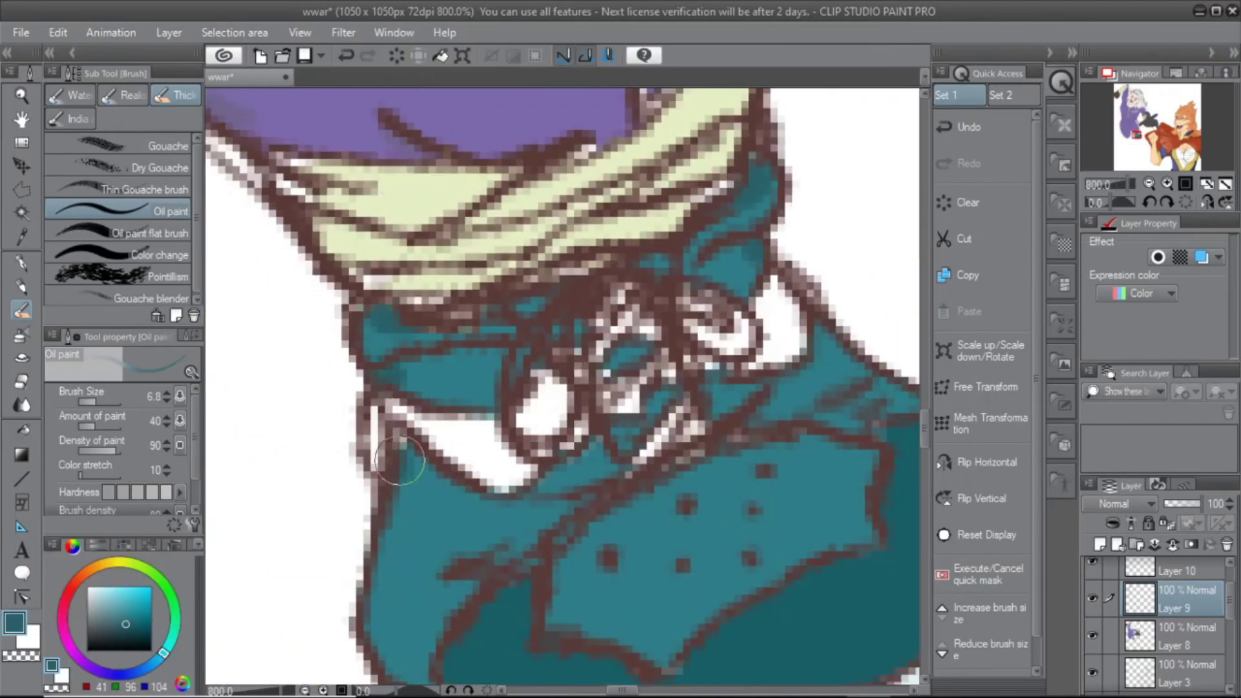
scroll(399, 460, "down", 4)
left_click_drag(517, 194, 559, 597)
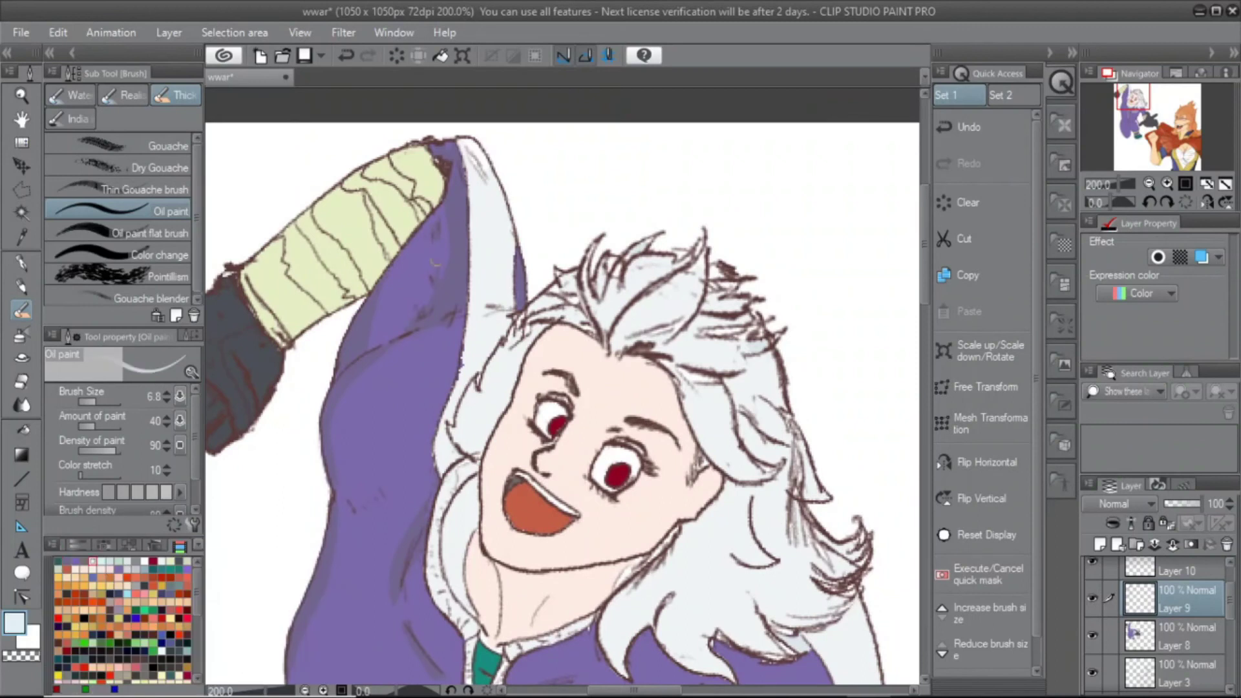
key("g")
left_click(492, 157)
key("ctrl+z")
Shade the white stripe on the raised sleeve with gray (RGB 187, 187, 187) using the Oil paint brush on Layer 9
left_click(133, 556)
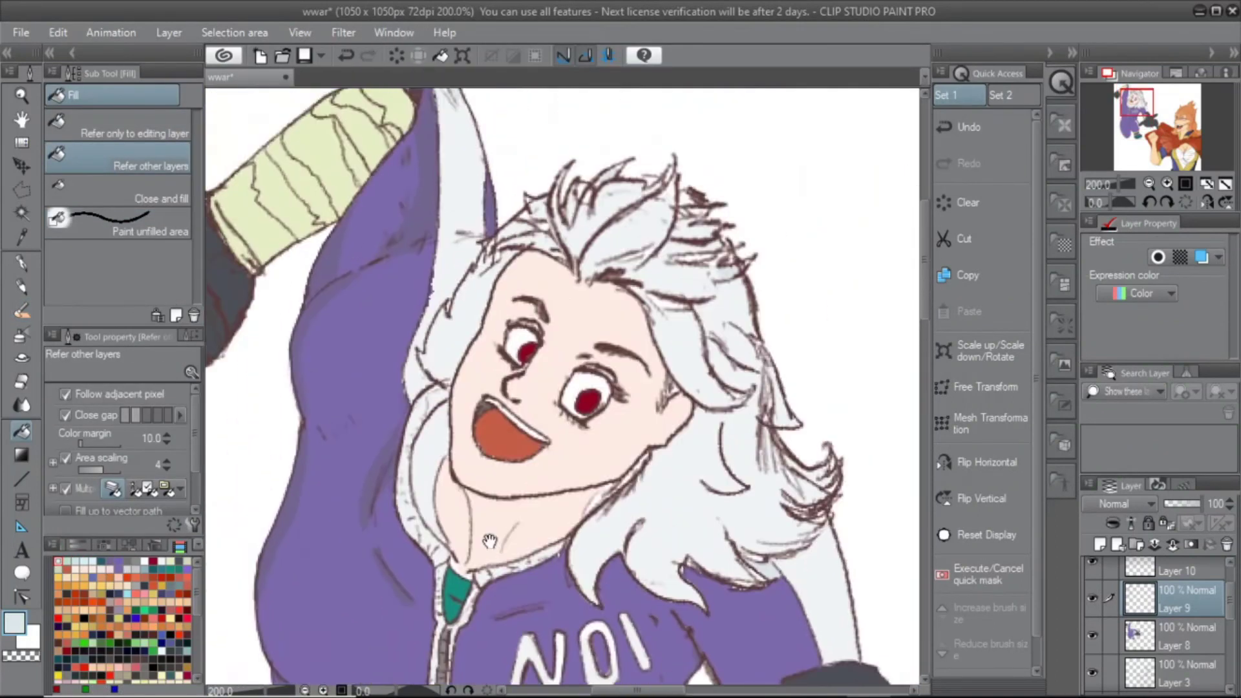
key("b")
key("ctrl+plus")
left_click_drag(481, 349, 540, 366)
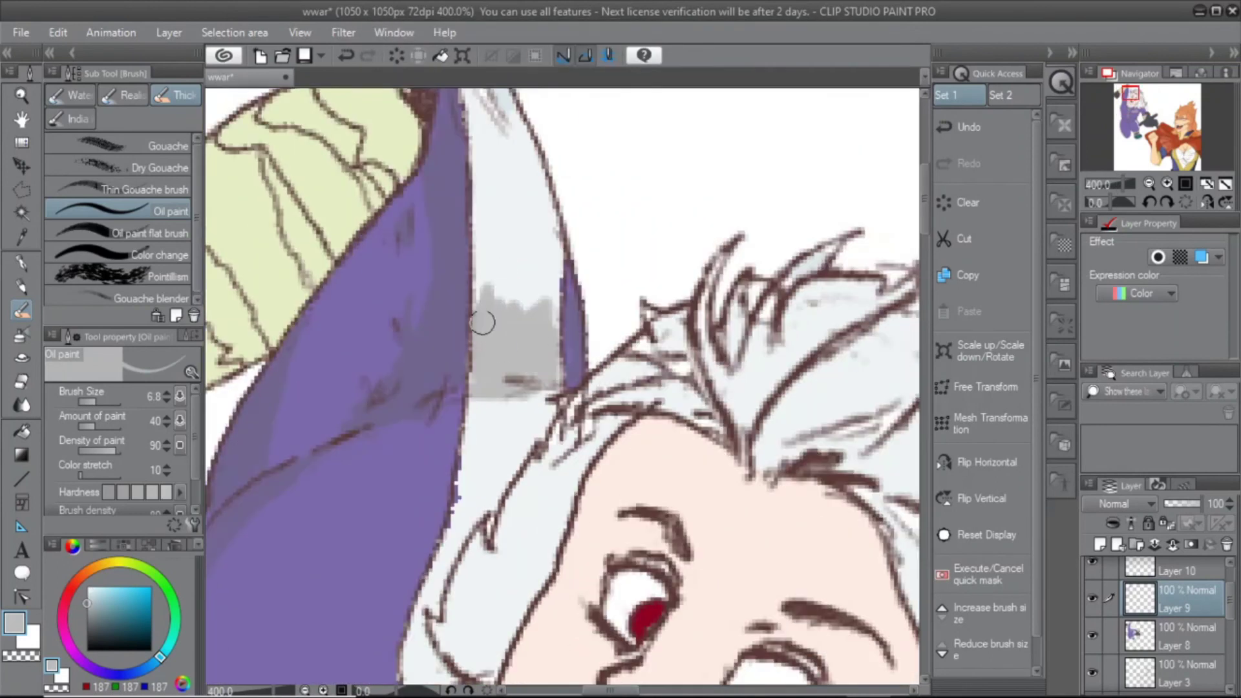
left_click_drag(481, 322, 477, 194)
scroll(526, 461, "up", 2)
scroll(580, 318, "down", 8)
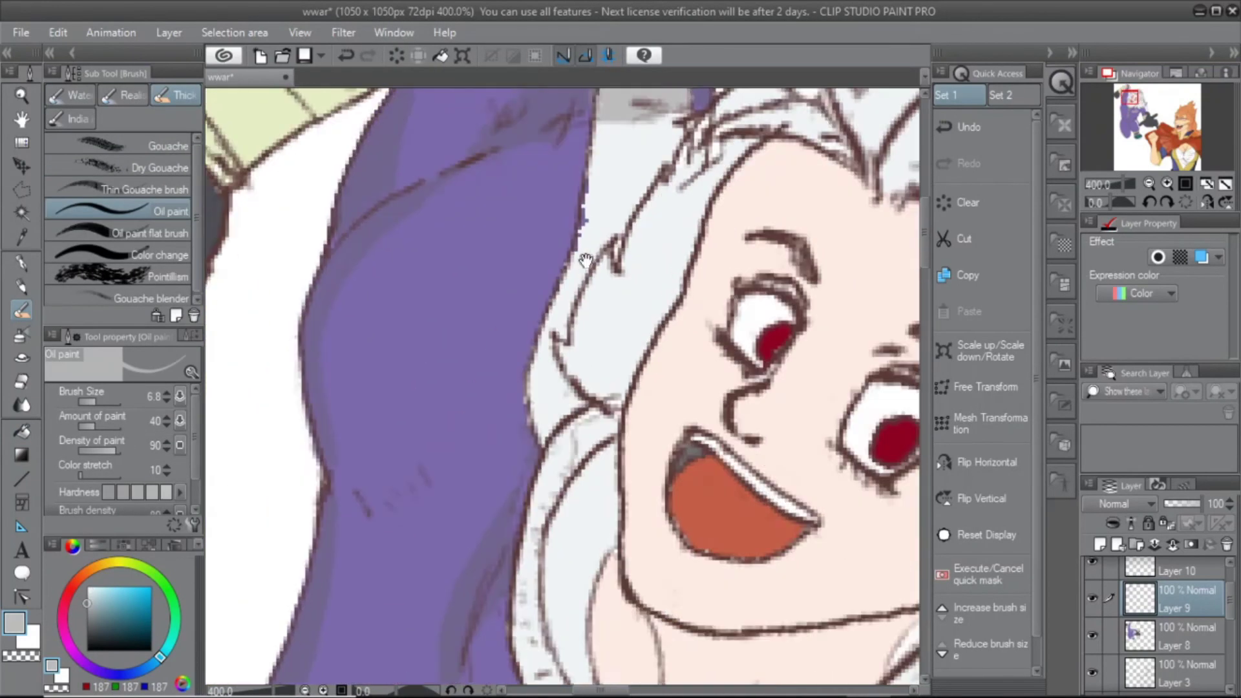
Add gray shadows to the tracksuit's white leg stripe and the inside of the hood
scroll(556, 317, "down", 10)
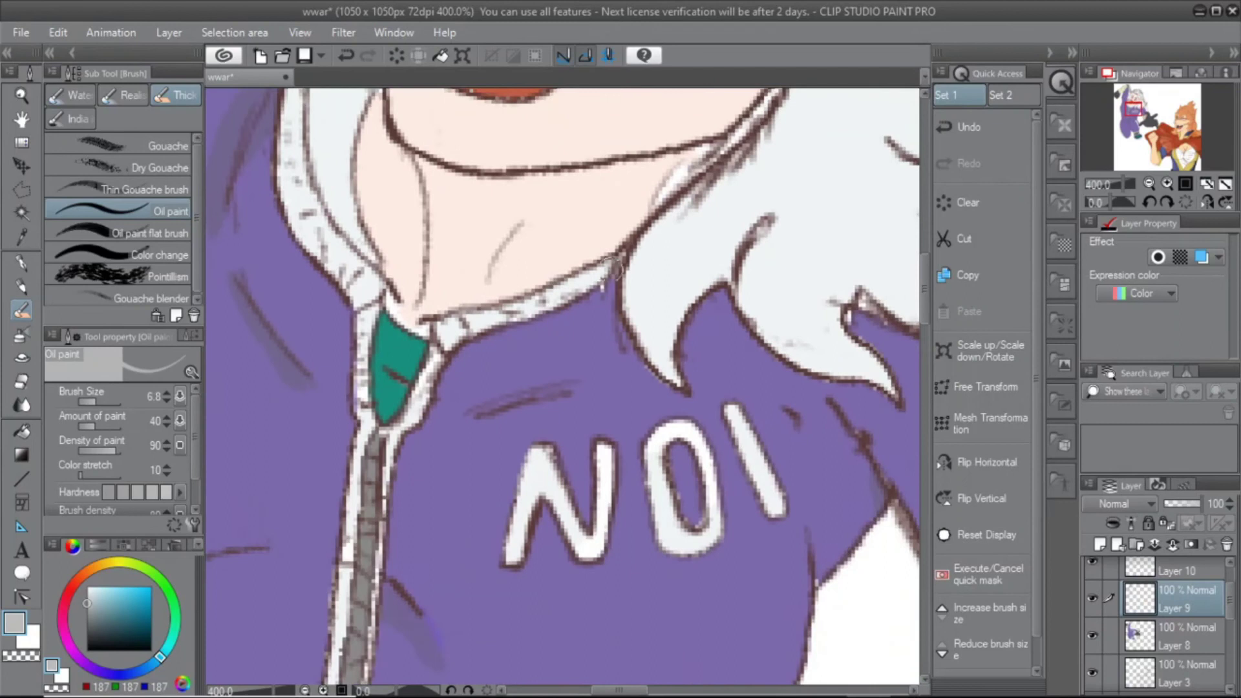
scroll(402, 477, "down", 6)
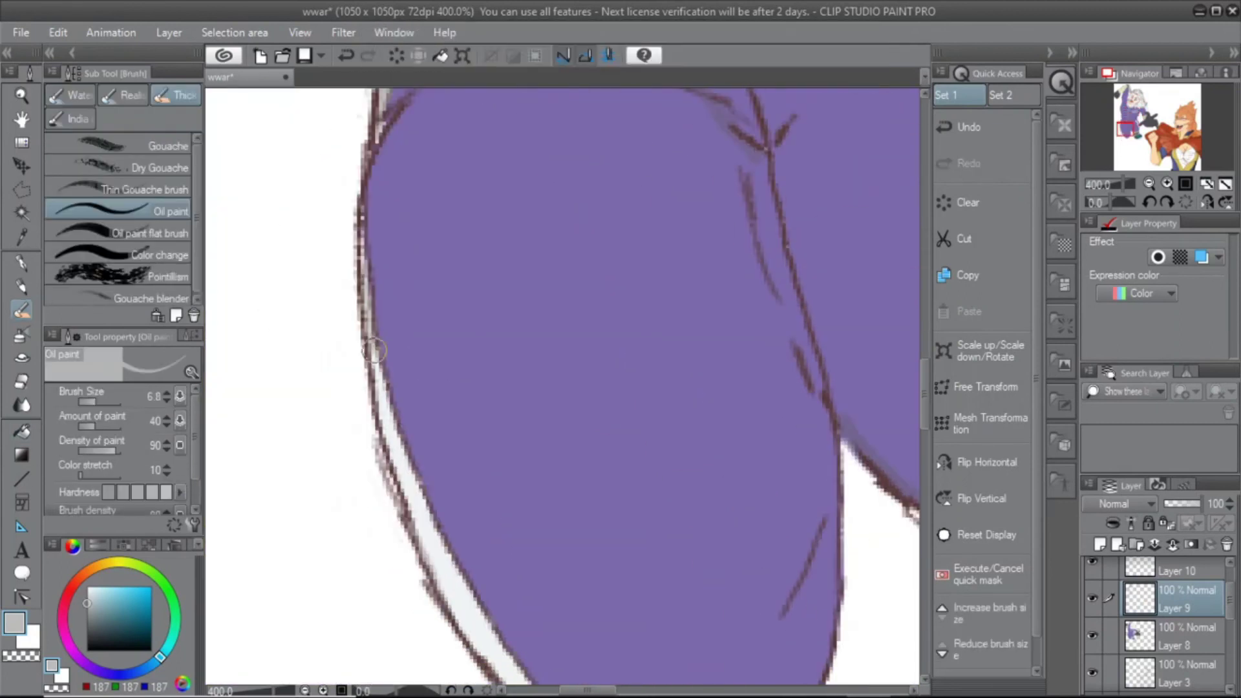
scroll(426, 525, "down", 2)
scroll(515, 427, "up", 2)
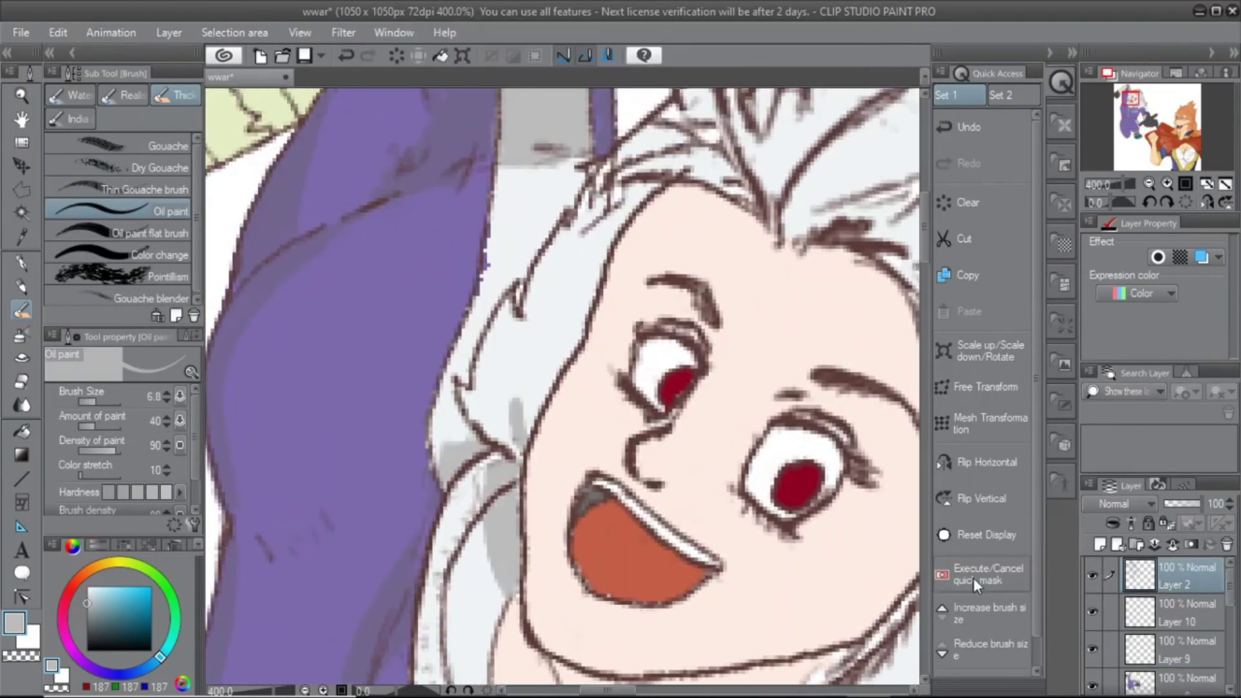
Paint gray shadows into the white hair around the face and between the top strands on Layer 9
scroll(570, 331, "up", 3)
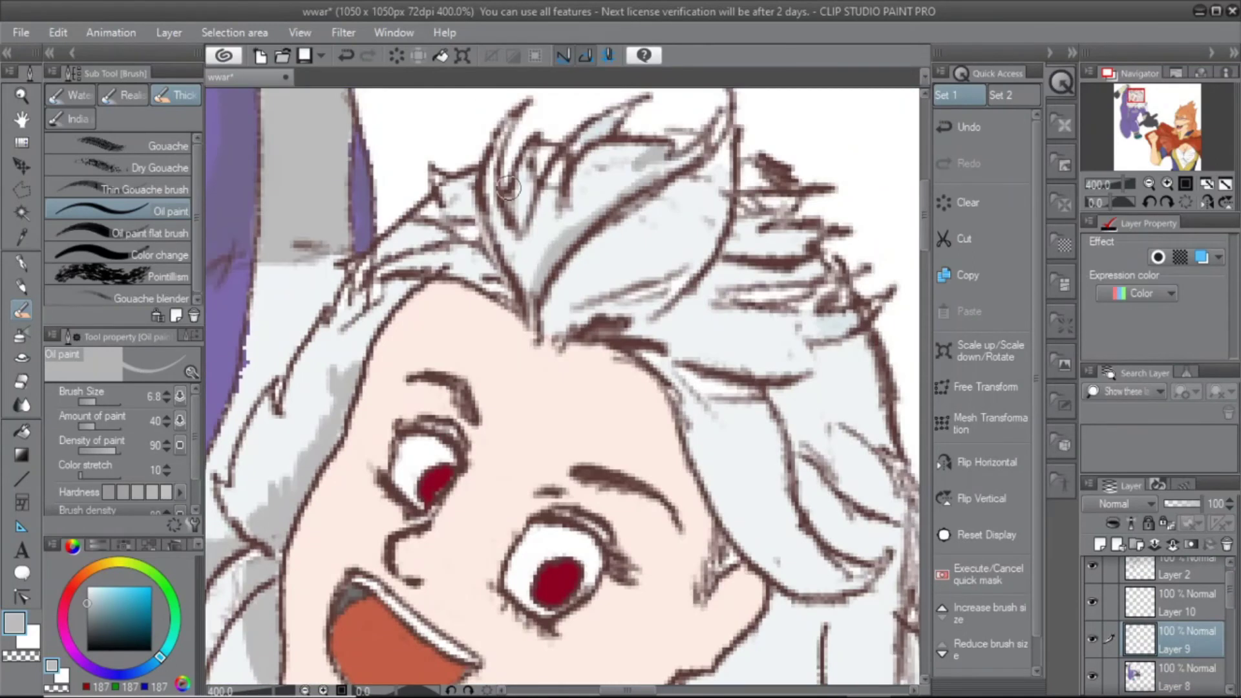
scroll(656, 368, "down", 4)
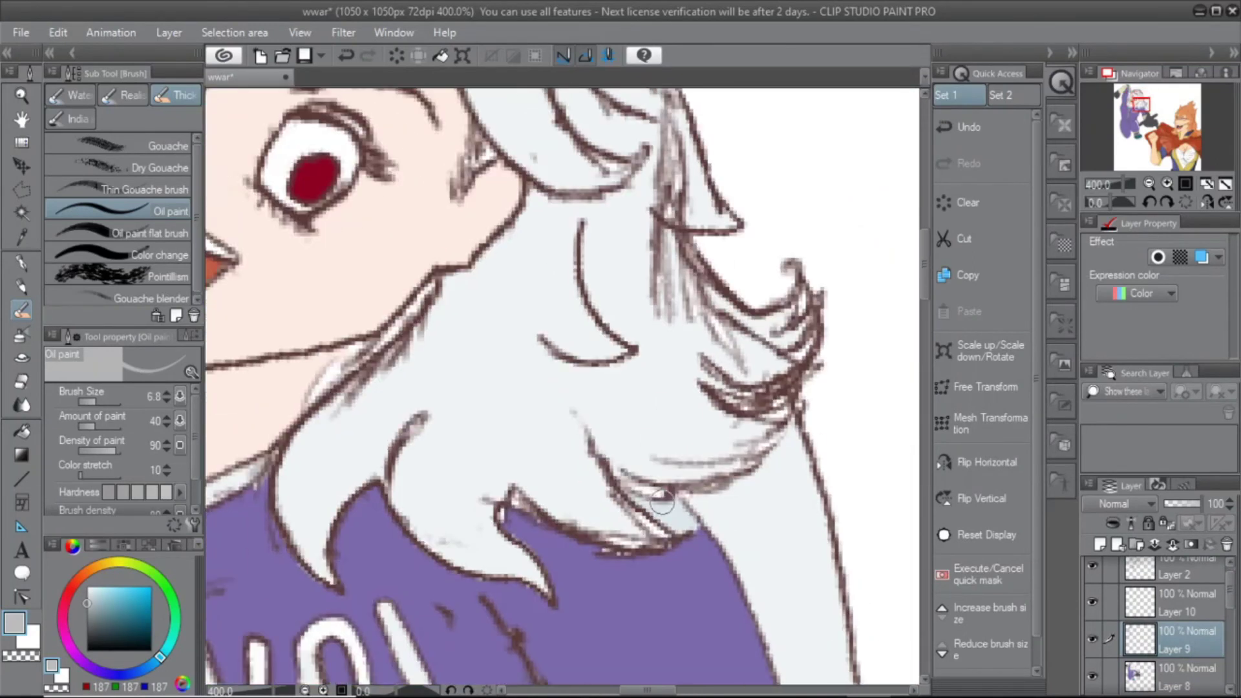
scroll(777, 319, "down", 5)
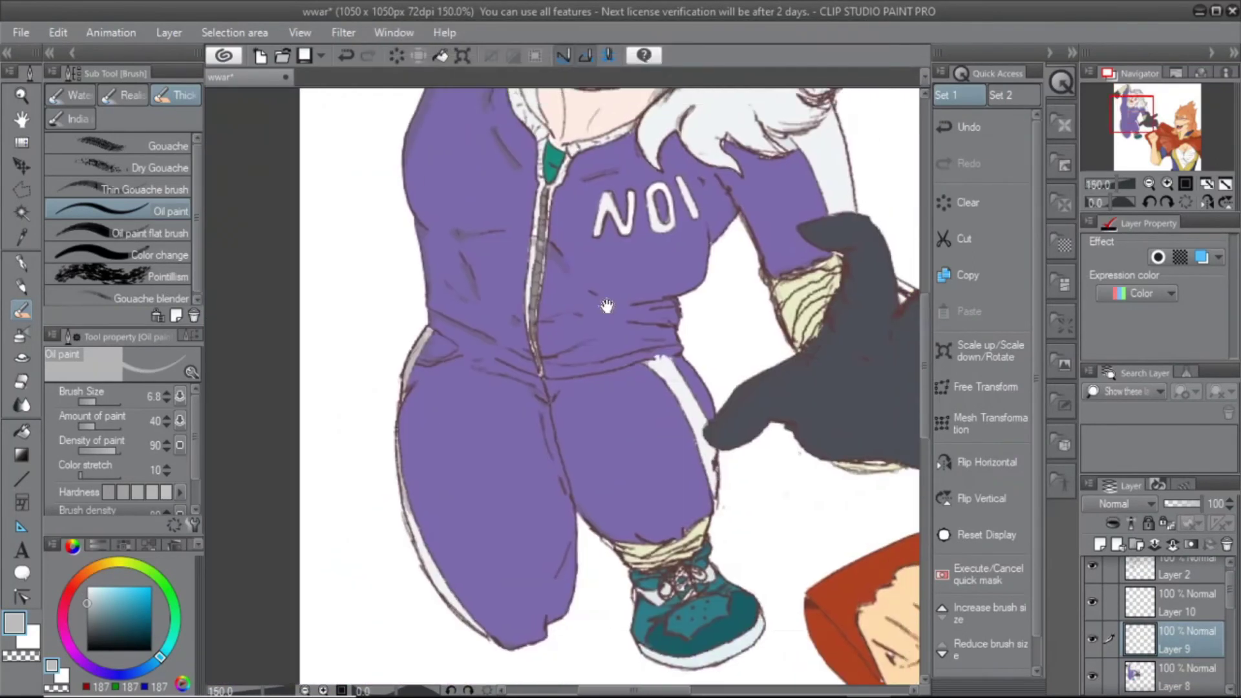
Shade the arm wraps with muted olive (RGB 183, 191, 153) on Layer 8 using the Oil paint brush
left_click_drag(637, 383, 638, 435)
scroll(646, 344, "up", 2)
scroll(647, 344, "down", 2)
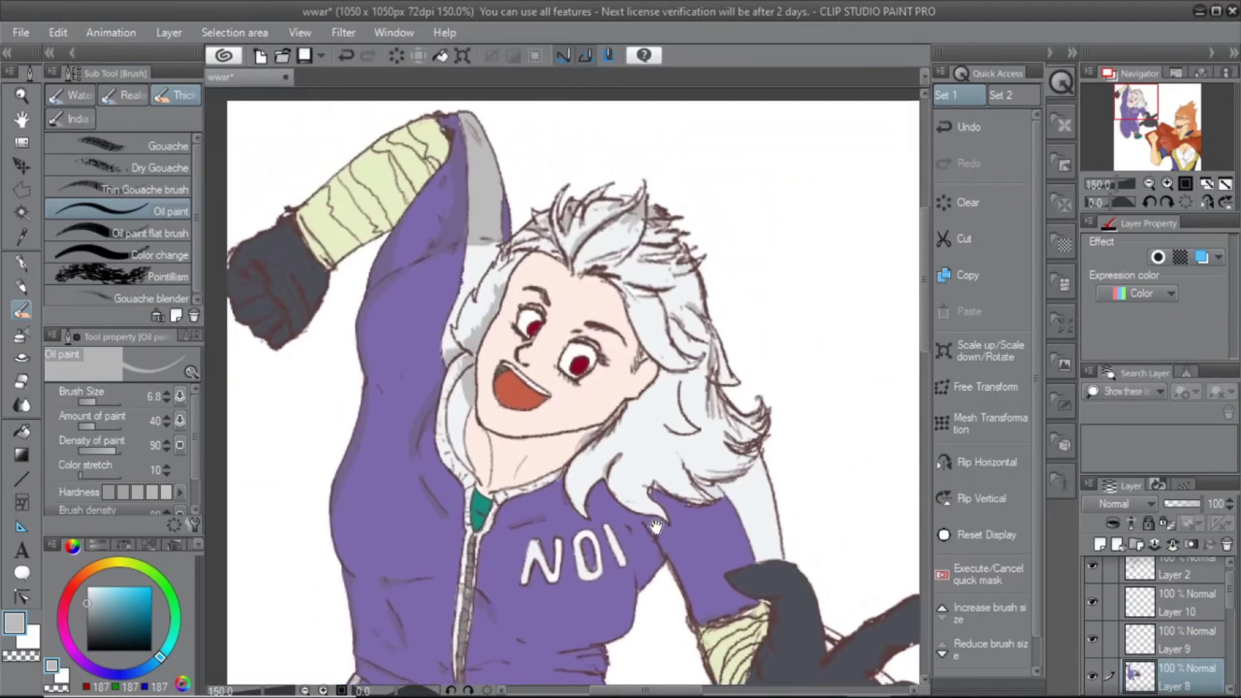
left_click(179, 545)
left_click(72, 545)
key("ctrl+plus")
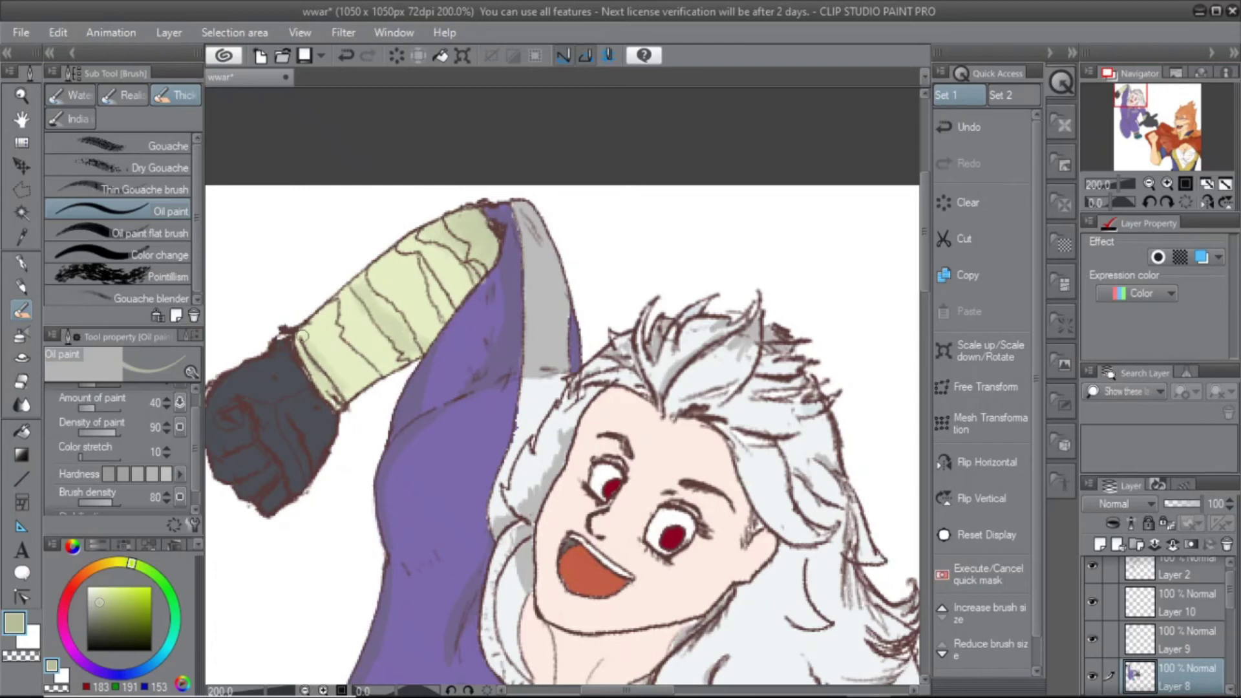
Shade the skin under the hairline with grayish beige (RGB 205, 194, 188), undoing the stroke on Layer 8 and painting on Layer 9
left_click_drag(892, 672, 756, 583)
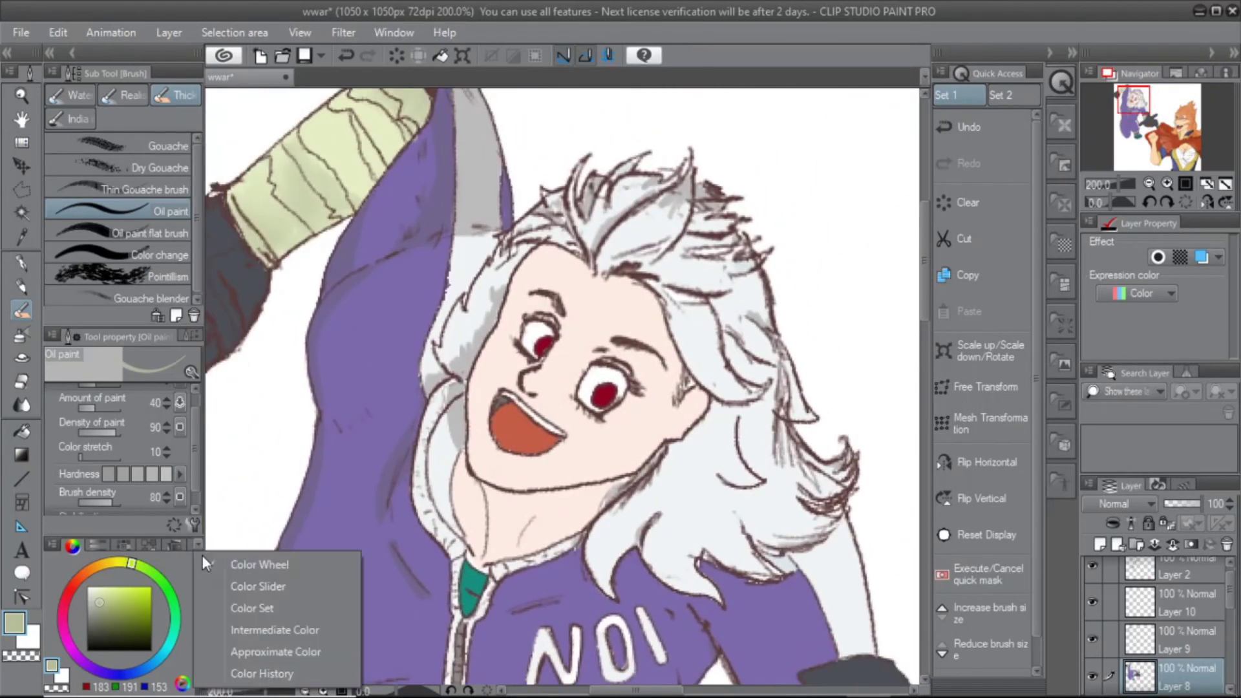
left_click(221, 566)
key("ctrl+plus")
key("ctrl+plus")
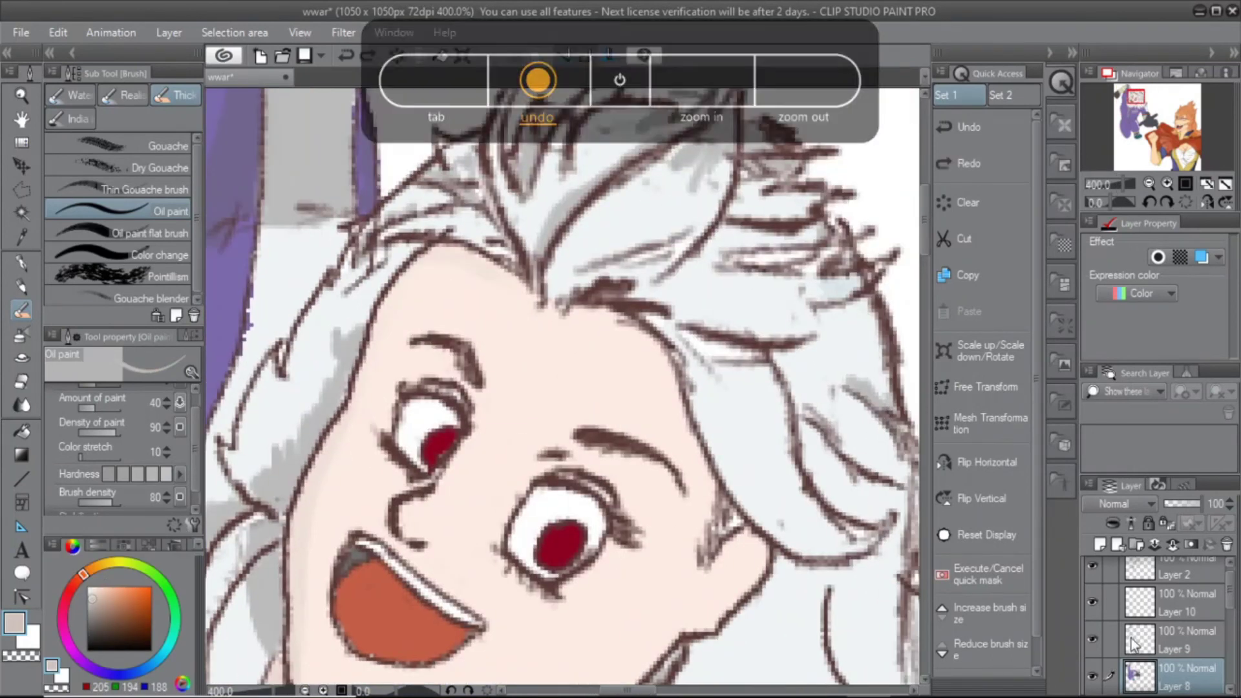
left_click(1133, 643)
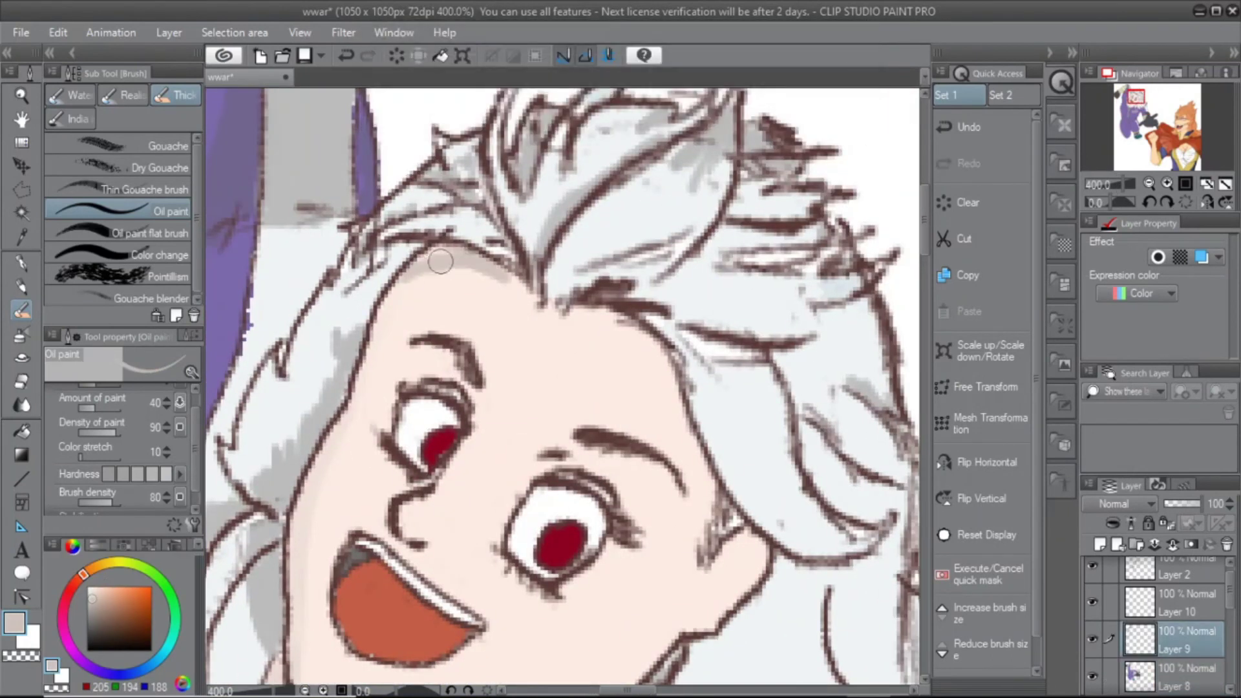
Shade the raised gloved fist with near-black gray (RGB 54, 55, 57) on Layer 9 using the Oil paint brush
key("ctrl+minus")
key("ctrl+minus")
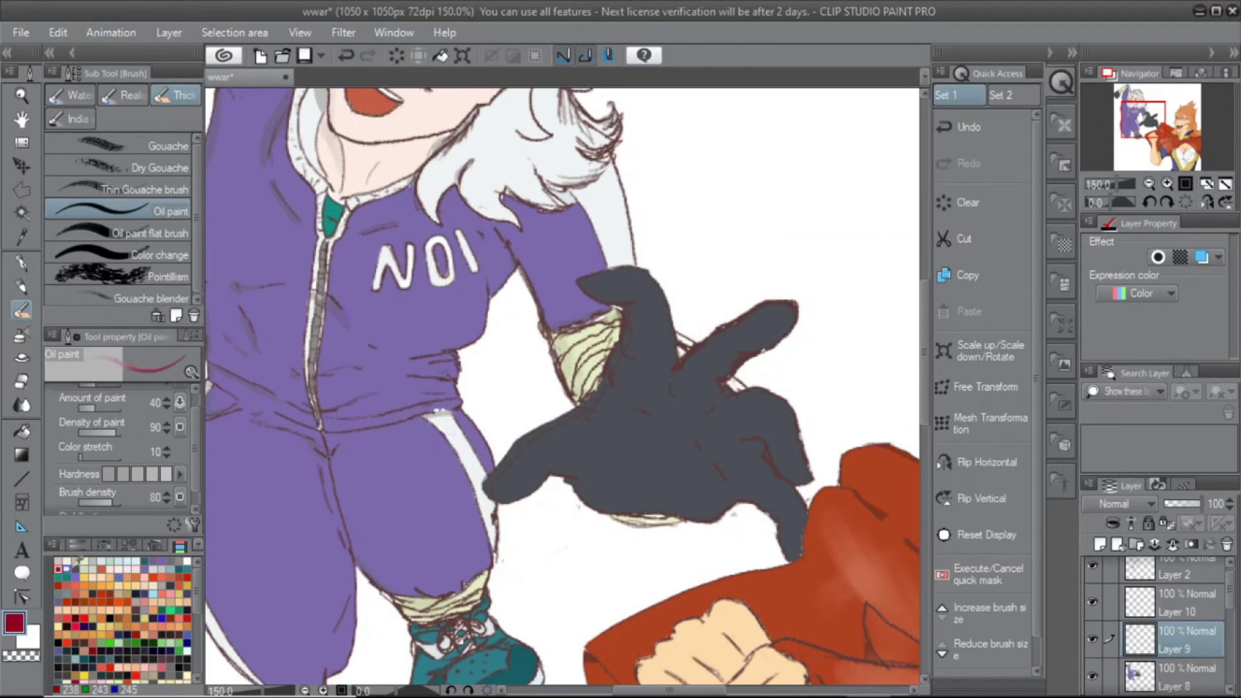
left_click(588, 385, "alt")
key("ctrl+plus")
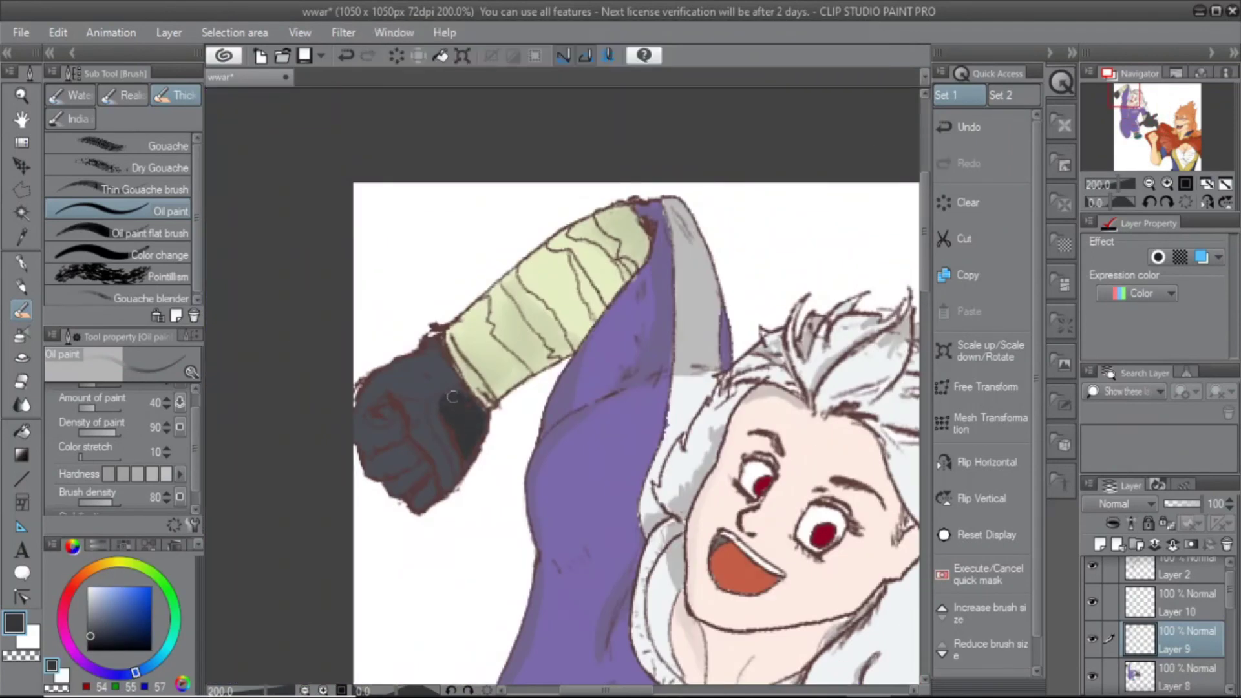
key("ctrl+minus")
key("ctrl+plus")
key("ctrl+plus")
key("ctrl+plus")
key("ctrl+plus")
key("ctrl+plus")
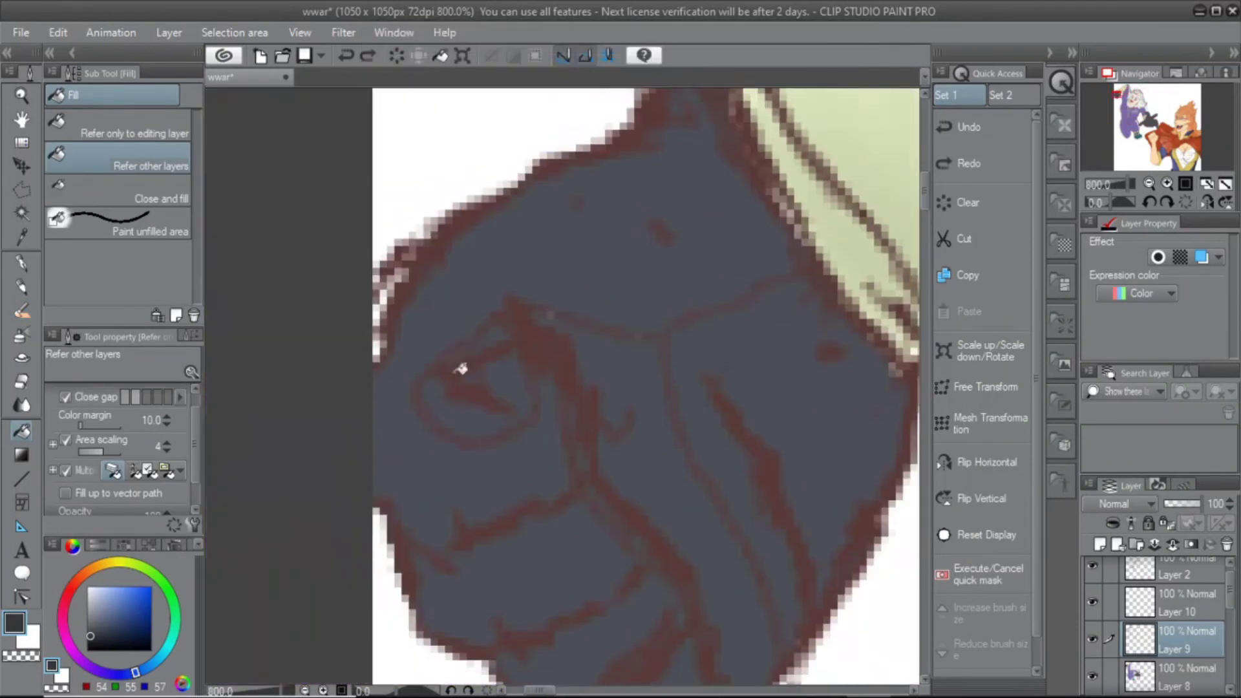
scroll(438, 390, "down", 3)
key("ctrl+minus")
key("ctrl+minus")
key("ctrl+minus")
key("ctrl+minus")
key("ctrl+minus")
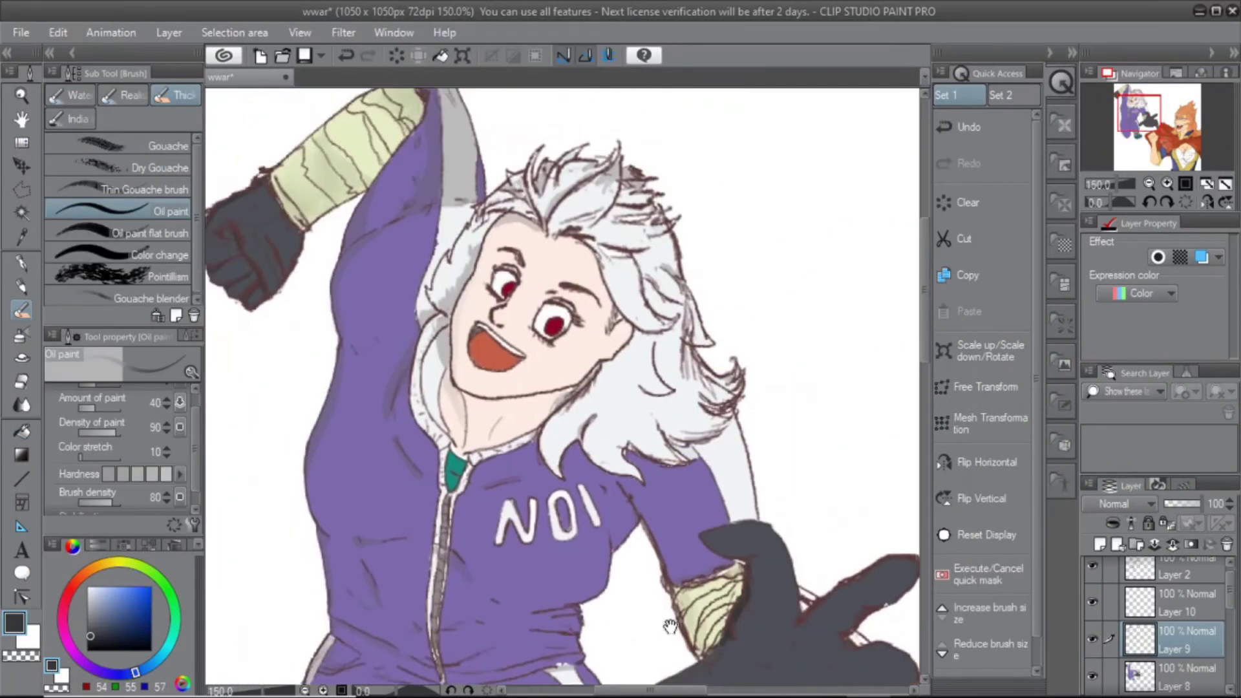
Show the flame artwork on Layer 6 and reorder the layers so Layer 10 sits below Layer 2
left_click_drag(800, 517, 853, 647)
scroll(1103, 639, "down", 2)
left_click(1092, 630)
key("ctrl+minus")
key("ctrl+minus")
key("ctrl+minus")
left_click_drag(1232, 621, 1196, 592)
left_click_drag(1187, 638, 1186, 638)
key("ctrl+z")
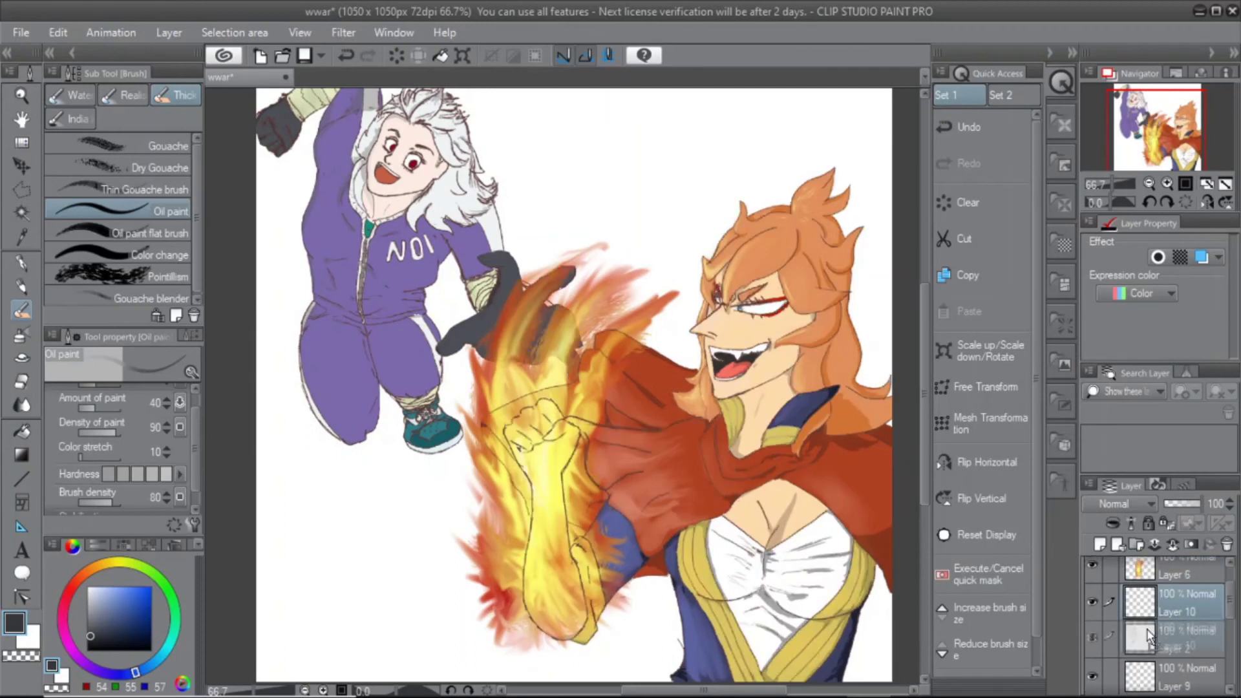
left_click_drag(1149, 636, 1149, 637)
Try to paint a light purple (RGB 190, 171, 237) highlight on the jacket's chest with the Oil paint brush
scroll(346, 101, "up", 3)
left_click_drag(498, 512, 518, 510)
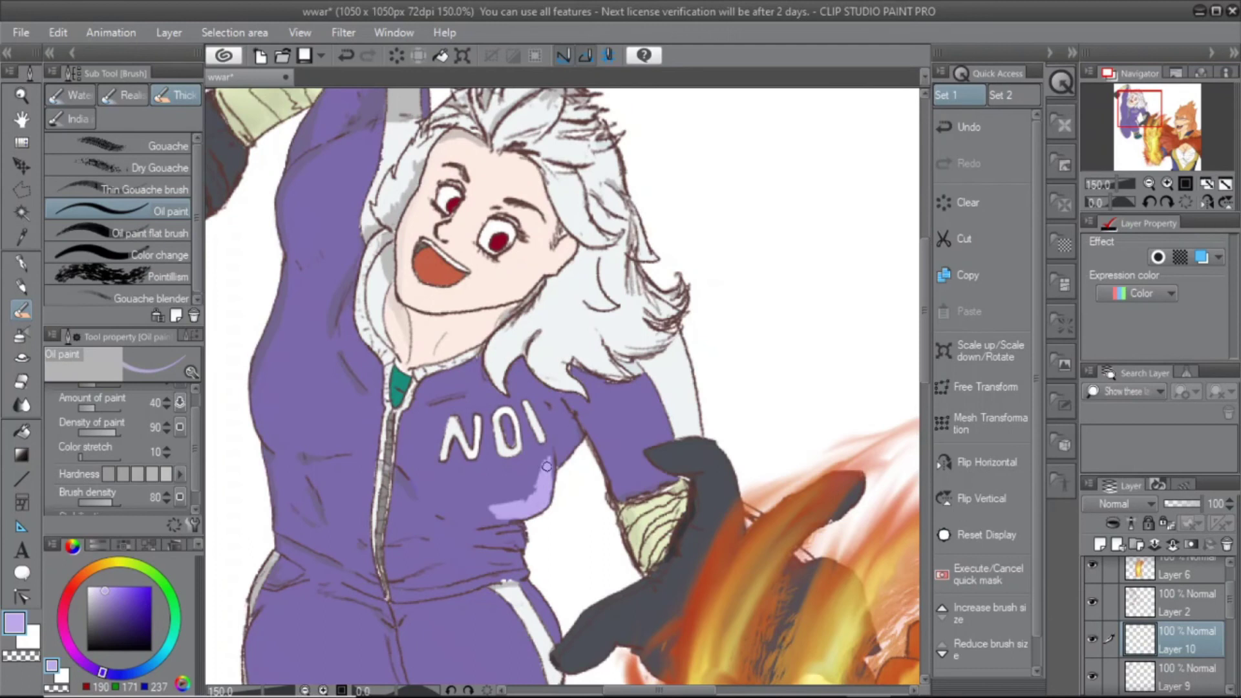
key("ctrl+z")
key("ctrl+z")
Paint light purple highlights on the tracksuit's chest and thighs on Layer 10 with the Lighter ink brush at size 5.5
left_click(72, 118)
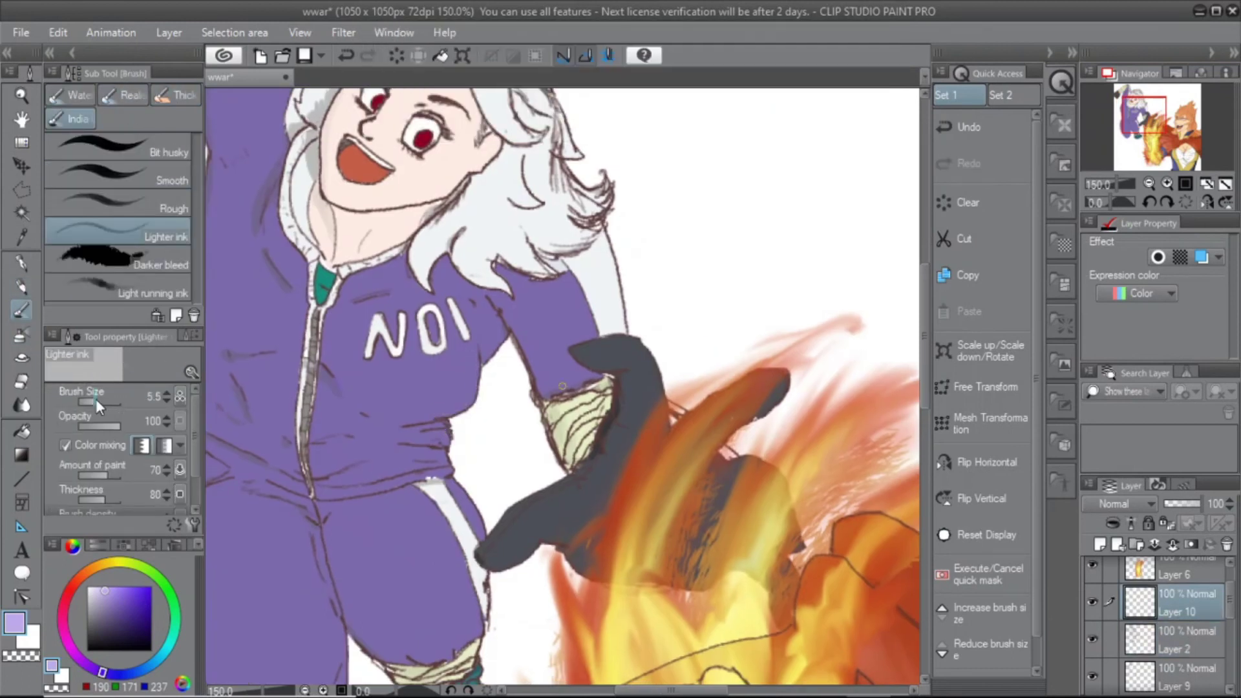
left_click_drag(460, 353, 551, 182)
key("ctrl+y")
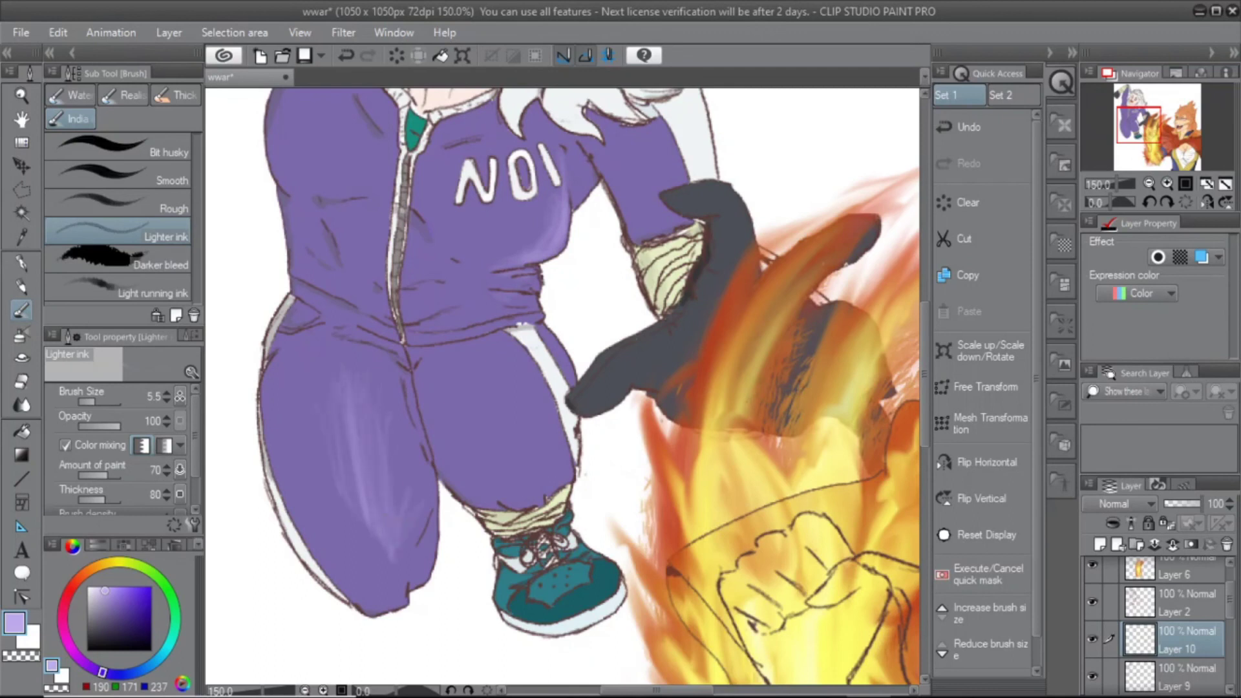
scroll(665, 554, "up", 5)
scroll(309, 497, "down", 3)
Soften the tracksuit highlights on Layer 10 with the Blur tool at size 30
key("j")
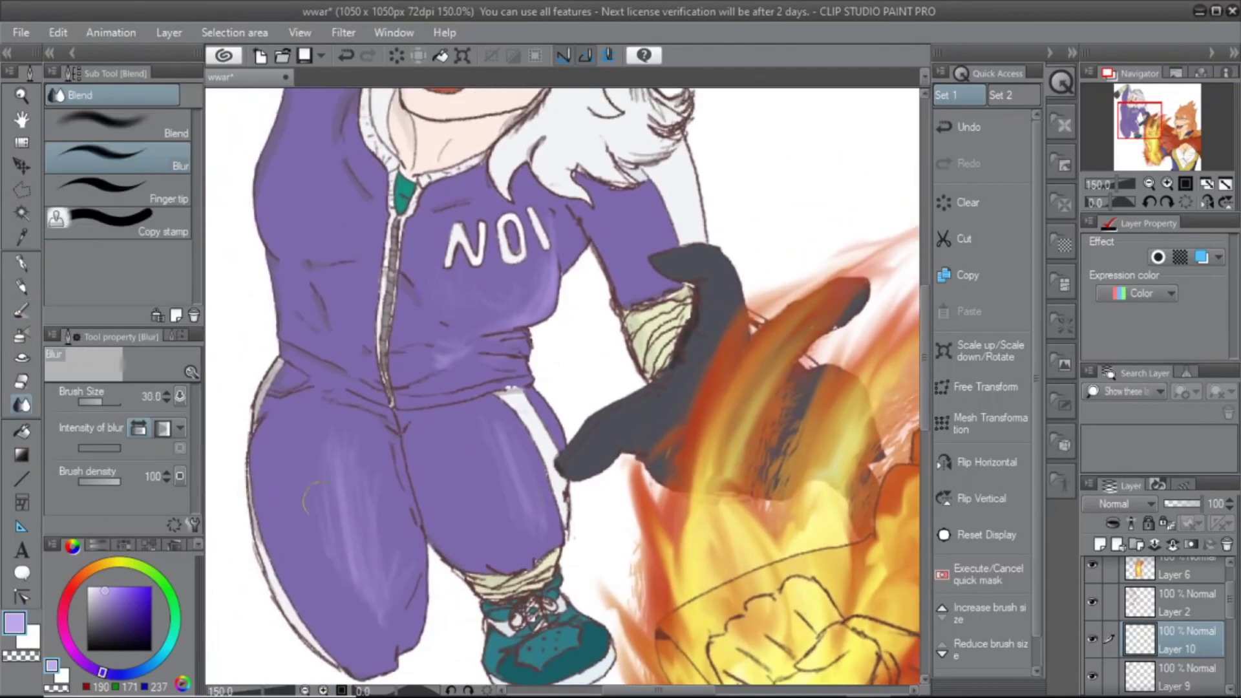
scroll(499, 294, "up", 3)
scroll(499, 294, "down", 3)
Hide Layer 6, highlight the open glove in blue-gray (RGB 96, 104, 122) with Lighter ink on Layer 10, and blur the strokes
mouse_move(646, 419)
left_mouse_down()
mouse_move(551, 536)
mouse_move(487, 401)
left_mouse_up()
left_click(179, 545)
key("b")
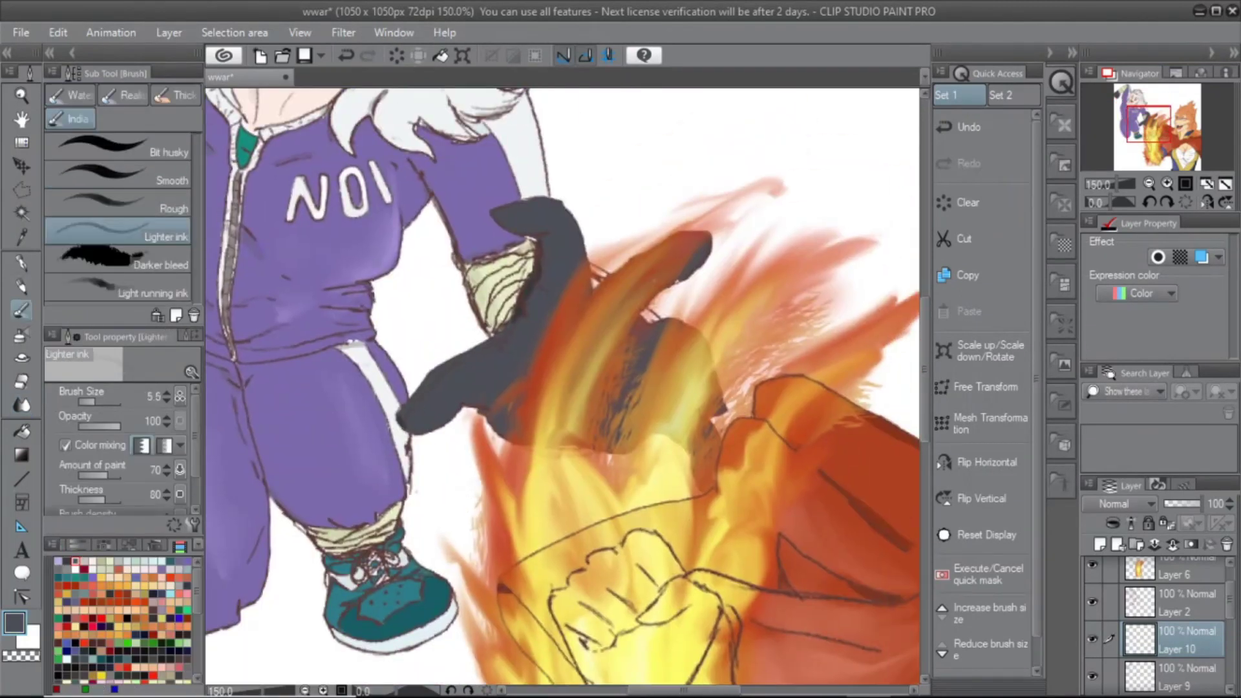
left_click(72, 545)
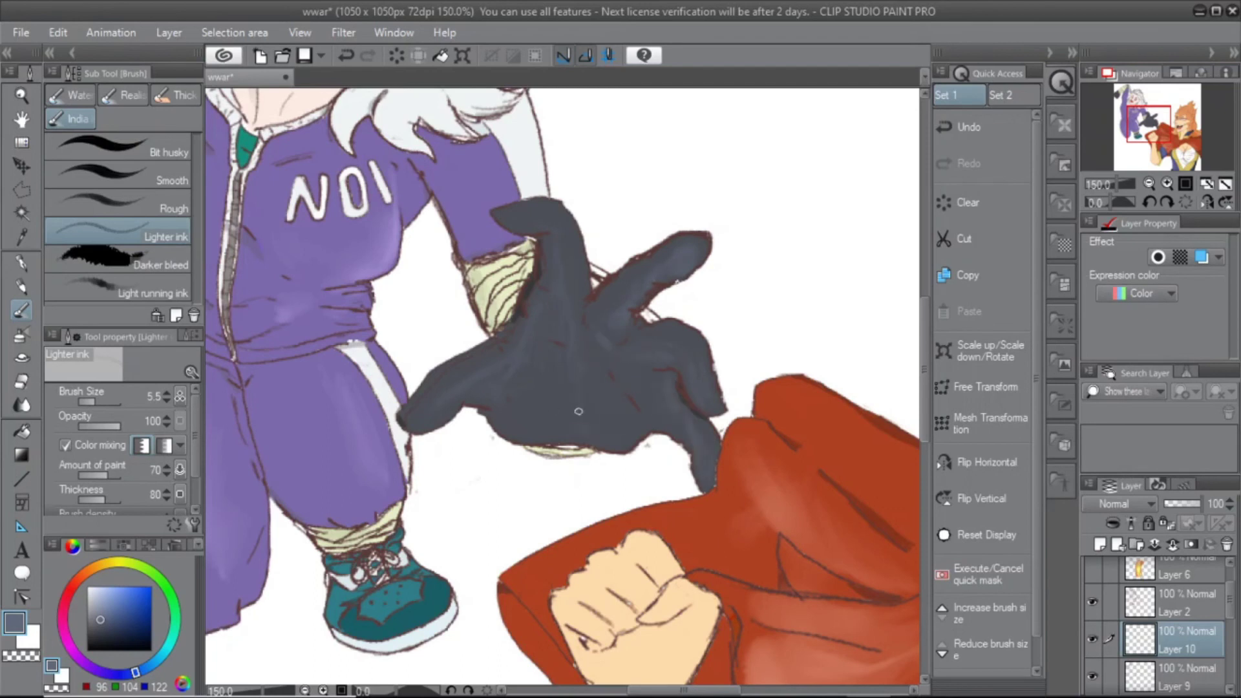
key("j")
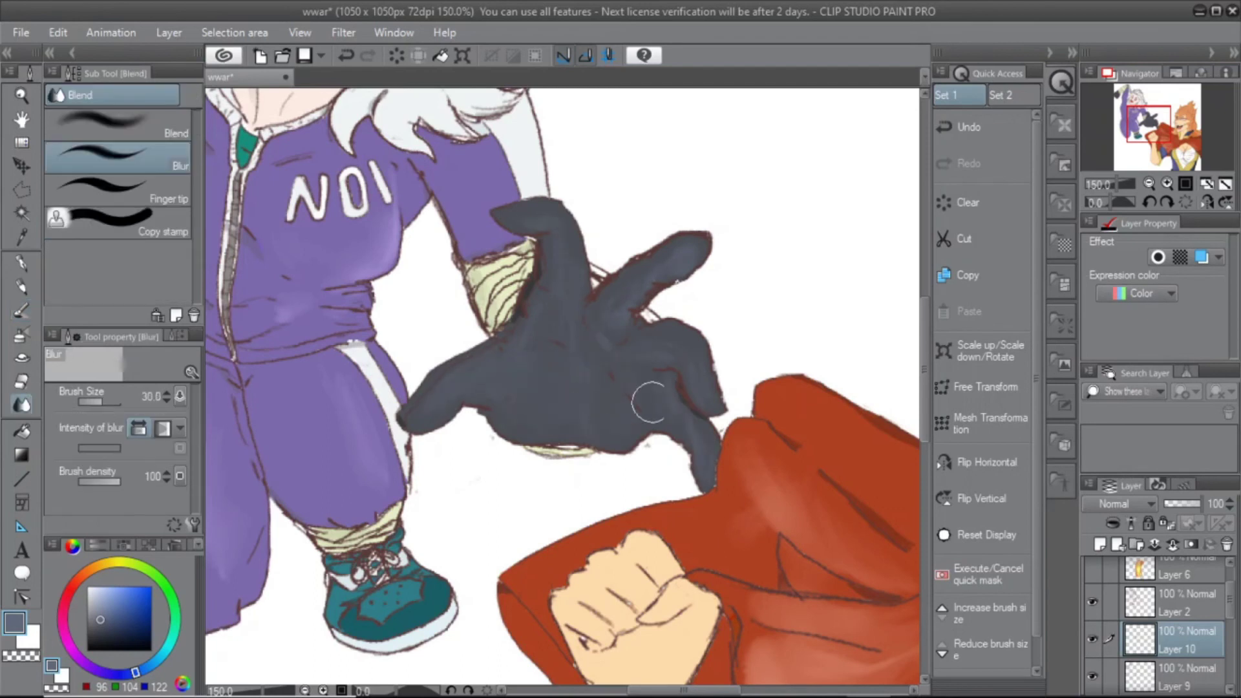
Add lighter blue-gray (RGB 117, 123, 140) highlights to the open glove with Lighter ink on Layer 10, and soften them with Blur
left_click_drag(474, 435, 609, 554)
key("b")
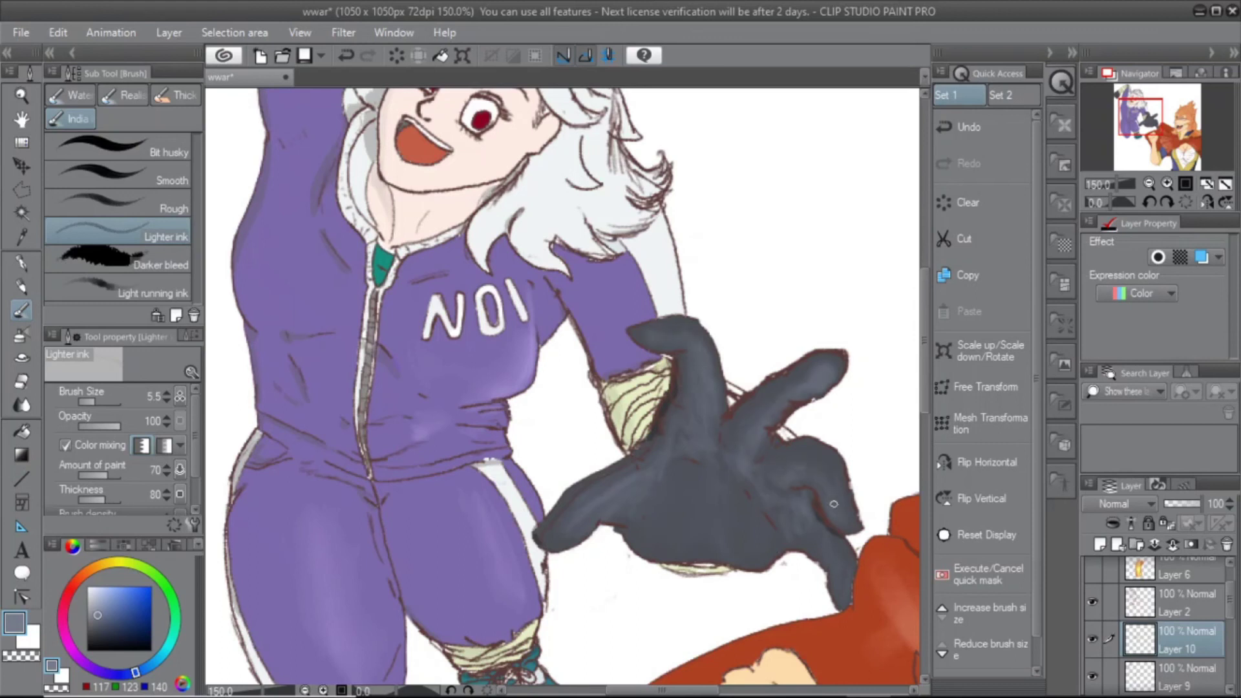
key("j")
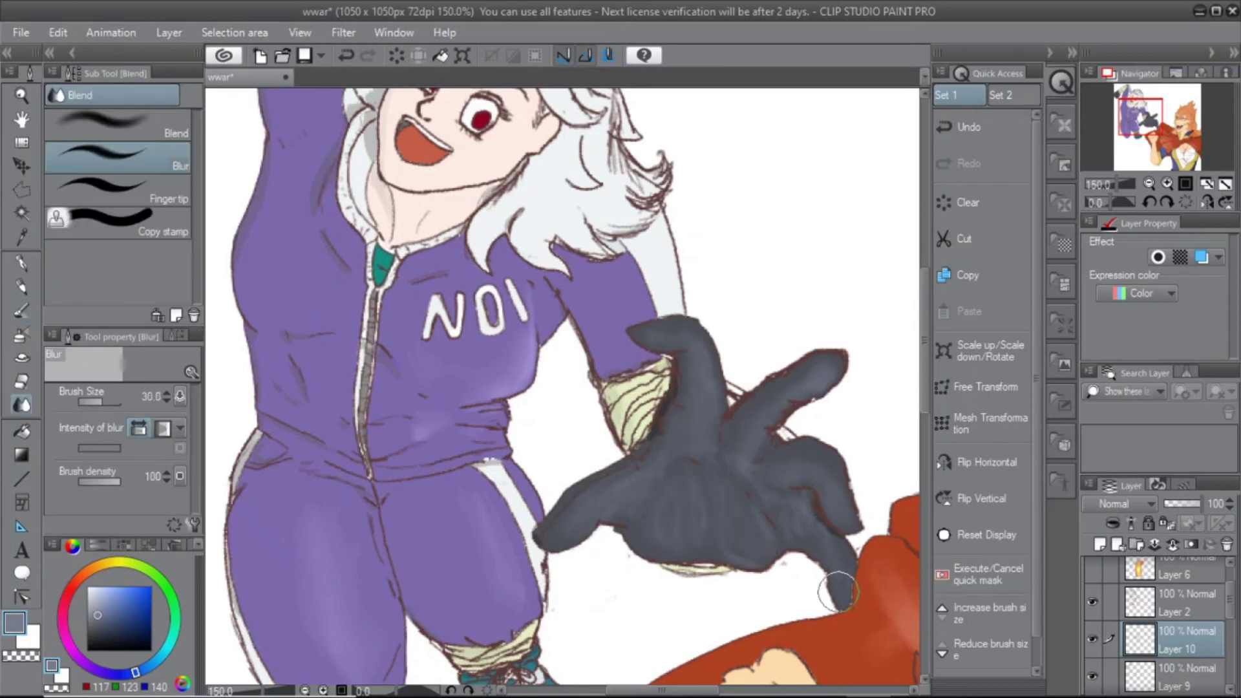
Highlight the outstretched arm's purple sleeve in light purple (RGB 190, 171, 237) with Lighter ink, and blur the strokes at size 30
mouse_move(926, 574)
left_mouse_down()
mouse_move(971, 661)
mouse_move(1000, 661)
left_mouse_up()
key("b")
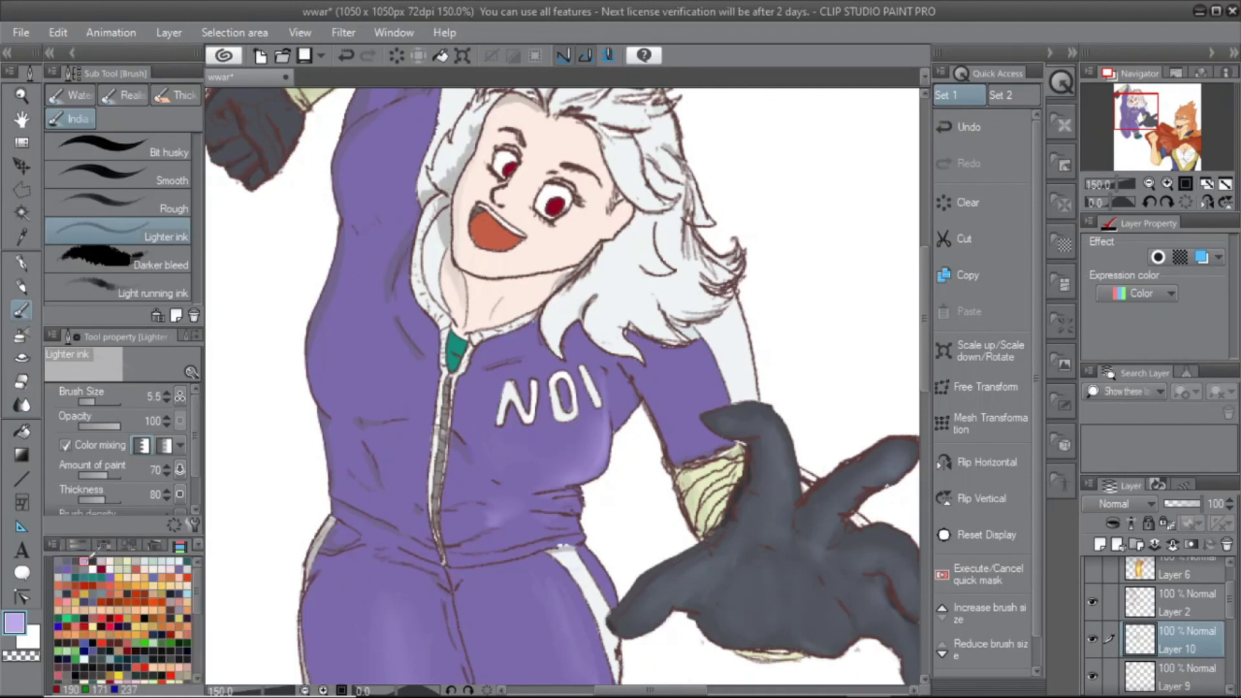
left_click_drag(683, 397, 665, 446)
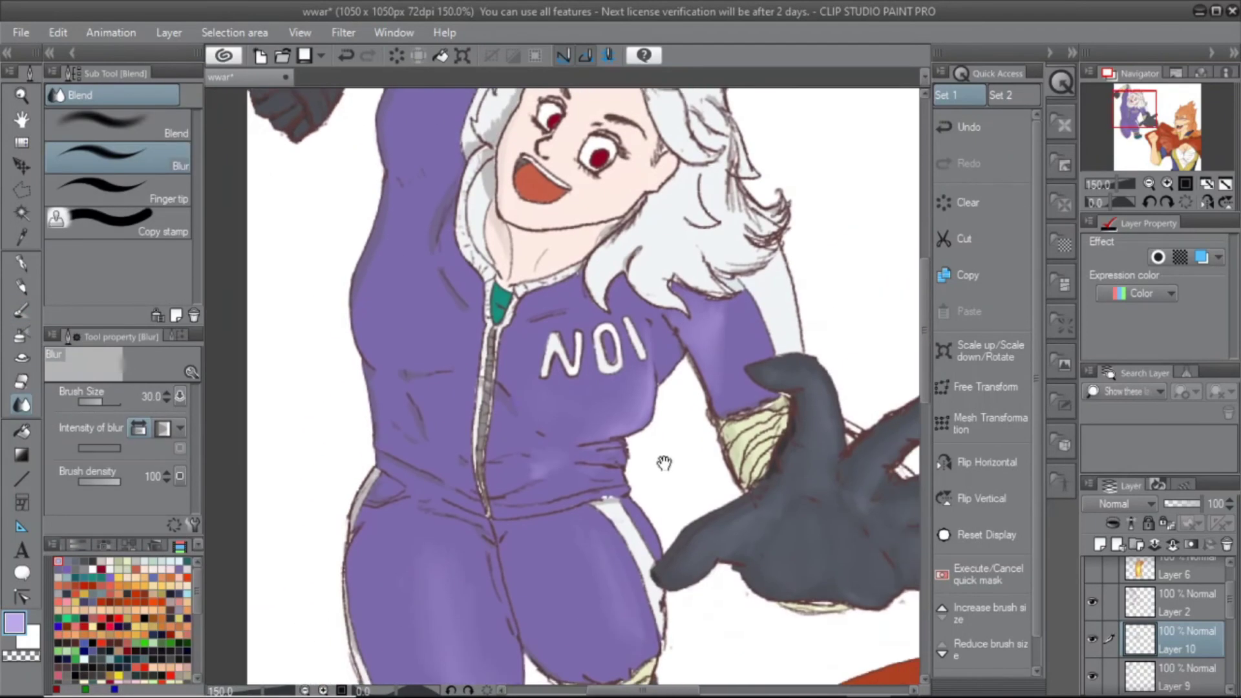
Tint the white hair pale blue (RGB 198, 229, 237) with Lighter ink at size 29.6, and blend it with Finger tip at 19.4
key("b")
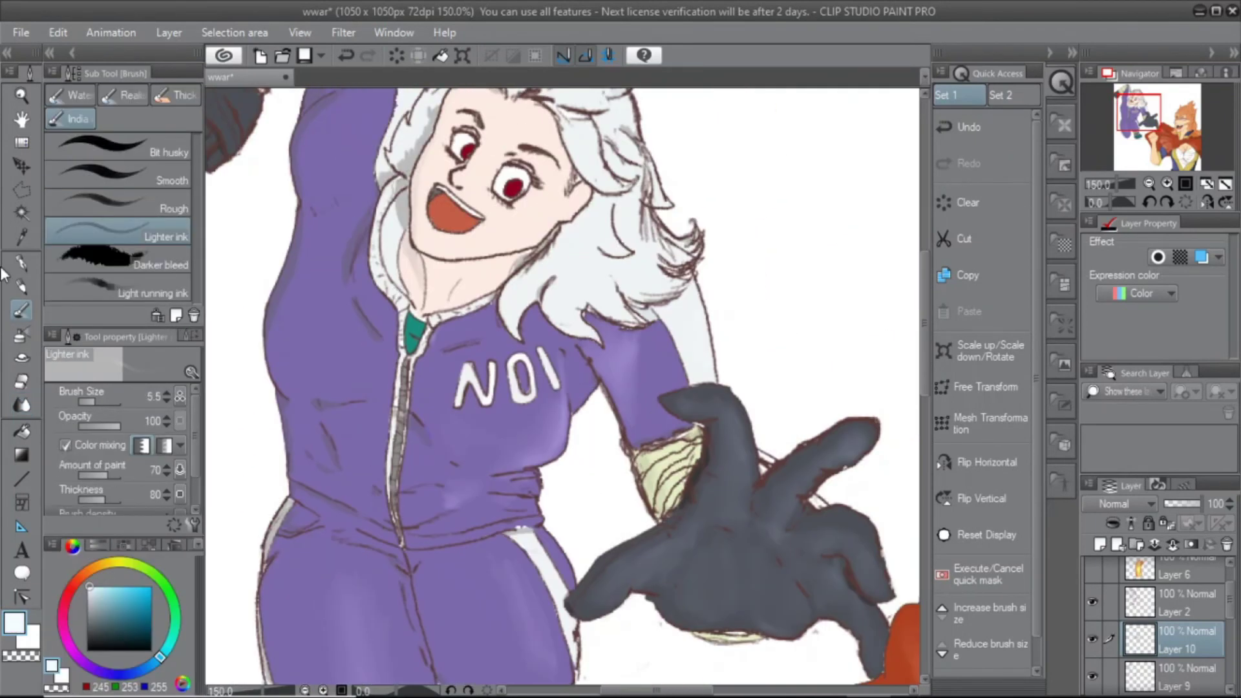
scroll(610, 374, "down", 4)
scroll(608, 368, "up", 6)
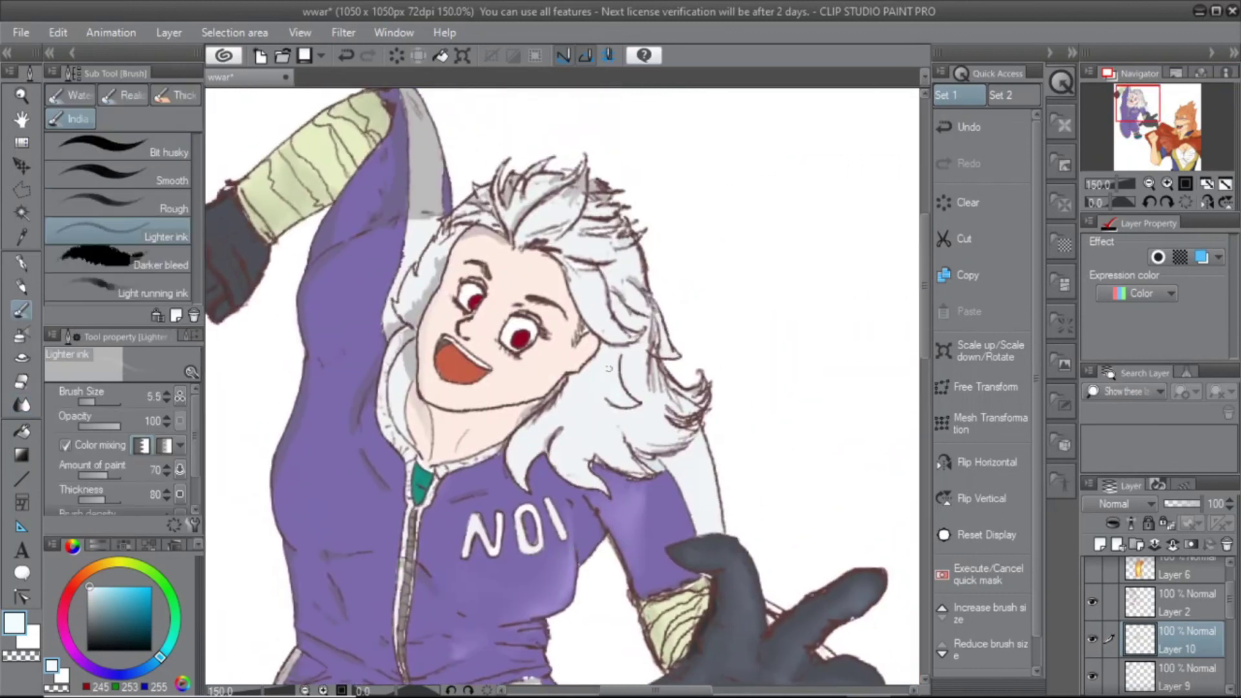
scroll(608, 368, "up", 5)
left_click_drag(95, 402, 106, 402)
scroll(804, 499, "down", 3)
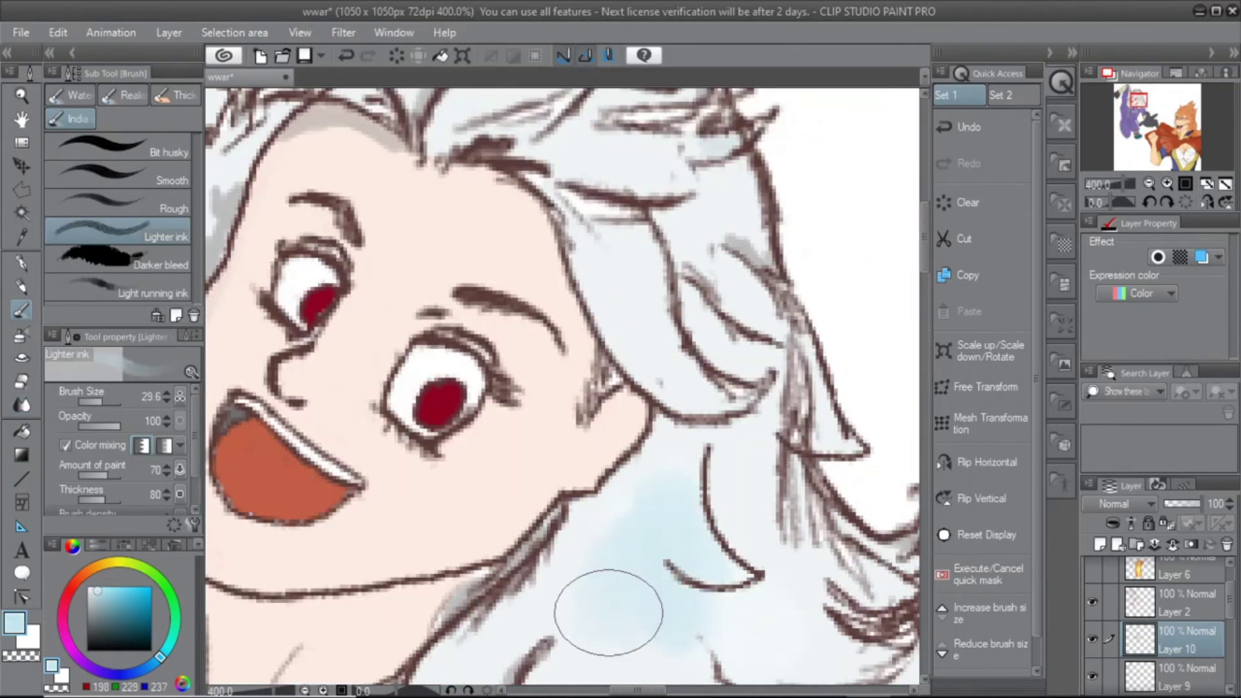
scroll(643, 404, "down", 3)
key("j")
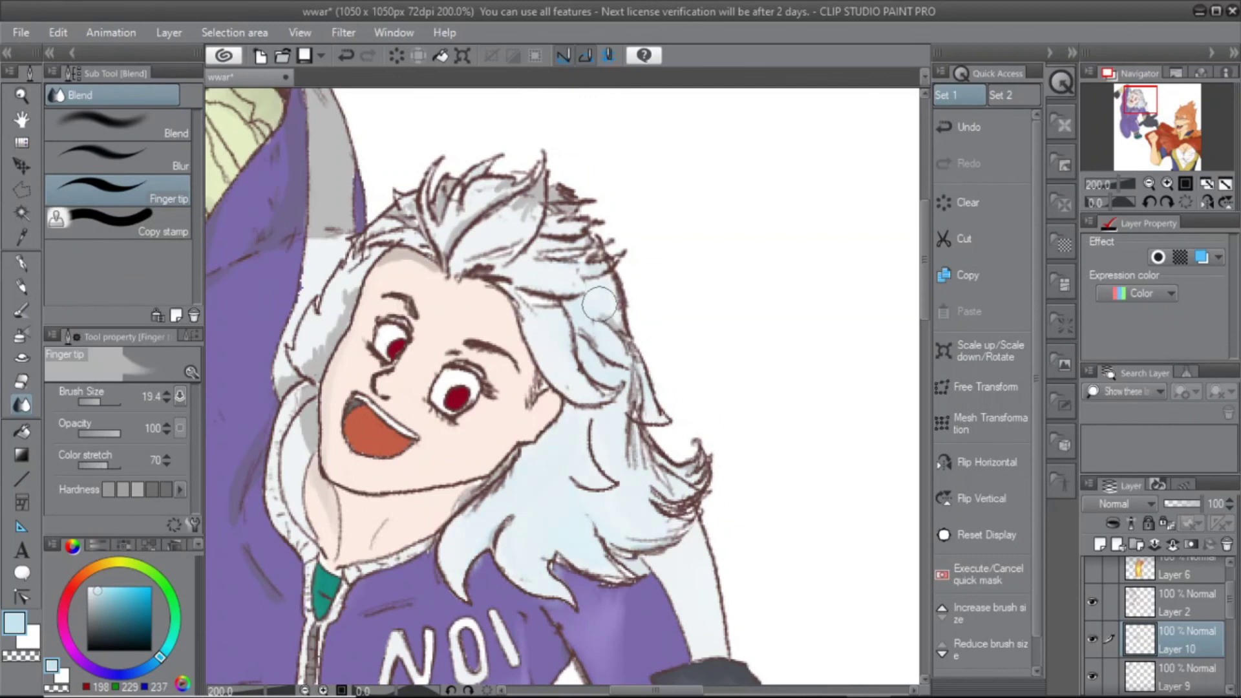
left_click_drag(478, 520, 511, 405)
Paint soft peach tones on the white-haired character's face and neck with Lighter ink on Layer 10, and blend them
key("b")
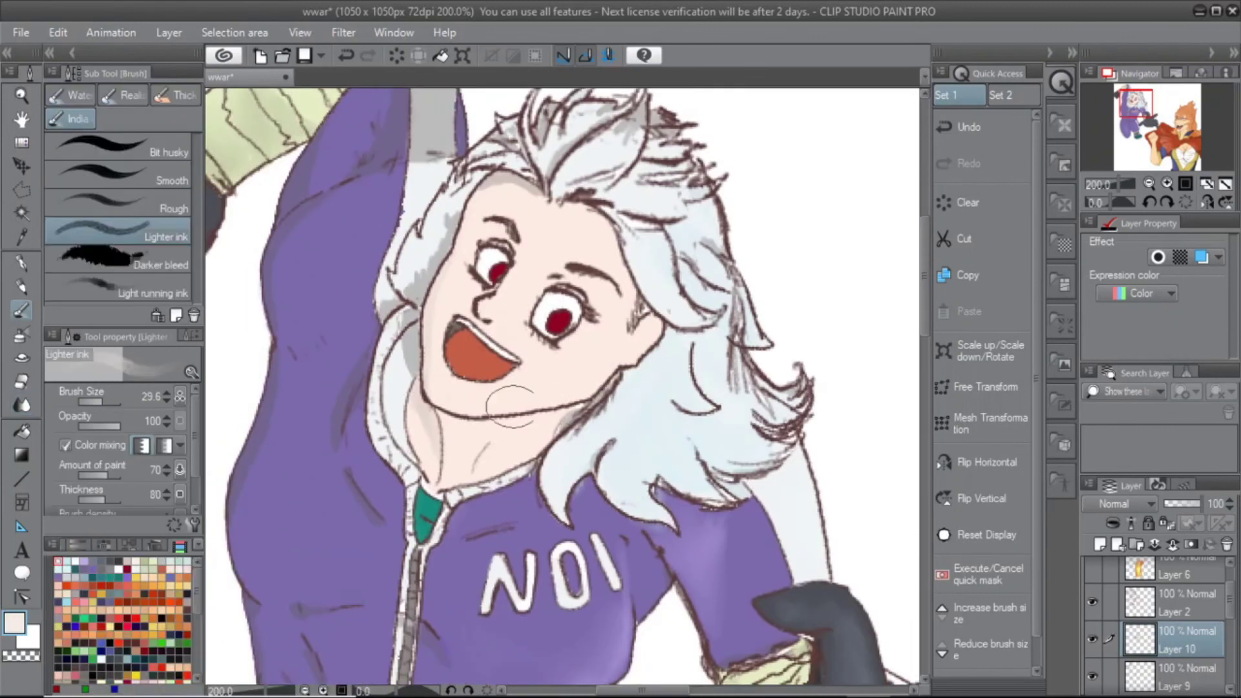
key("j")
mouse_move(281, 365)
left_mouse_down()
mouse_move(296, 113)
mouse_move(296, 407)
left_mouse_up()
Draw black pupils in both red eyes on Layer 9 with the Real G-Pen at size 2.4
key("p")
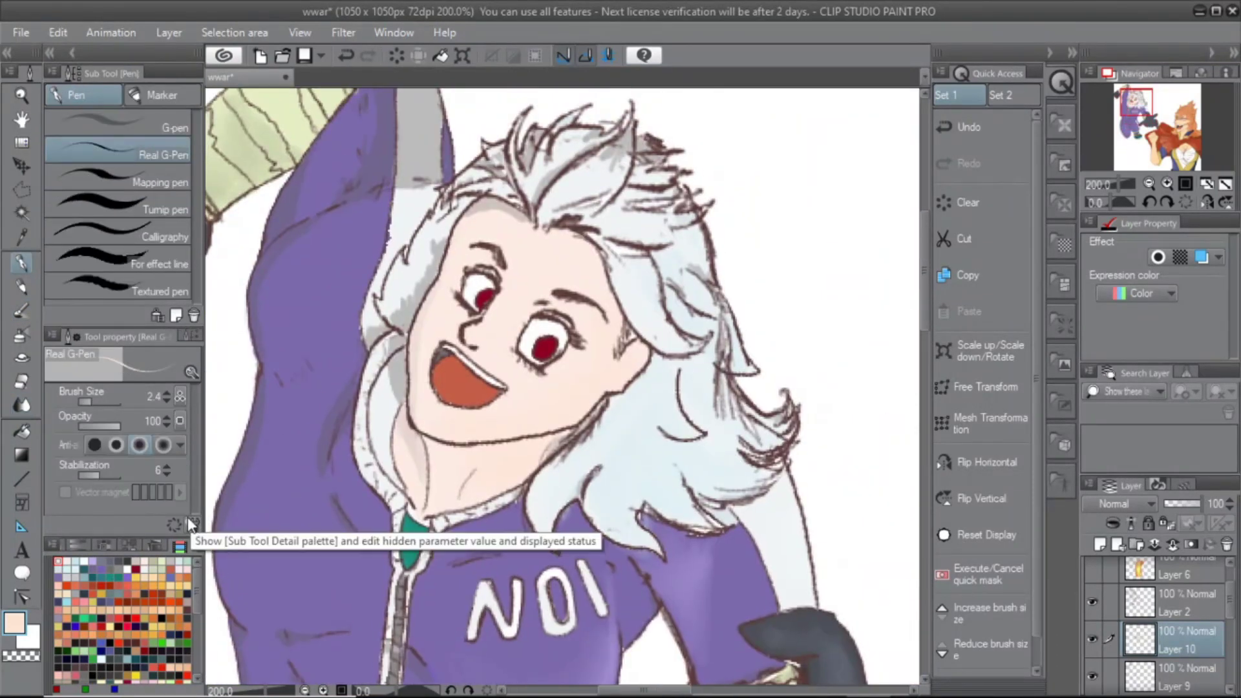
key("ctrl+plus")
key("alt+bracketright")
left_click(72, 545)
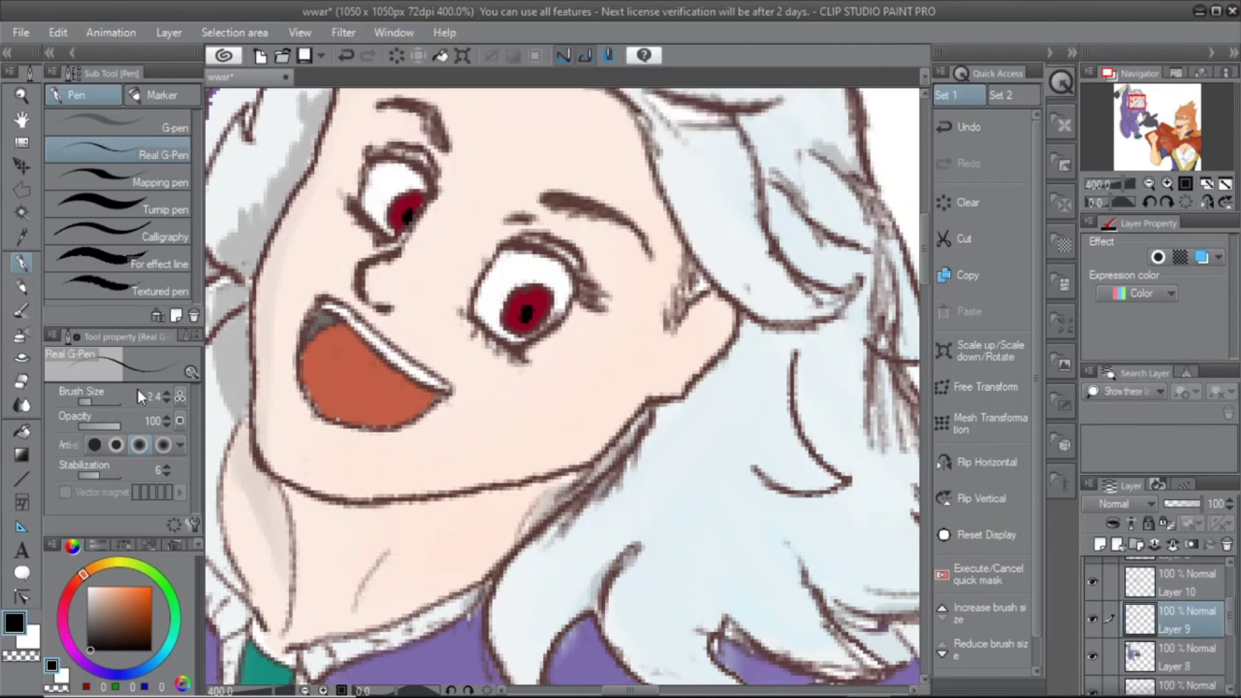
Shade the irises in dark red (RGB 97, 5, 27) on Layer 9 with the Oil paint brush at size 6.8
left_click(122, 545)
left_click(153, 617)
key("b")
left_click(73, 545)
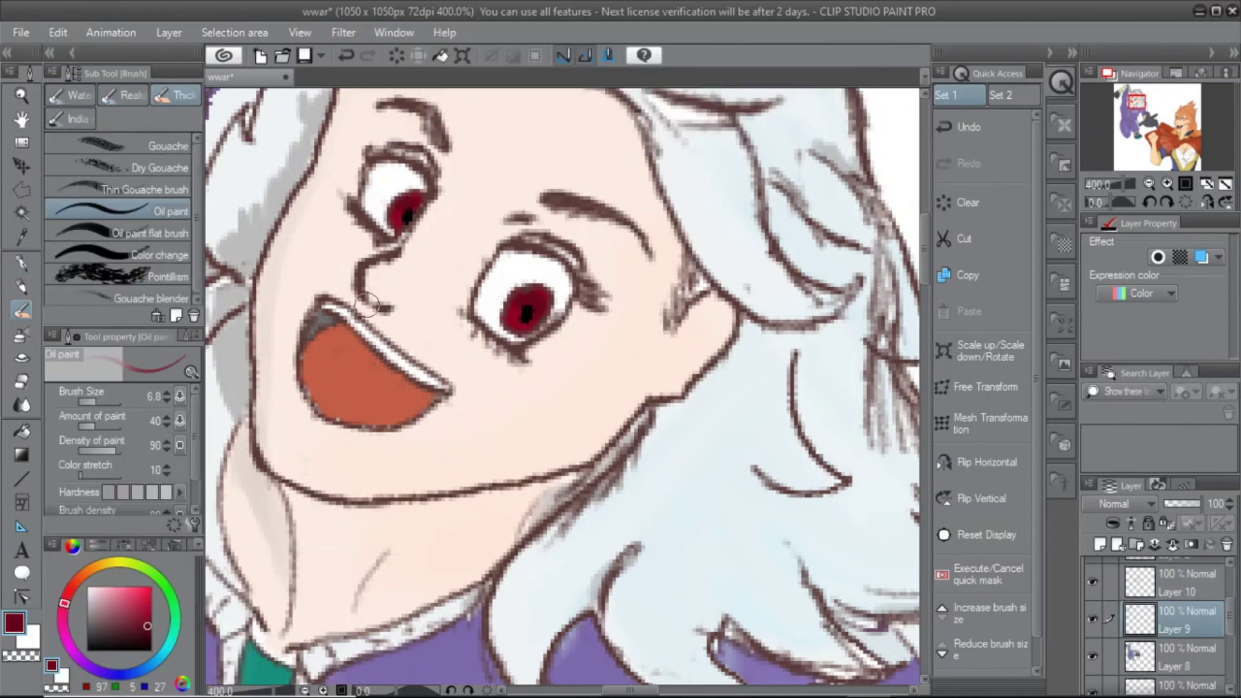
Erase small light glints into both eyes with the Multiple layers eraser at size 0.8
key("e")
key("ctrl+plus")
key("ctrl+plus")
key("alt+bracketright")
left_click_drag(92, 401, 82, 401)
key("ctrl+z")
key("ctrl+0")
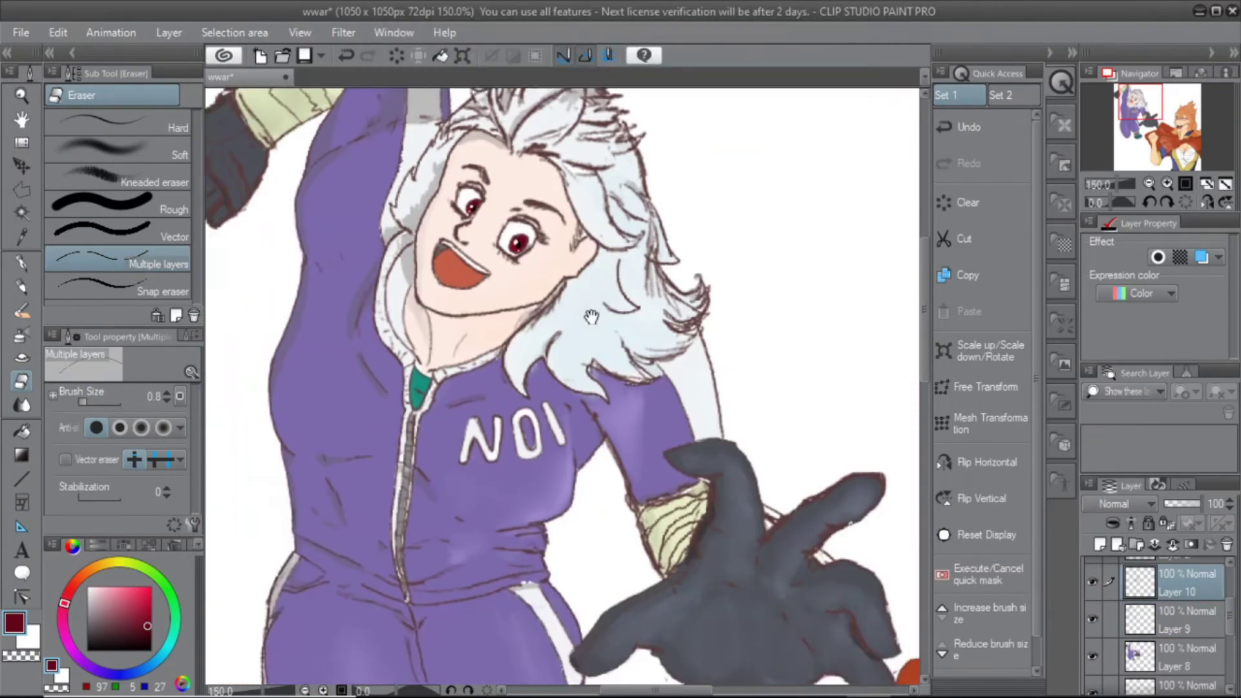
Shade the lower edge of the open mouth in reddish brown (RGB 165, 82, 60) on Layer 9 with Oil paint at size 6.8
left_click(123, 545)
left_click(73, 545)
key("ctrl+plus")
key("alt+bracketleft")
key("b")
left_click_drag(391, 265, 482, 248)
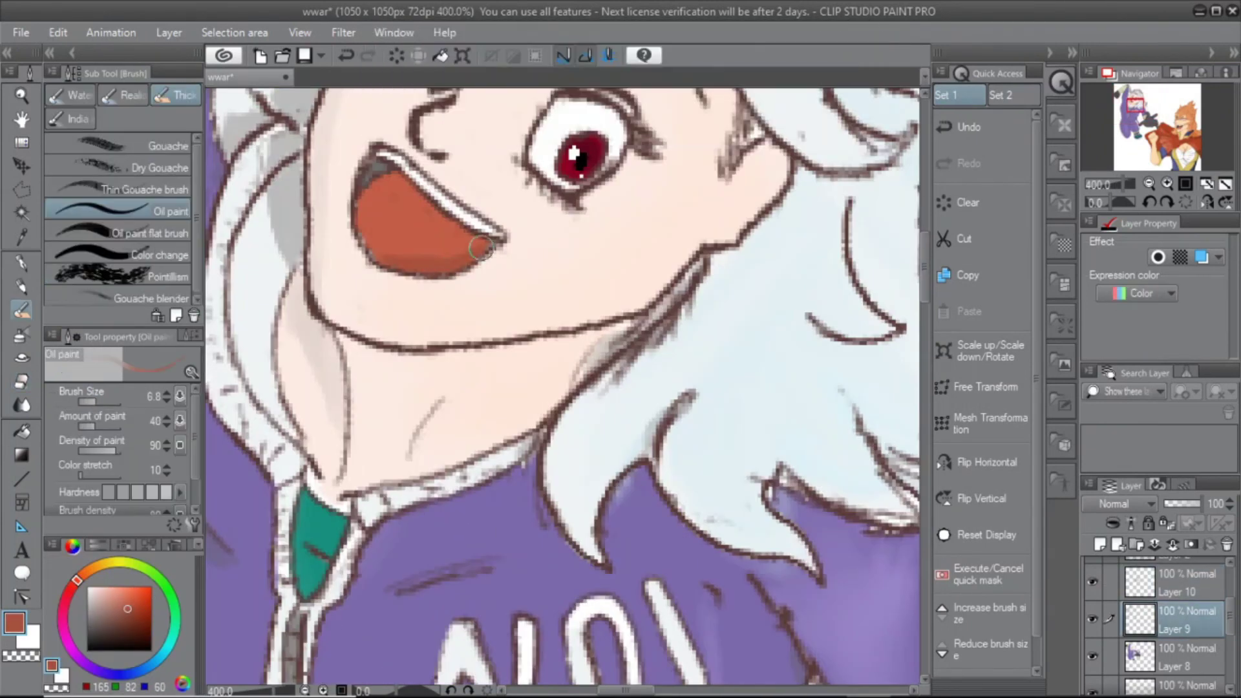
Highlight the inside of the mouth in lighter salmon (RGB 212, 129, 108) on Layer 10, and soften it with Blur at size 30
left_click(75, 118)
left_click(378, 240, "alt")
key("p")
key("ctrl+0")
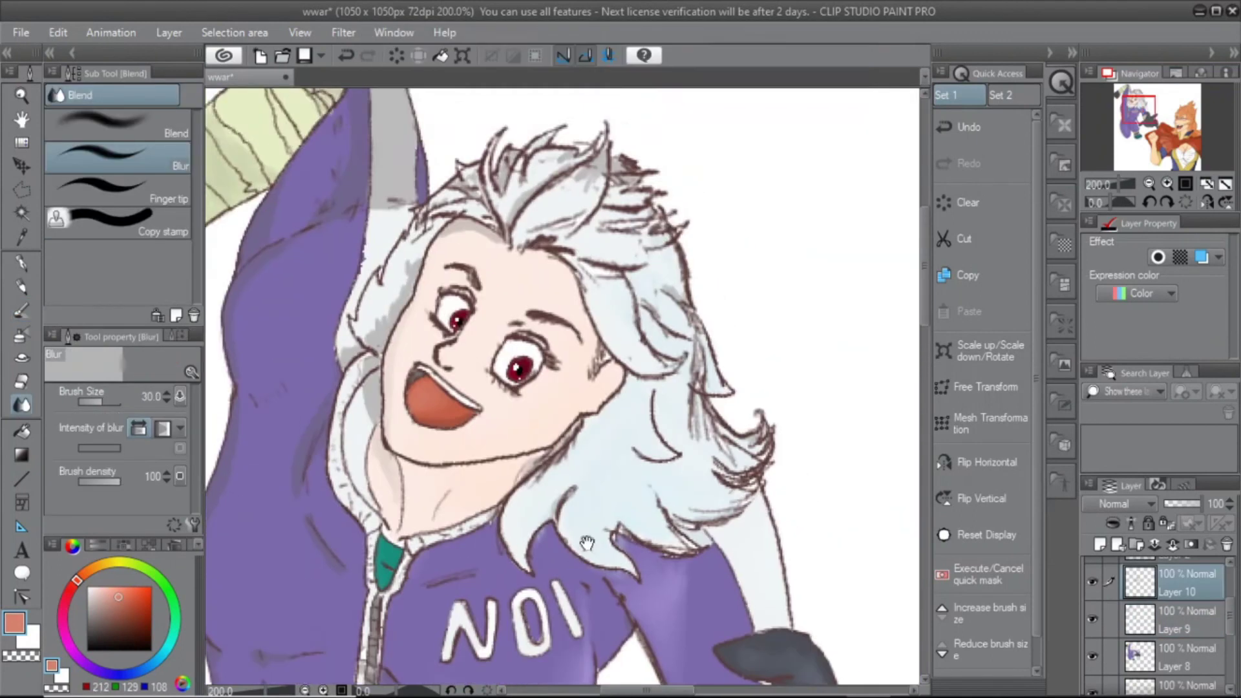
Sketch short black hatching marks beside the nose and on the cheeks on Layer 2 with the Real G-Pen at size 2.4
key("alt+bracketright")
scroll(484, 292, "up", 5)
scroll(577, 316, "down", 4)
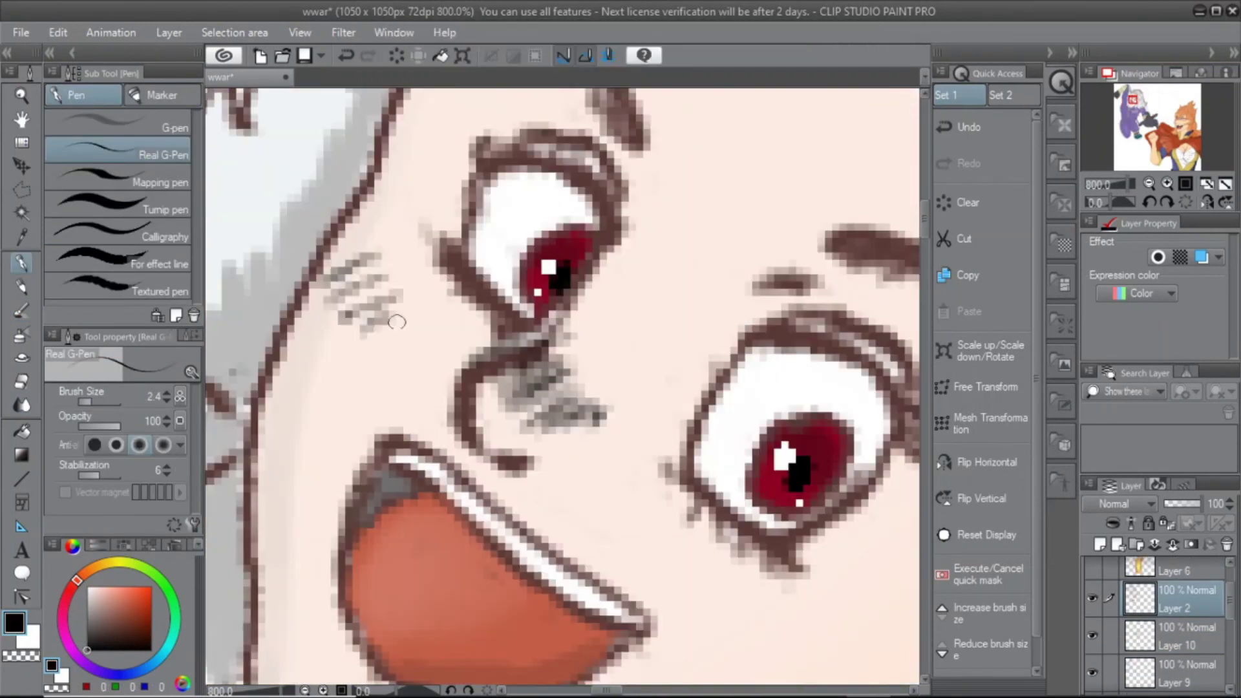
Show the flames on Layer 6 again, and fill the background on Layer 11 with light gray
scroll(575, 311, "down", 6)
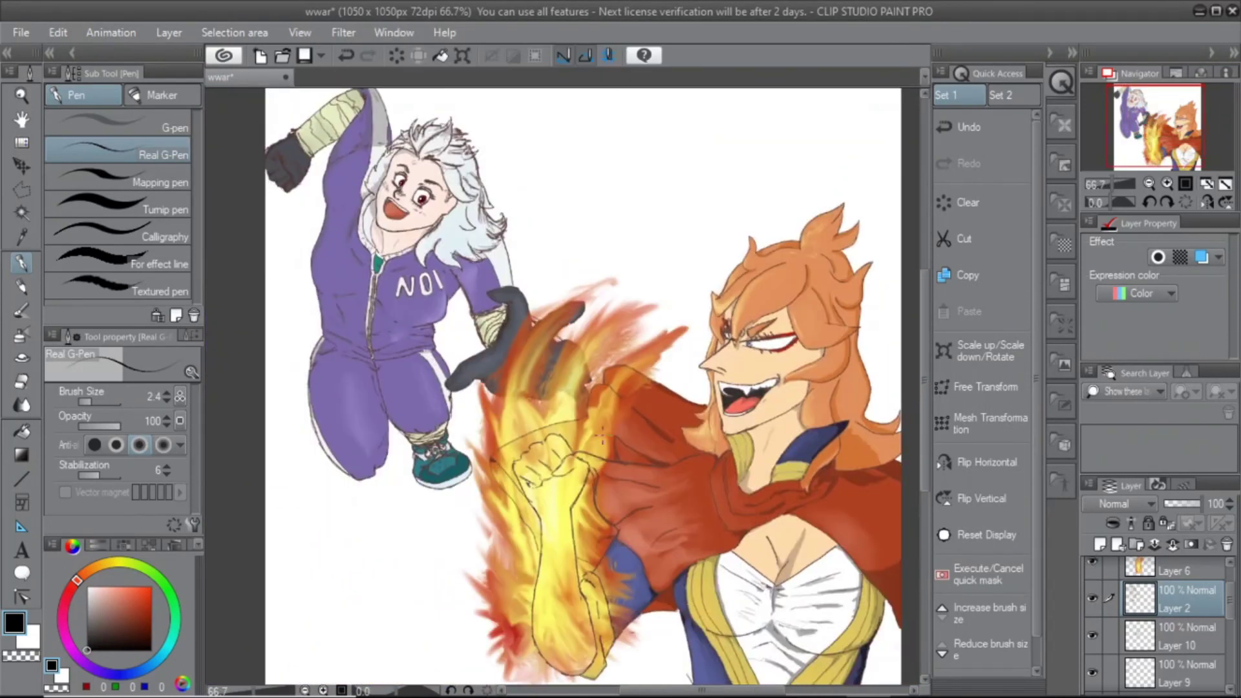
key("g")
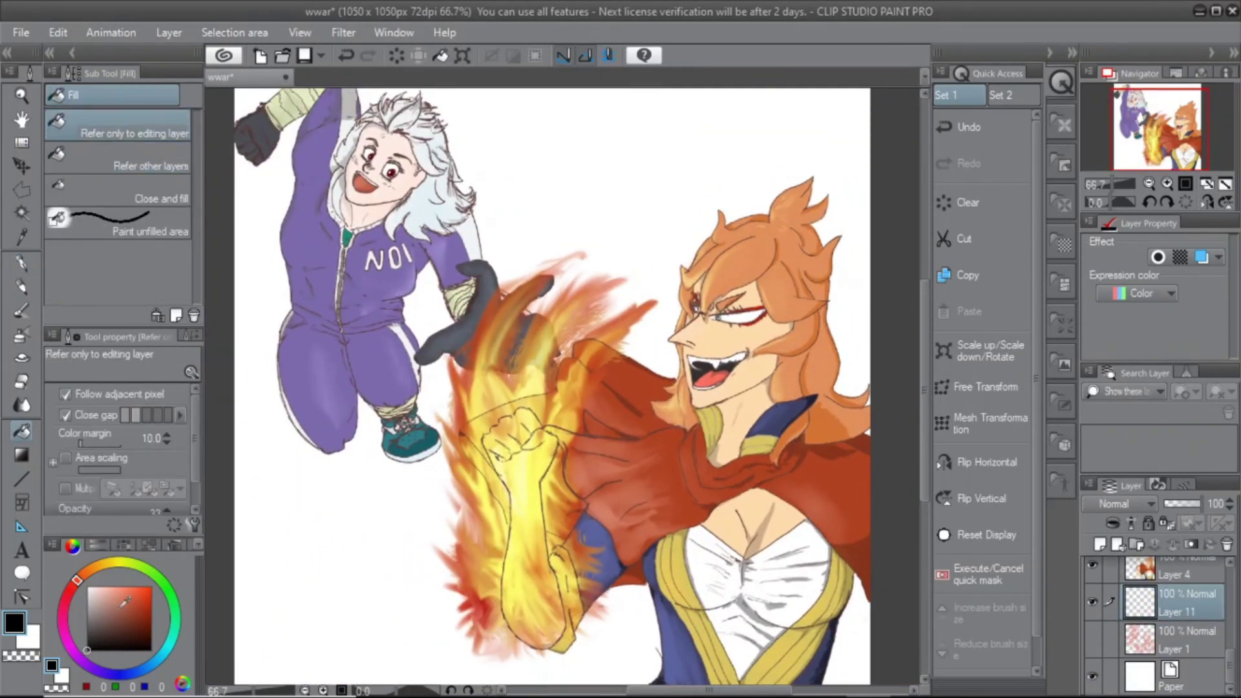
left_click(646, 148)
Fill the orange-haired character's teeth and eyes with white on Layer 4, referring to other layers
scroll(469, 272, "up", 3)
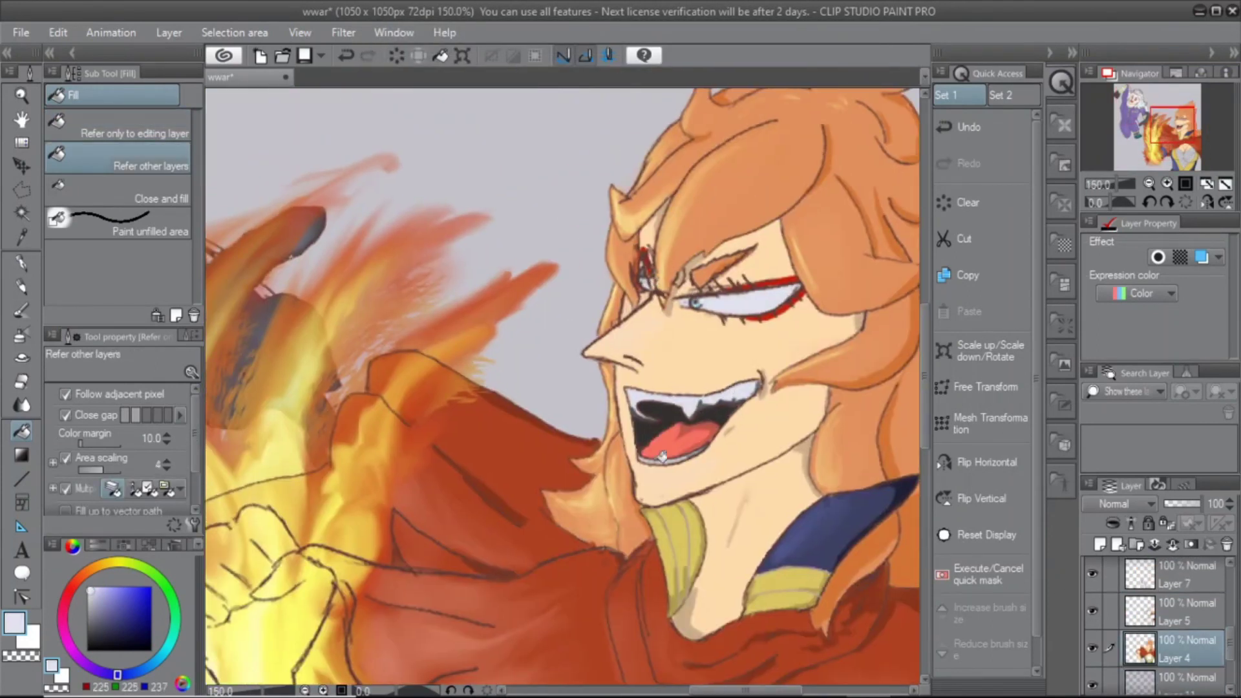
left_click(660, 456, "alt")
left_click(699, 322)
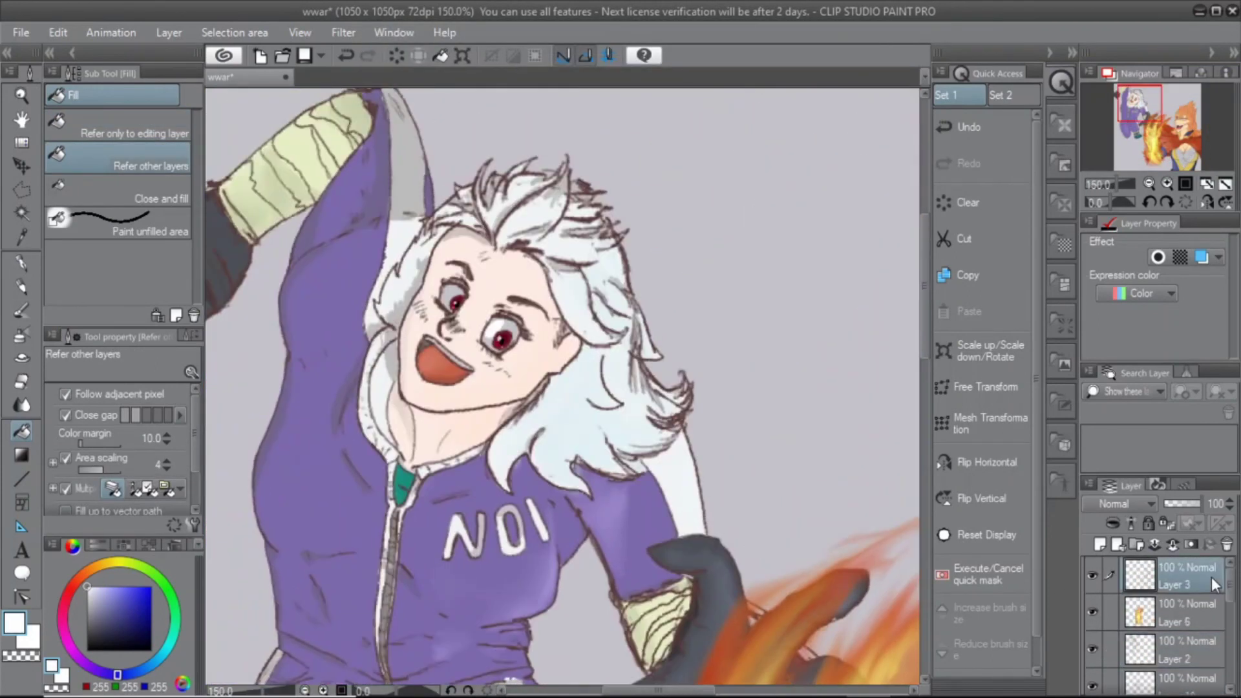
Paint the whites and glints of the white-haired character's eyes in pure white on Layer 8 with the Real G-Pen
key("ctrl+plus")
key("ctrl+plus")
key("ctrl+plus")
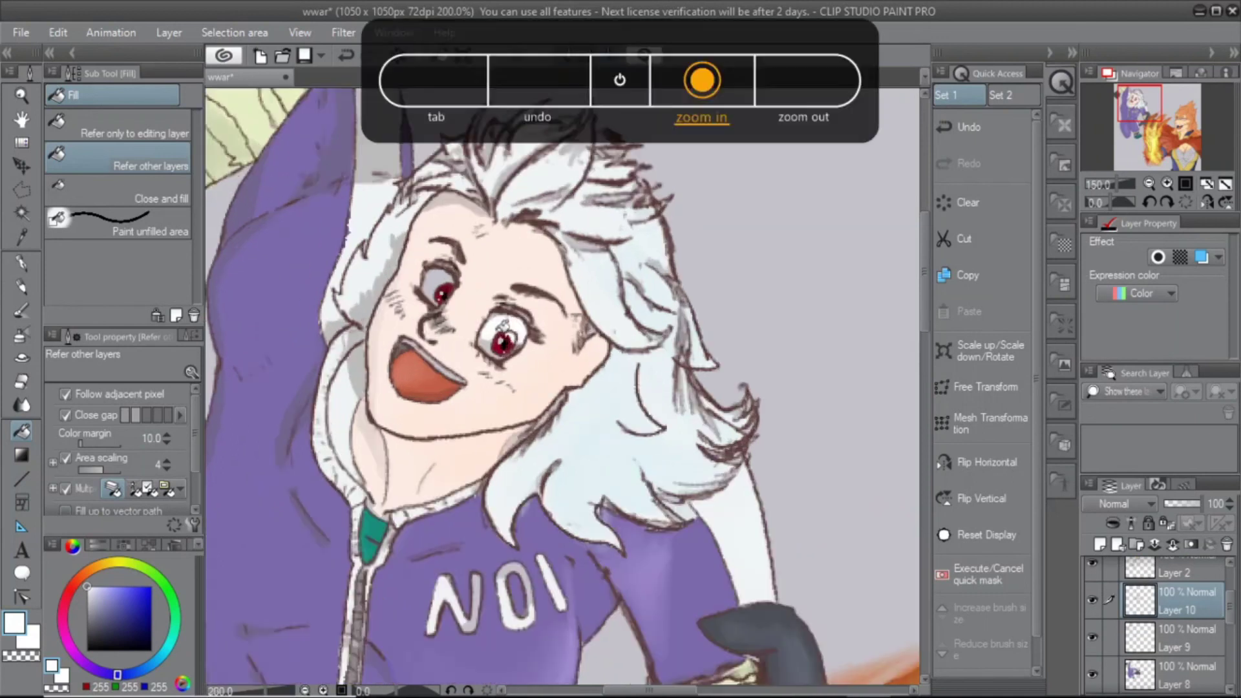
key("b")
key("ctrl+z")
key("alt+bracketleft")
key("p")
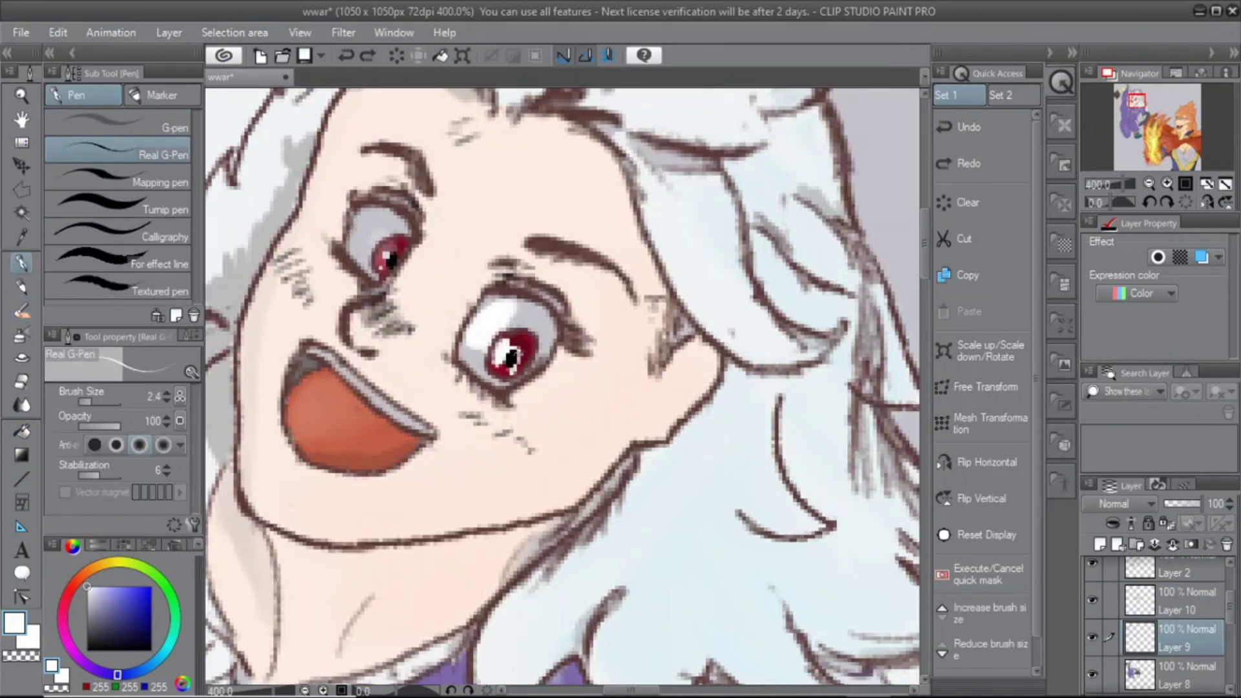
key("alt+bracketleft")
key("ctrl+plus")
key("ctrl+plus")
left_click(510, 348)
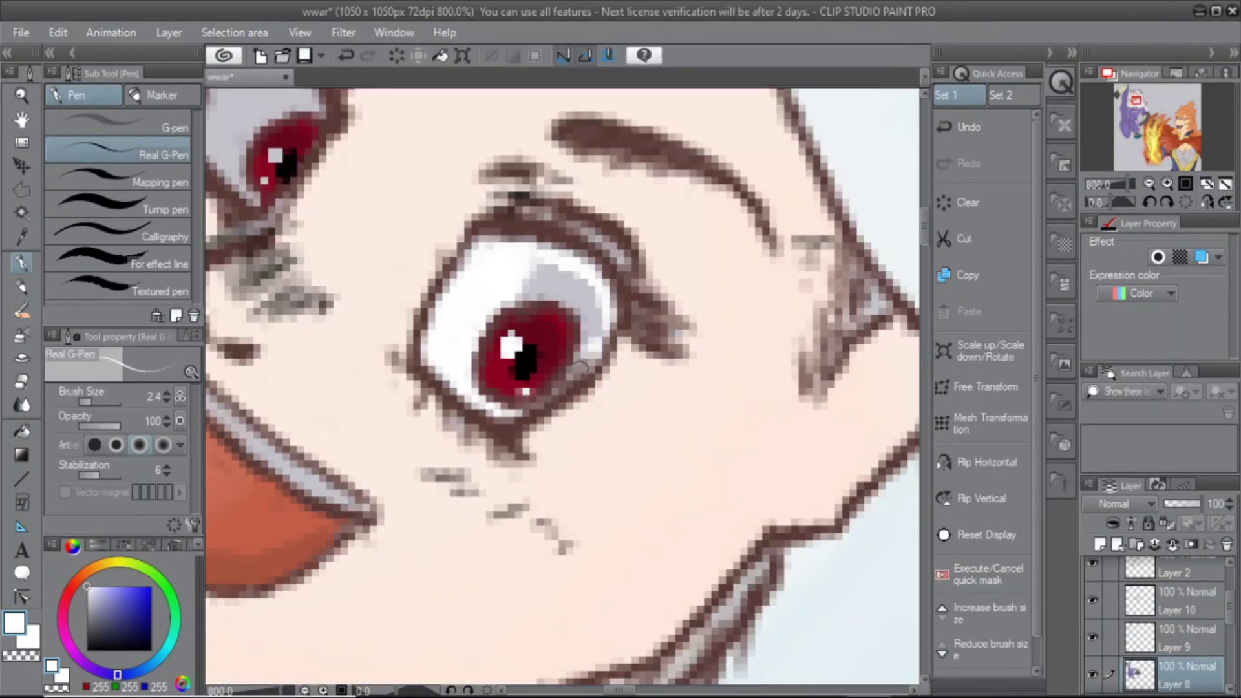
left_click_drag(225, 157, 386, 320)
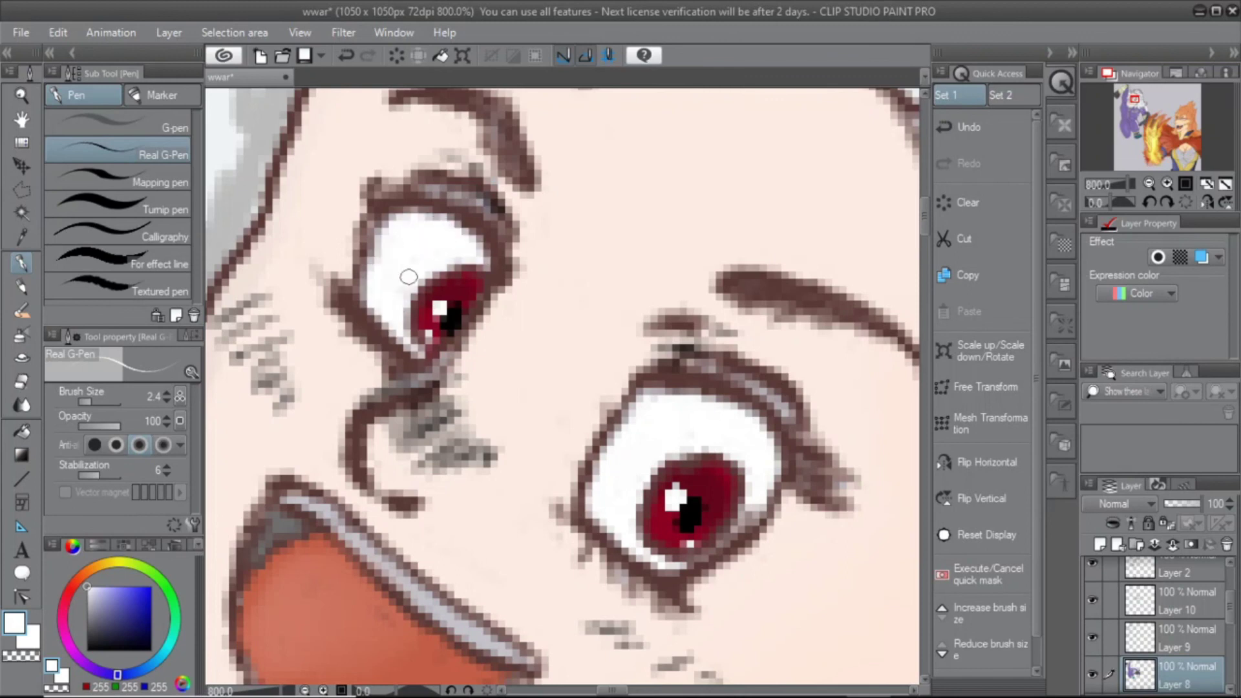
Fill the orange-haired character's chest cloth with white on Layer 4, referring to other layers
key("ctrl+minus")
key("ctrl+minus")
key("ctrl+minus")
key("ctrl+minus")
key("ctrl+minus")
key("ctrl+minus")
key("ctrl+minus")
key("alt+bracketleft")
key("alt+bracketleft")
key("alt+bracketleft")
key("g")
left_click(711, 456)
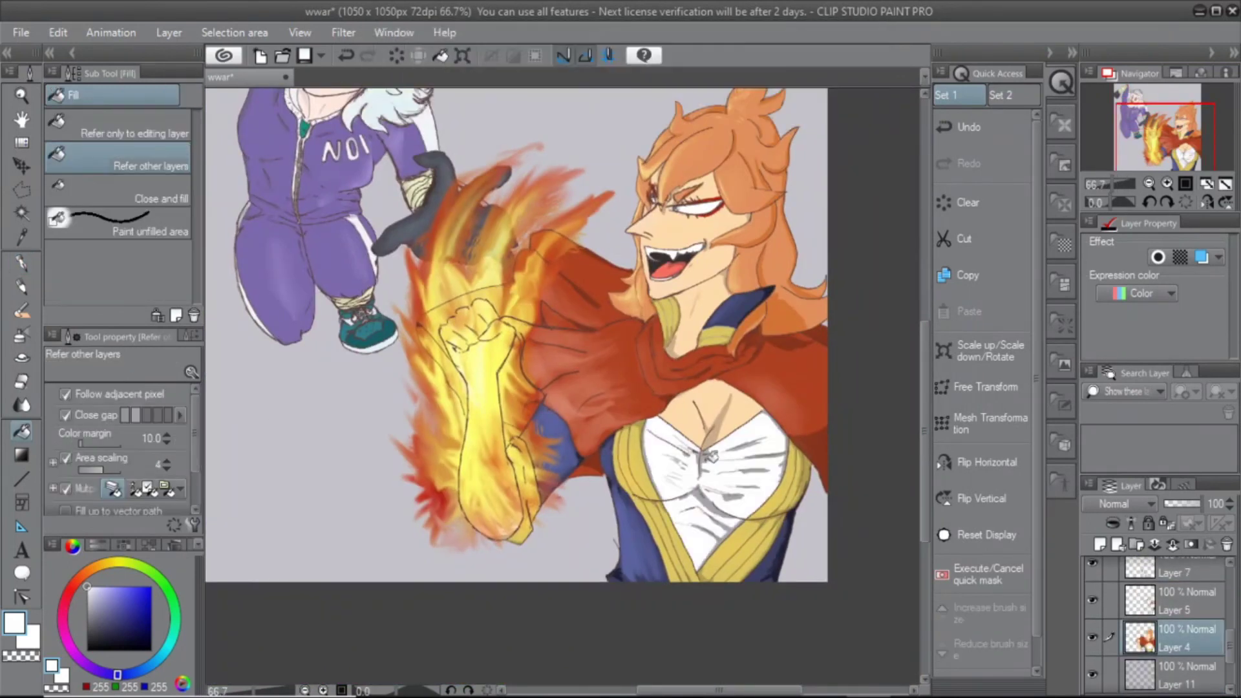
Try filling the background on Layer 11 with purple shades
scroll(1234, 626, "up", 2)
key("ctrl+z")
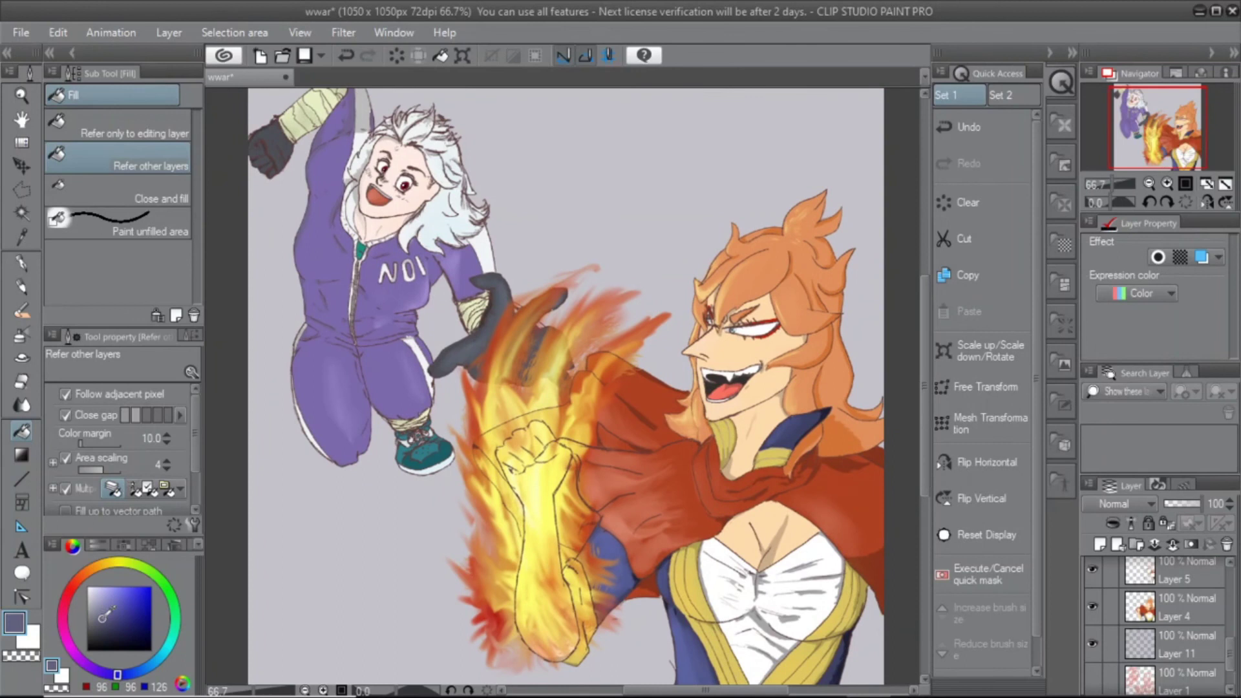
left_click(129, 129)
left_click(149, 159)
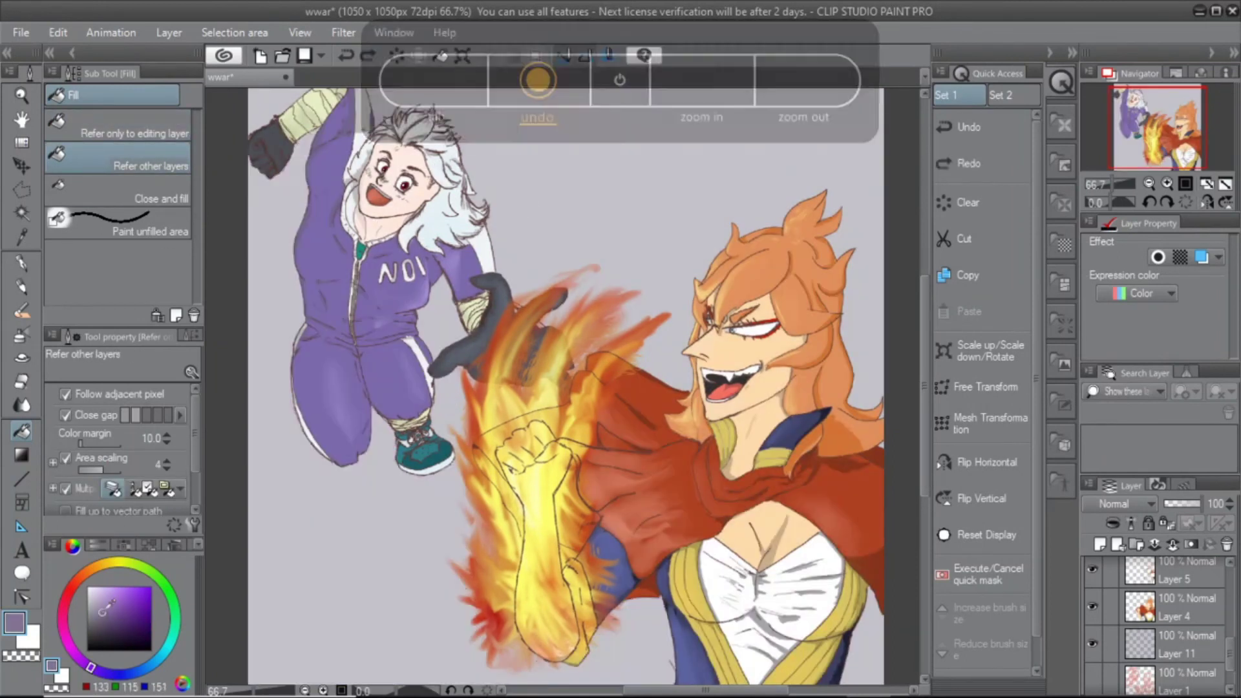
left_click(367, 472)
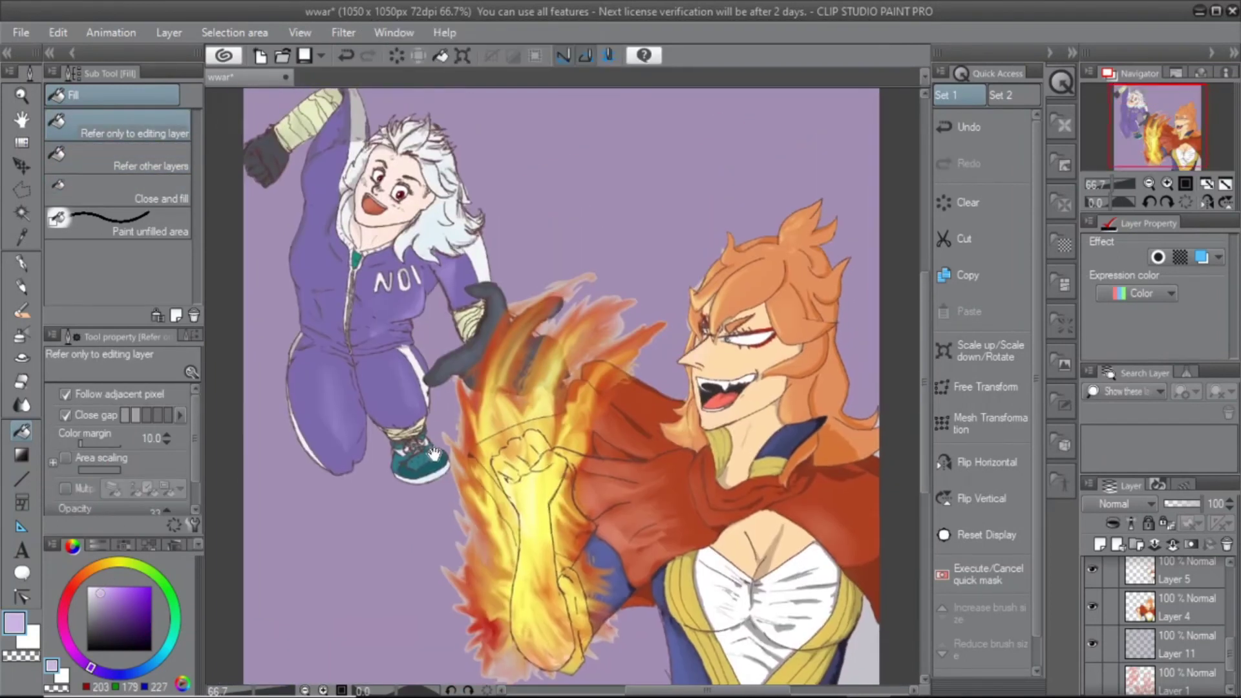
Try the Running color spray airbrush at size 200 in pale orange (RGB 248, 216, 168) around the flames, and undo it
left_click(22, 334)
mouse_move(491, 569)
left_mouse_down()
mouse_move(640, 530)
mouse_move(393, 420)
mouse_move(407, 452)
left_mouse_up()
key("ctrl+z")
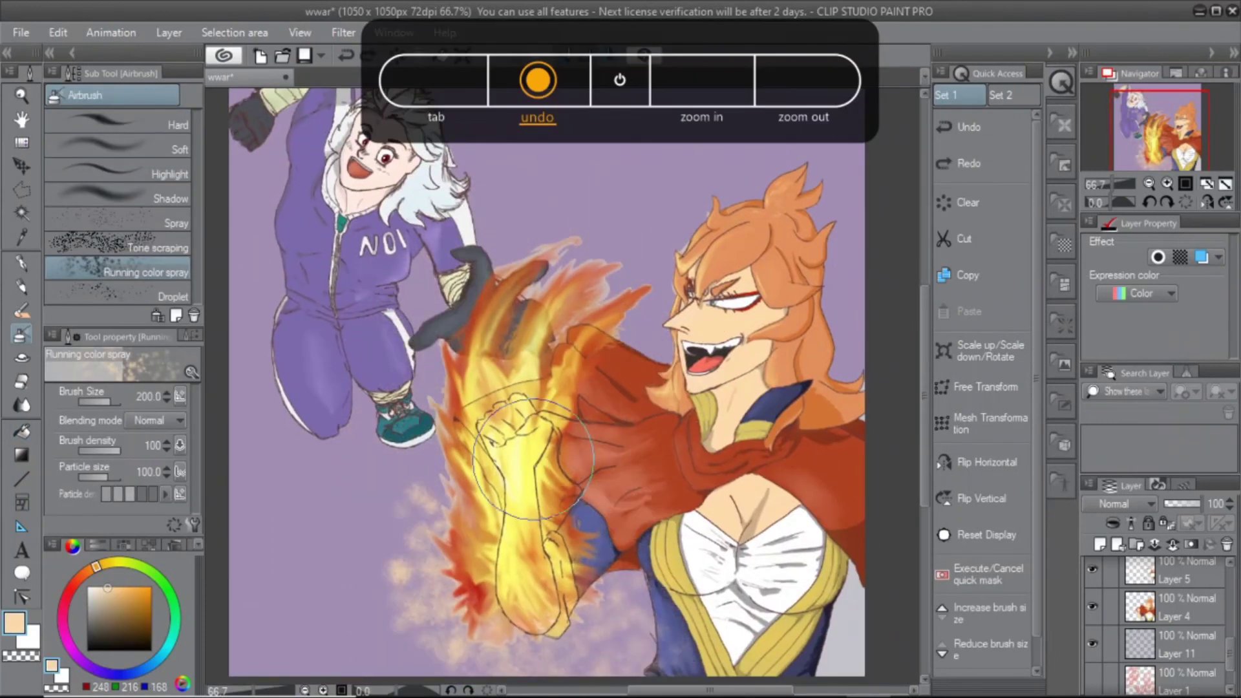
Try spraying pale orange particles around the glove and flames with the Spray airbrush at size 100, and undo back to the gray background
left_click(118, 223)
left_click_drag(453, 336, 549, 246)
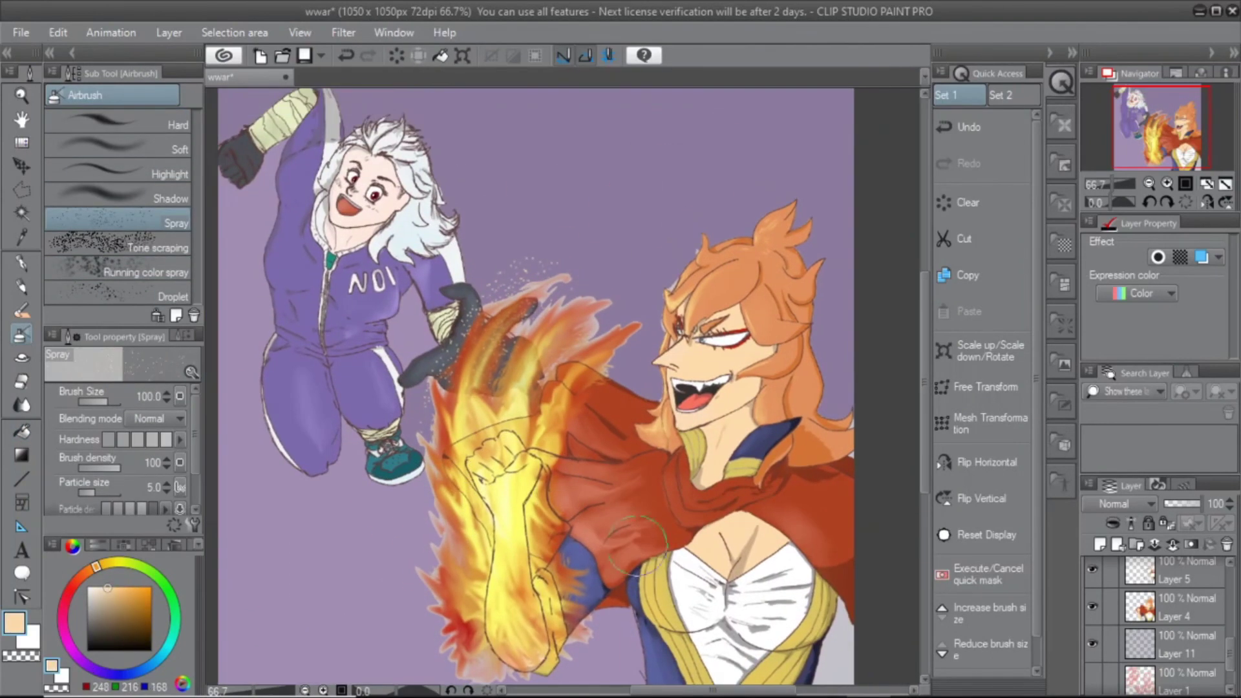
left_click_drag(1200, 643, 1200, 643)
scroll(1096, 641, "up", 3)
key("ctrl+z")
key("ctrl+z")
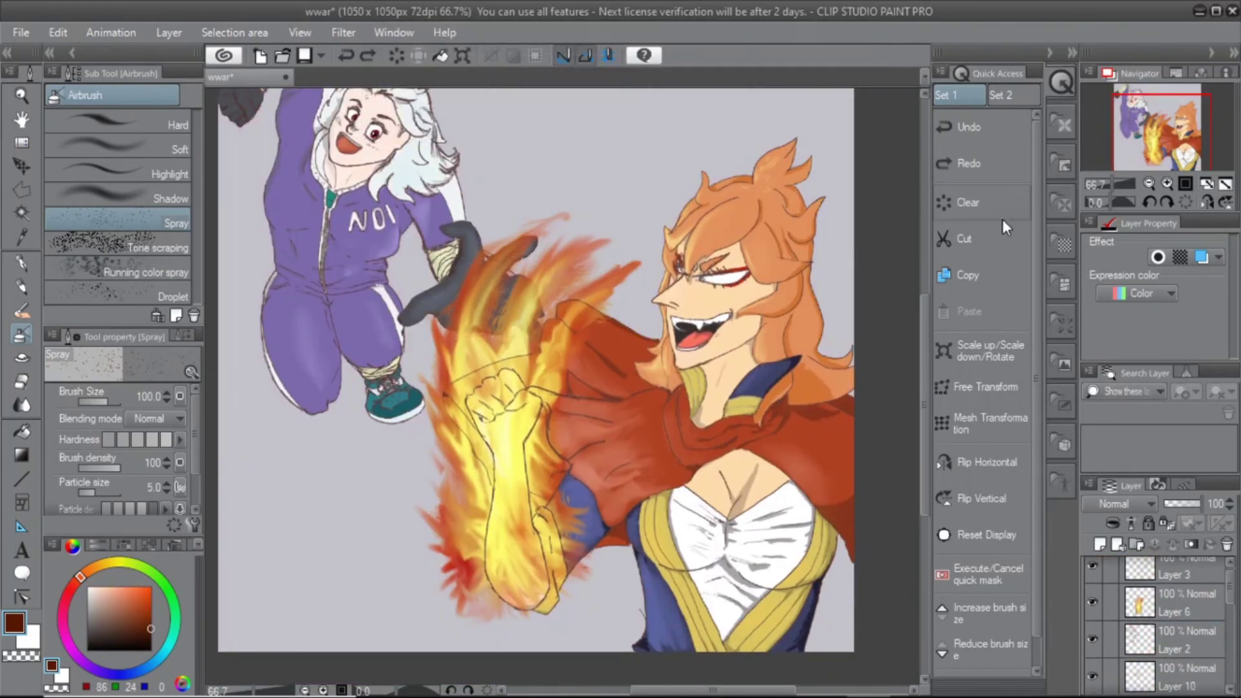
Speckle Layer 11 behind the orange-haired character in dark red (RGB 86, 7, 0) using the Spray and Droplet airbrushes, Droplet at size 170
mouse_move(633, 304)
left_mouse_down()
mouse_move(808, 162)
mouse_move(679, 259)
left_mouse_up()
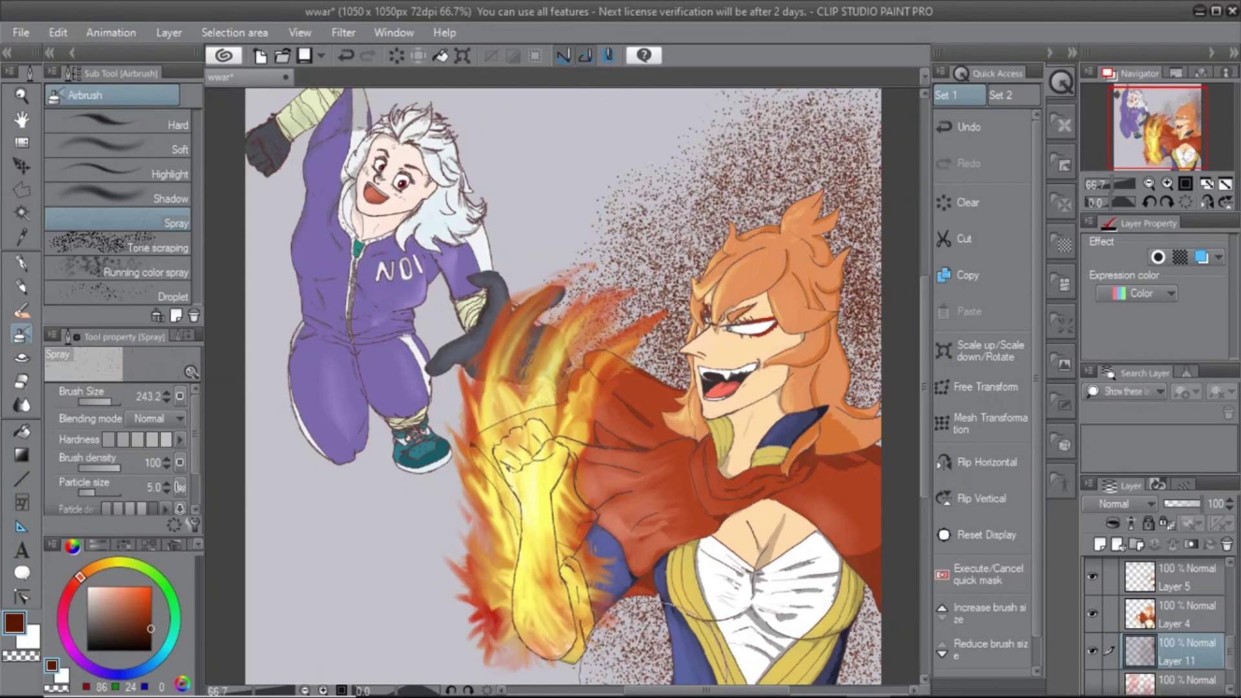
left_click(118, 296)
left_click_drag(614, 323, 776, 130)
left_click_drag(647, 193, 840, 388)
left_click_drag(569, 194, 582, 637)
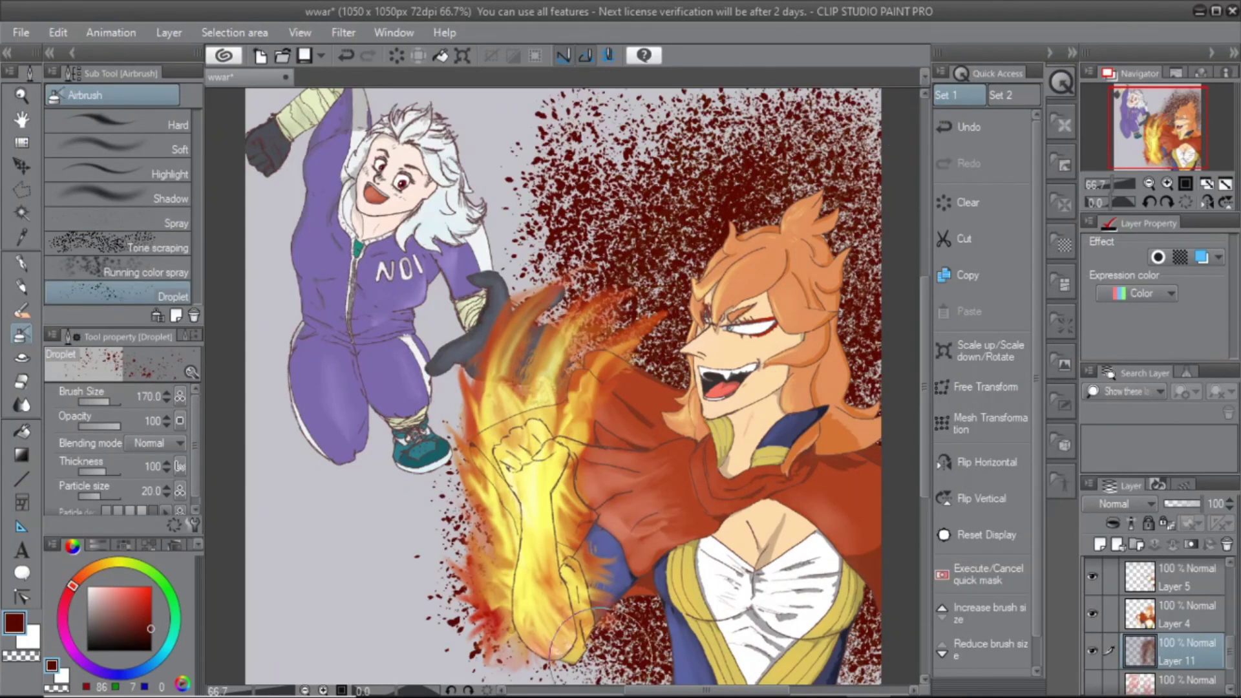
Speckle the background around the white-haired character in dark purple (RGB 41, 0, 86) with the Droplet airbrush at size 170 on Layer 11
mouse_move(272, 421)
left_mouse_down()
mouse_move(504, 162)
mouse_move(291, 452)
mouse_move(349, 491)
left_mouse_up()
left_click_drag(453, 387, 482, 291)
left_click(21, 357)
left_click(21, 380)
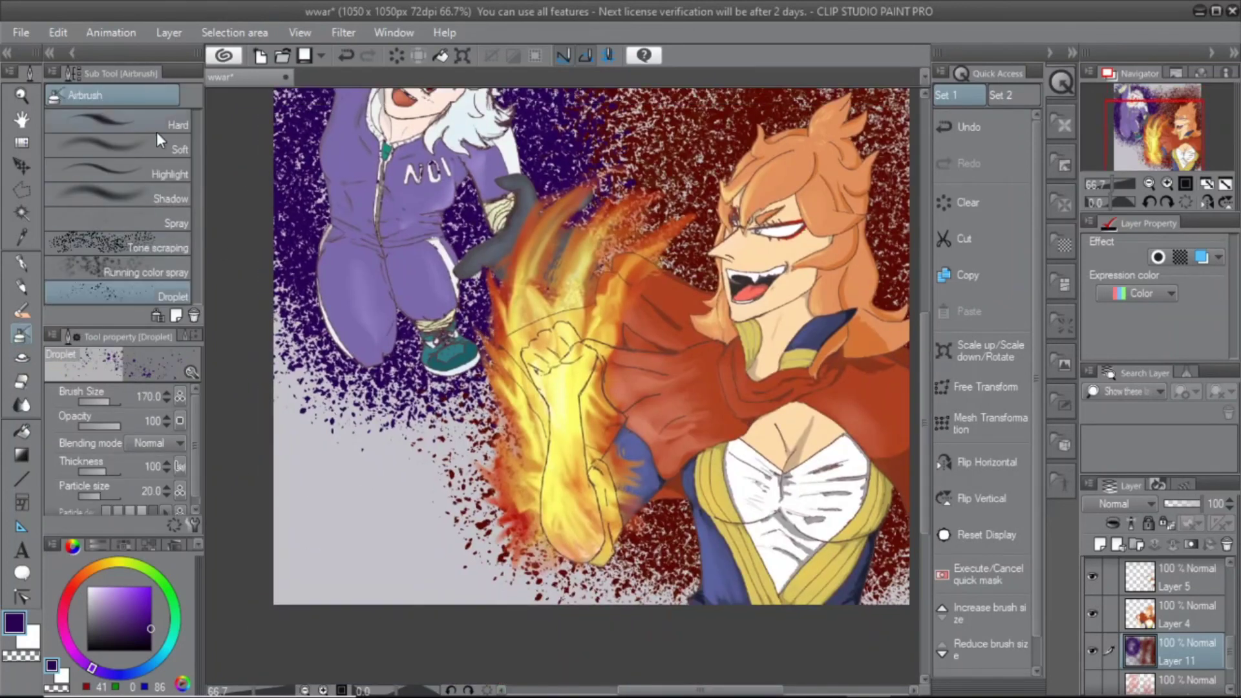
Fill the remaining bare background areas on Layer 11 with darker gray
left_click(21, 430)
mouse_move(414, 485)
left_mouse_down()
mouse_move(346, 476)
mouse_move(413, 582)
mouse_move(453, 594)
mouse_move(446, 414)
mouse_move(373, 527)
left_mouse_up()
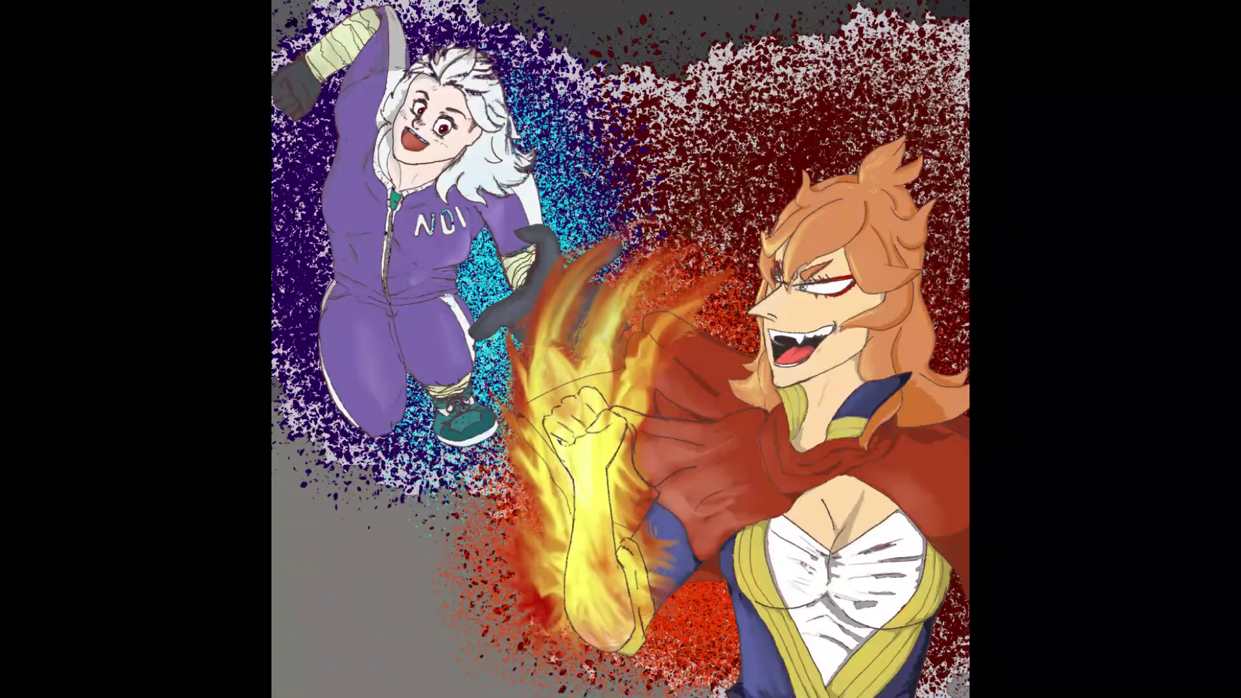